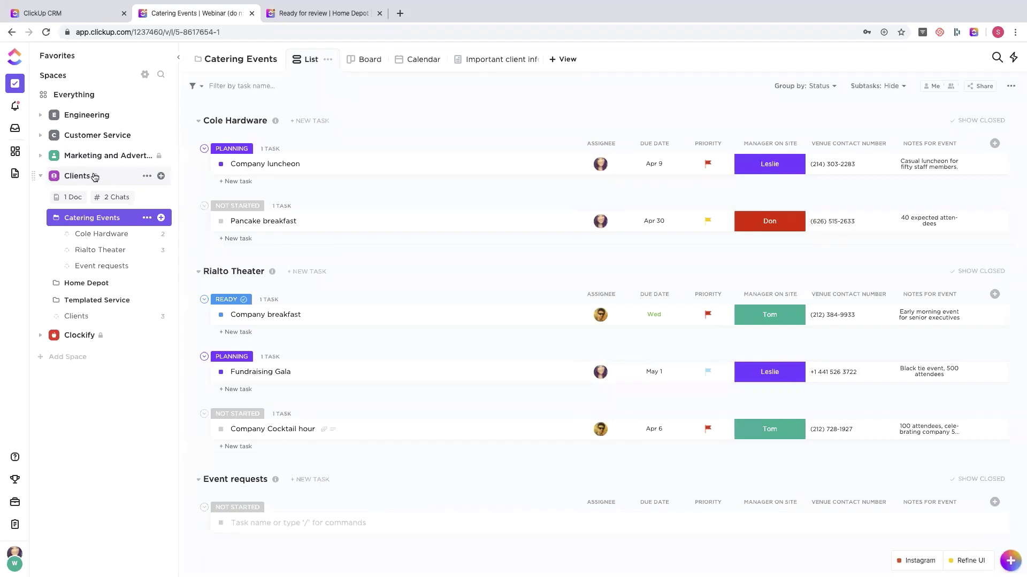
- Review who the Clients space is shared with in its settings, leaving sharing unchanged
left_click(145, 177)
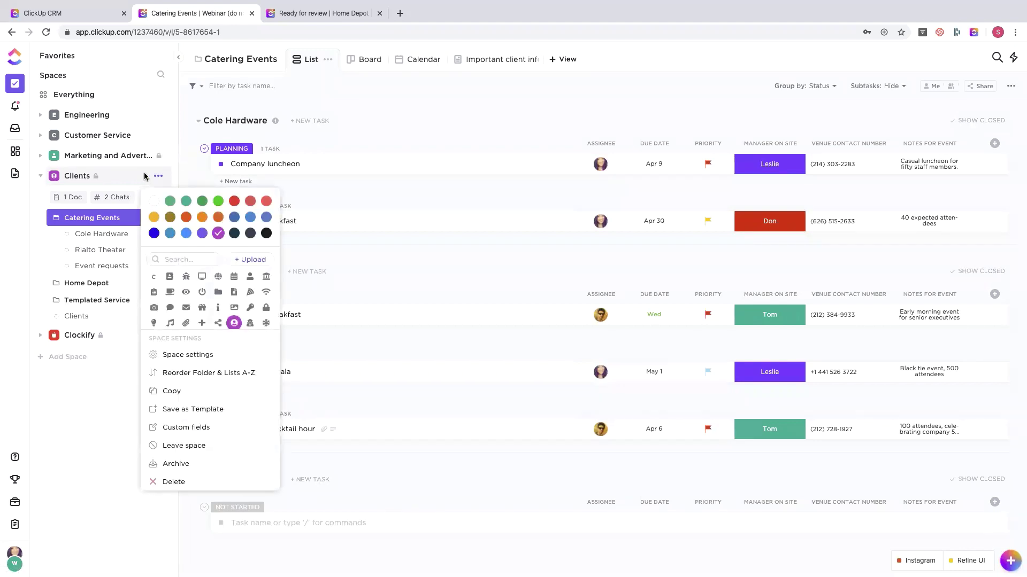
left_click(178, 357)
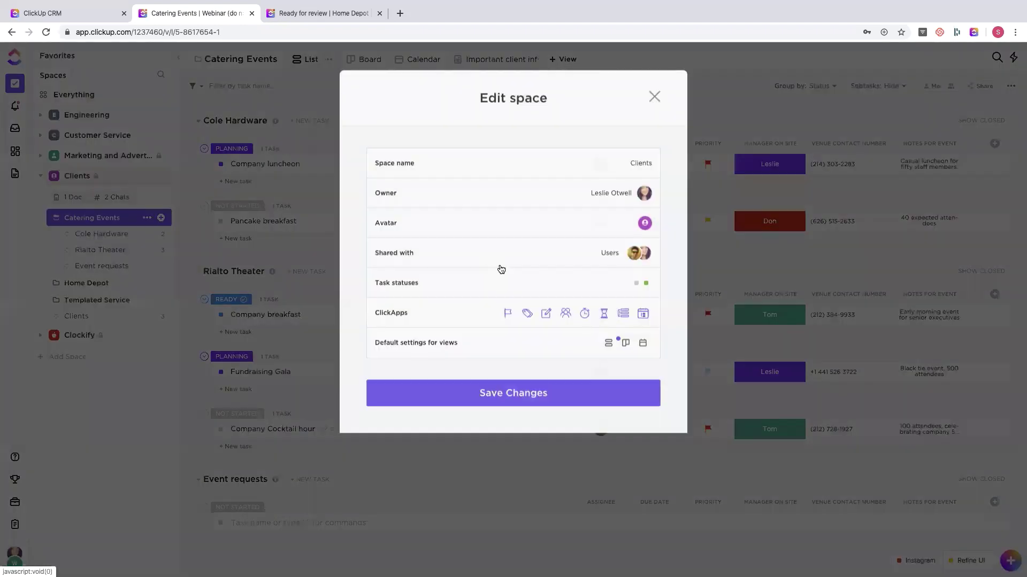
left_click(442, 244)
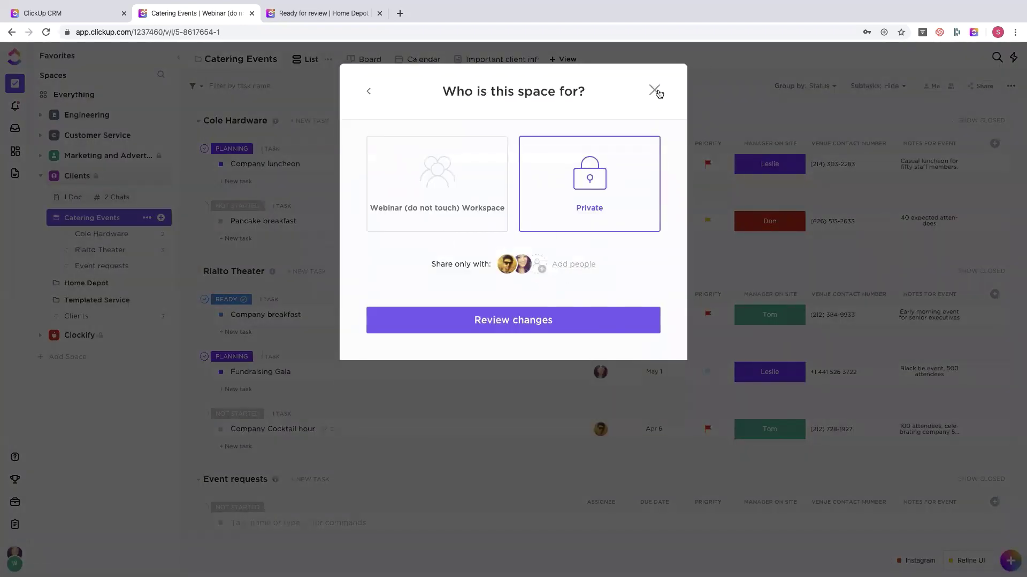
left_click(657, 91)
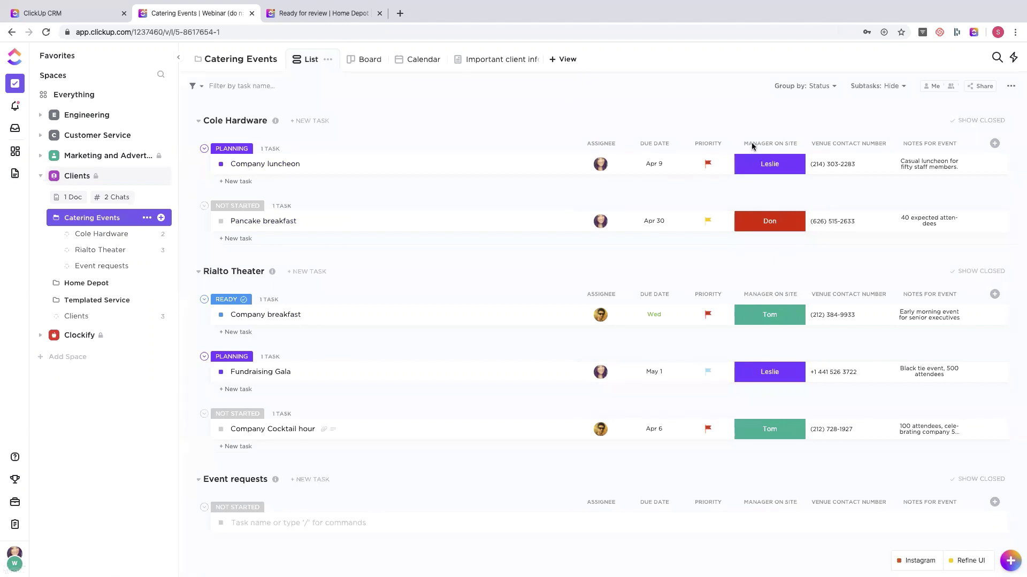
- Check Company luncheon's manager on site options, keep Leslie, and open the Home Depot folder
left_click(768, 165)
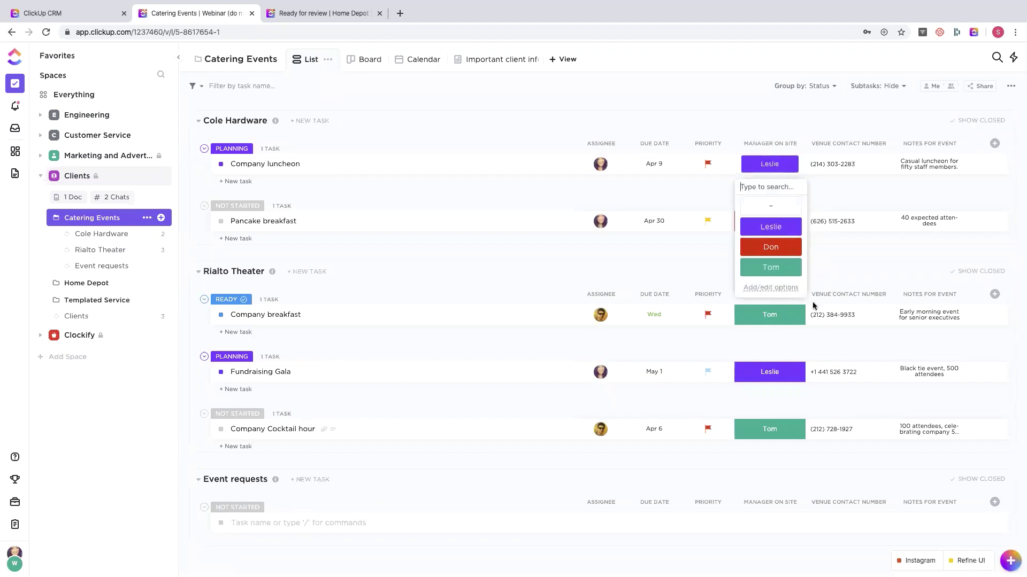
left_click(816, 118)
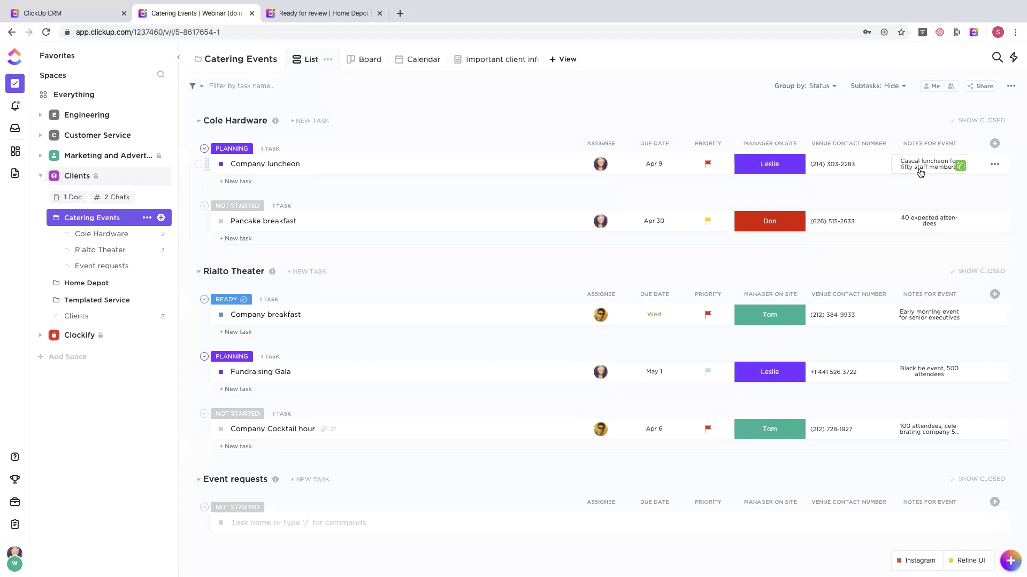
left_click(73, 284)
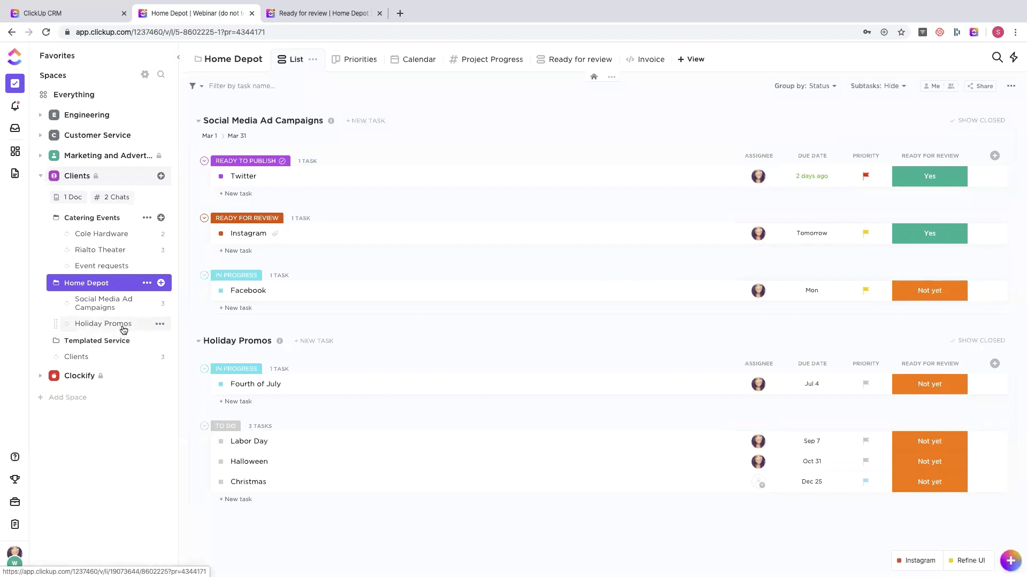
- Browse Social Media Ad Campaigns and Home Depot, keeping Twitter's Ready for review at Yes, then open Clients
left_click(94, 310)
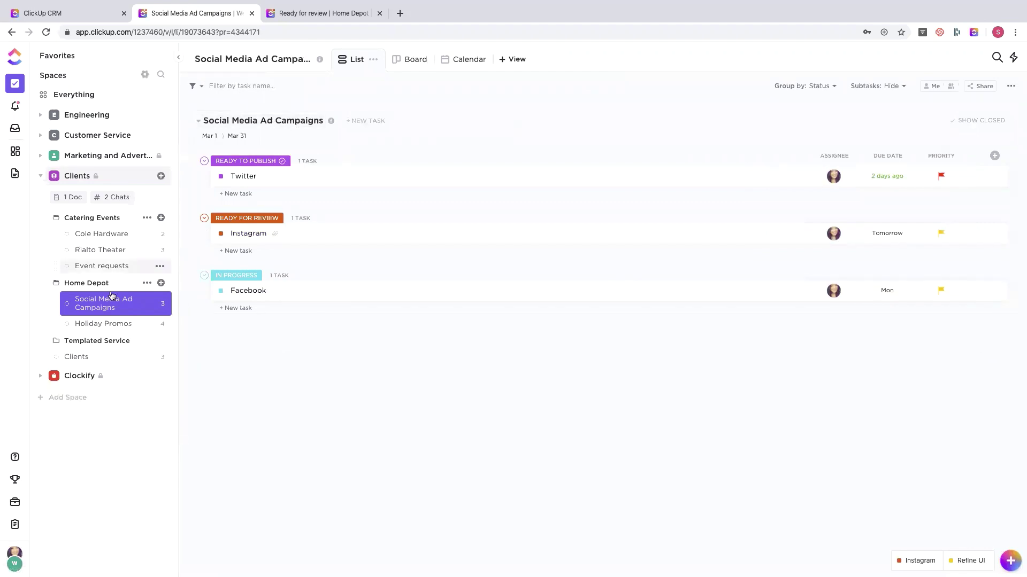
left_click(89, 283)
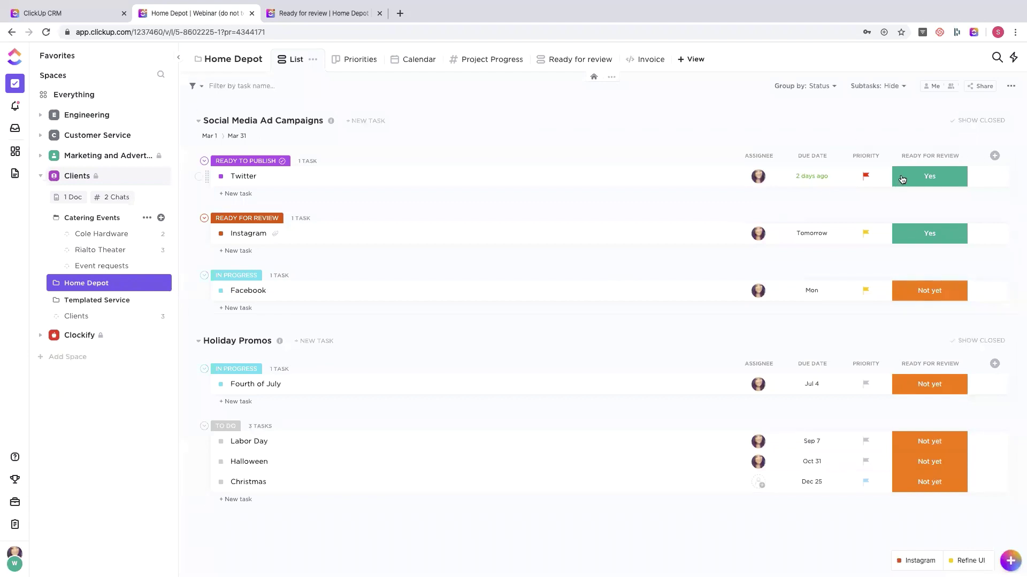
left_click(902, 177)
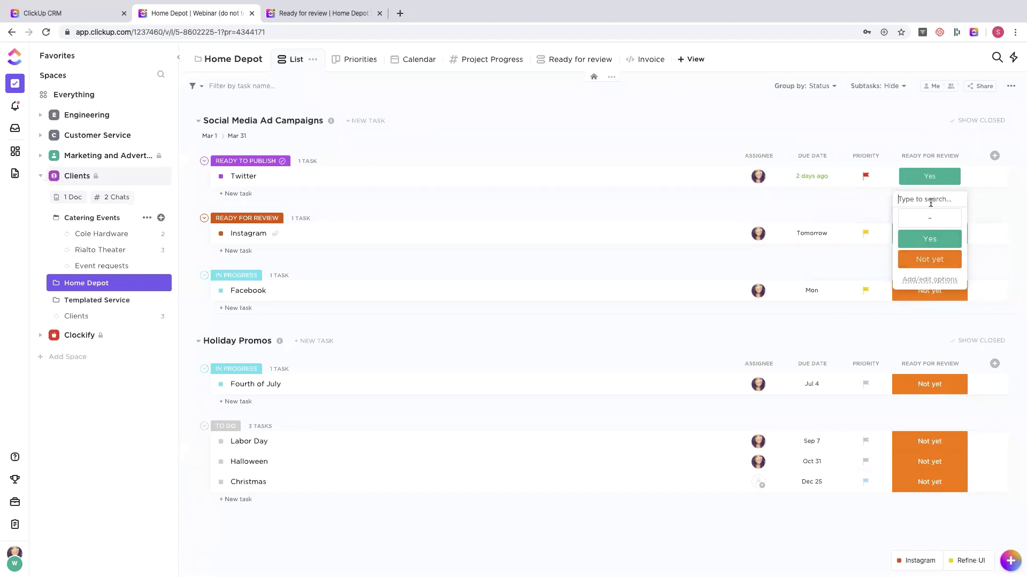
left_click(822, 137)
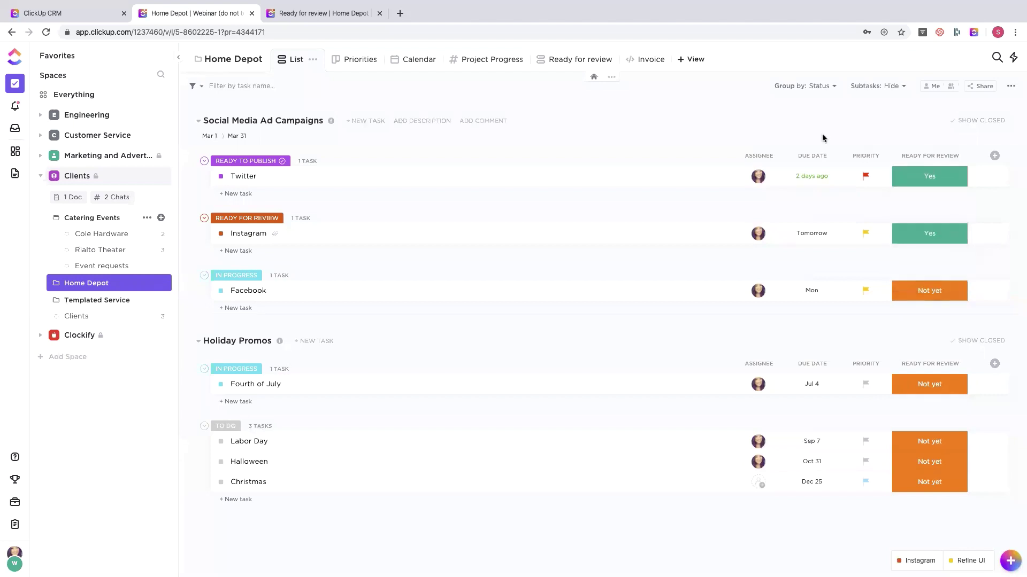
left_click(76, 317)
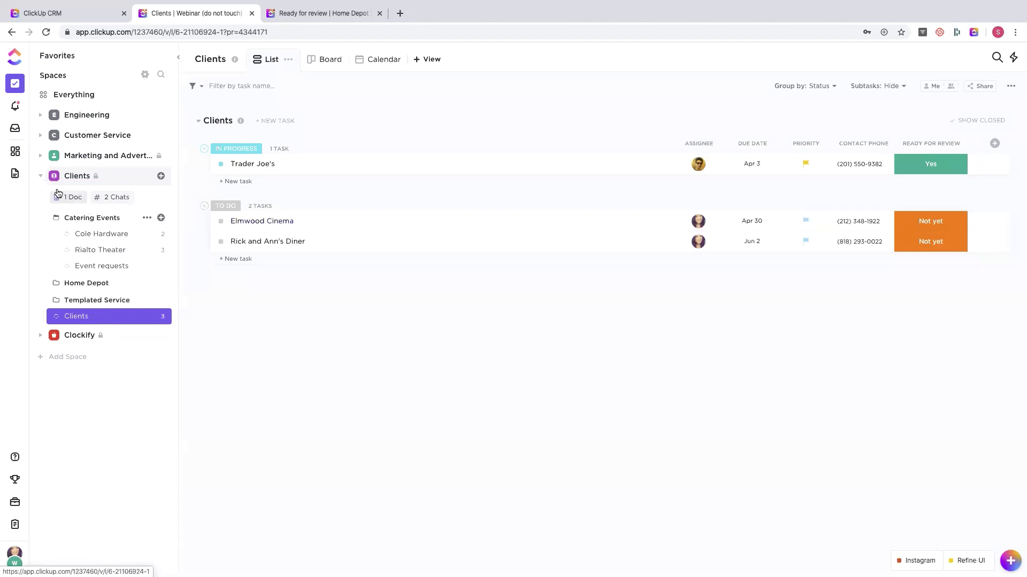
- Collapse Clients, view Clockify tasks as a list and its Content Creation folder, then reopen the Clients space
left_click(40, 177)
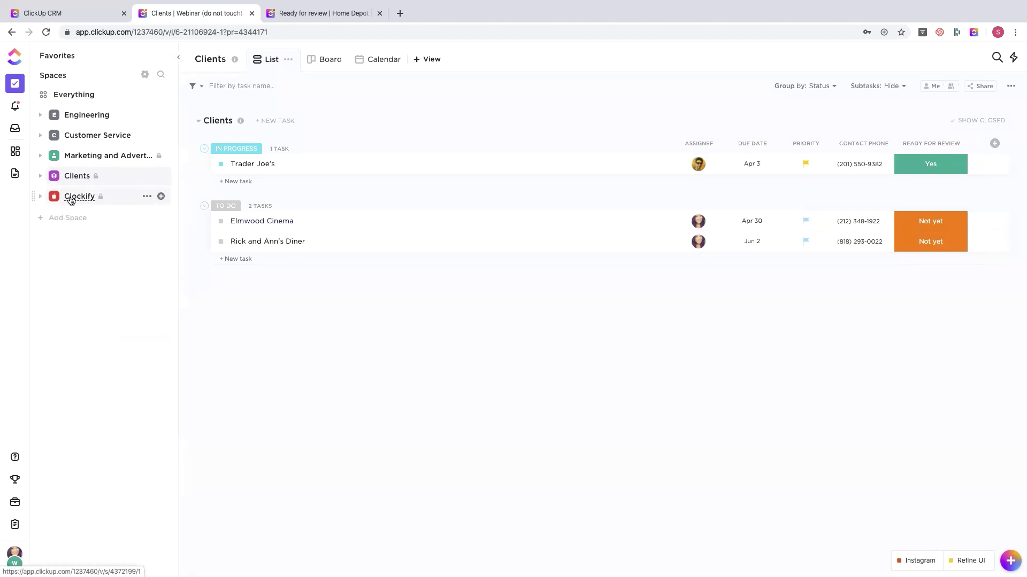
left_click(71, 199)
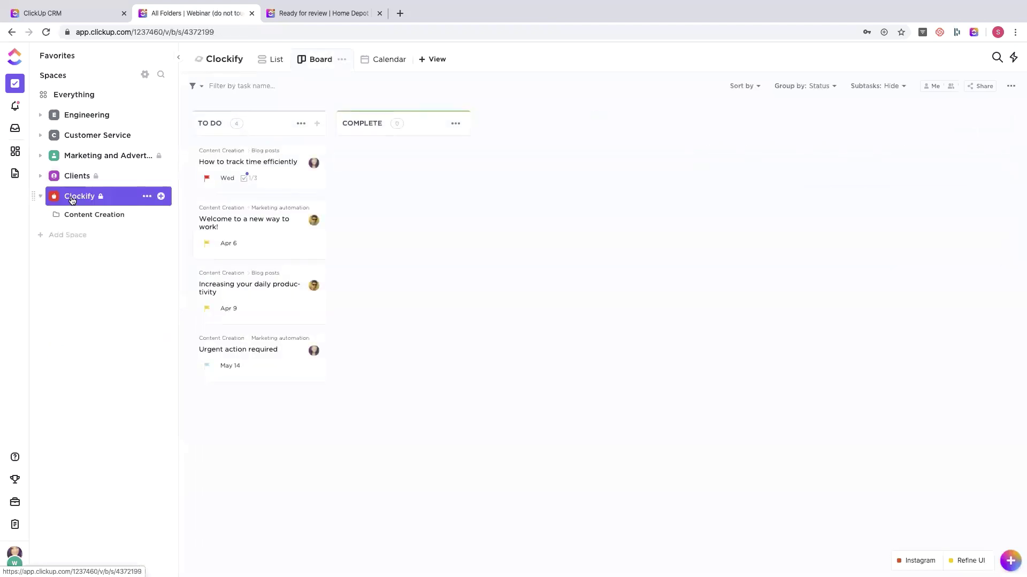
left_click(276, 60)
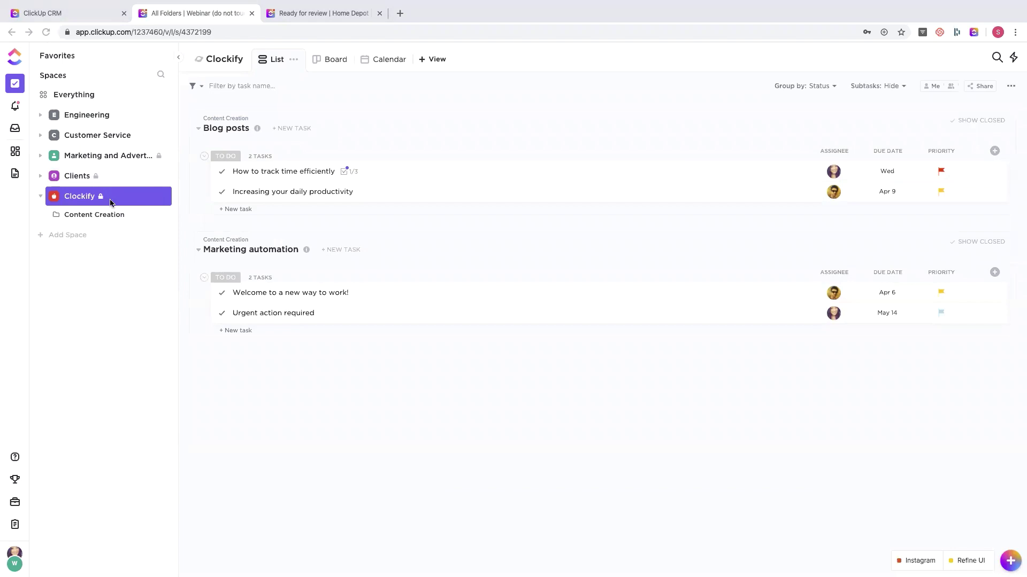
left_click(86, 218)
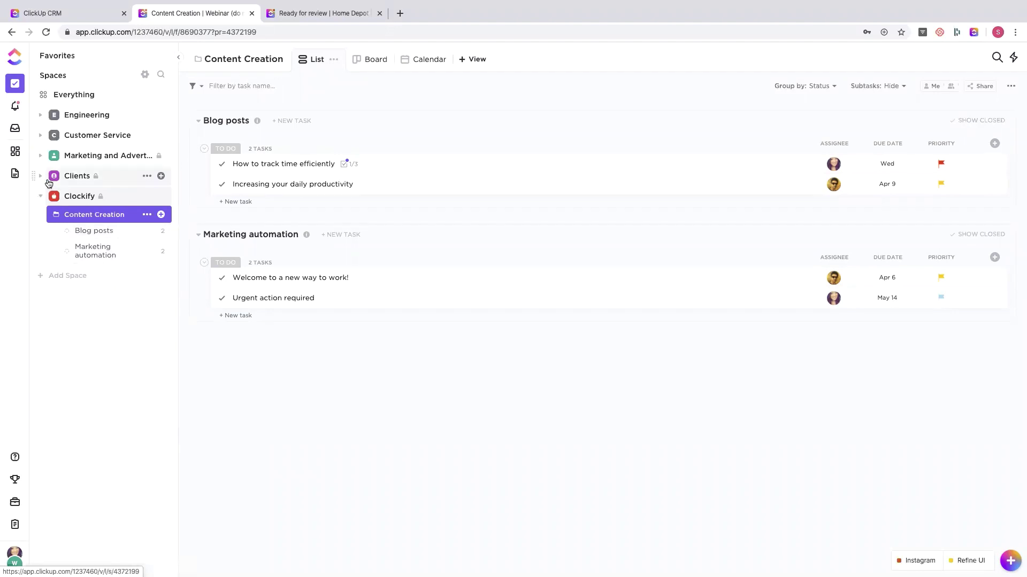
left_click(64, 178)
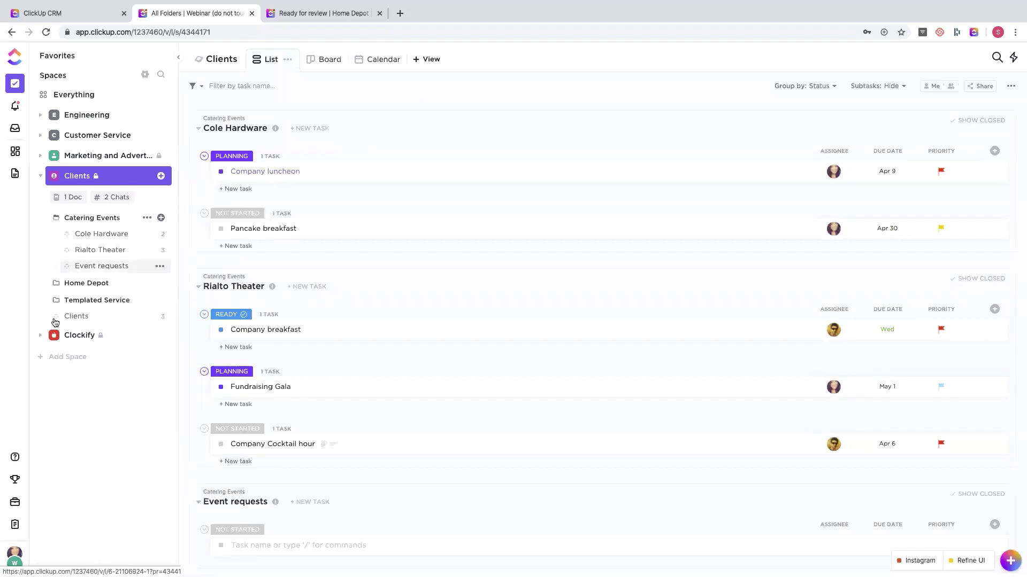
- Open the Templated Service folder to see the Old Navy onboarding tasks
left_click(78, 301)
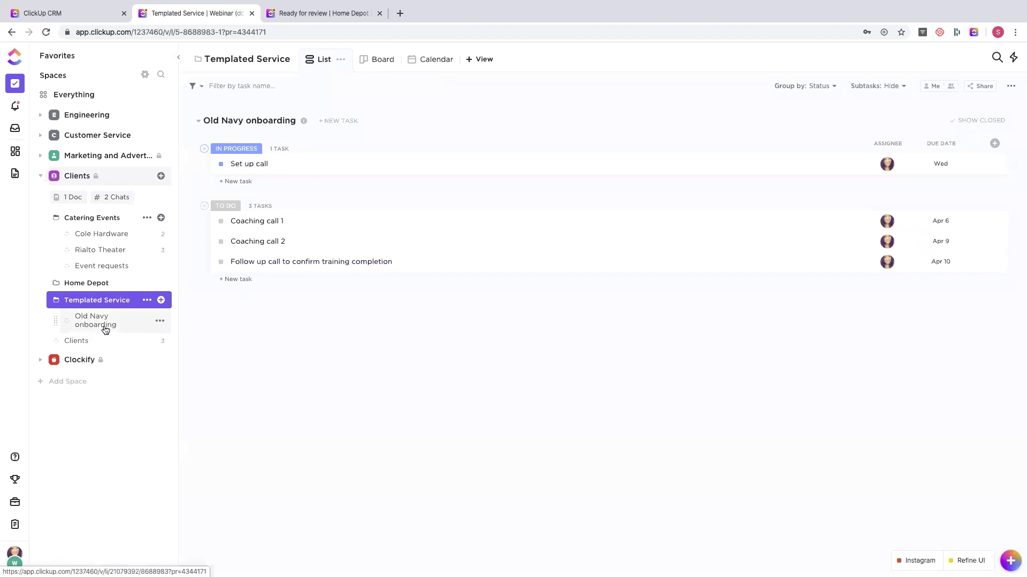
- Save the Old Navy onboarding list as new template 'Onboarding service', excluding assignees
left_click(159, 322)
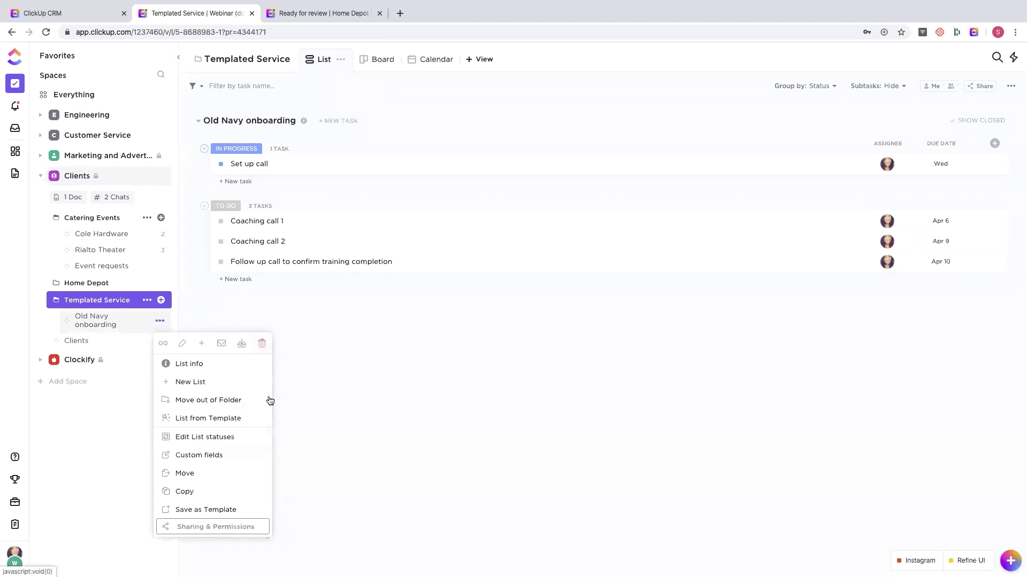
left_click(204, 508)
left_click(458, 143)
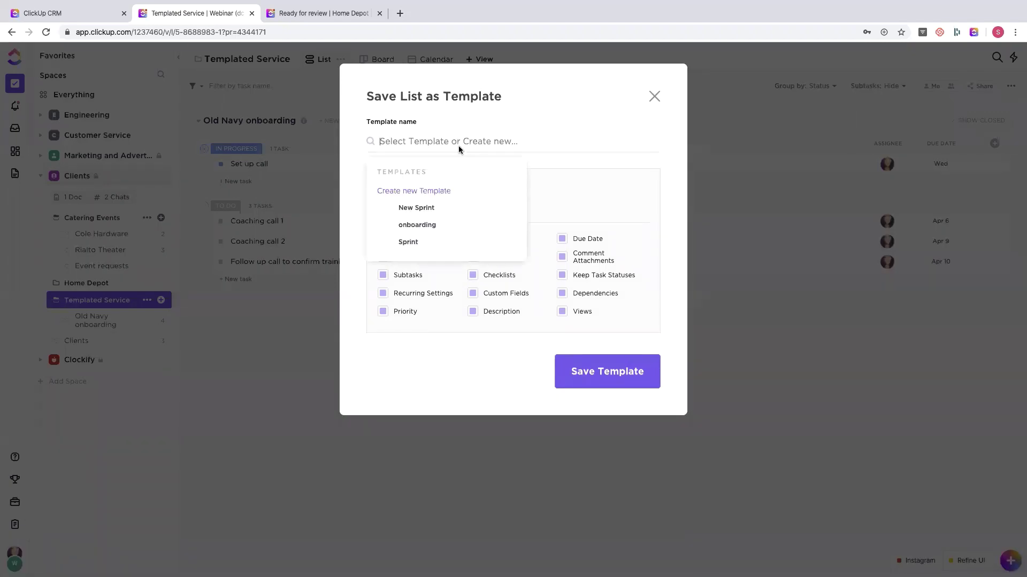
left_click(415, 191)
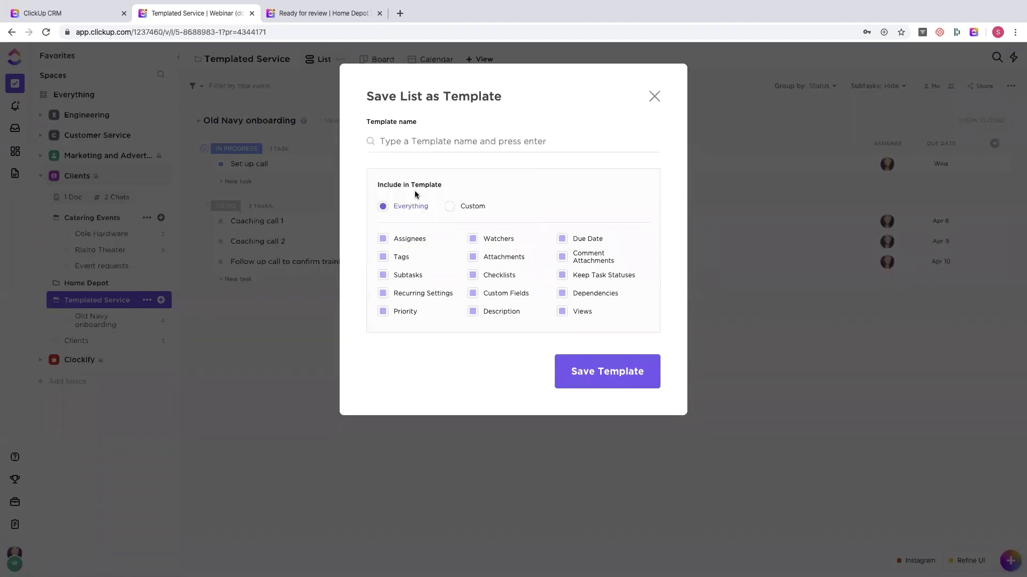
type("Onboarding ")
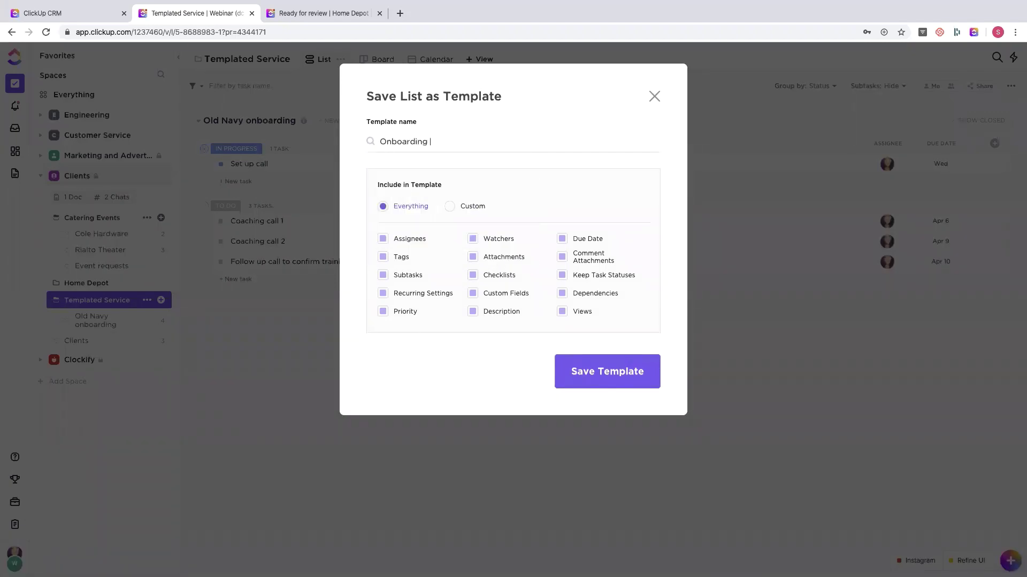
type("service")
left_click(450, 207)
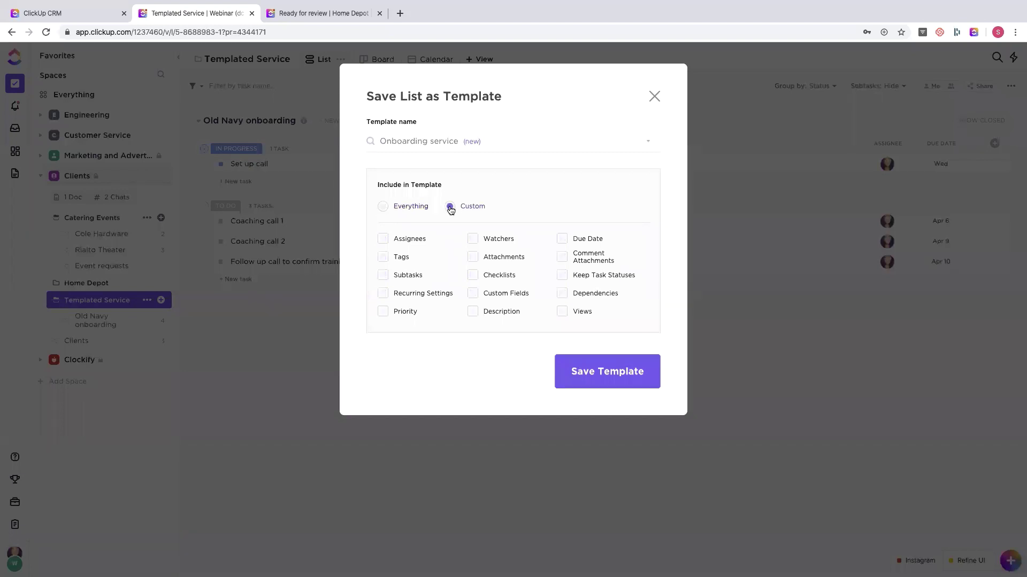
left_click(383, 207)
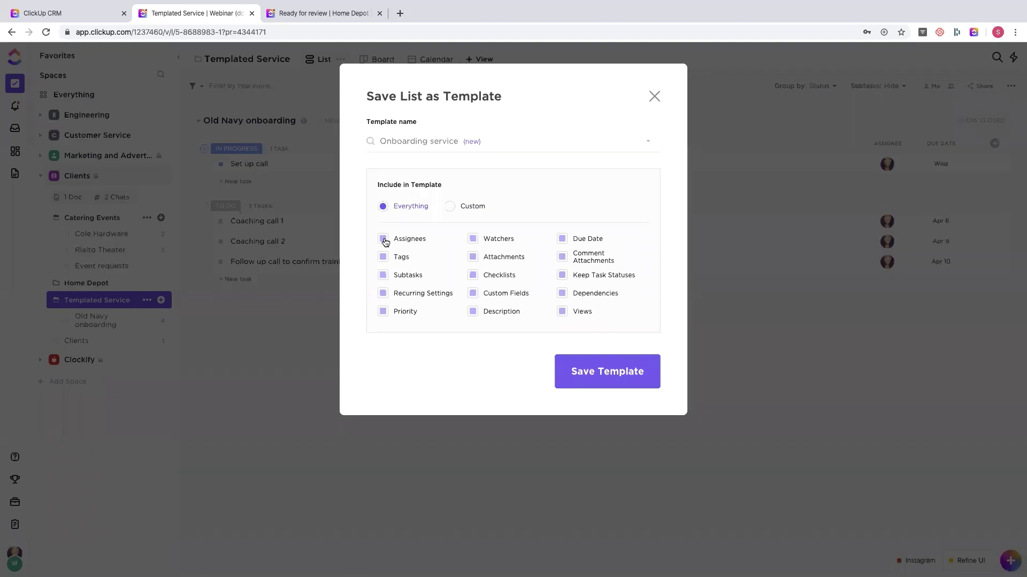
left_click(384, 240)
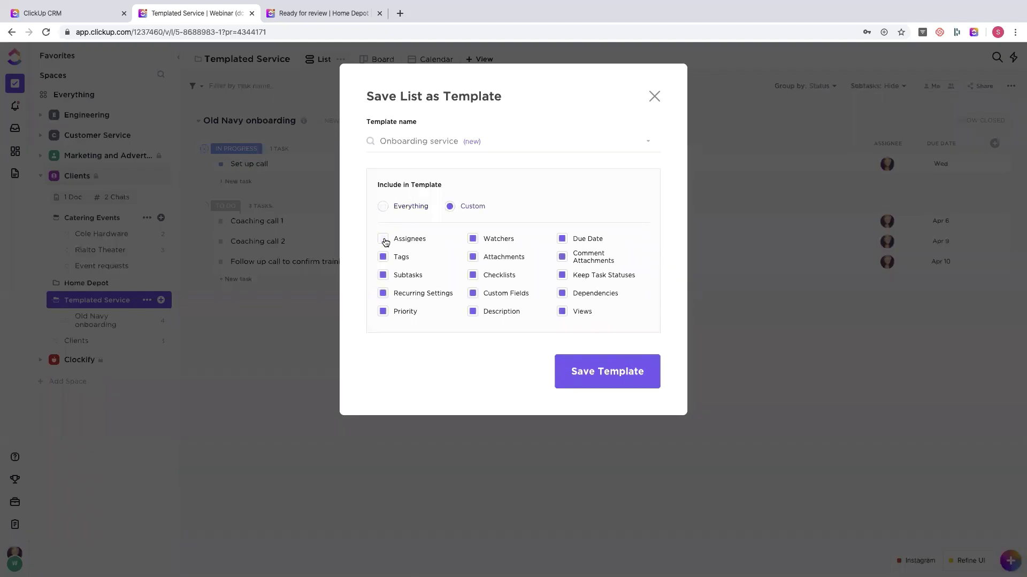
left_click(590, 383)
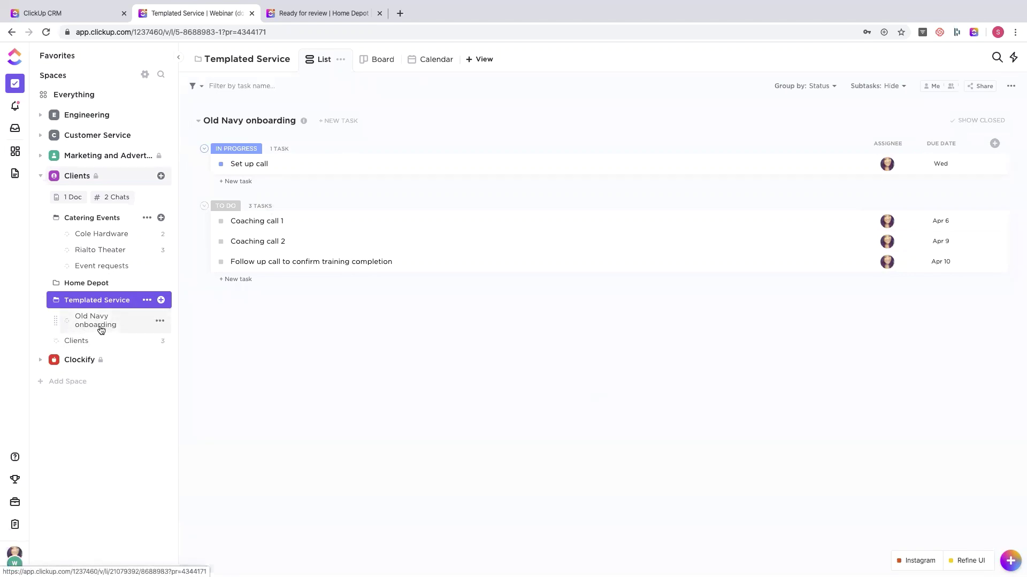
- Start a new list from template in Templated Service named 'Client 2' using Onboarding service
left_click(161, 302)
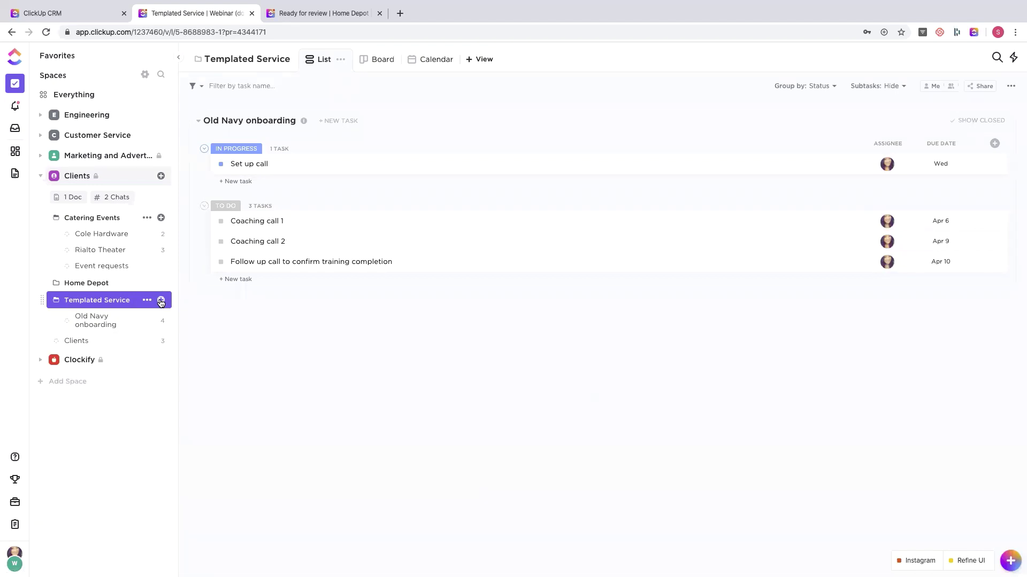
left_click(161, 302)
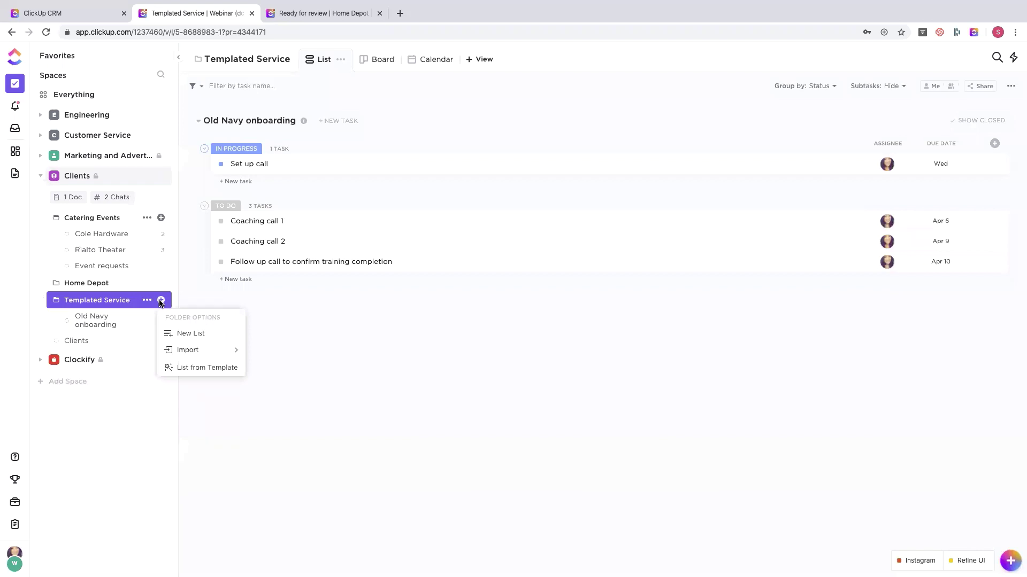
left_click(201, 367)
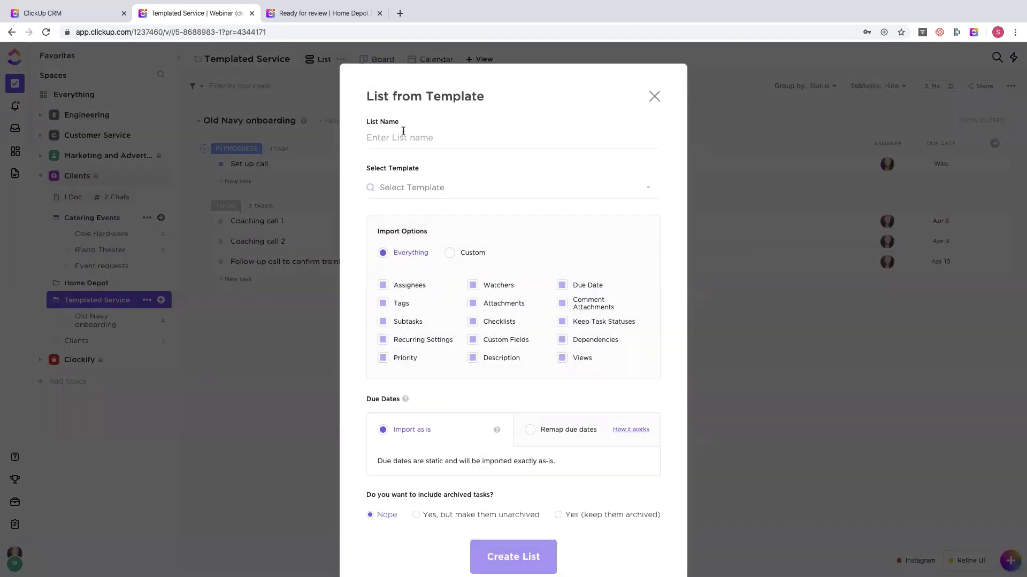
left_click(403, 135)
type("Client 2")
left_click(407, 187)
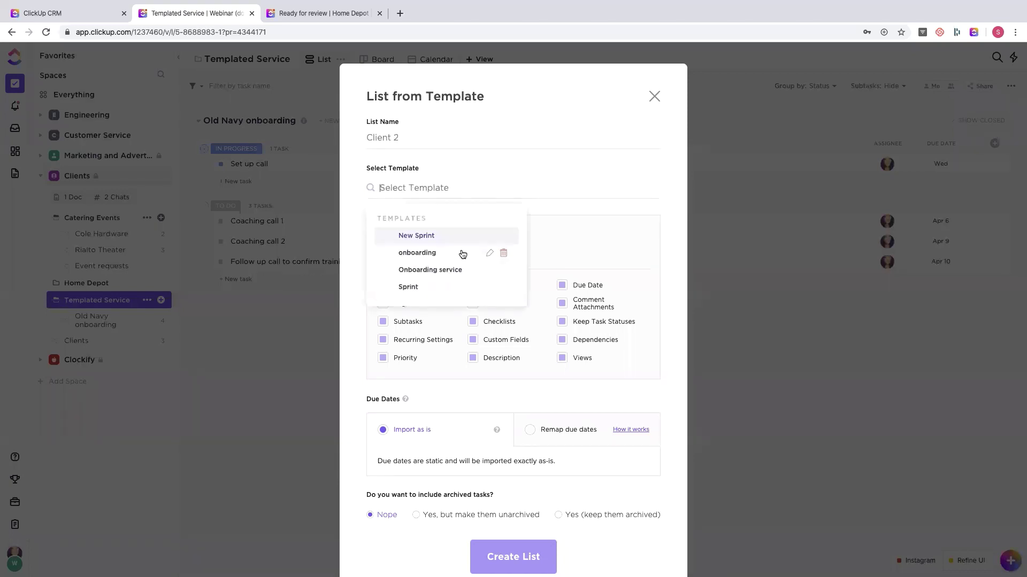
left_click(436, 272)
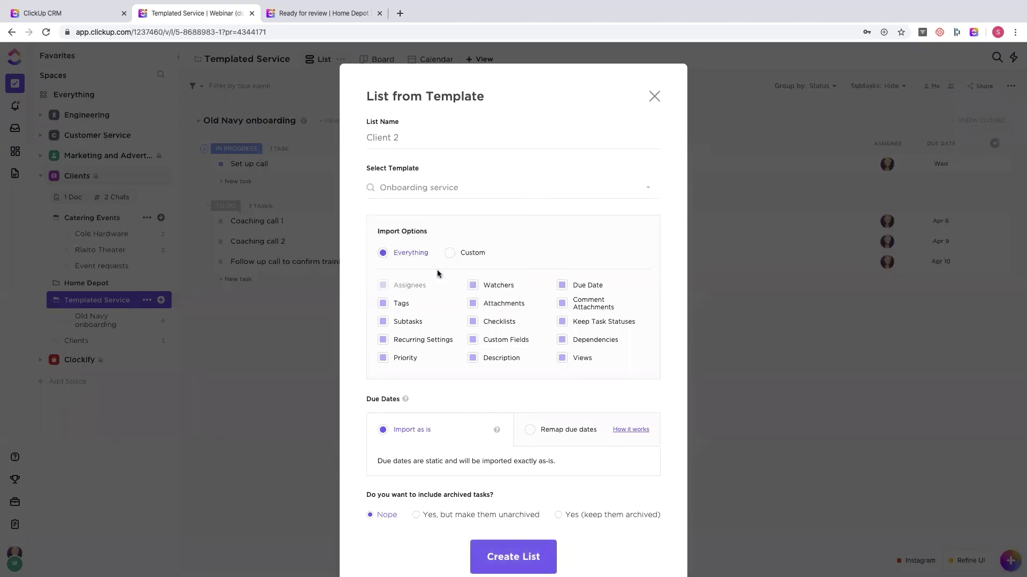
- Remap the task due dates to start Apr 13 and create the Client 2 list
scroll(437, 274, "down", 1)
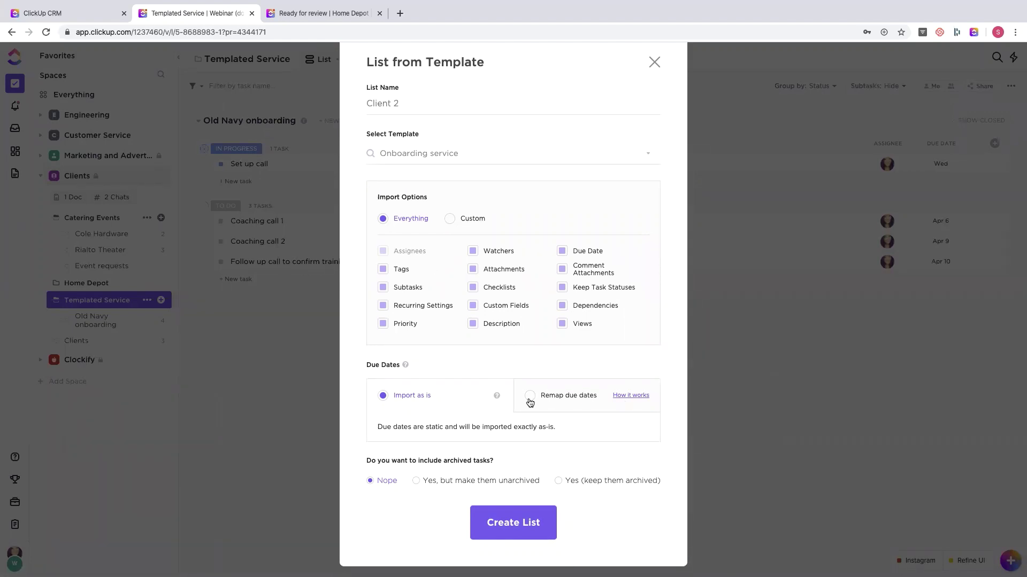
left_click(529, 402)
scroll(540, 430, "down", 1)
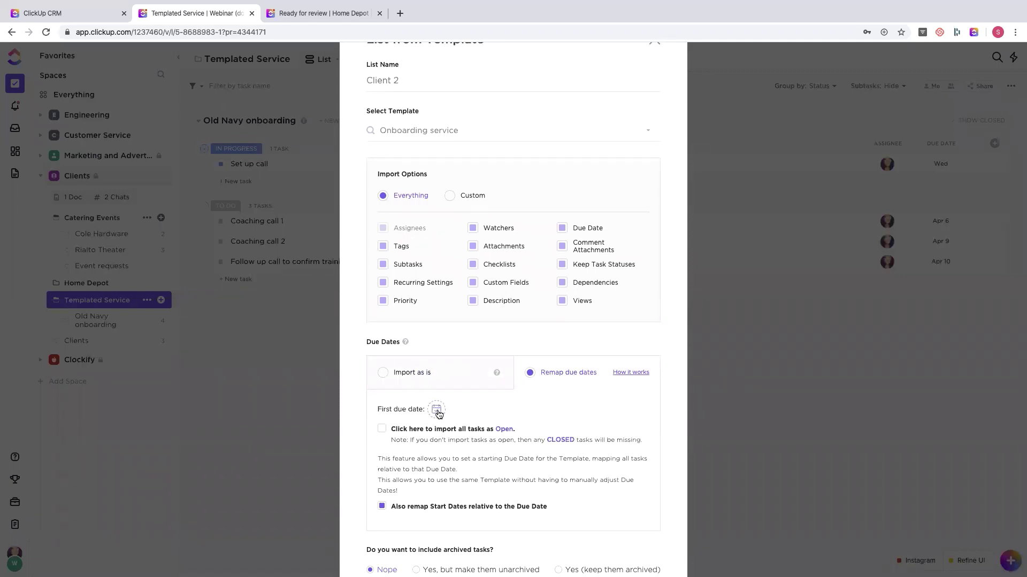
left_click(436, 410)
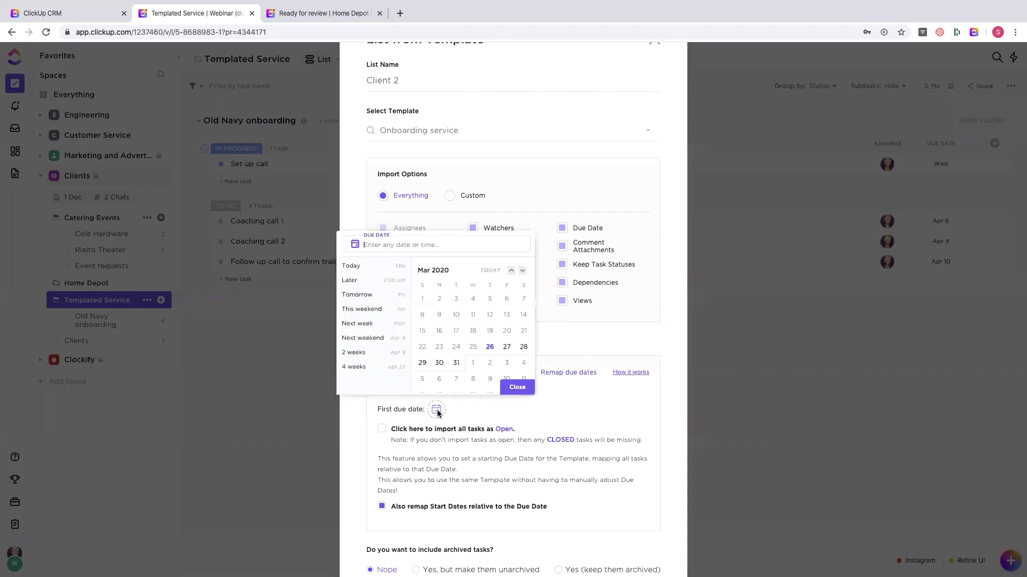
scroll(473, 355, "down", 3)
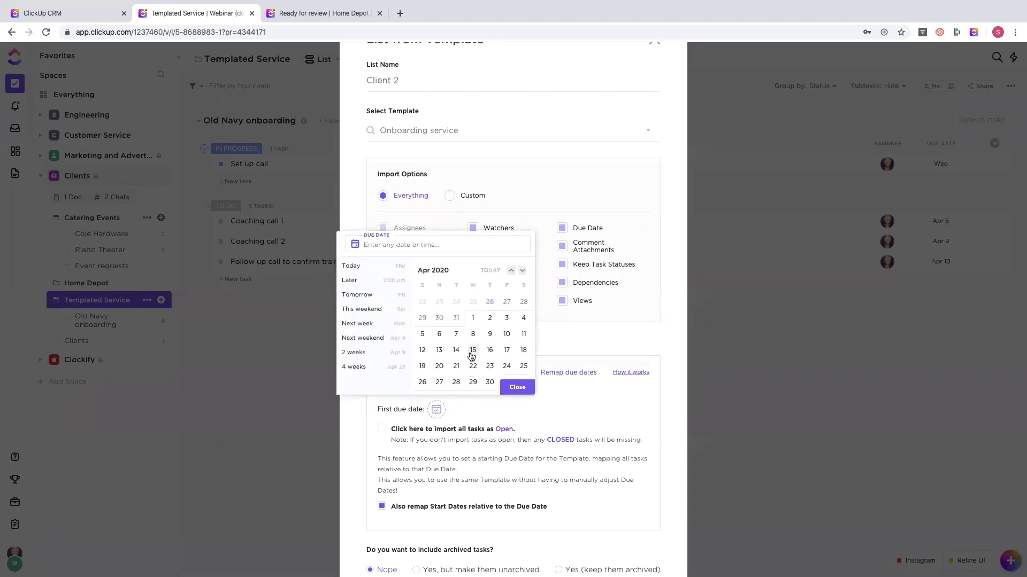
left_click(439, 349)
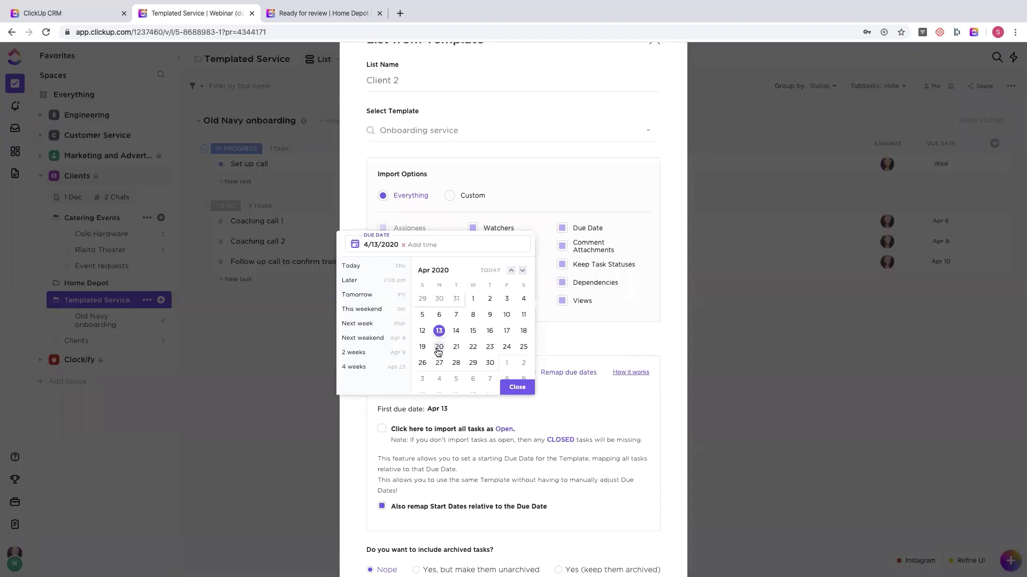
left_click(517, 388)
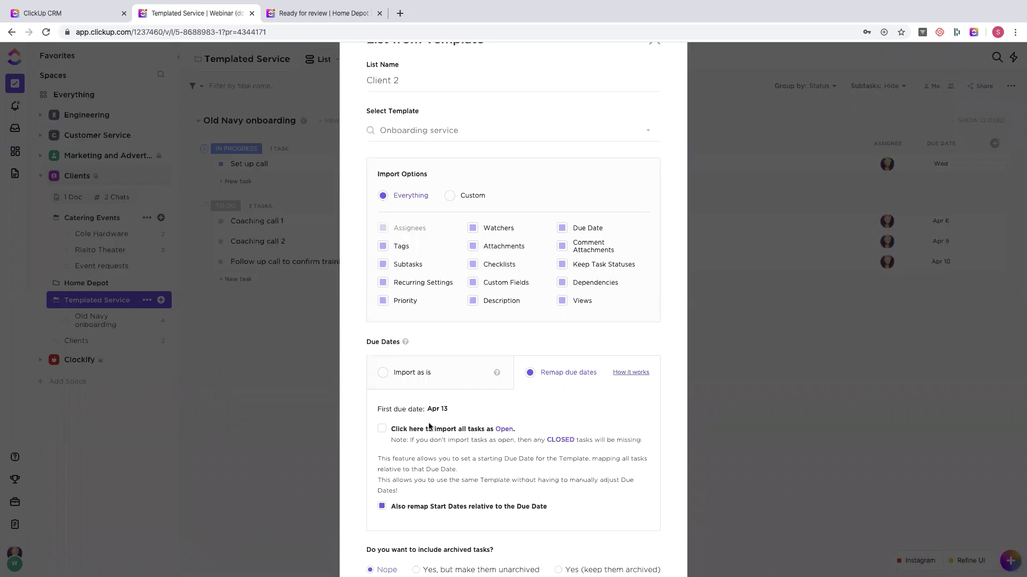
scroll(446, 420, "down", 3)
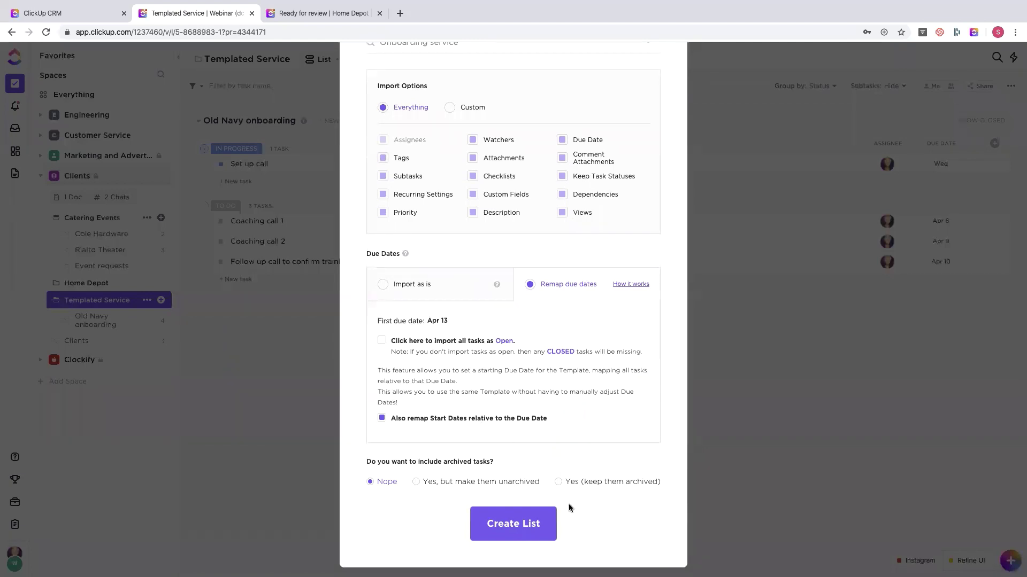
left_click(518, 530)
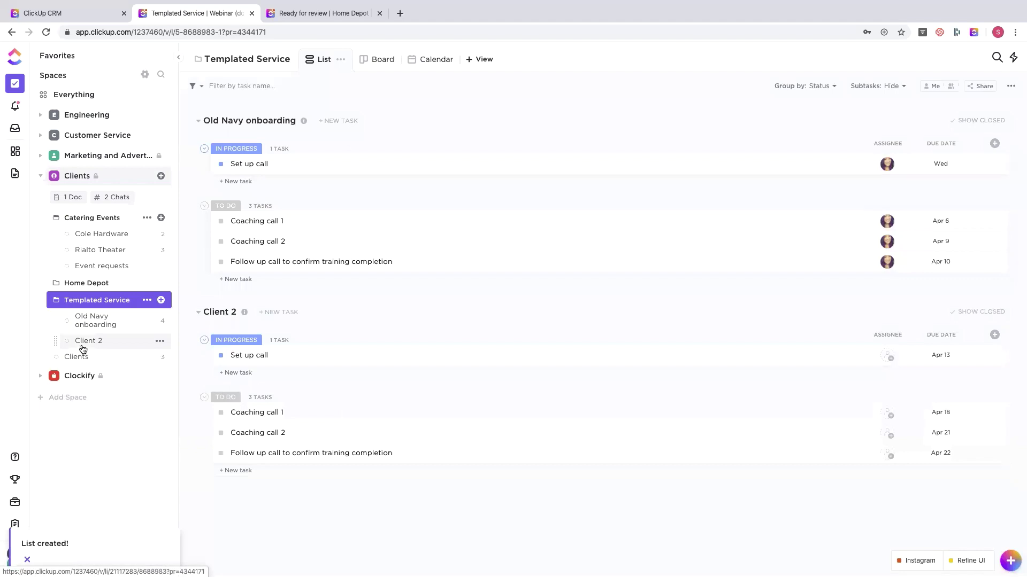
- Open Client 2 to check its tasks run from Set up call on Apr 13 to follow-up Apr 22
left_click(84, 342)
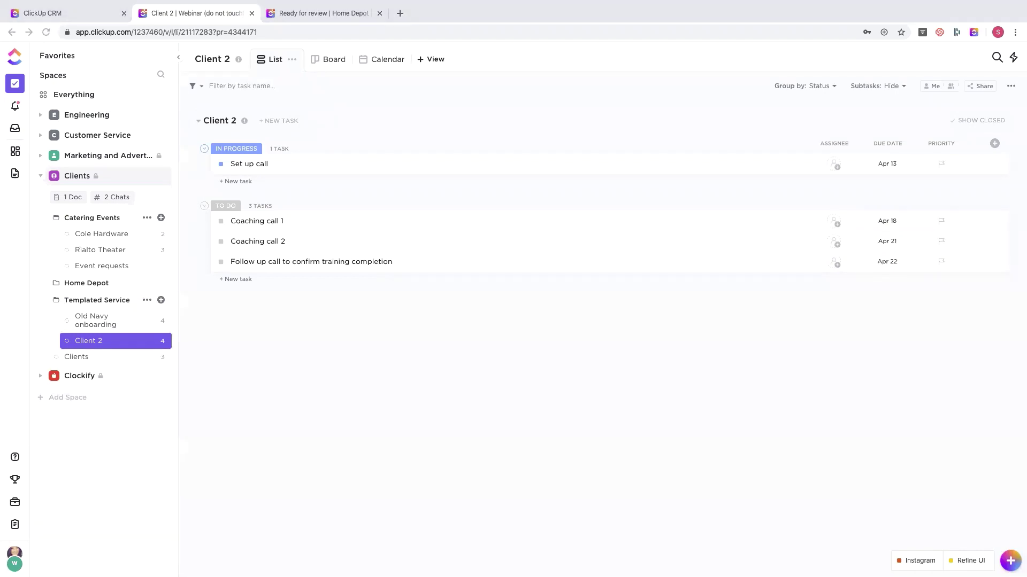
left_click(86, 216)
- Check Company luncheon's status choices in Catering Events without changes, then switch to the Clockify space
left_click(71, 219)
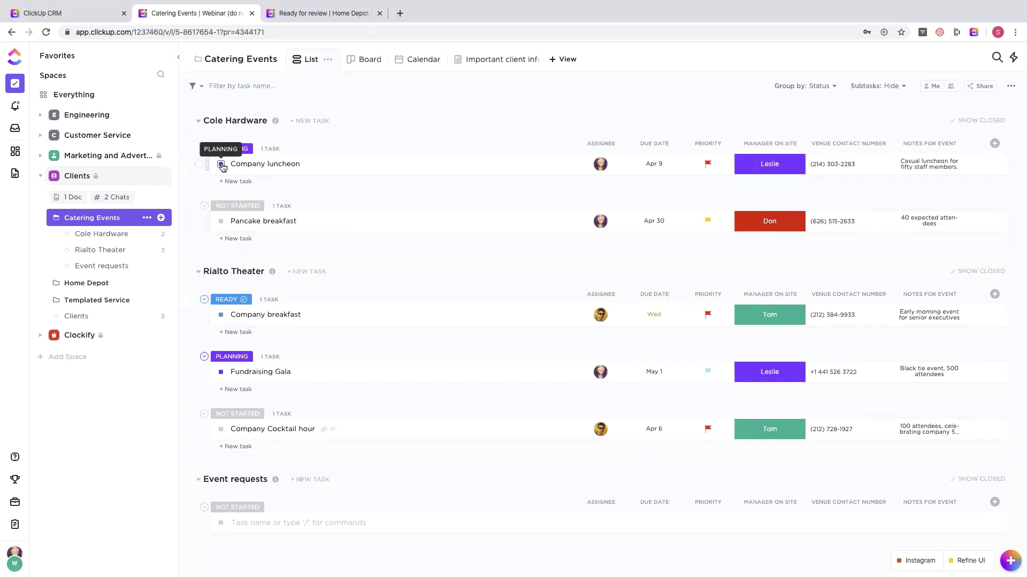
left_click(221, 165)
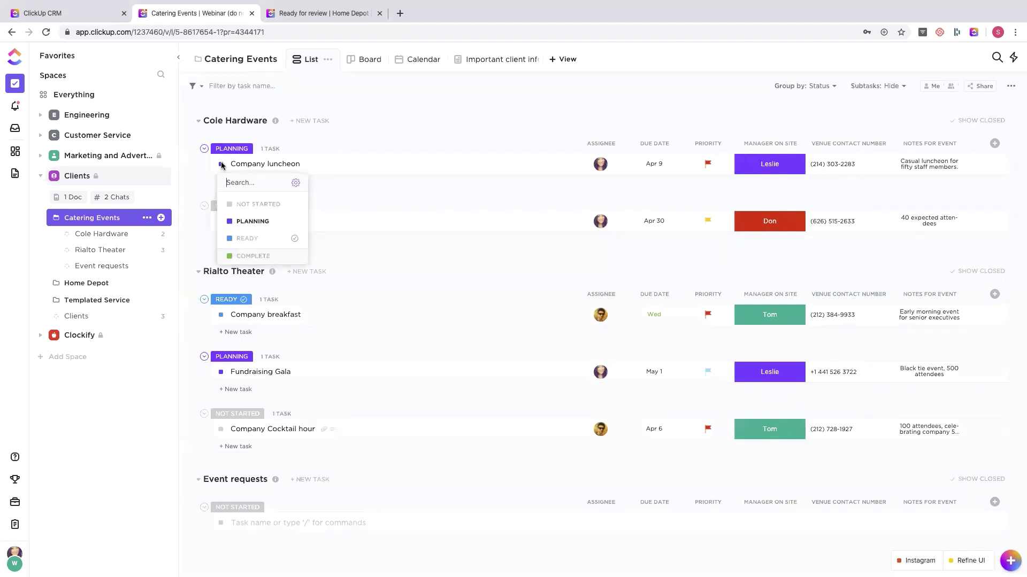
left_click(486, 109)
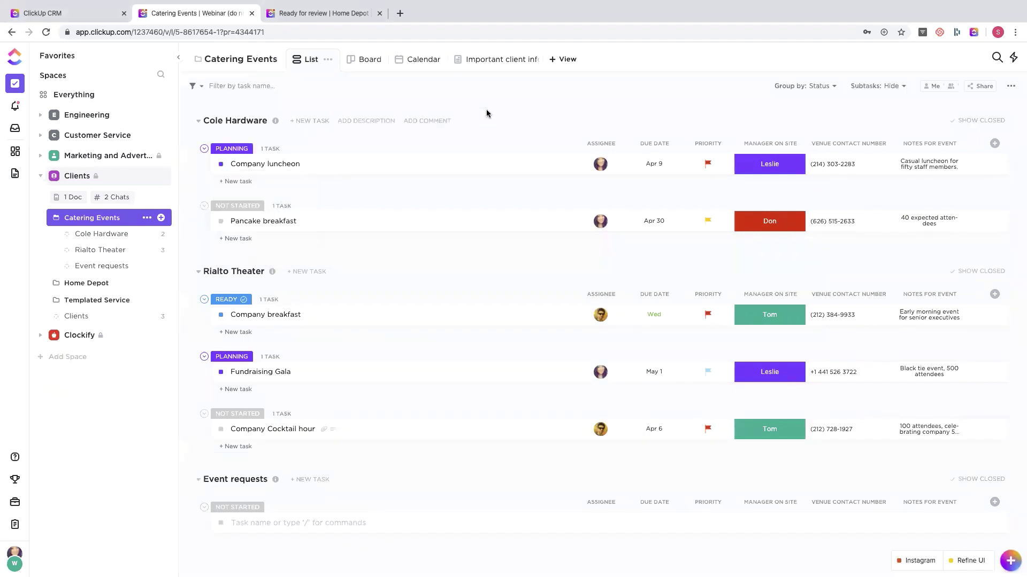
left_click(69, 335)
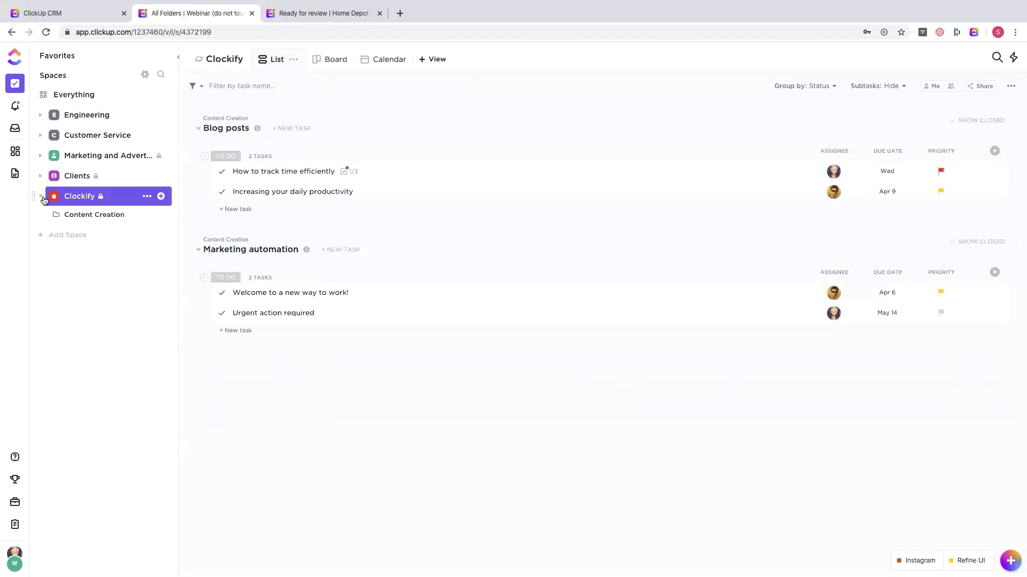
- Review the Clockify space's task statuses in its settings, then return to the Clients space
left_click(147, 197)
left_click(197, 377)
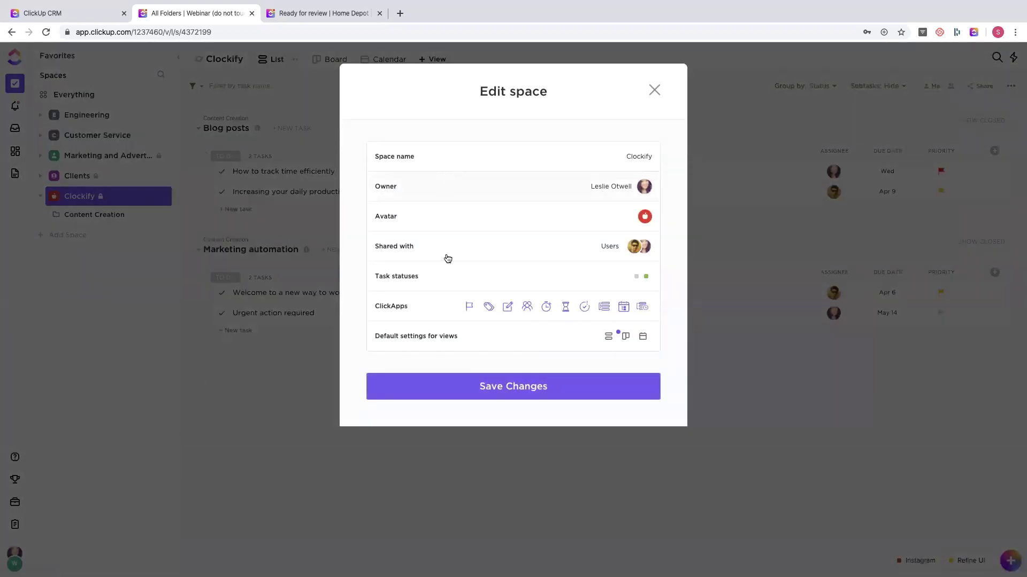
left_click(444, 279)
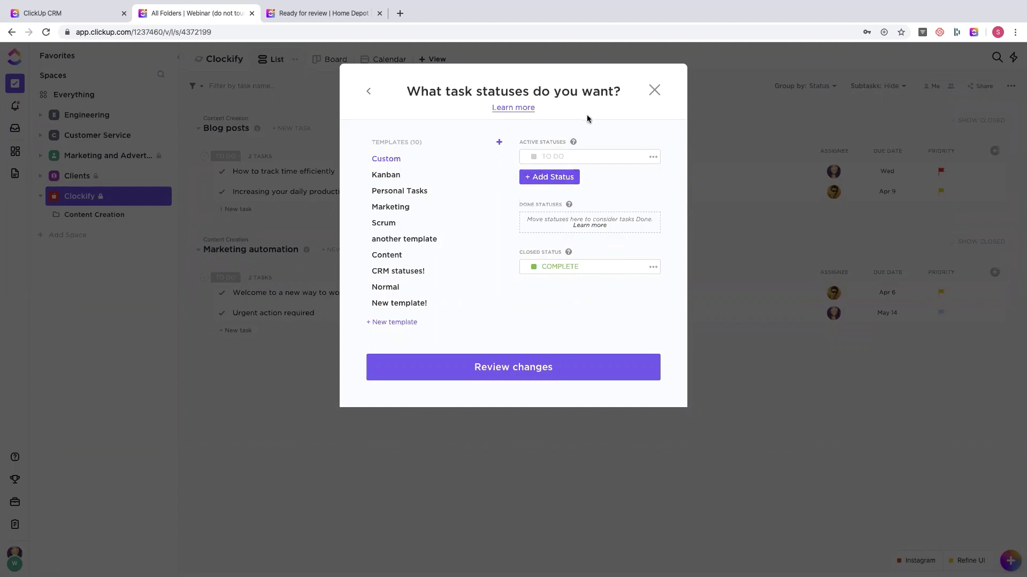
left_click(654, 90)
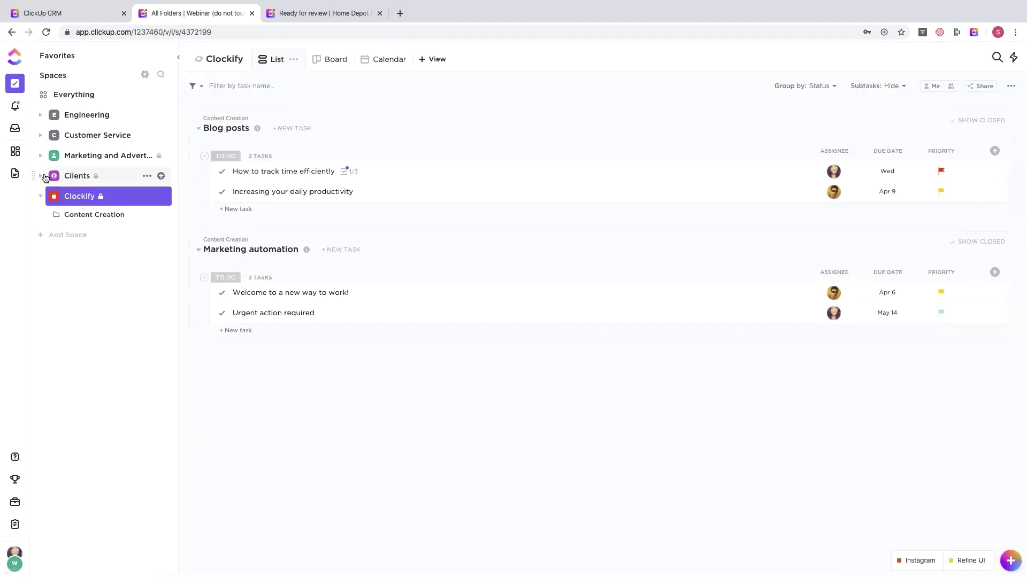
left_click(68, 176)
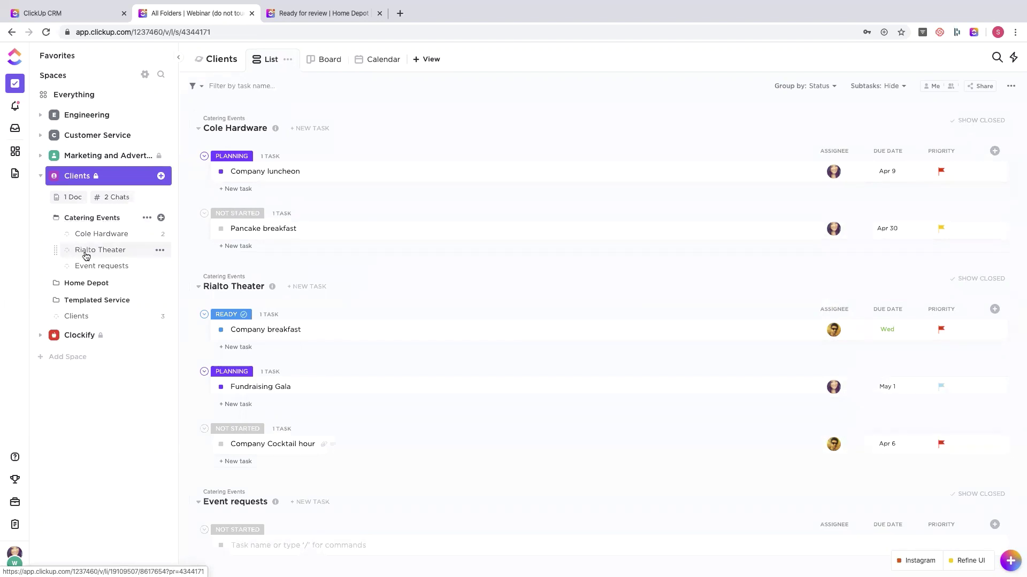
- Look over the Home Depot folder's statuses without saving, then open the Clients list
left_click(77, 285)
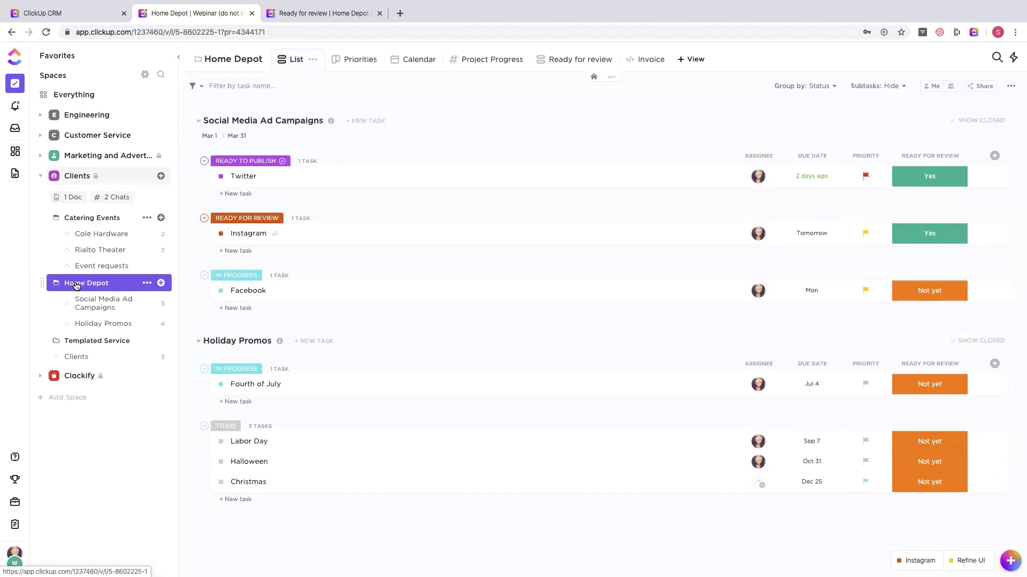
left_click(146, 283)
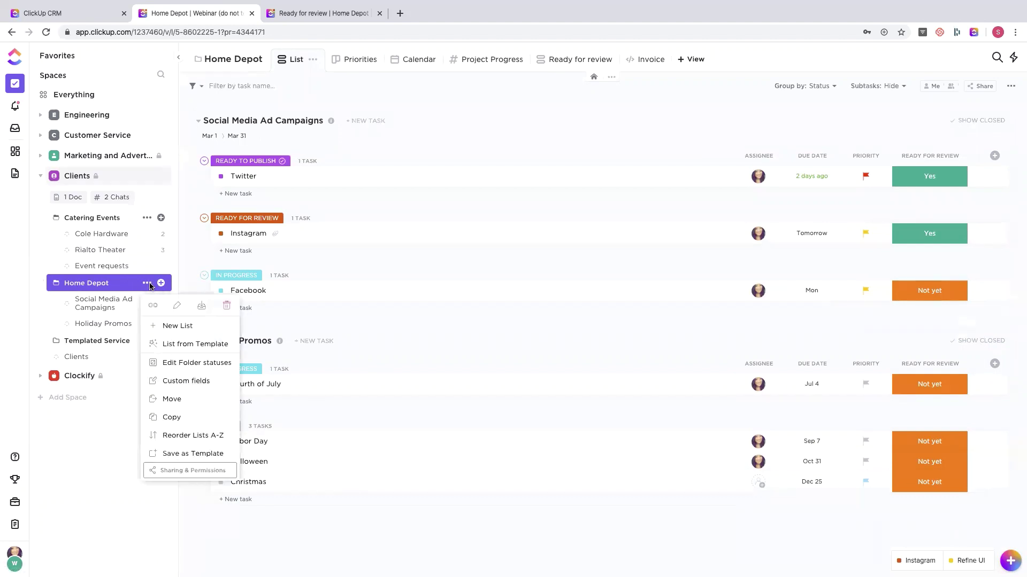
left_click(192, 370)
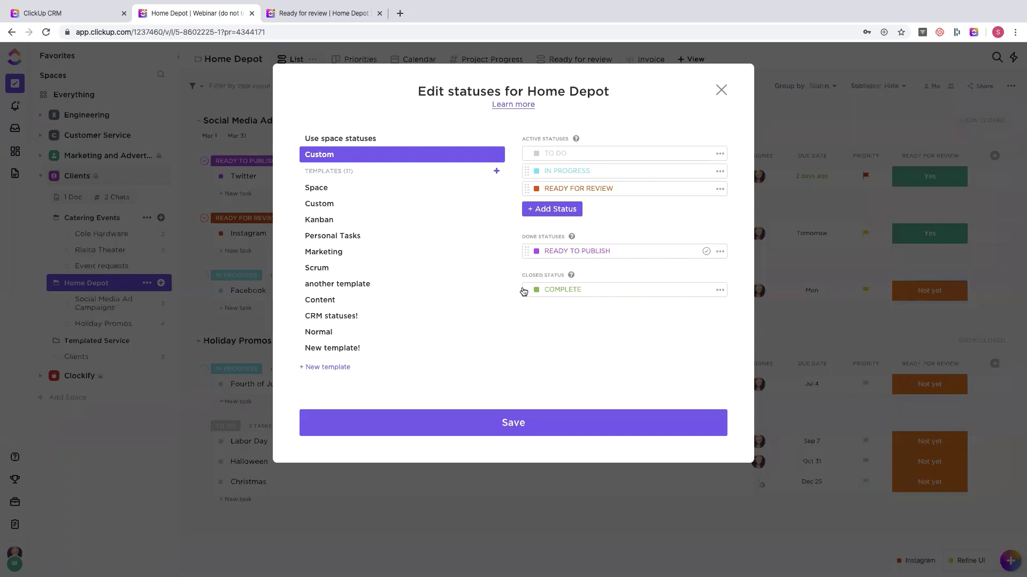
left_click(719, 92)
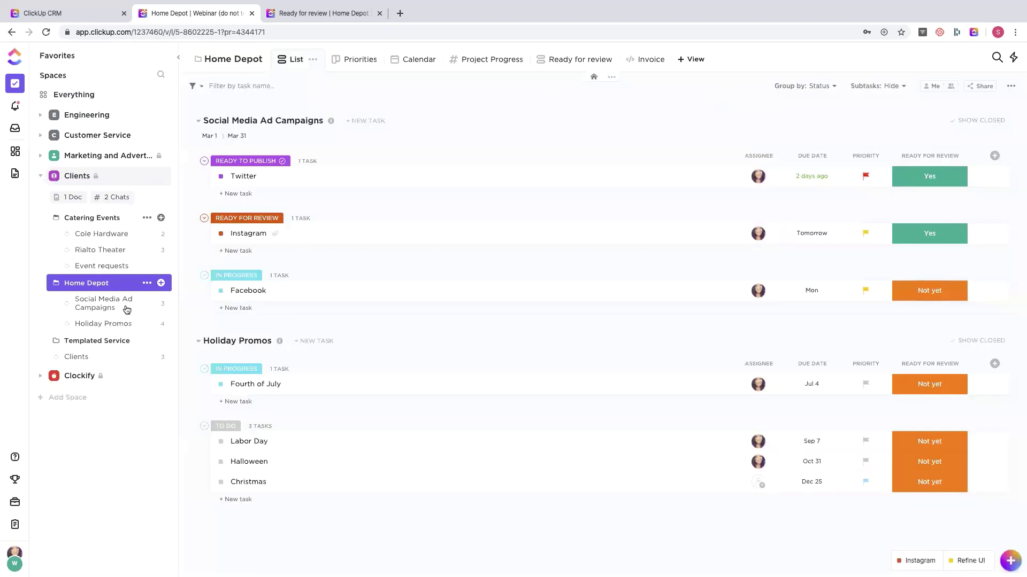
left_click(86, 358)
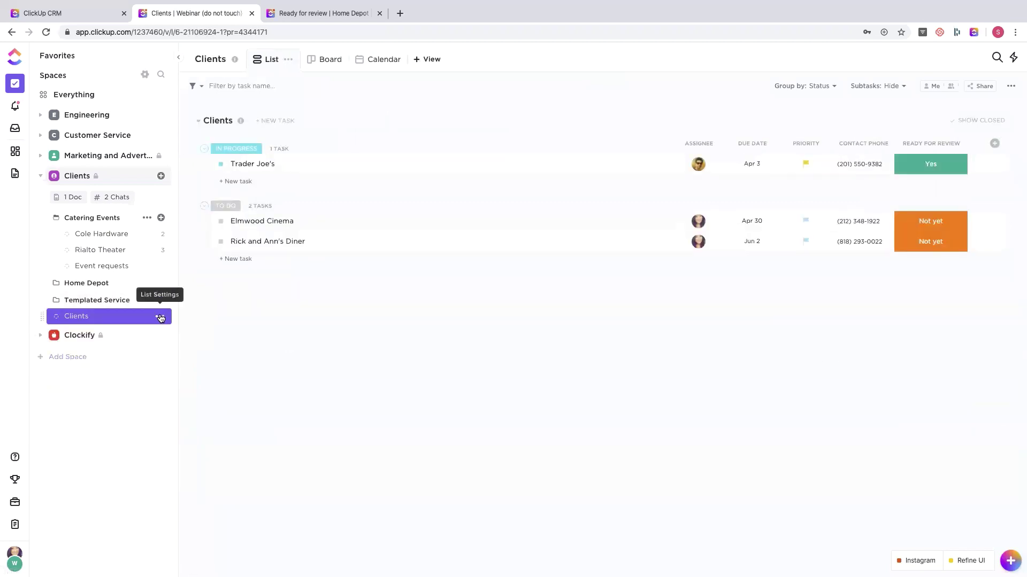
- Look over the Clients list's status editor without saving, then open the Catering Events folder
left_click(160, 316)
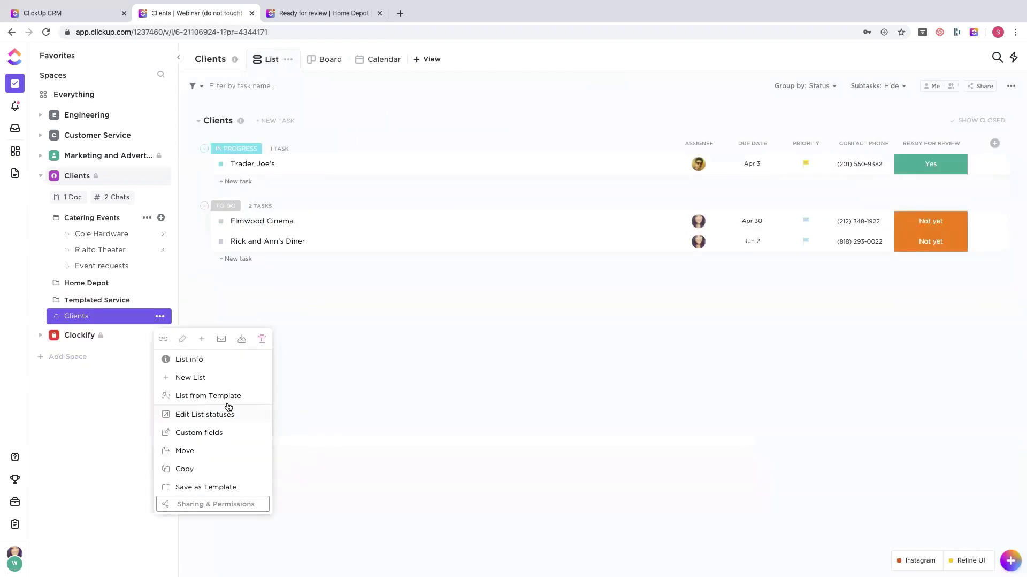
left_click(206, 414)
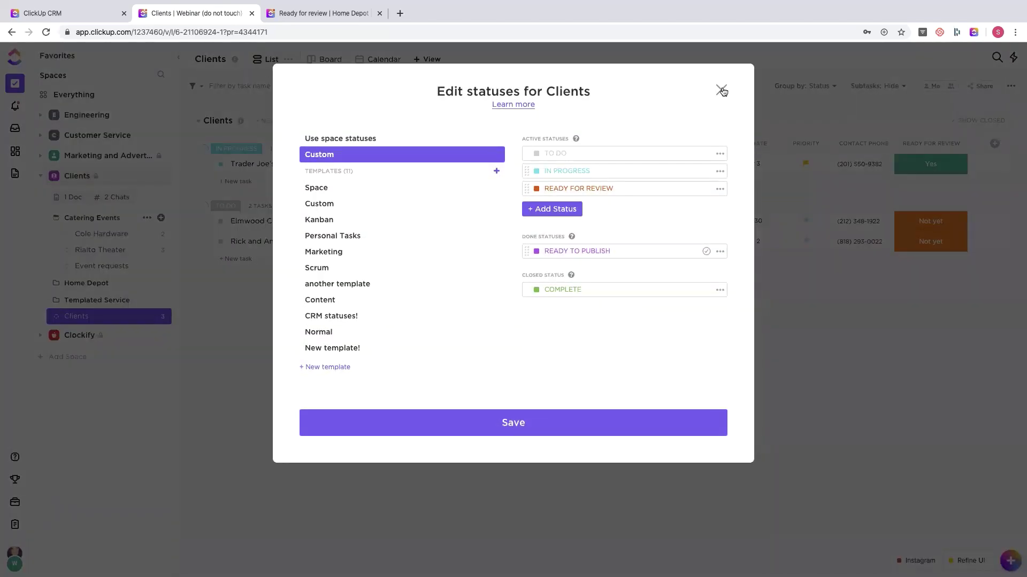
left_click(721, 90)
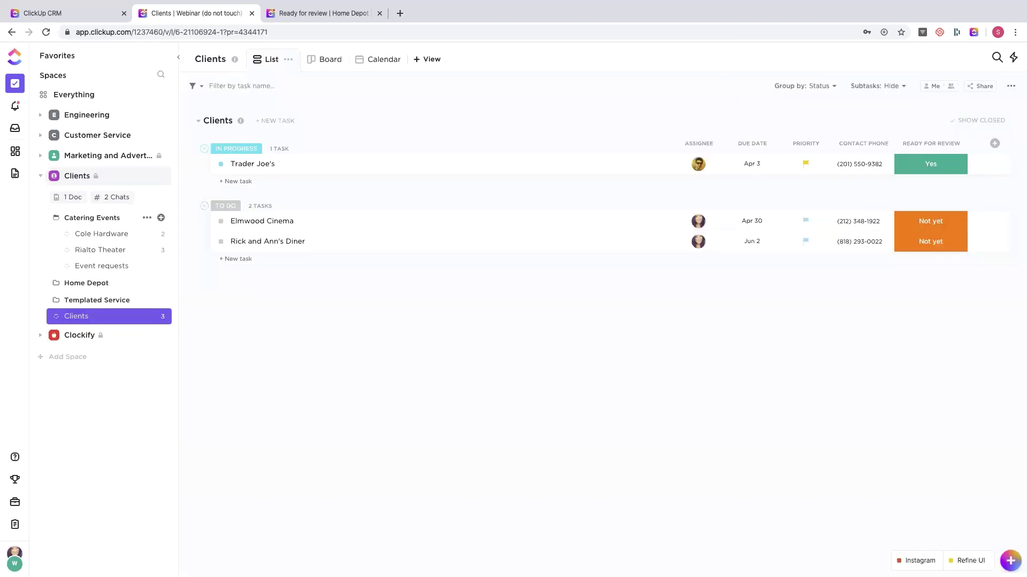
left_click(86, 219)
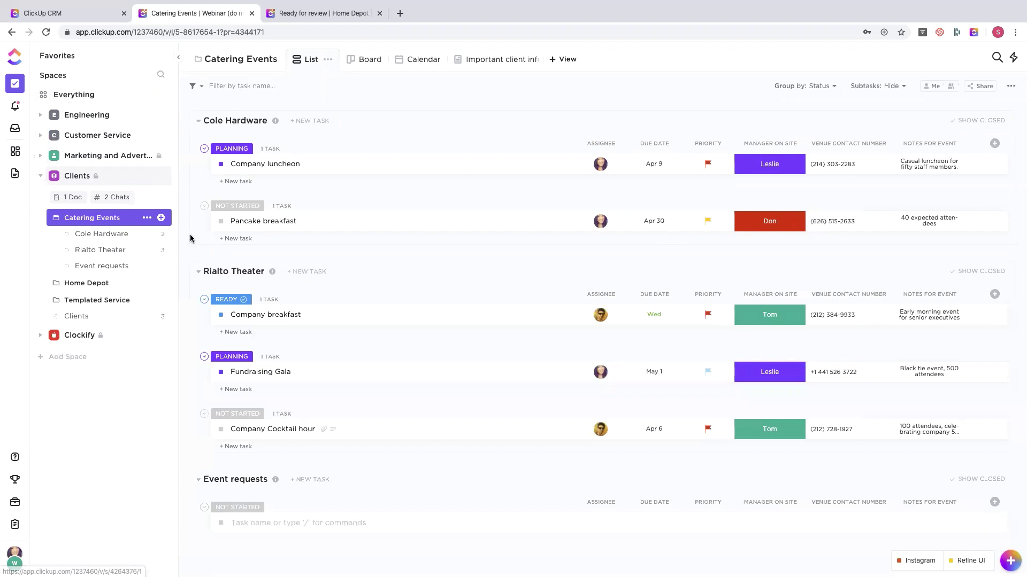
left_click(86, 223)
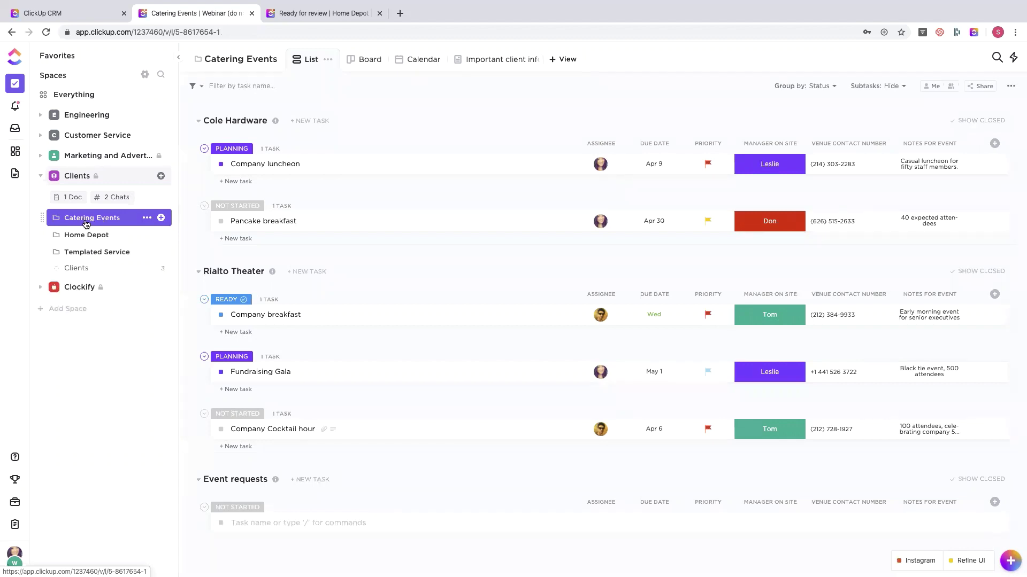
left_click(994, 144)
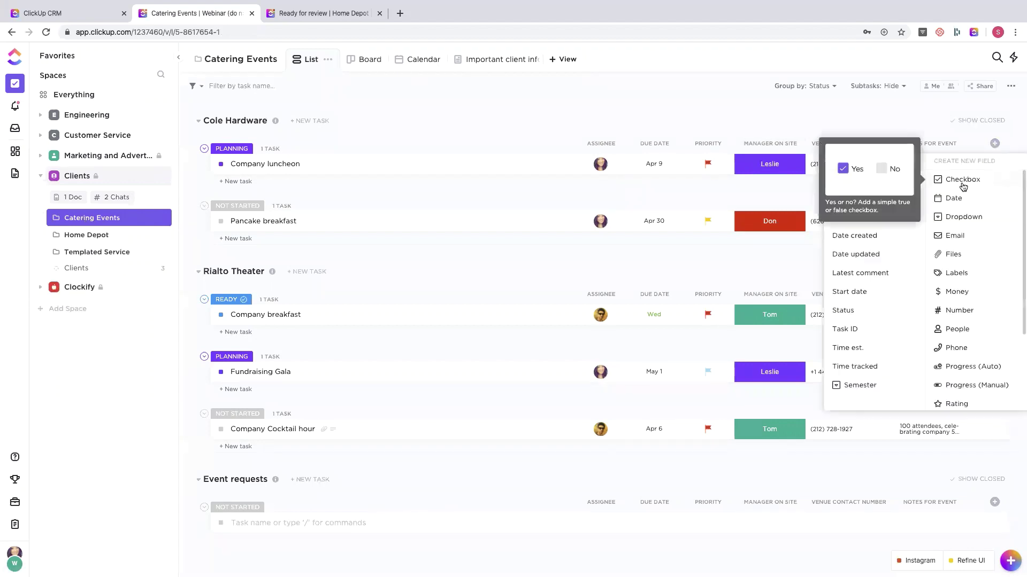
scroll(963, 225, "down", 3)
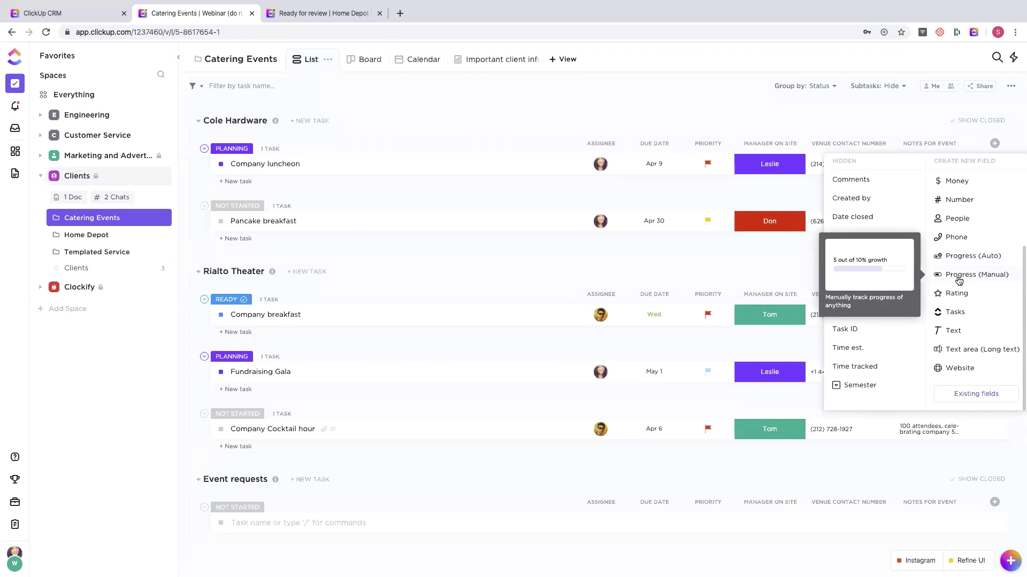
scroll(958, 281, "up", 2)
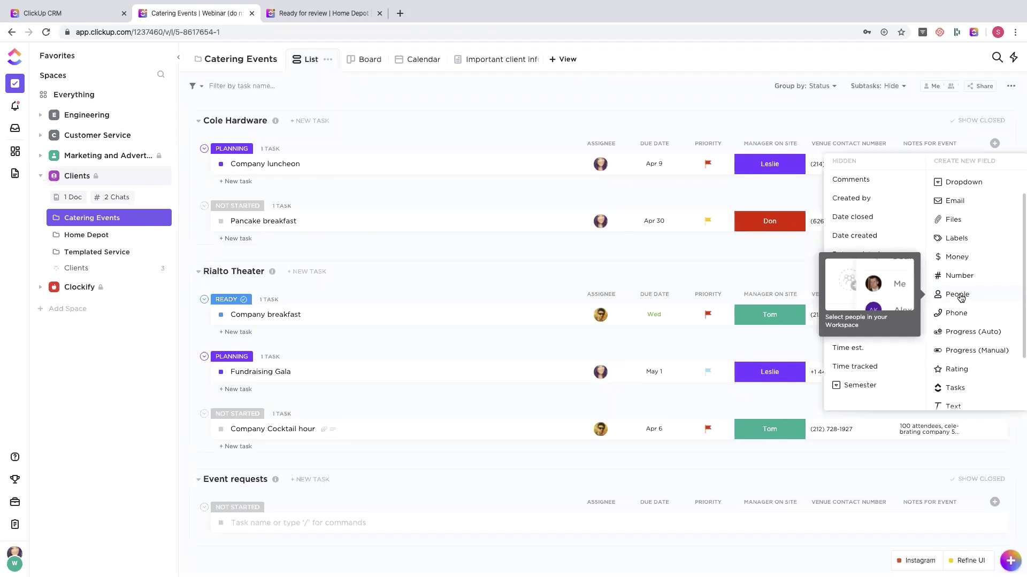
scroll(961, 298, "up", 1)
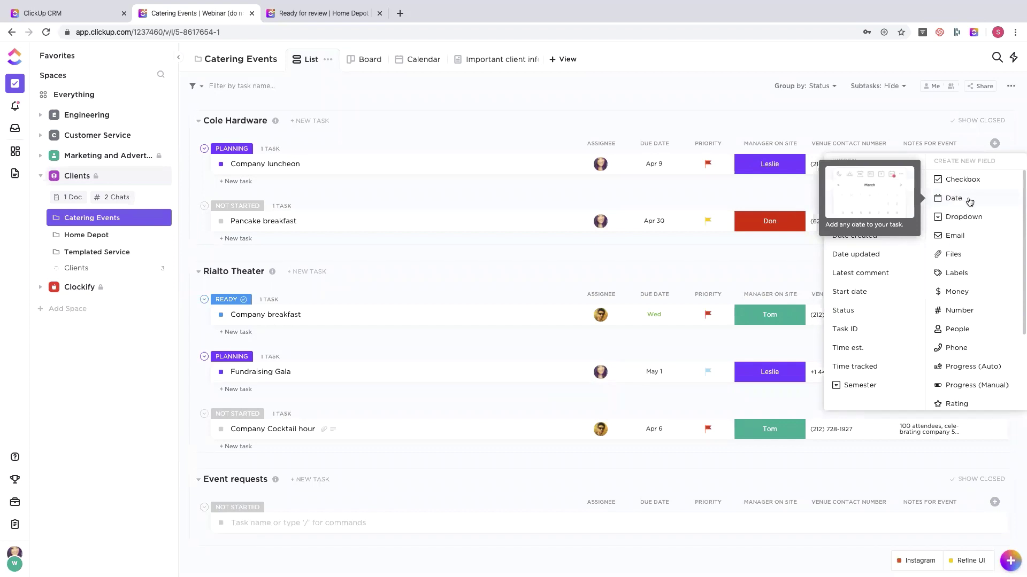
left_click(877, 119)
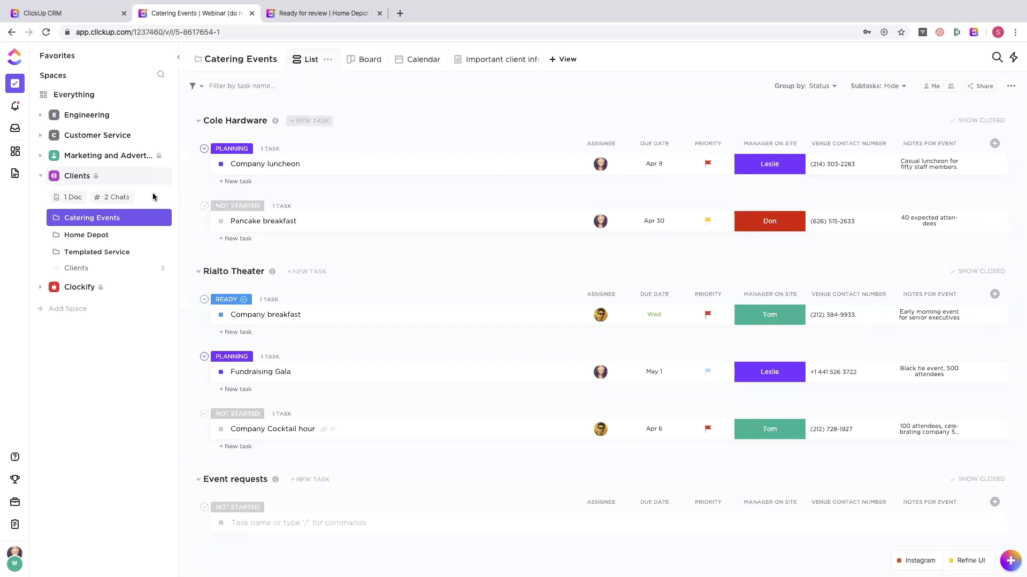
- Expand Catering Events and toggle its sharing to private, then back to shared with Clients
left_click(94, 223)
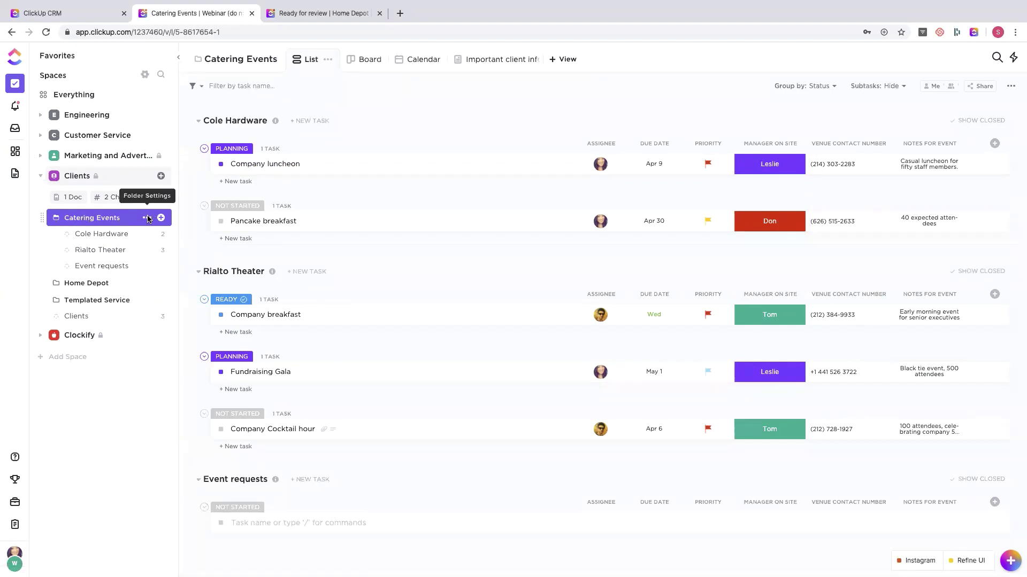
left_click(148, 218)
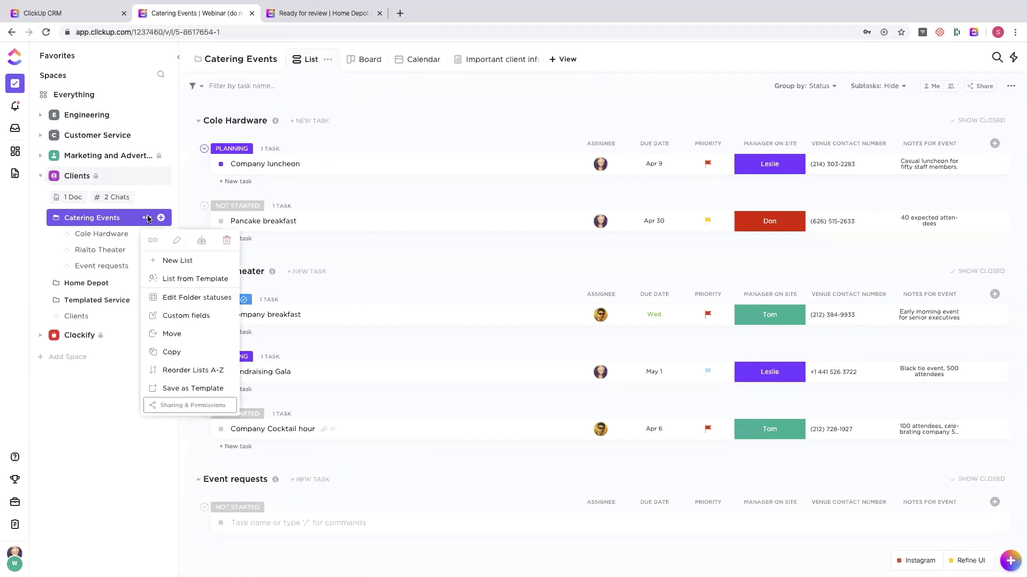
left_click(176, 406)
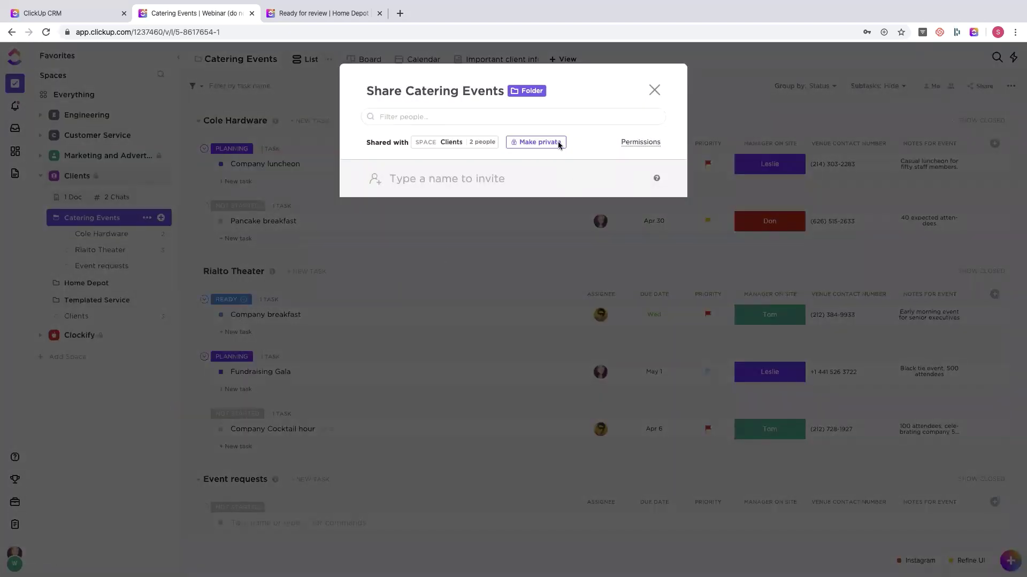
left_click(540, 143)
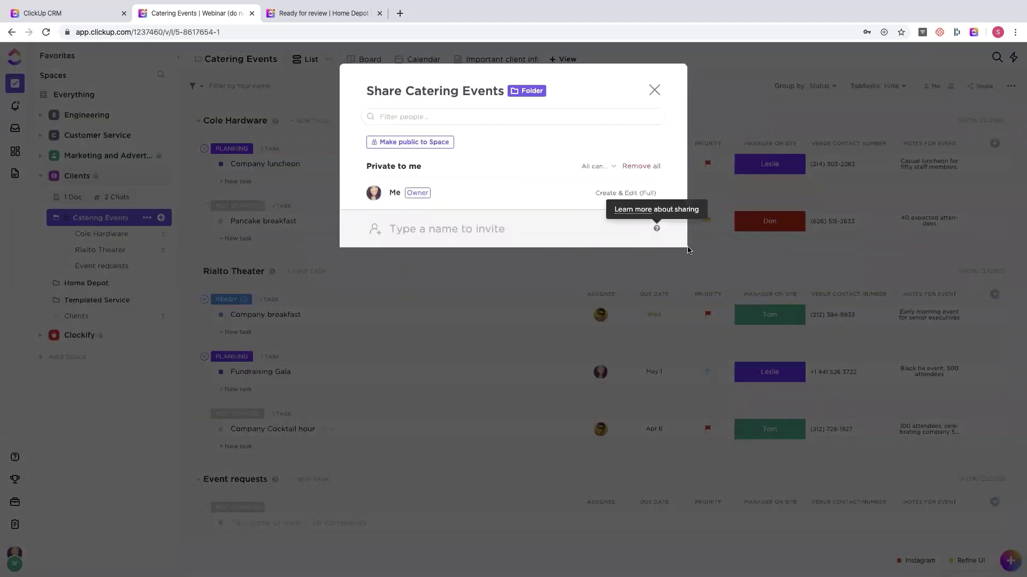
left_click(399, 142)
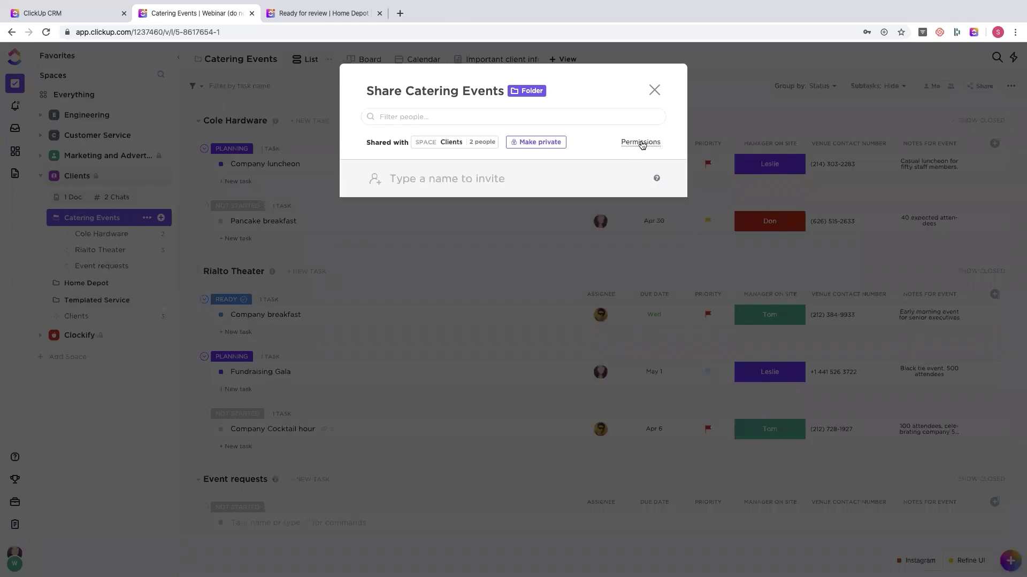
- Check the admin member's permission level in the folder's access list, leaving it unchanged
left_click(641, 143)
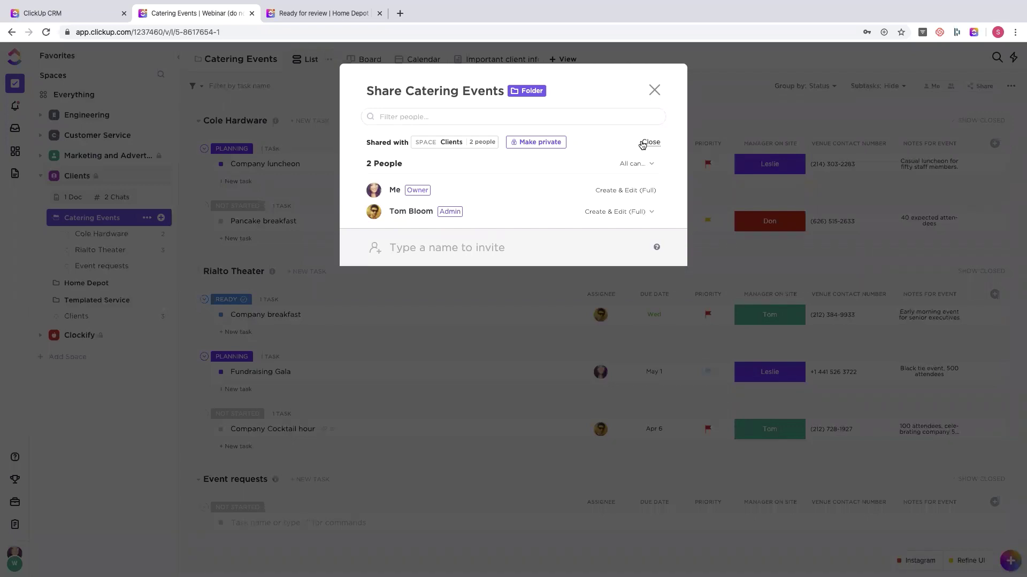
left_click(624, 209)
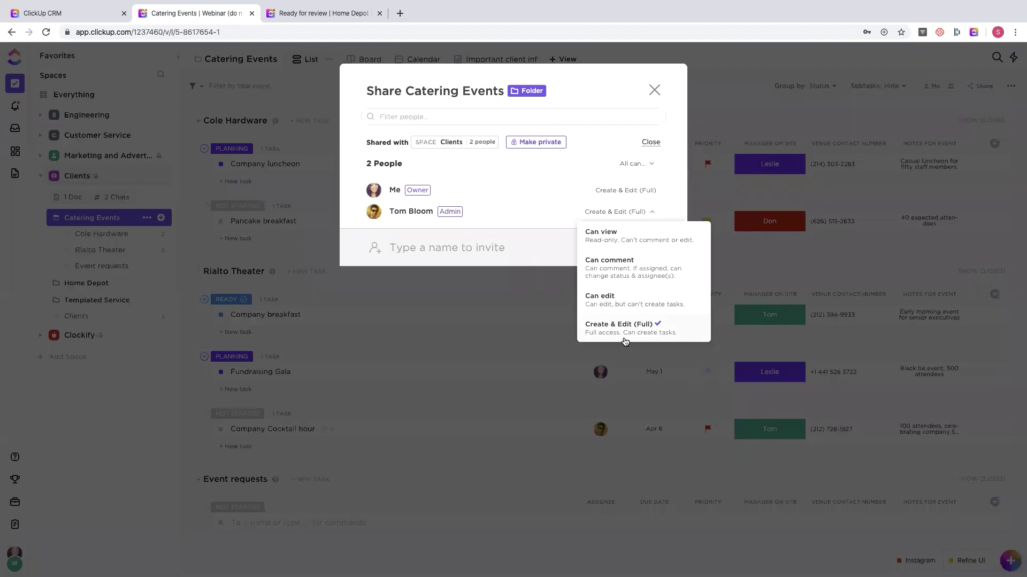
left_click(521, 211)
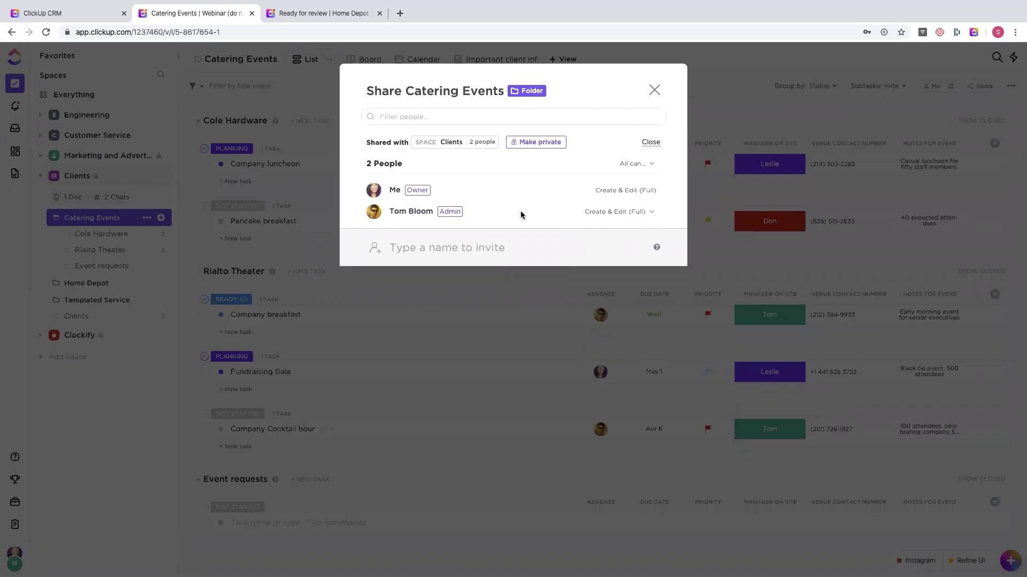
left_click(653, 90)
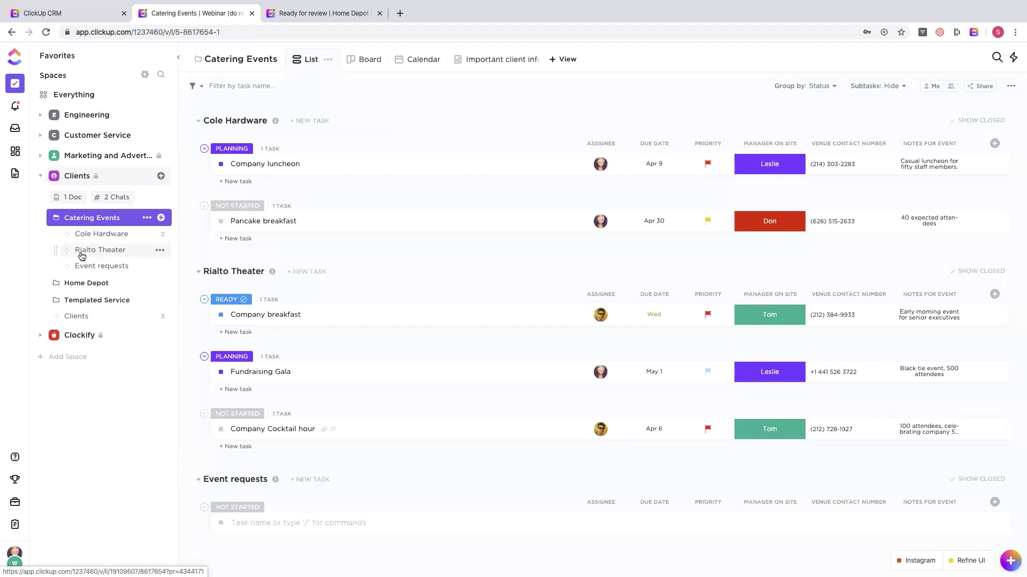
left_click(159, 250)
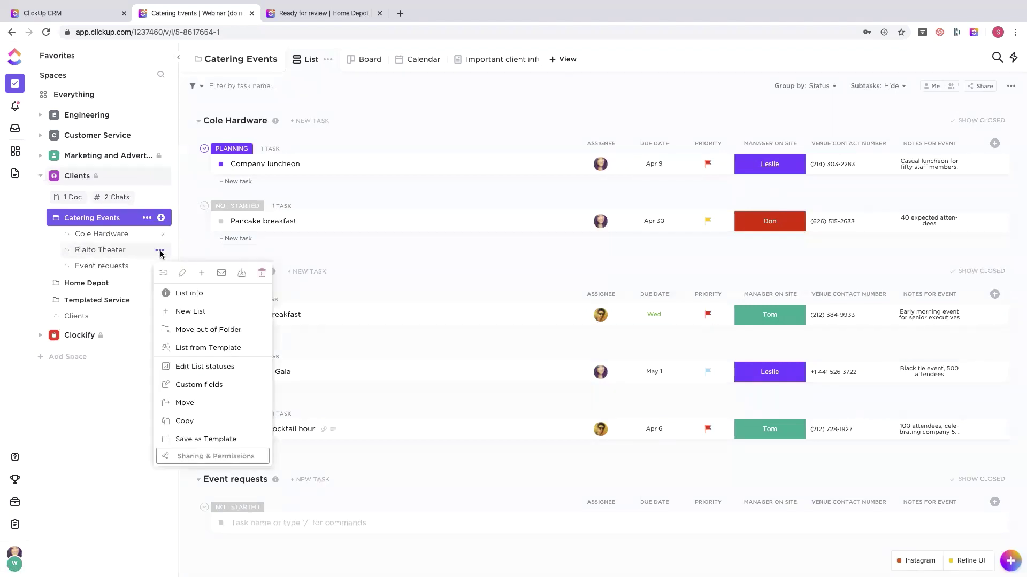
left_click(191, 458)
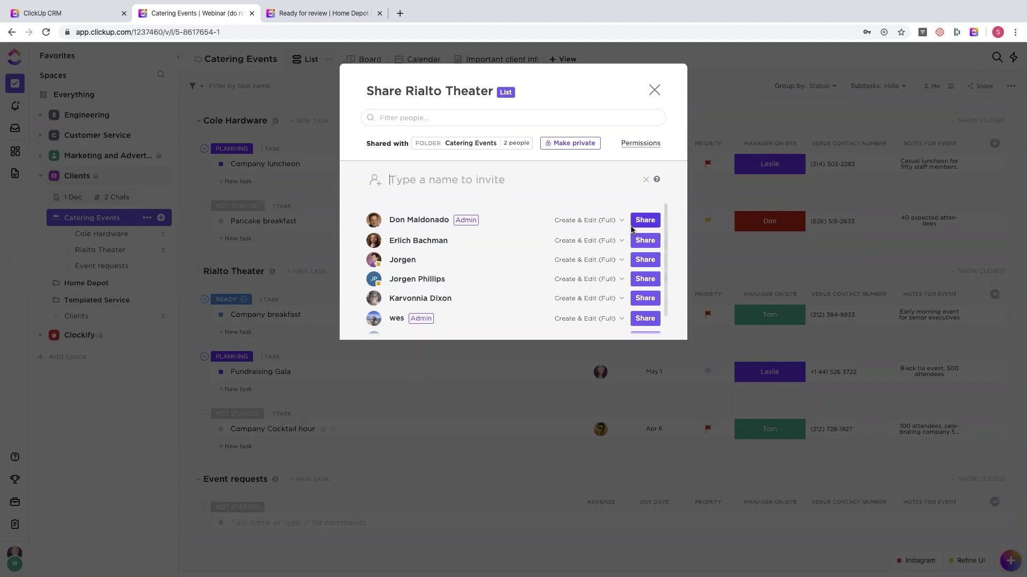
left_click(579, 223)
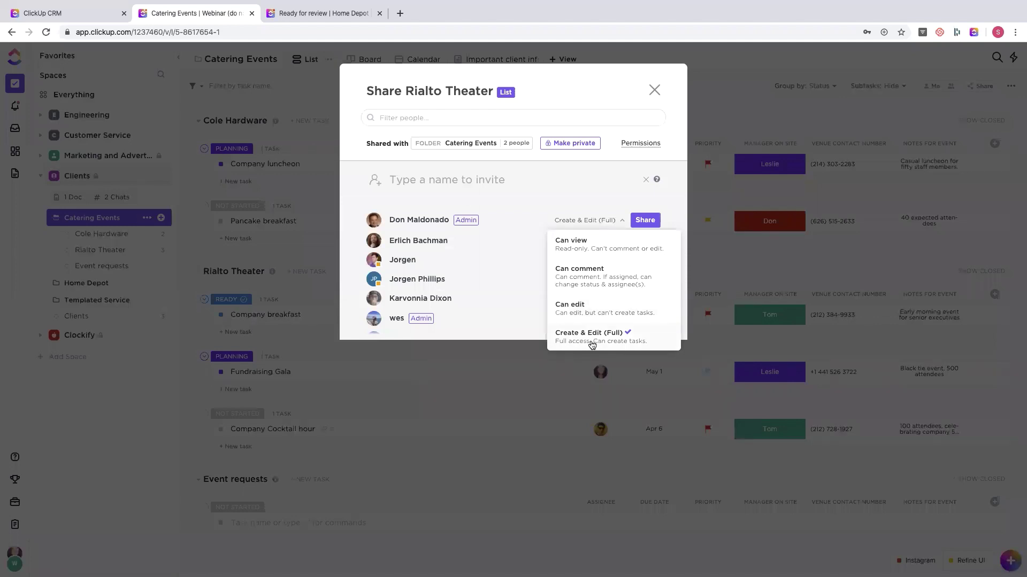
left_click(654, 90)
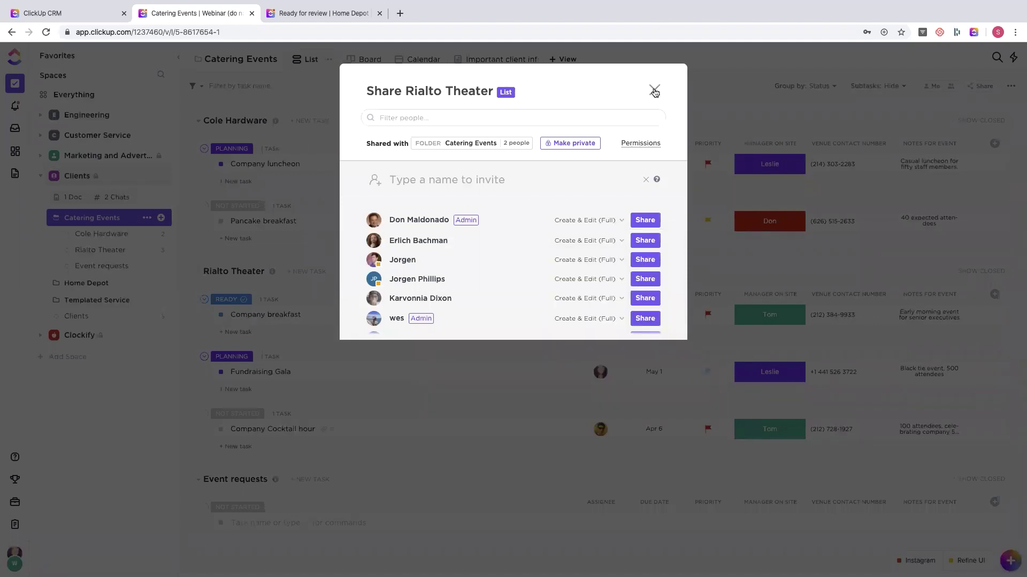
left_click(654, 90)
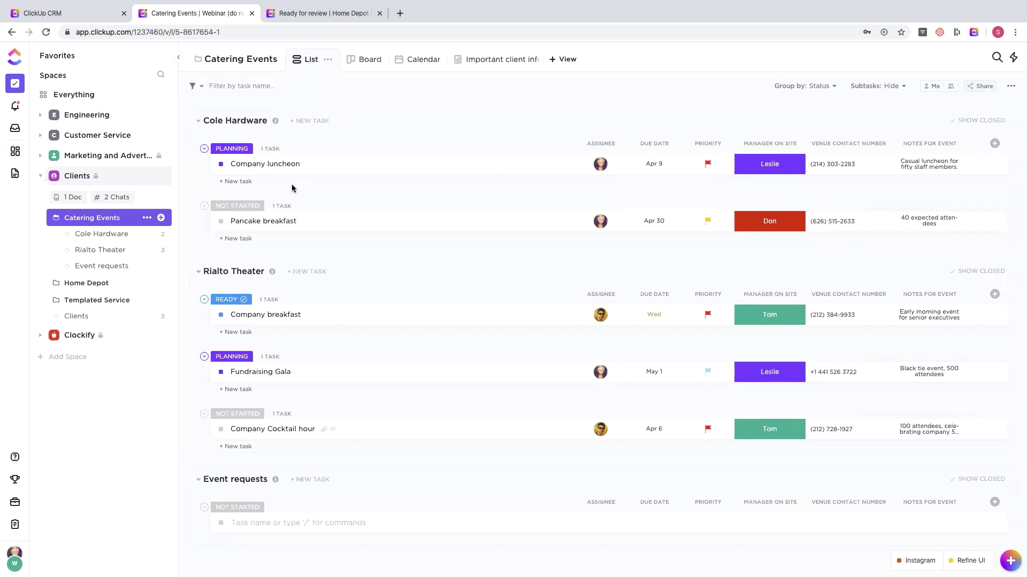
- Open and expand the Clients space, then select the Rialto Theater list
left_click(77, 176)
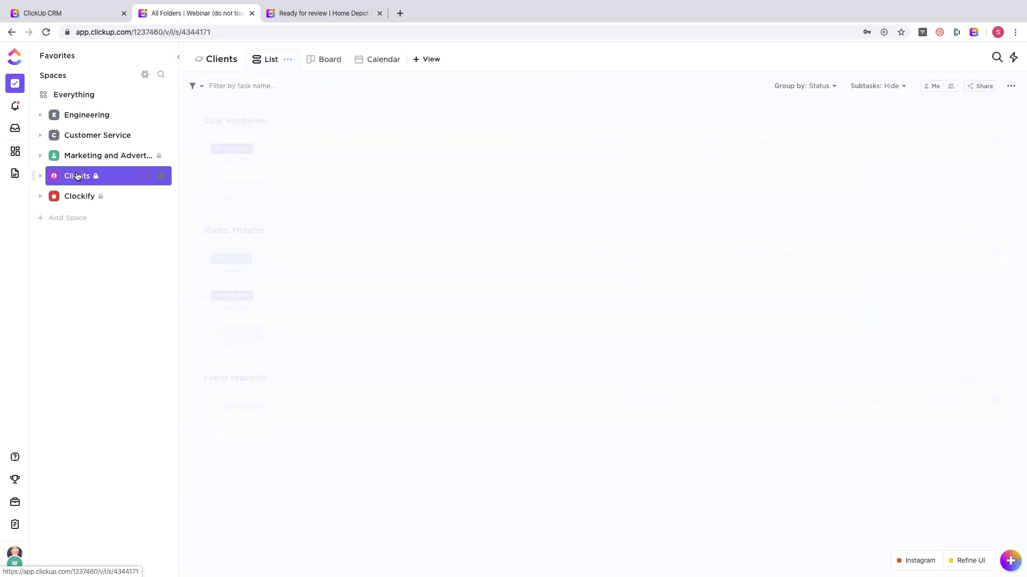
left_click(76, 176)
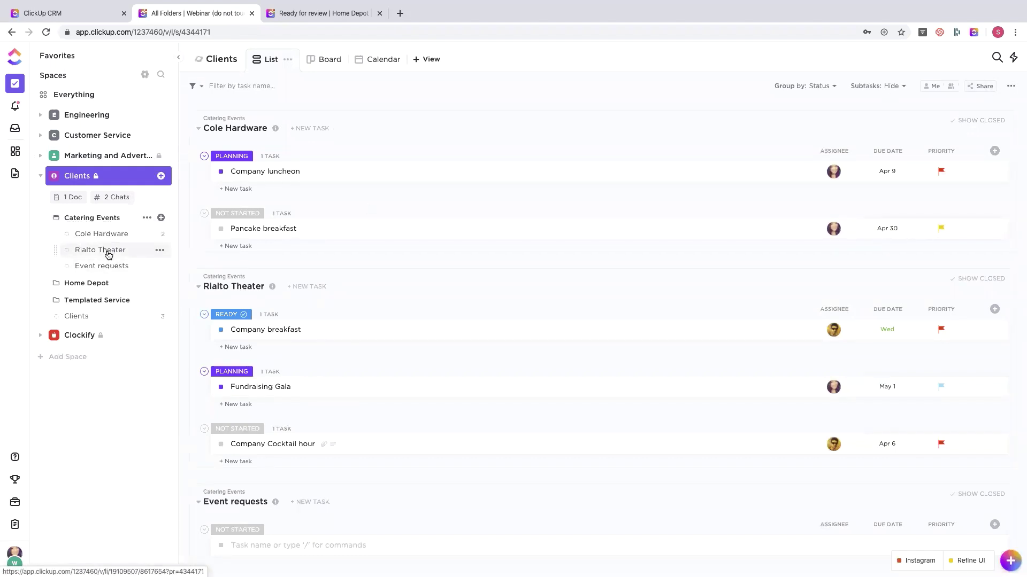
left_click(106, 250)
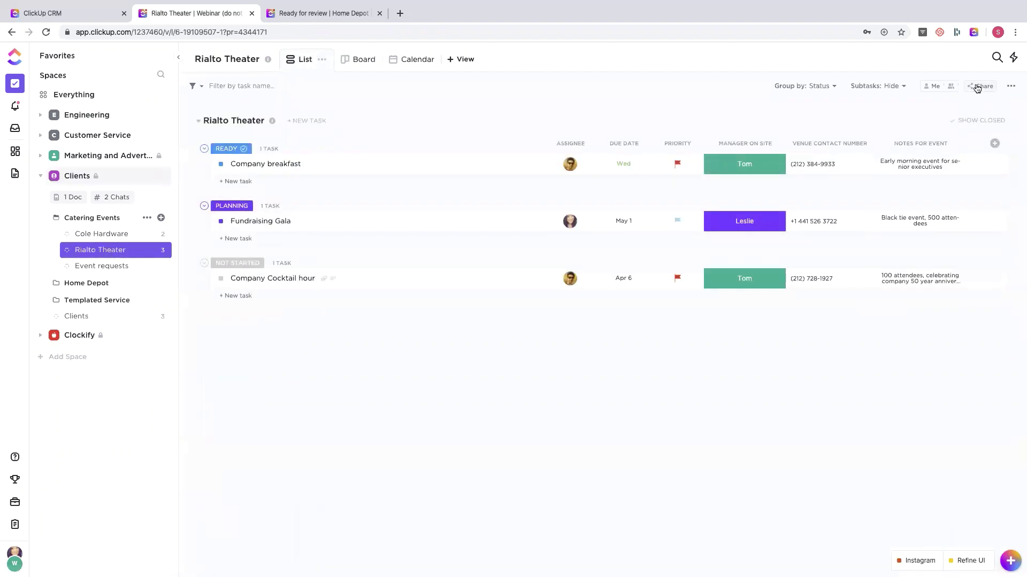
left_click(976, 87)
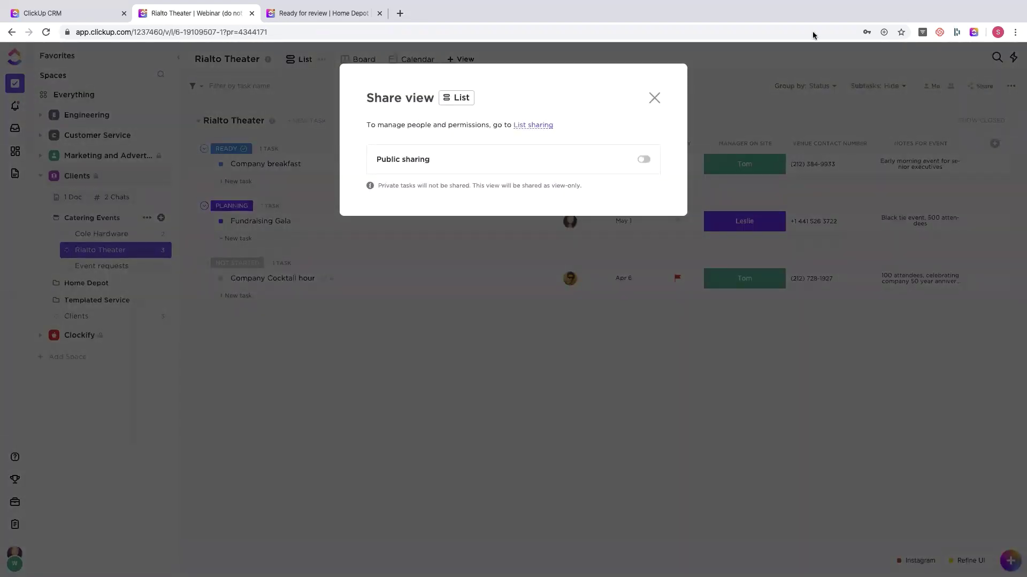
left_click(643, 159)
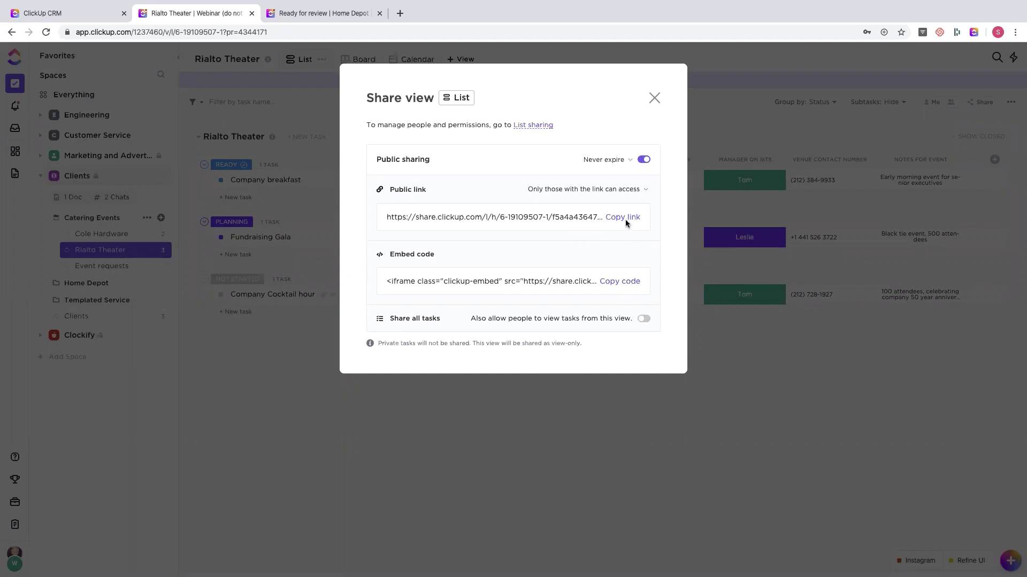
left_click(644, 319)
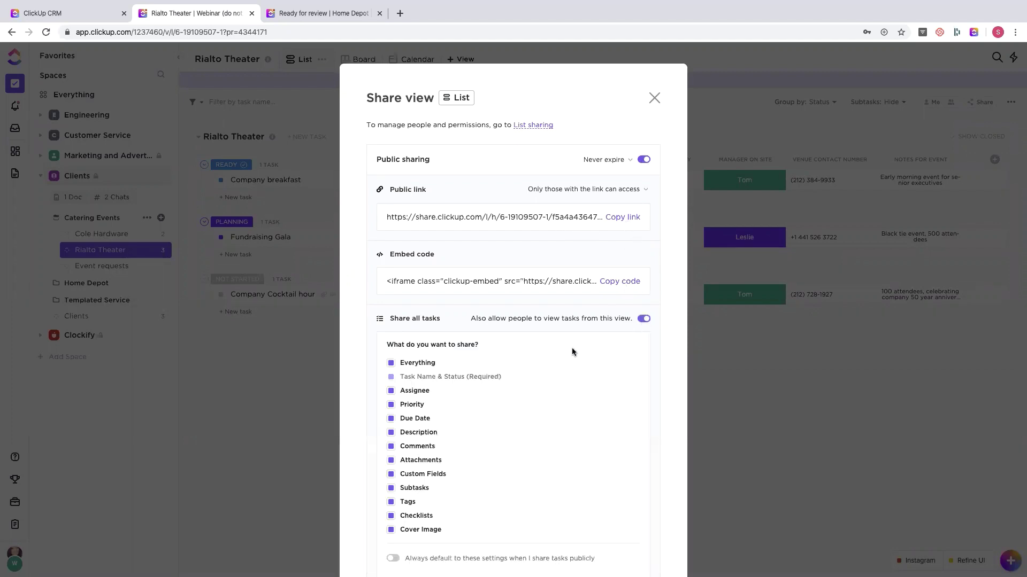
scroll(572, 350, "down", 3)
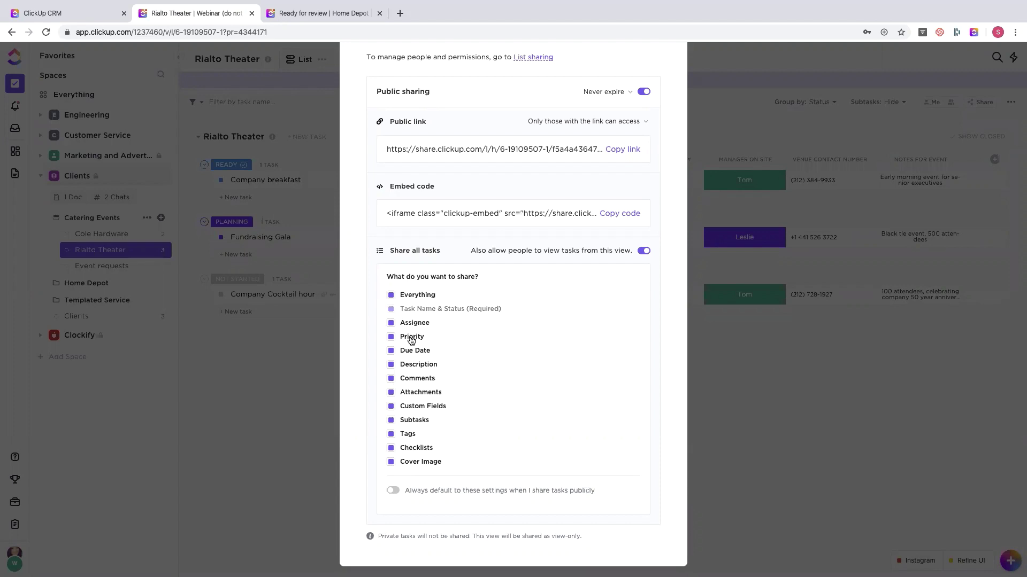
scroll(412, 341, "up", 3)
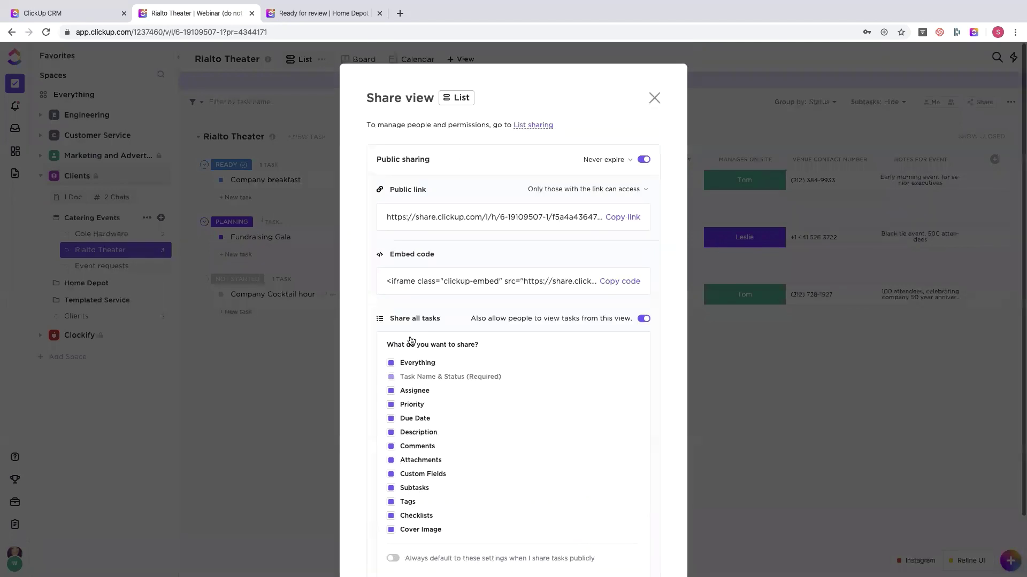
left_click(641, 160)
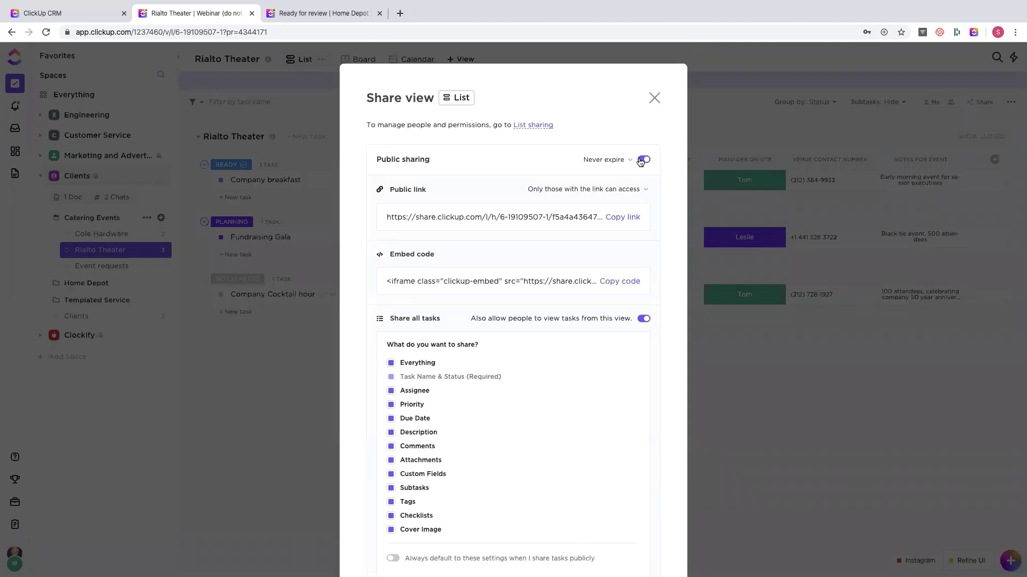
left_click(654, 98)
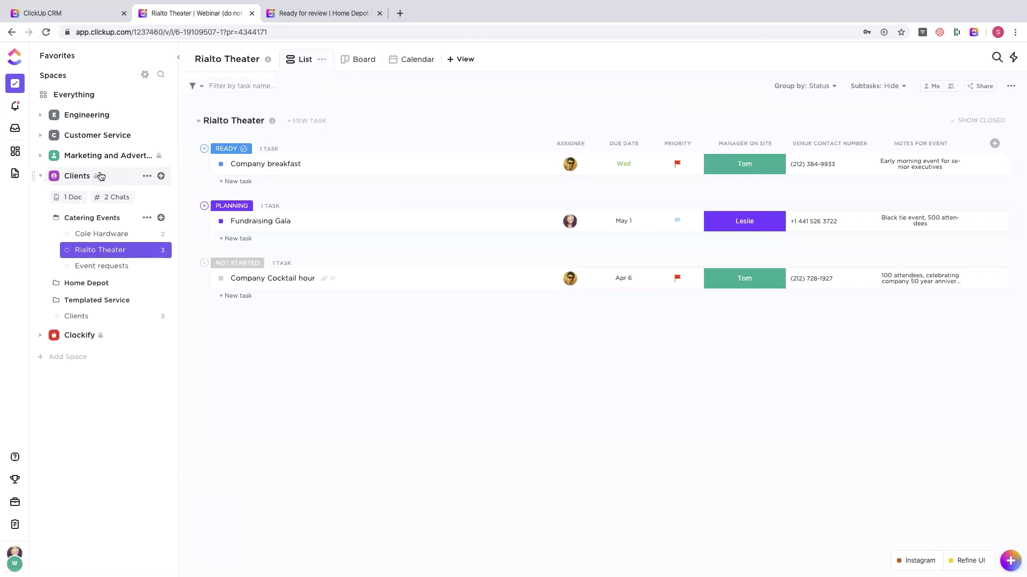
- Switch the Clients space tasks from board to calendar layout and expand the space's folders
left_click(75, 176)
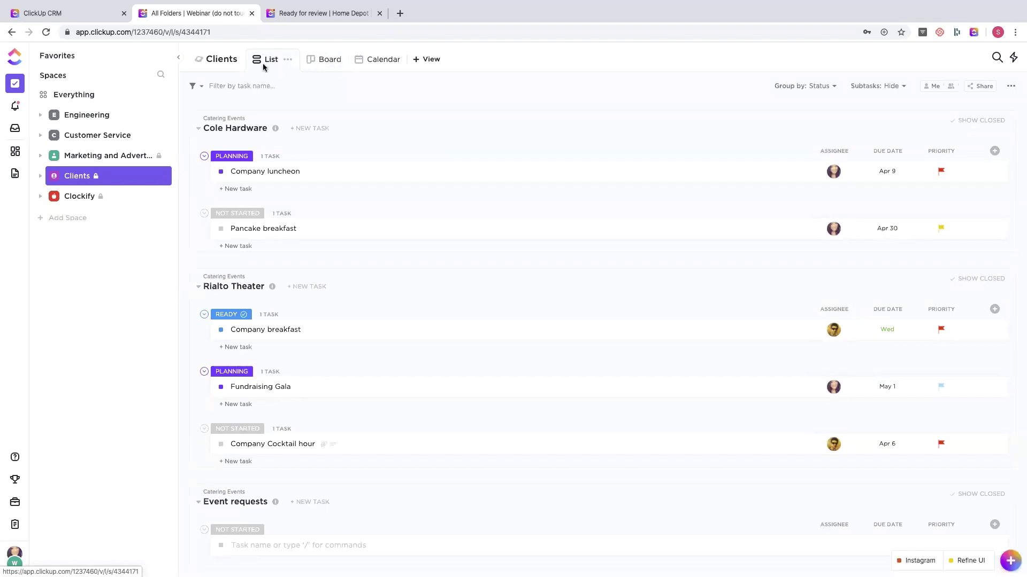
left_click(334, 63)
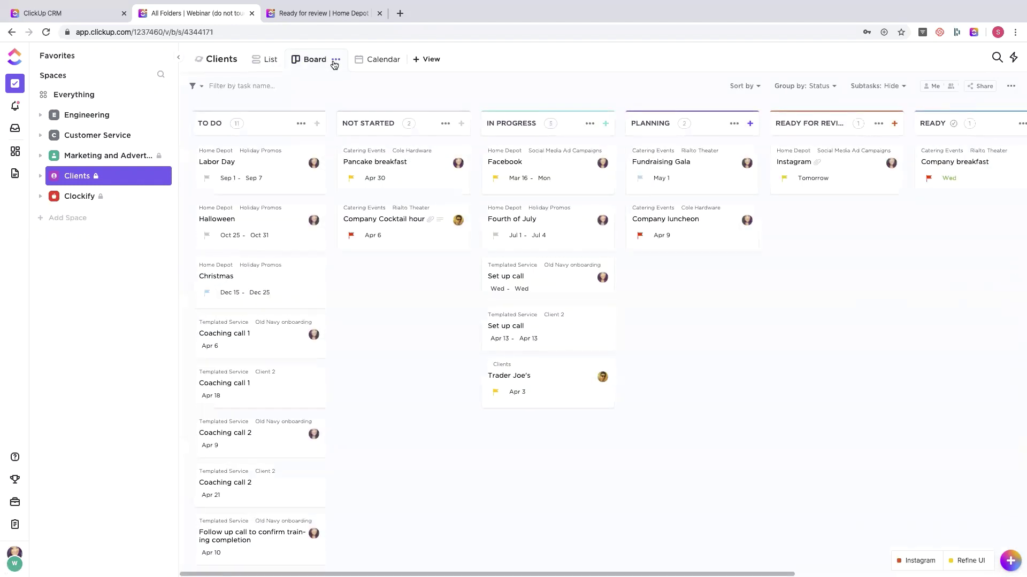
left_click(390, 64)
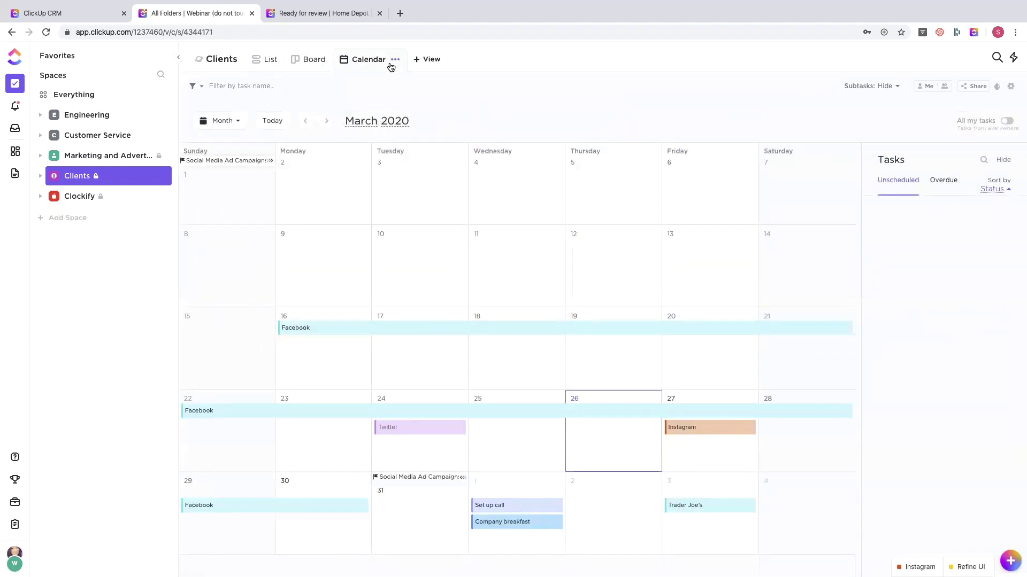
left_click(424, 60)
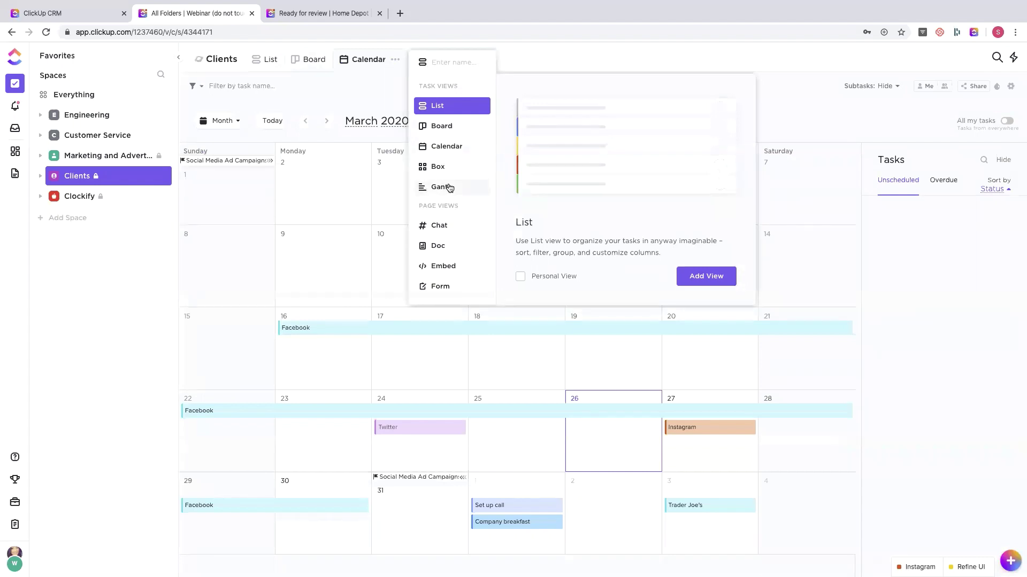
left_click(348, 101)
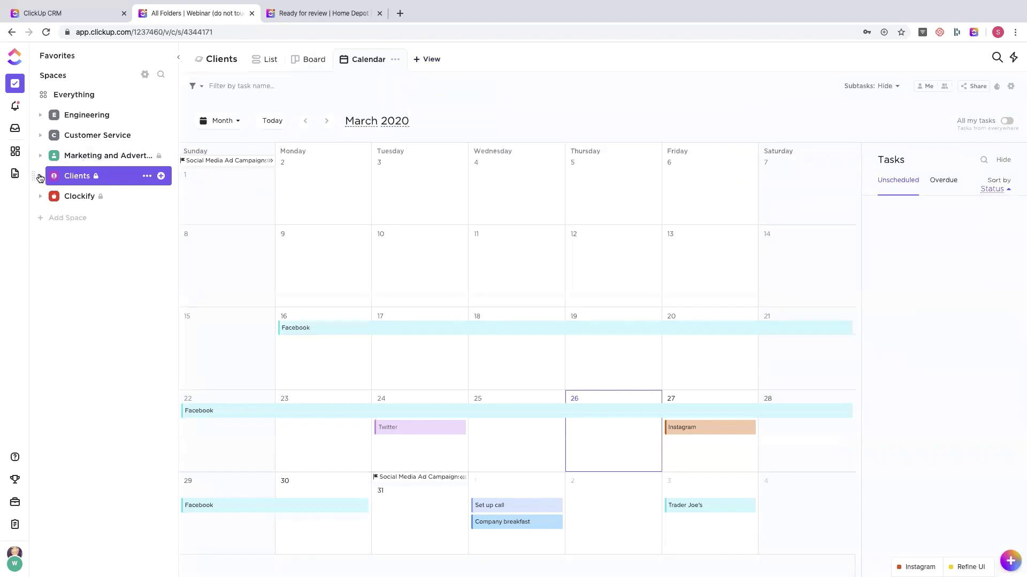
left_click(40, 178)
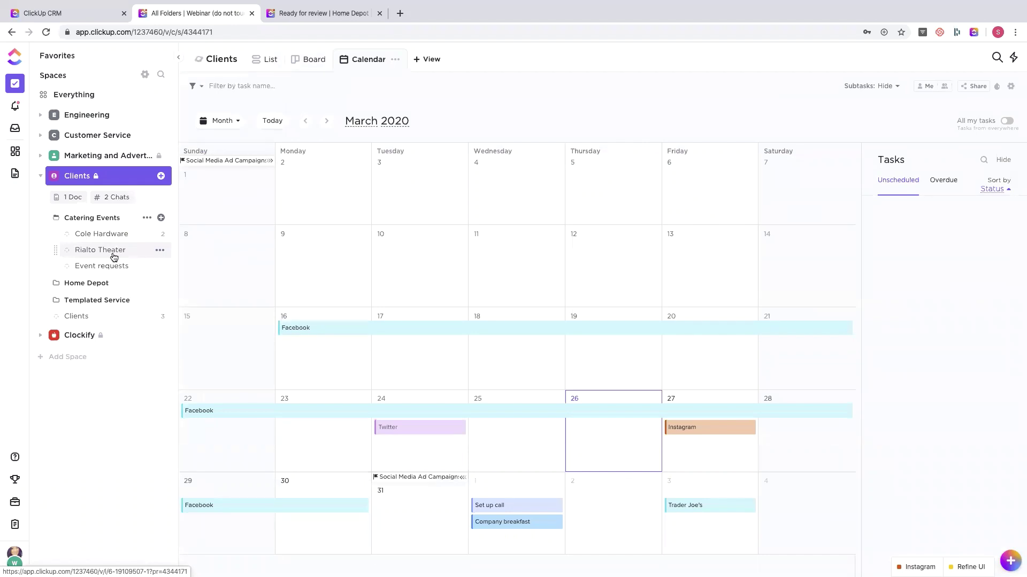
- Go from the Rialto Theater list to the Home Depot folder's tasks
left_click(114, 256)
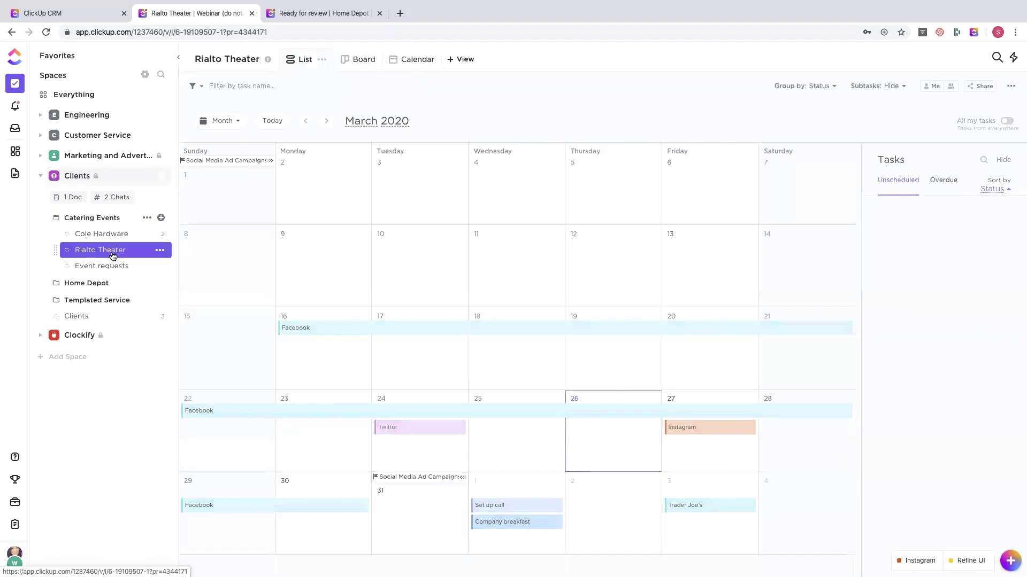
left_click(81, 288)
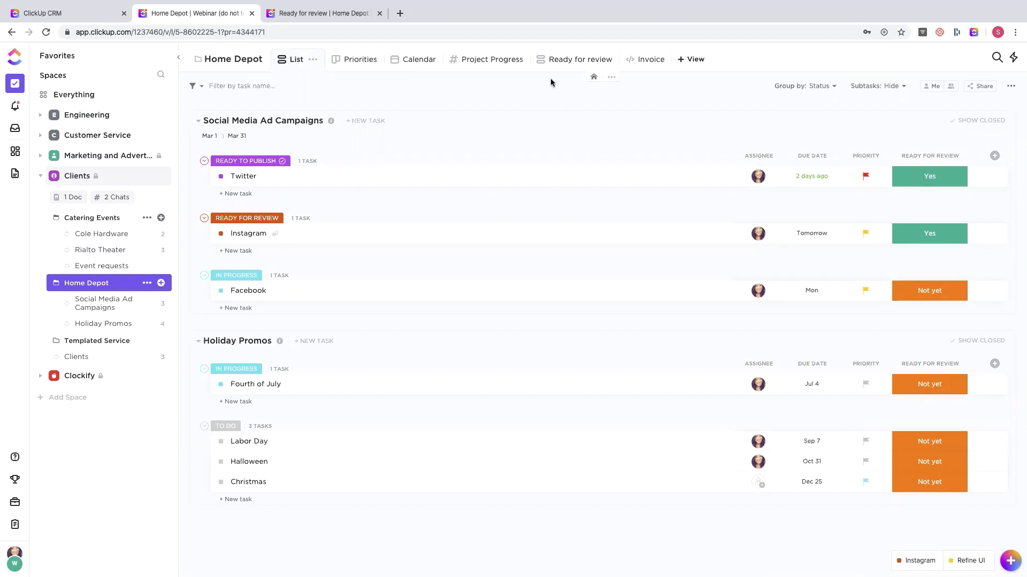
- Open the Ready for review view and inspect its filter and Twitter's Yes dropdown unchanged
left_click(559, 61)
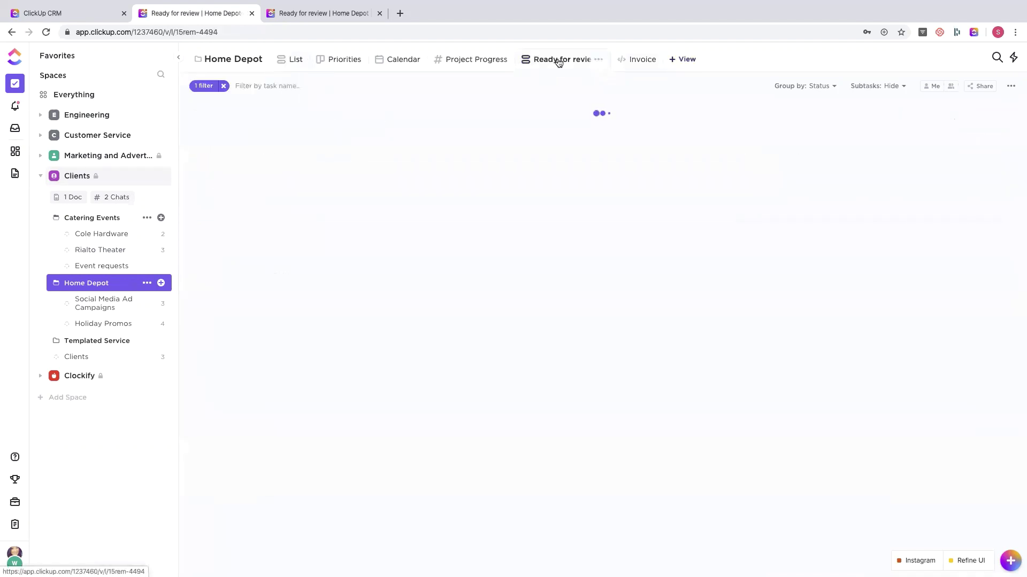
left_click(208, 87)
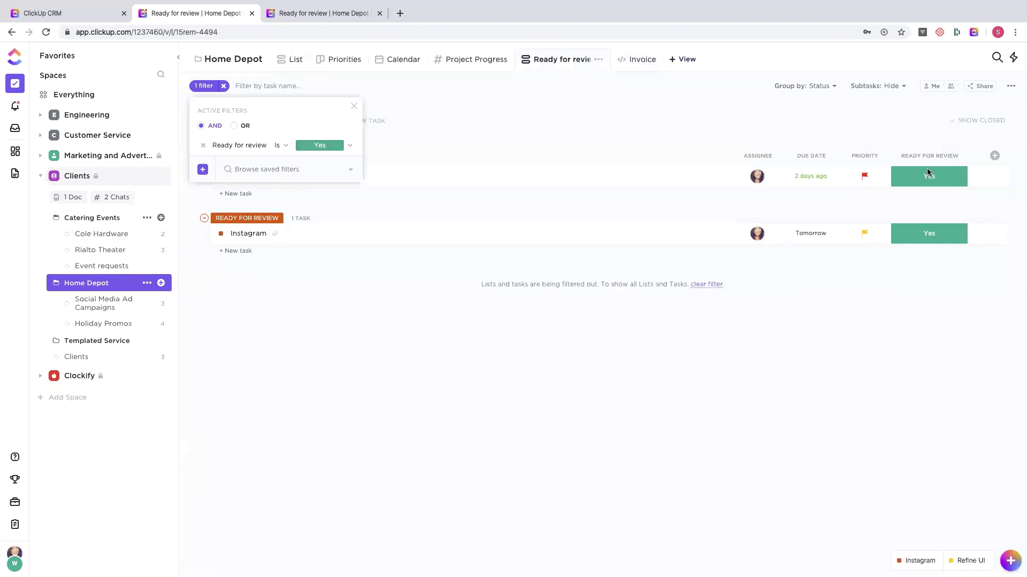
left_click(946, 183)
left_click(946, 183)
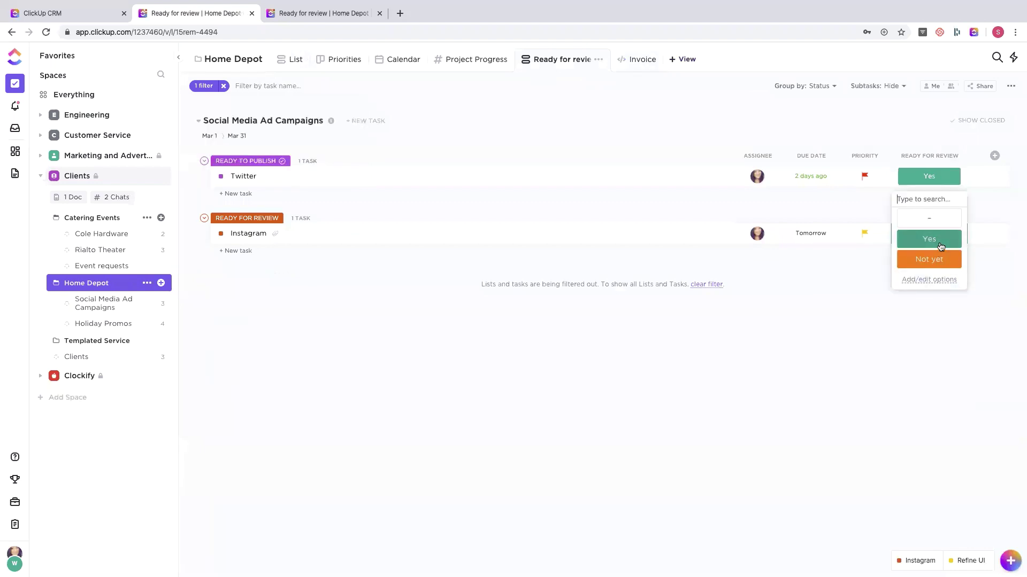
left_click(556, 126)
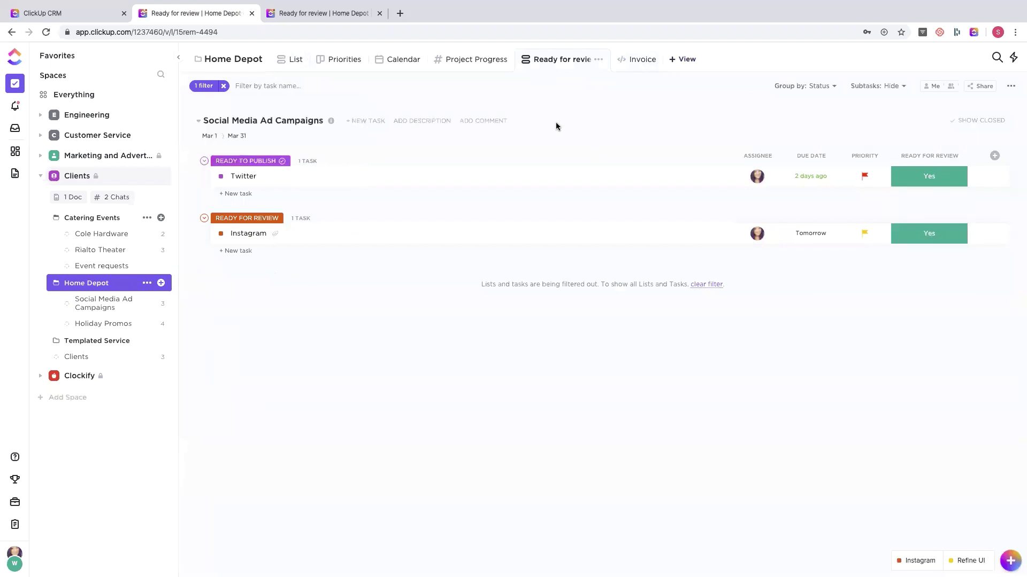
- View the Twitter task details, then return to the Clients space calendar
left_click(261, 176)
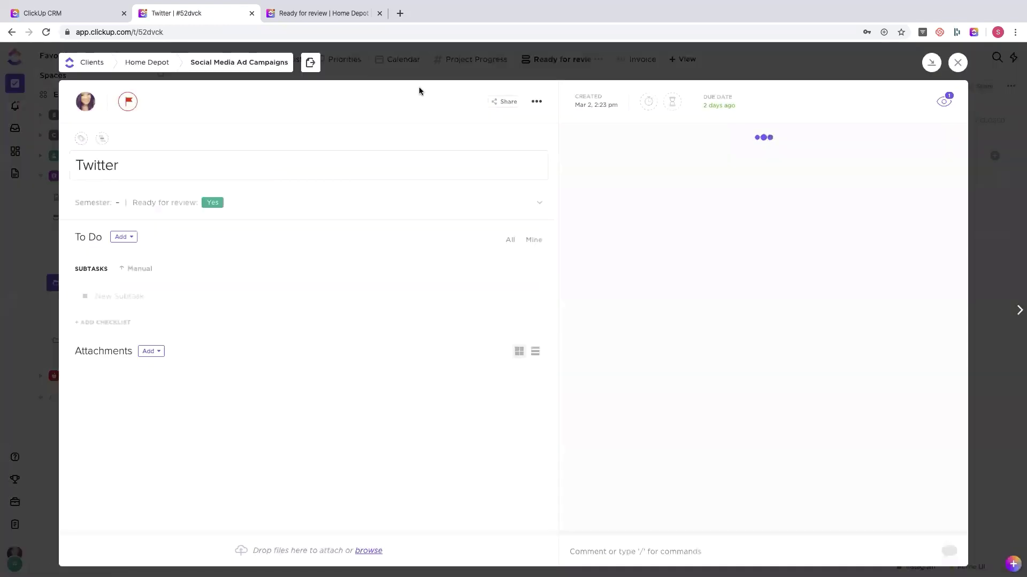
left_click(790, 69)
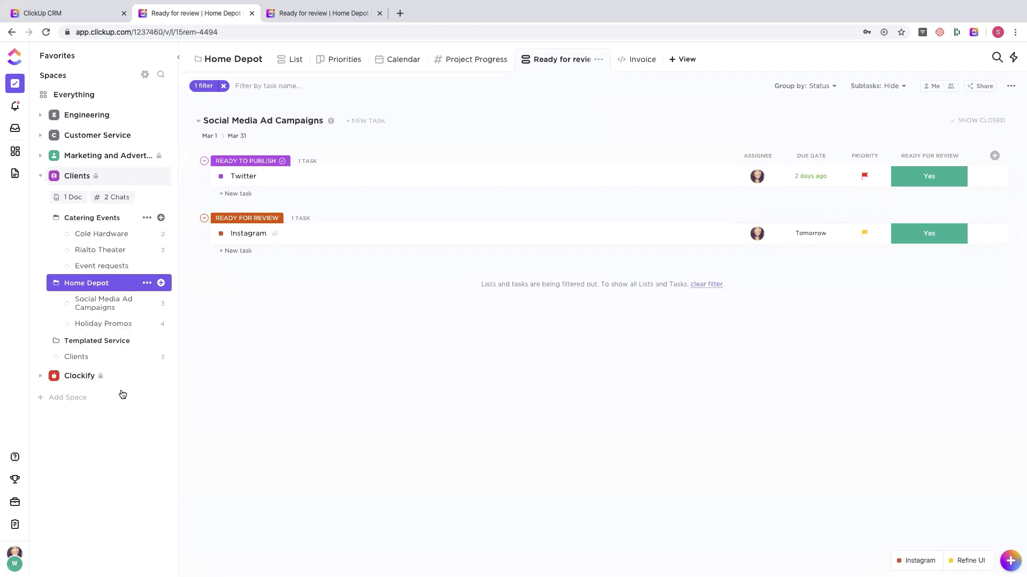
left_click(65, 179)
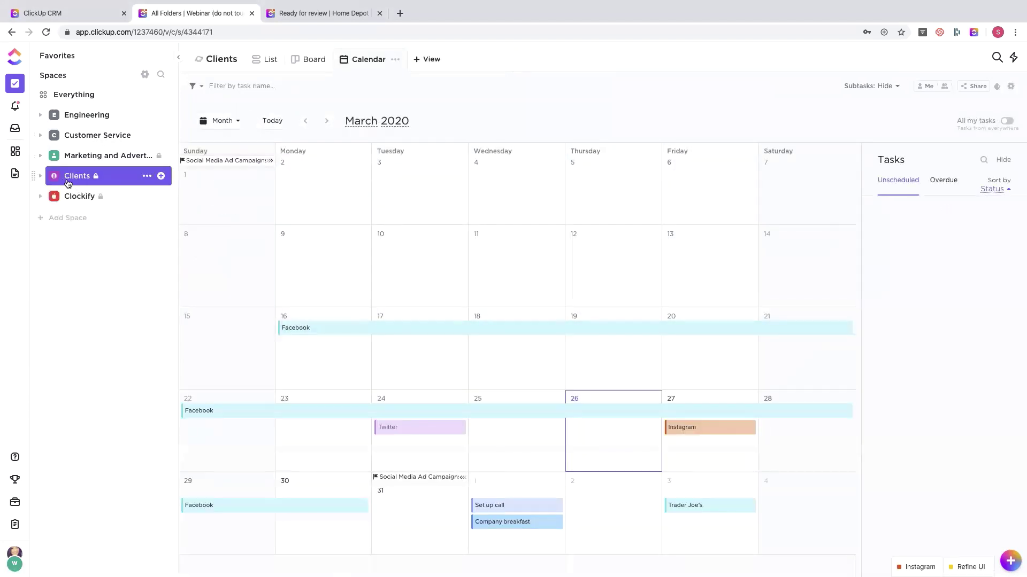
- Create a Board view named 'My client tasks' in the Clients space
left_click(428, 60)
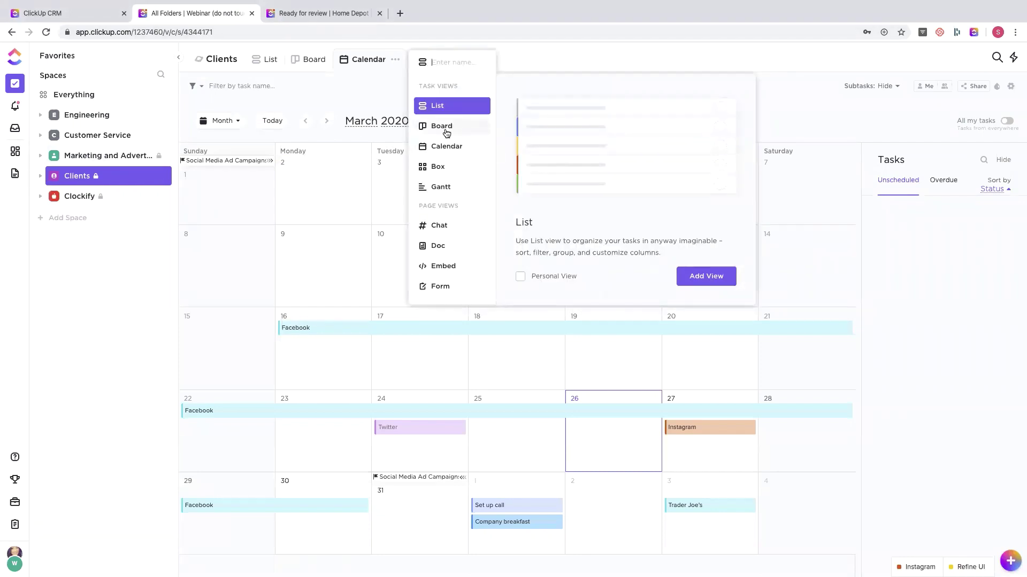
left_click(446, 133)
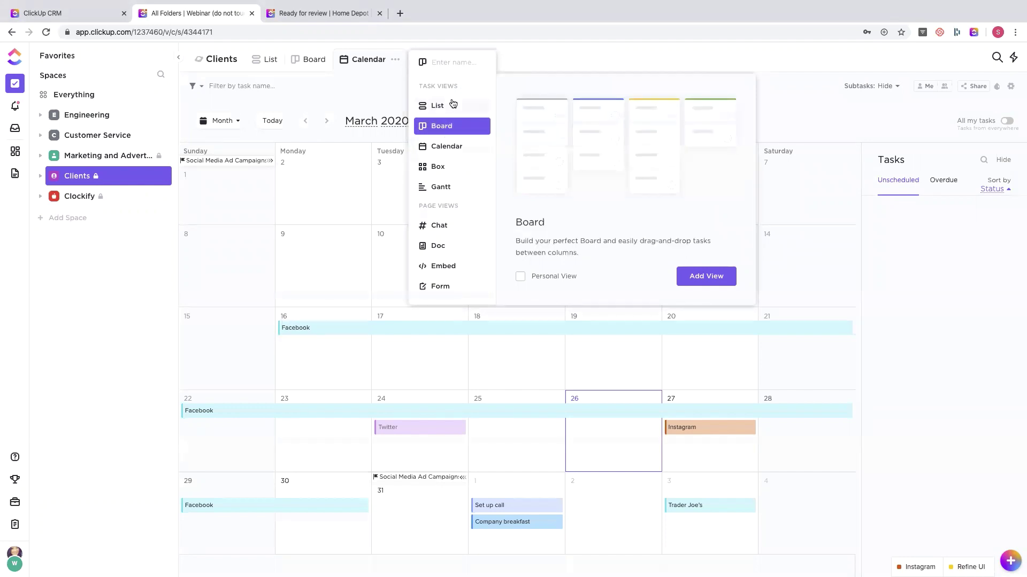
type("My client tasks")
left_click(706, 275)
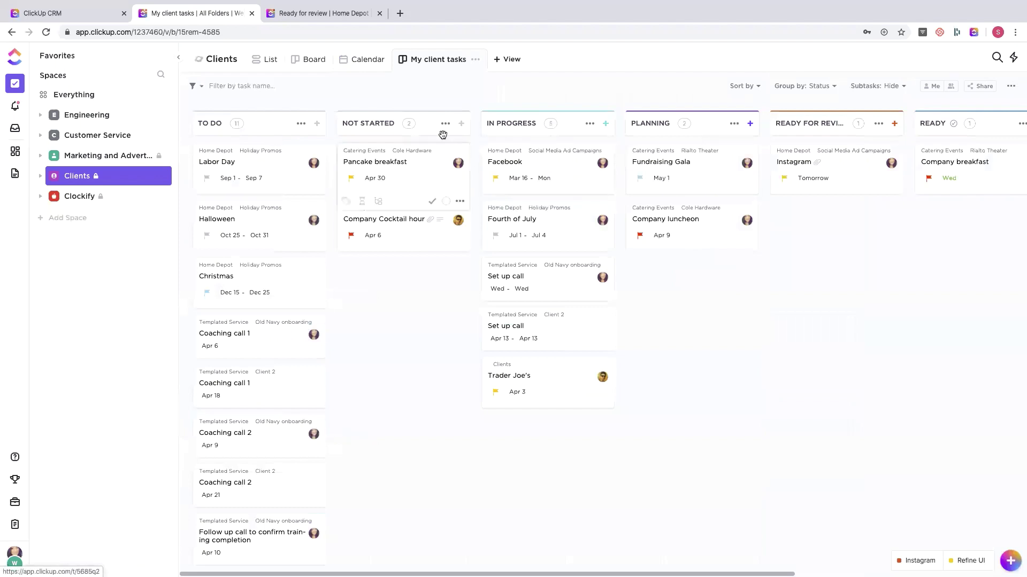
- Group the My client tasks board by Due date and turn on Me mode
left_click(810, 88)
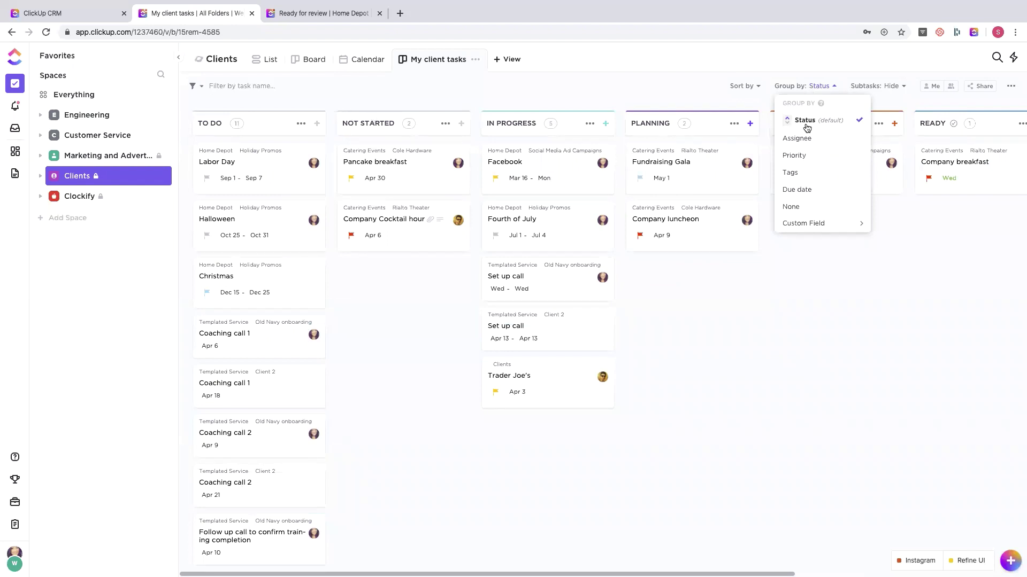
left_click(799, 192)
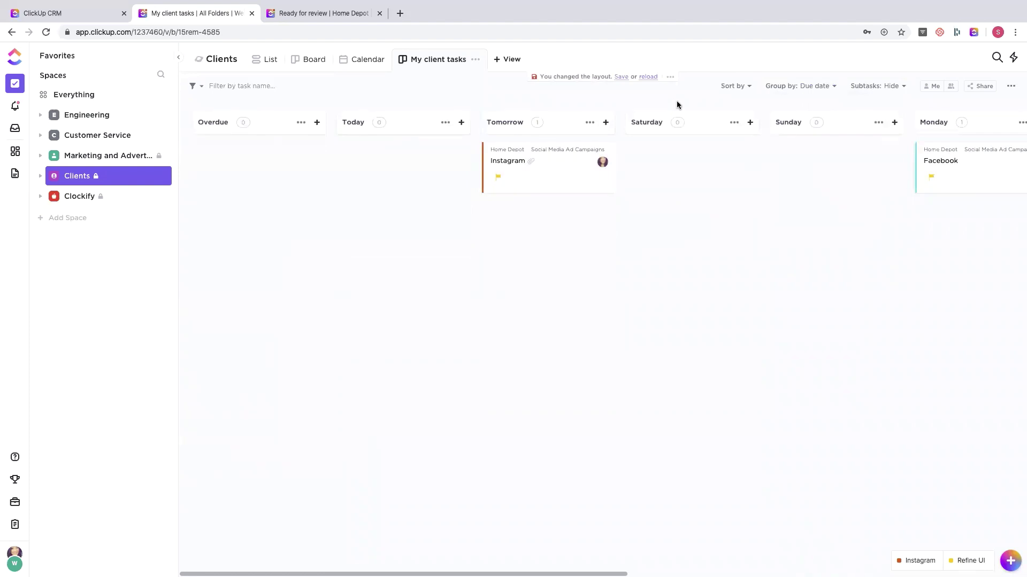
scroll(724, 208, "right", 10)
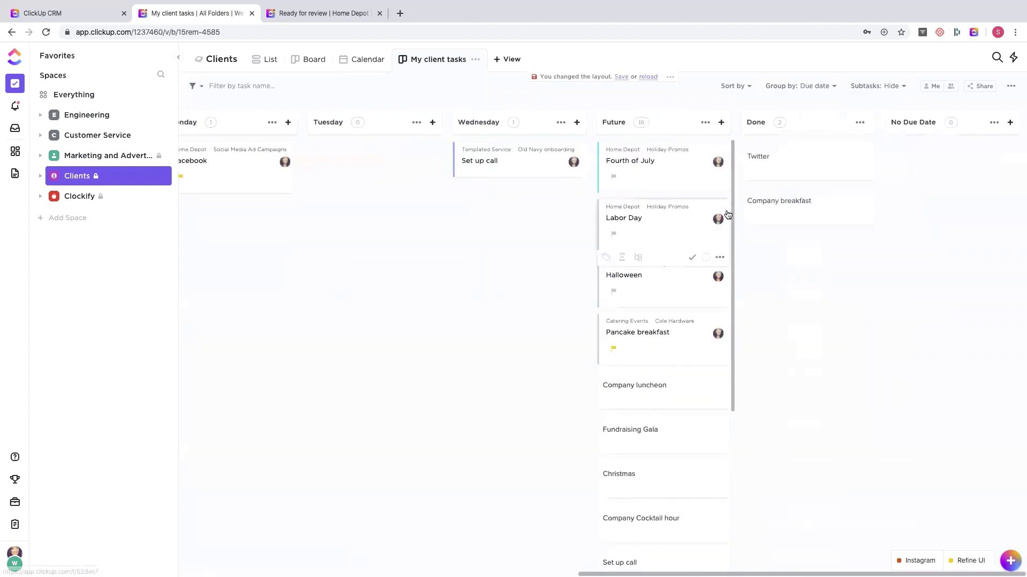
scroll(727, 212, "left", 10)
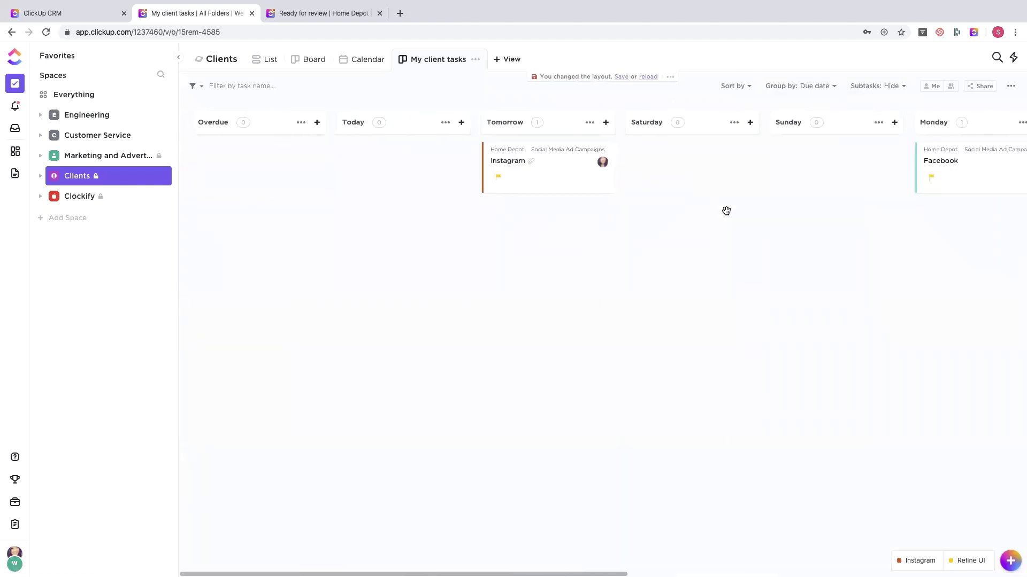
left_click(931, 87)
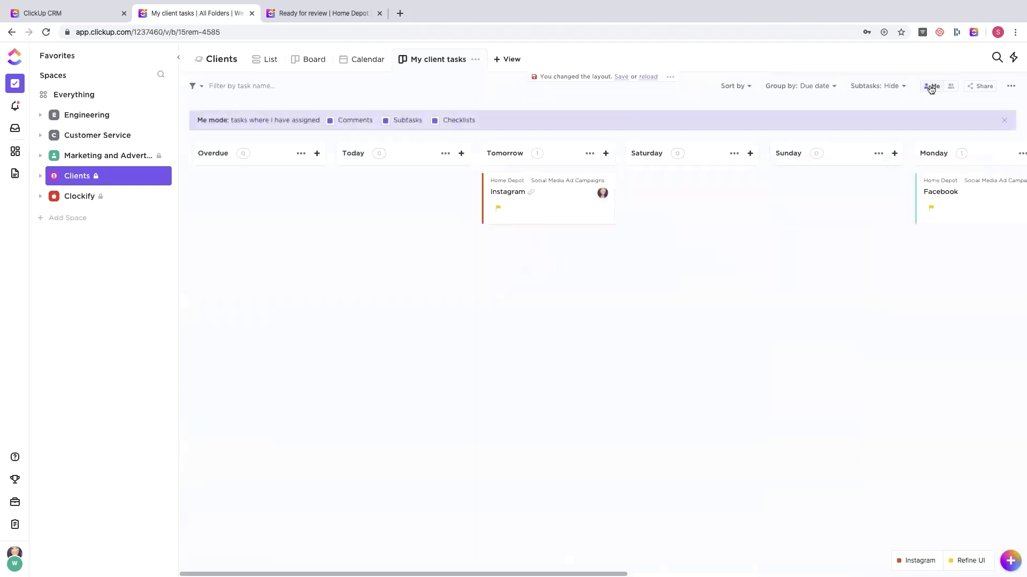
scroll(790, 221, "right", 10)
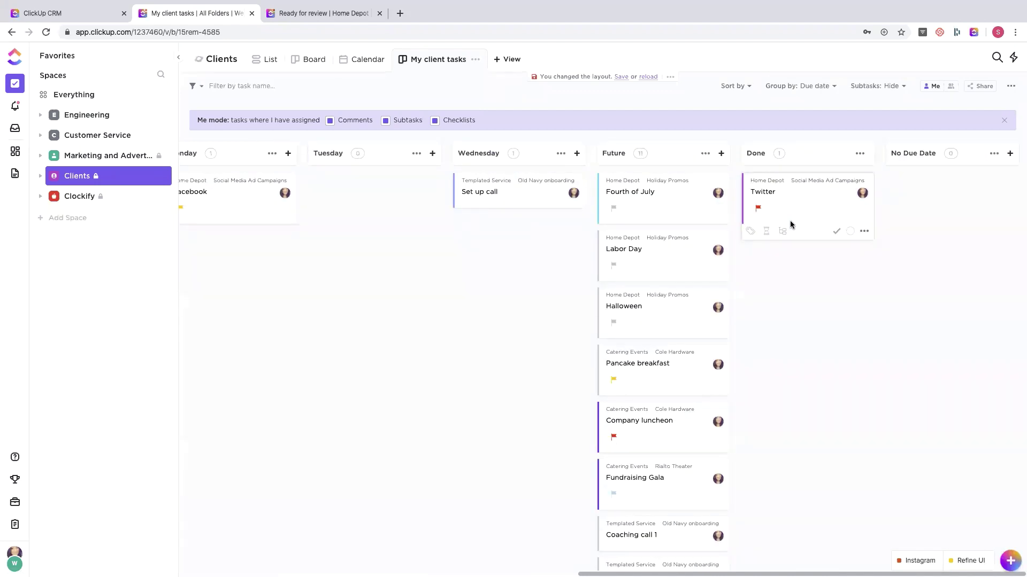
- Filter the board to show only Urgent priority tasks
left_click(193, 87)
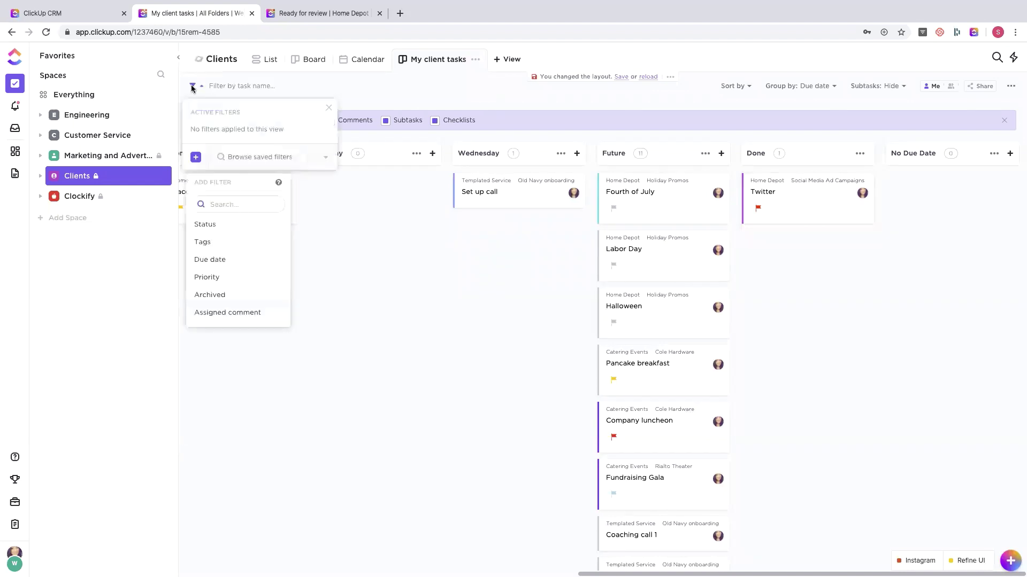
left_click(206, 279)
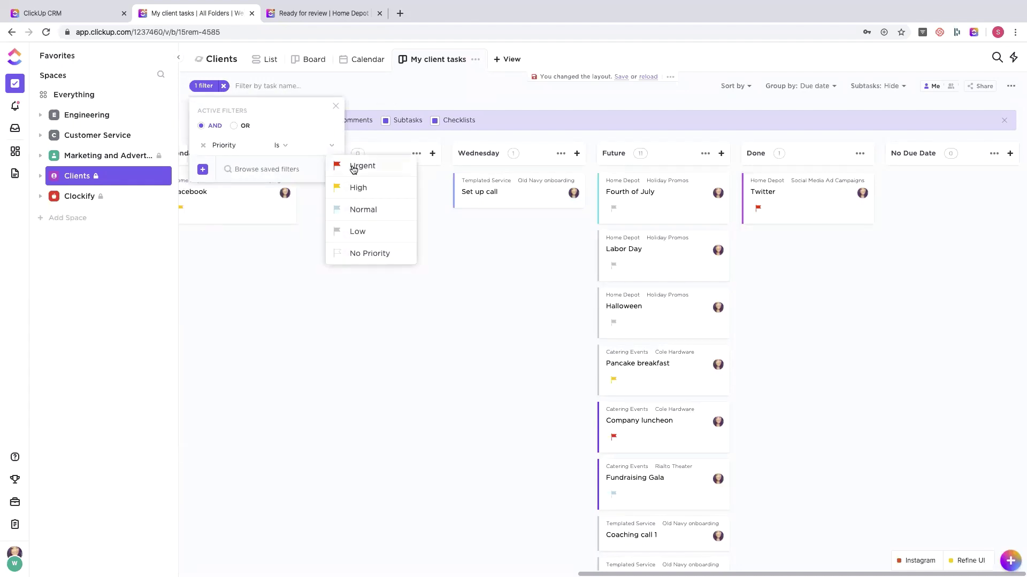
left_click(354, 166)
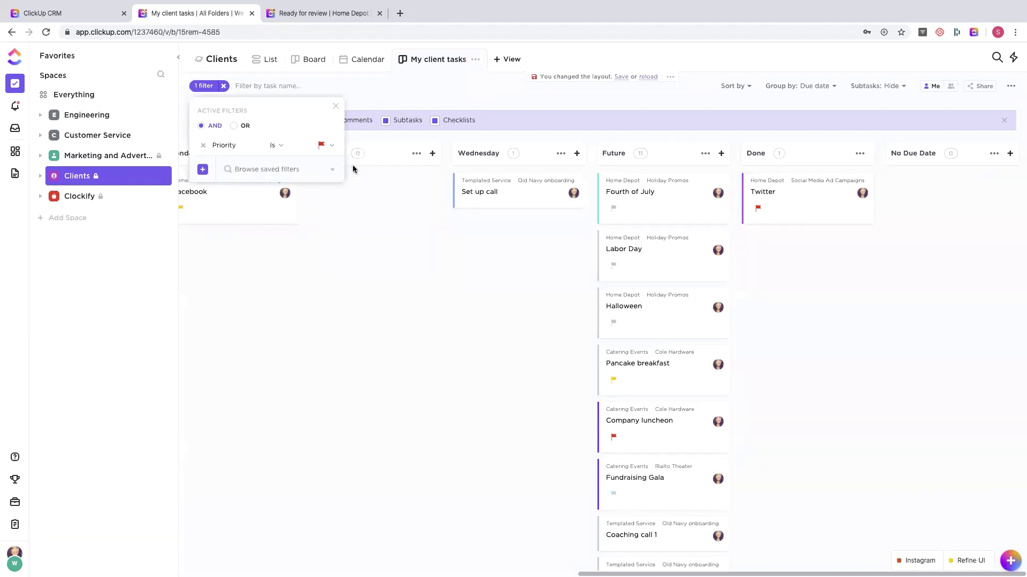
left_click(336, 107)
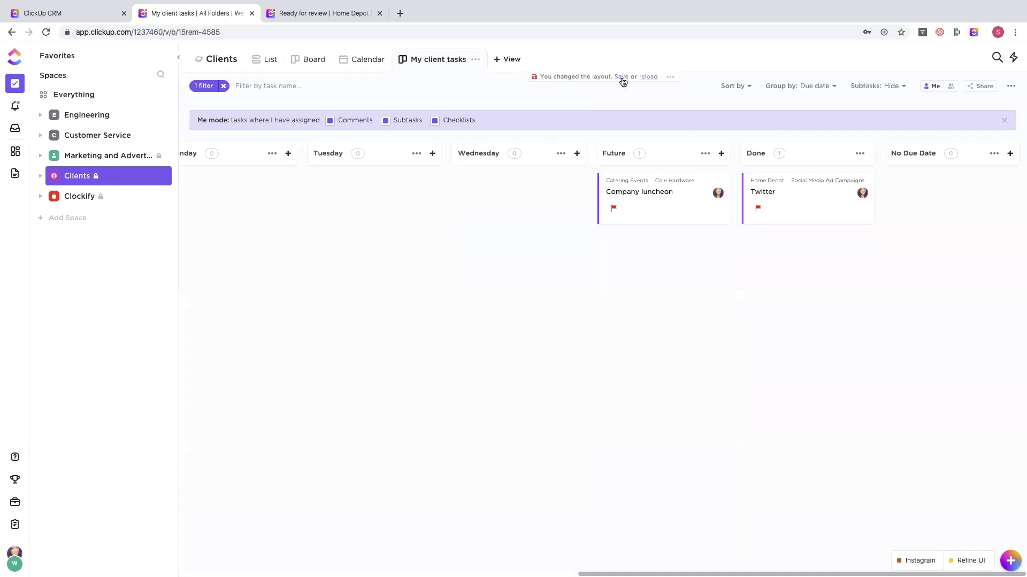
- Save the changed layout for everyone and bring up the My client tasks view options
left_click(671, 77)
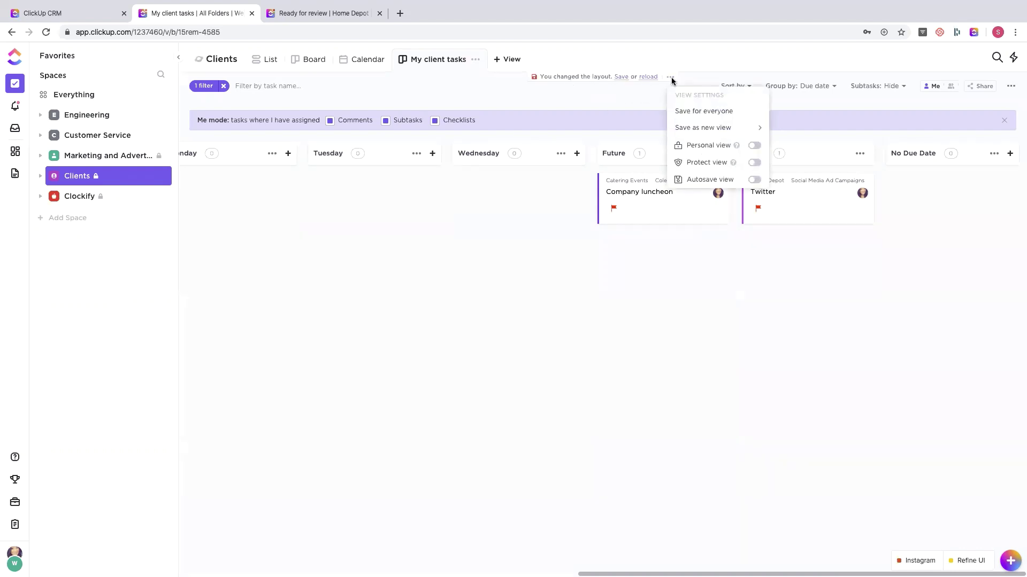
left_click(706, 112)
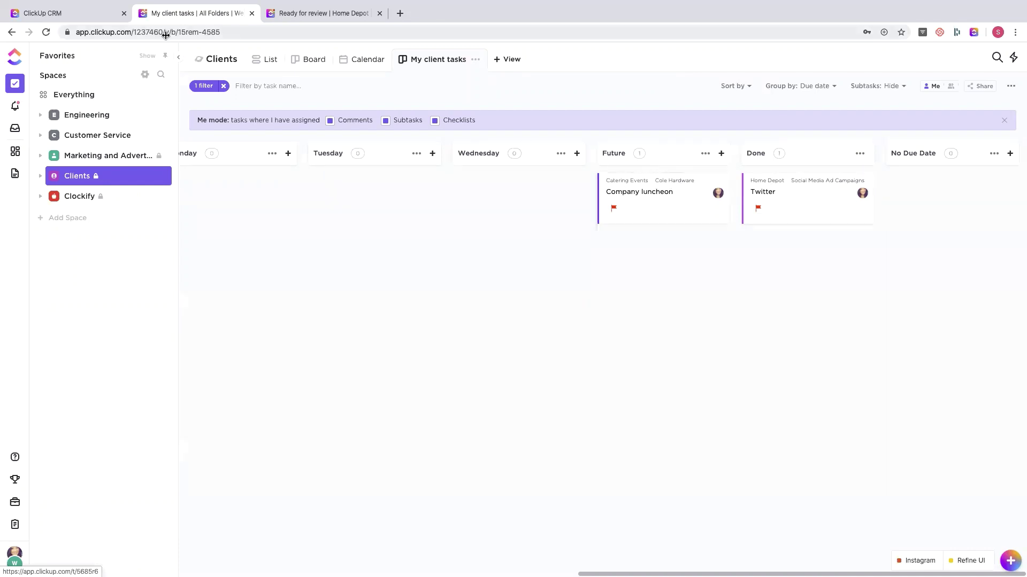
left_click(476, 61)
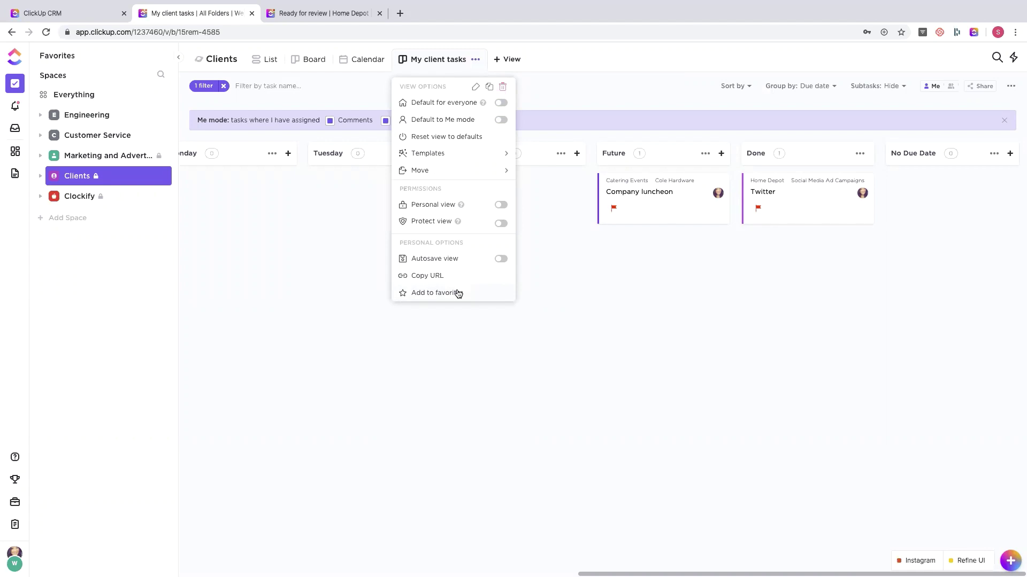
- Favorite the My client tasks view, pin Favorites as a top bar, and expand Clockify
left_click(459, 293)
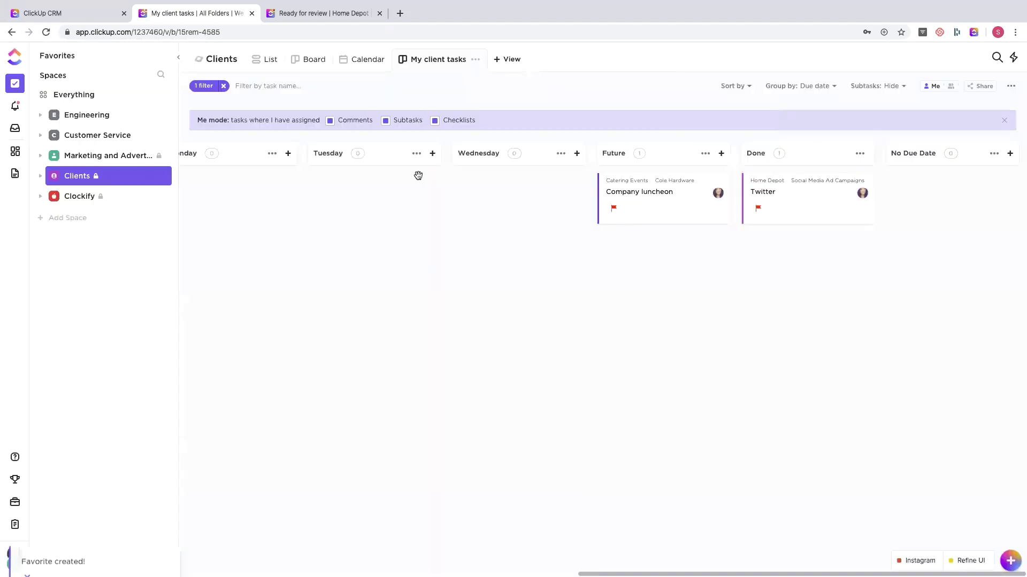
left_click(418, 179)
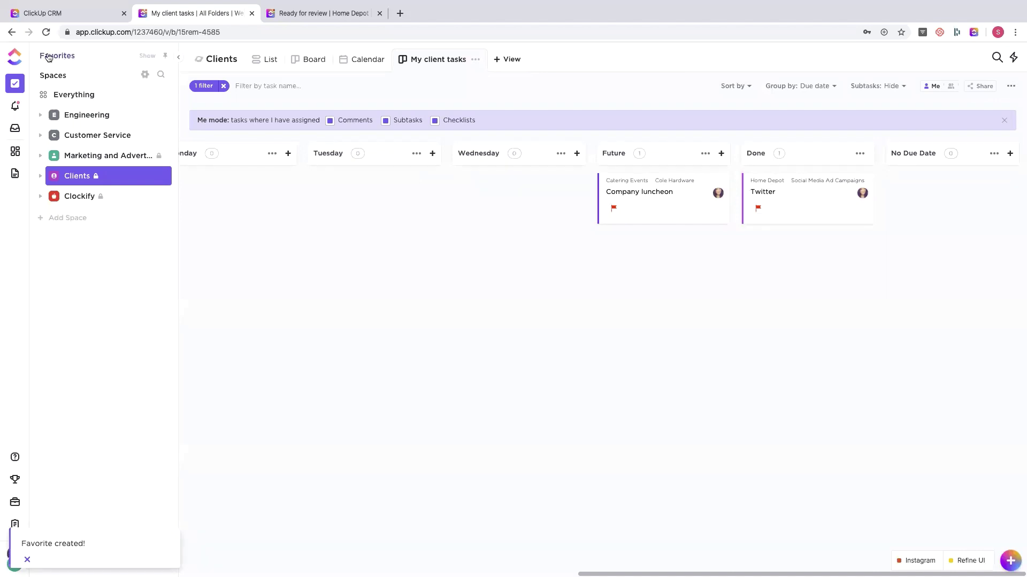
left_click(165, 60)
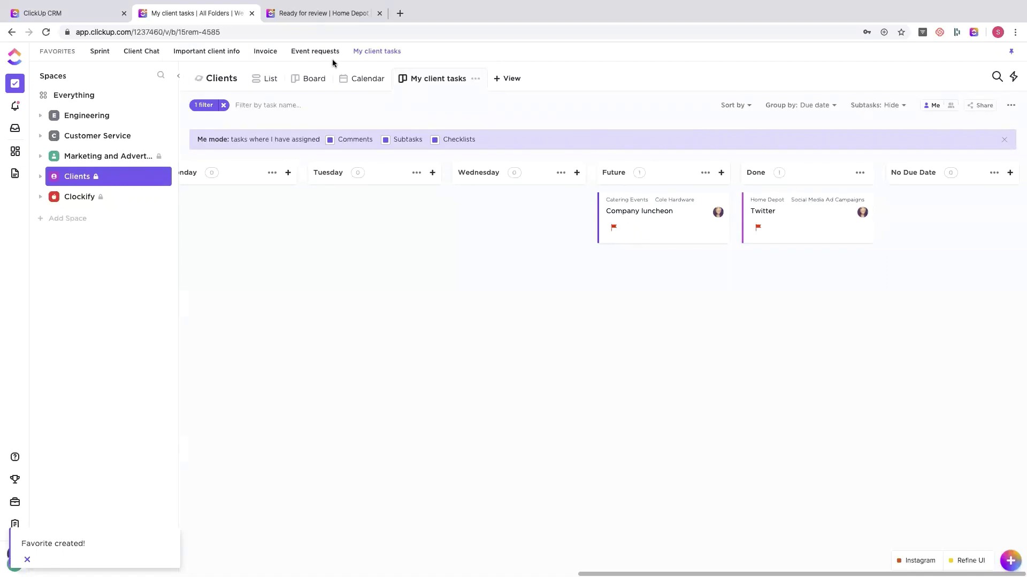
left_click(71, 198)
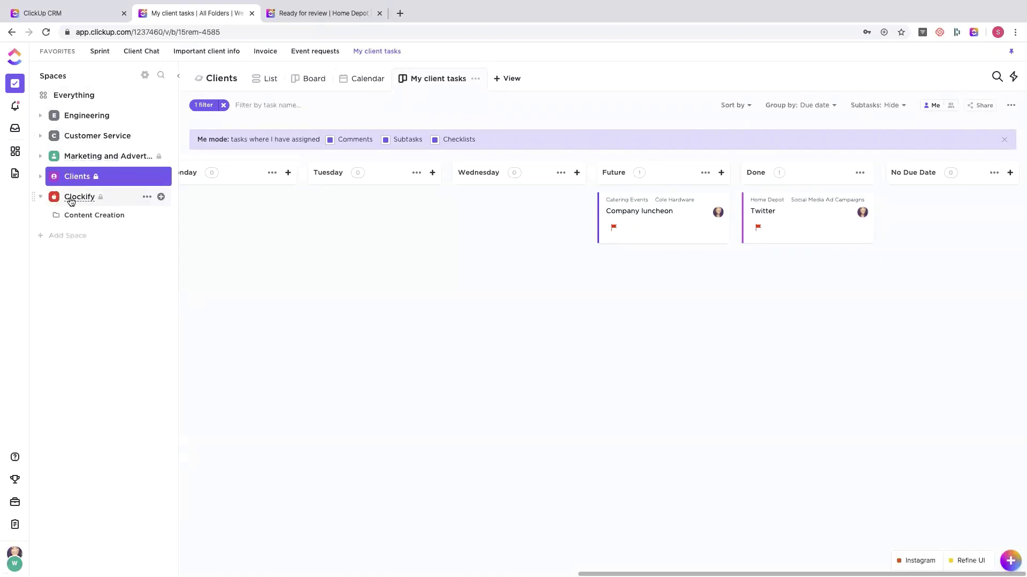
- Browse Content Creation and My client tasks, toggling Me mode between everyone's tasks and mine
left_click(73, 215)
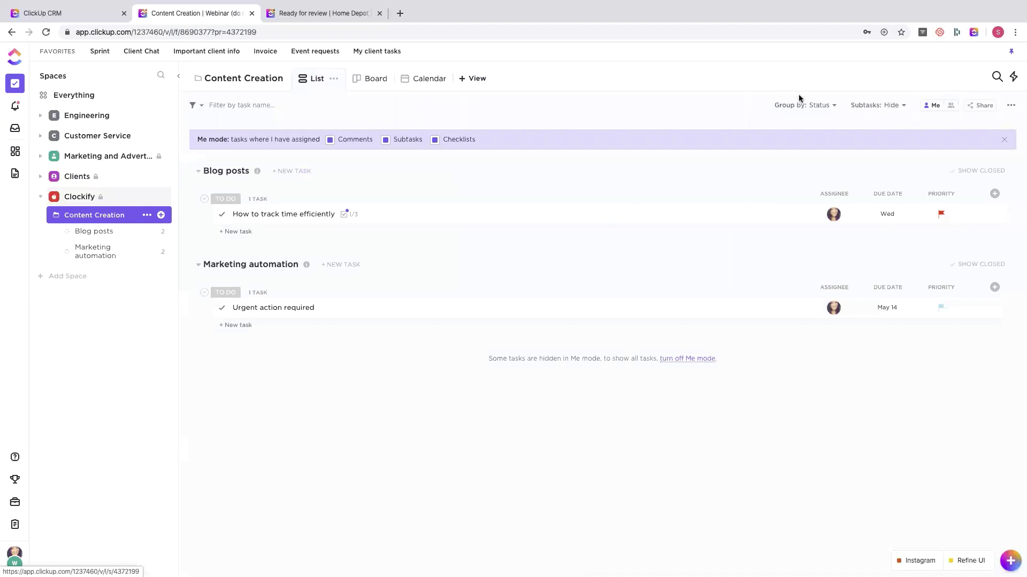
left_click(952, 105)
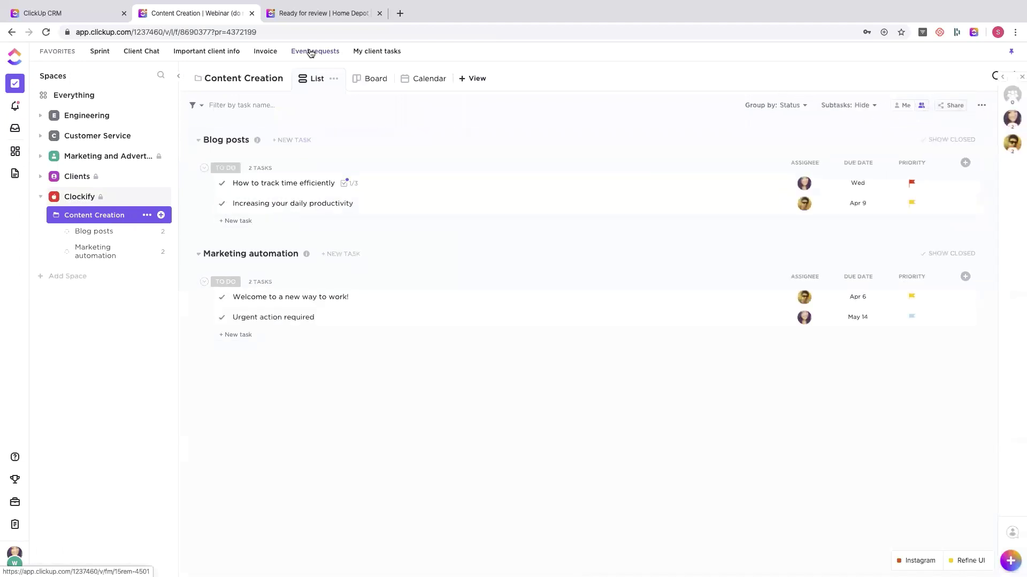
left_click(374, 51)
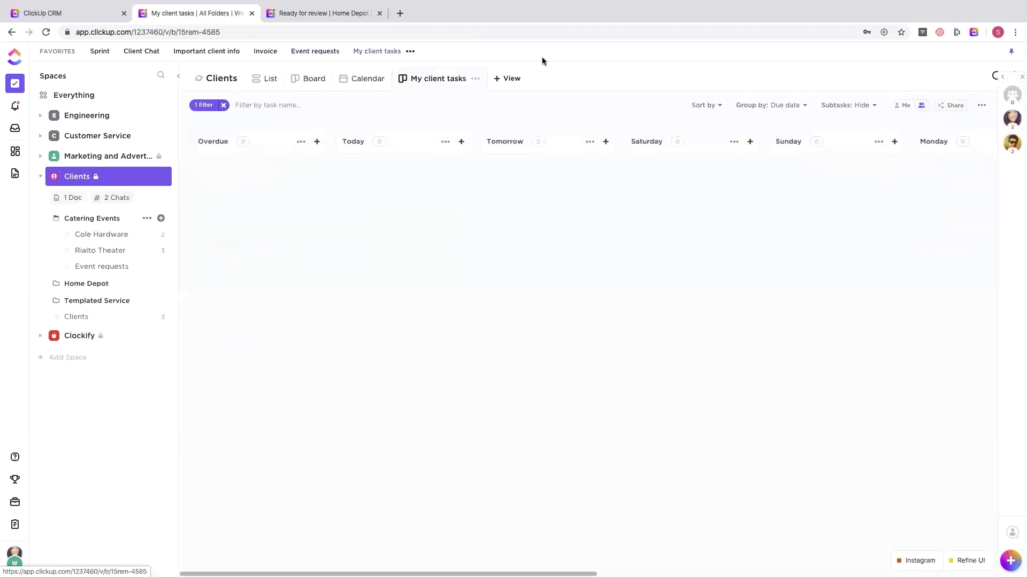
left_click(904, 107)
scroll(888, 172, "right", 10)
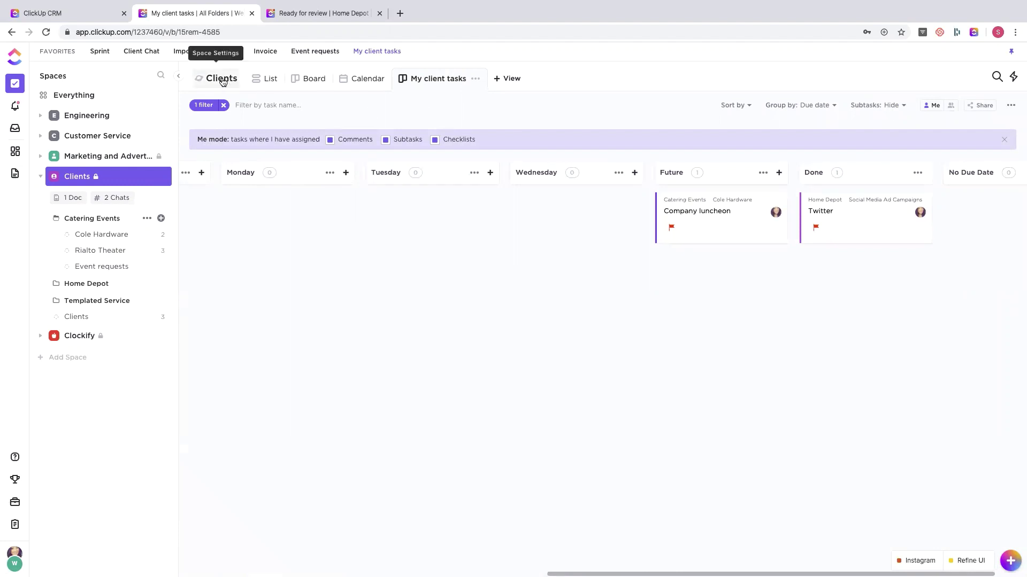
- Move Favorites back into the sidebar and show the Clients space in List view with everyone's tasks
left_click(1010, 51)
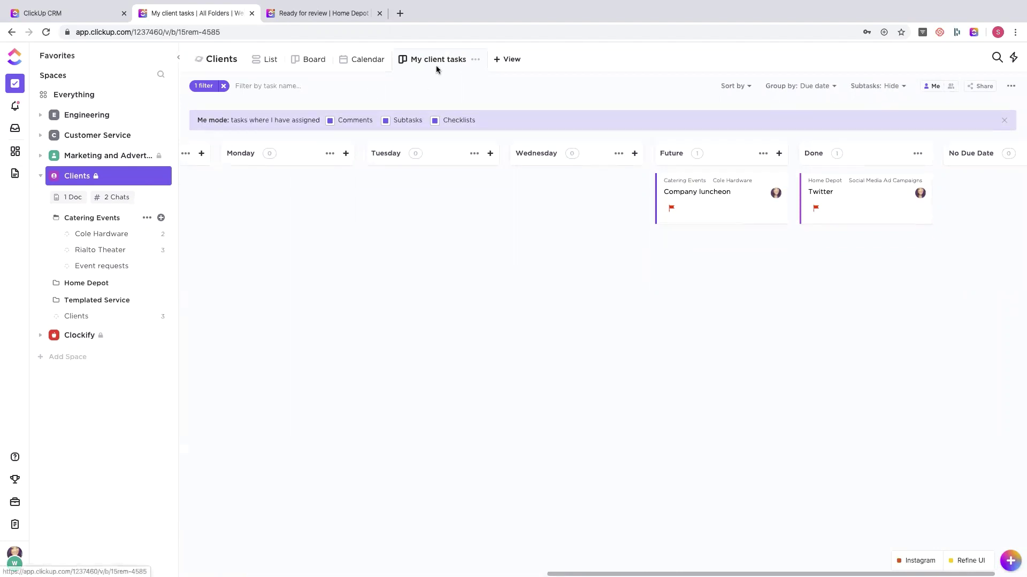
left_click(262, 61)
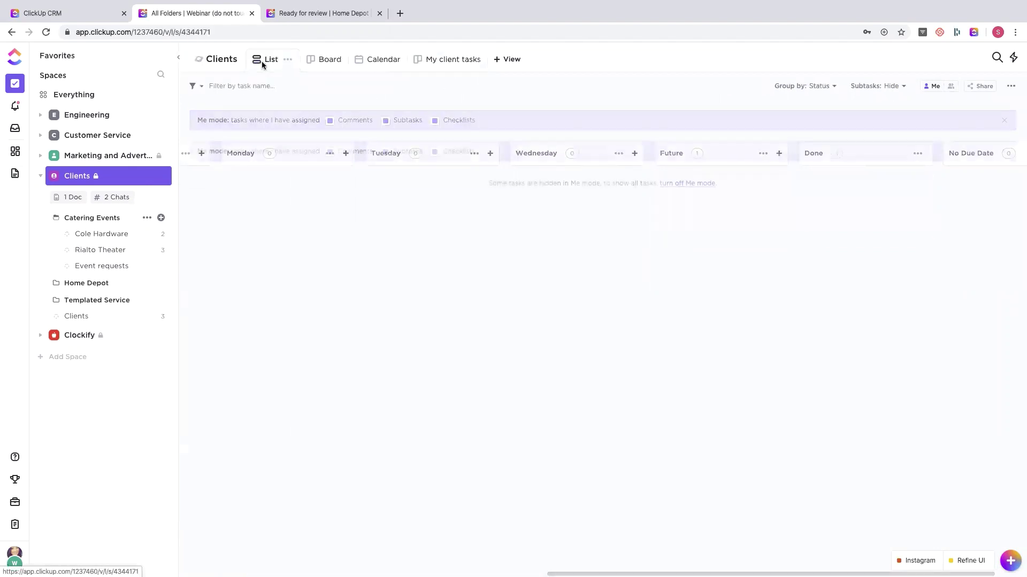
left_click(953, 87)
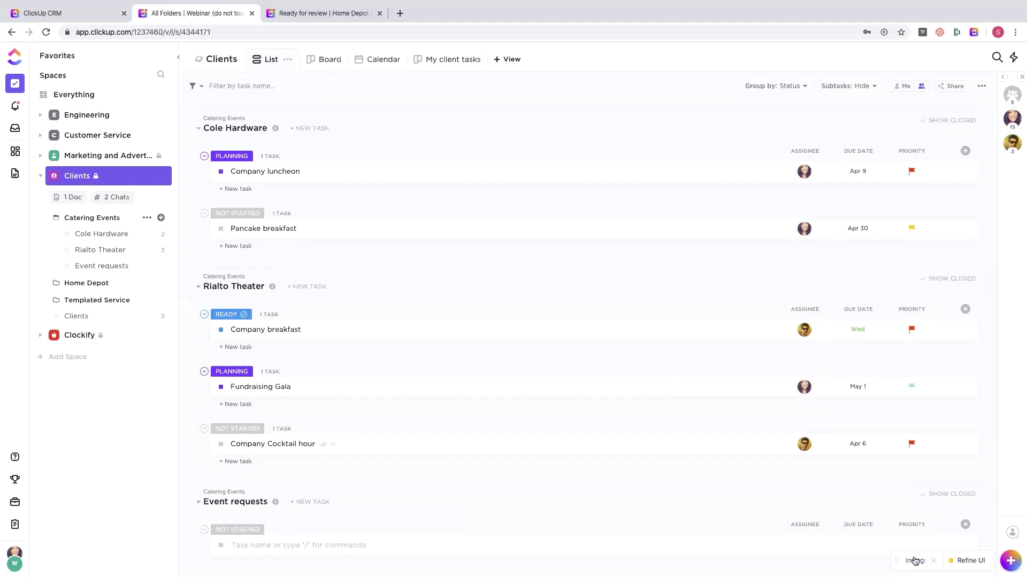
- Open Home Depot's Instagram task and review its existing comment about confirming the attached image
left_click(914, 560)
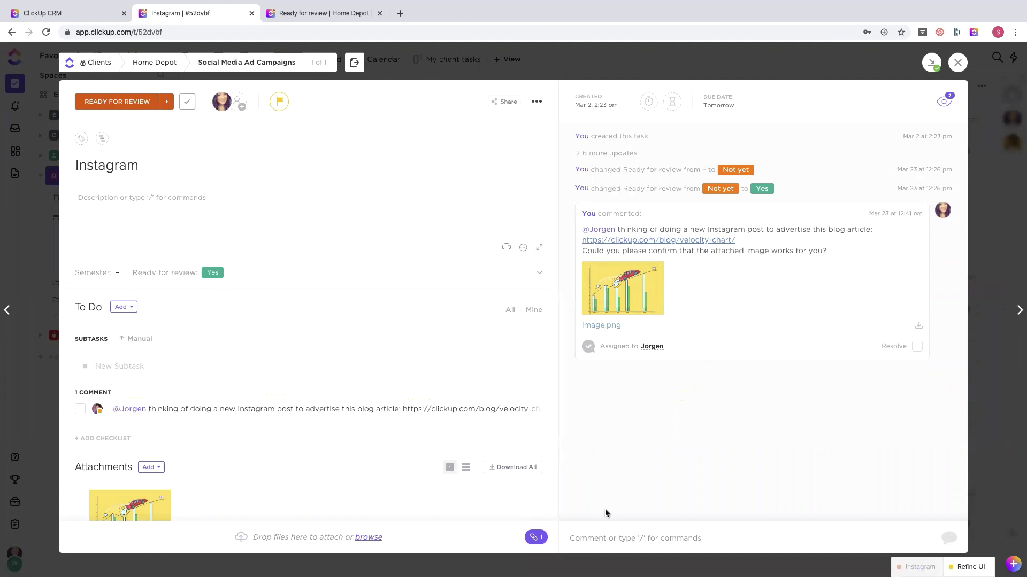
left_click(588, 537)
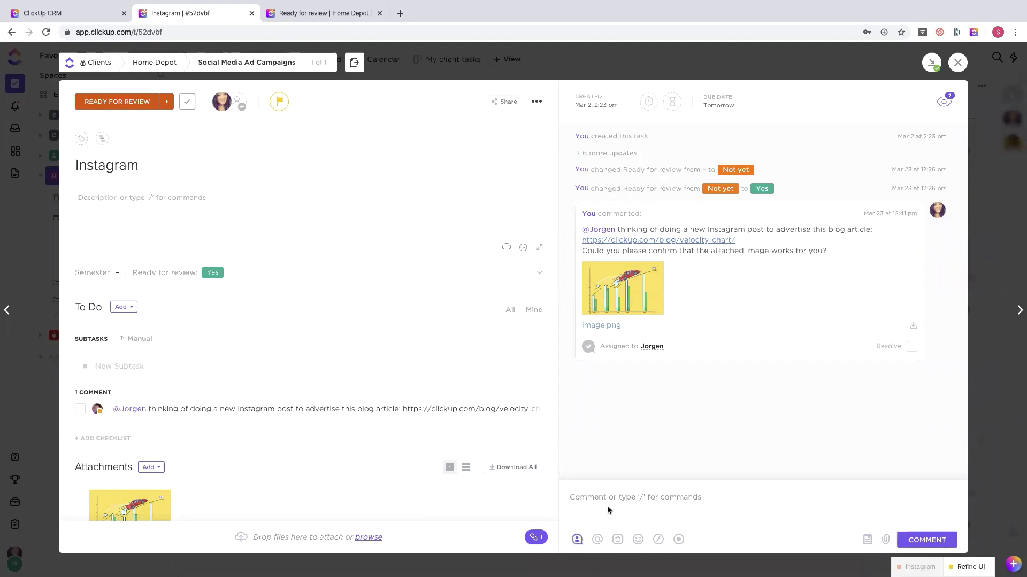
left_click(695, 428)
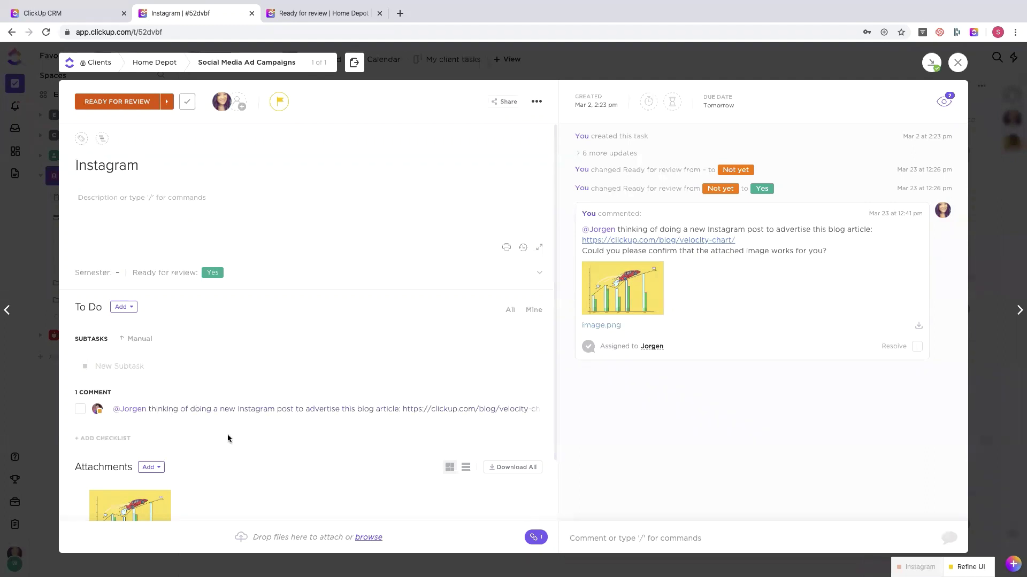
left_click(166, 410)
left_click(170, 220)
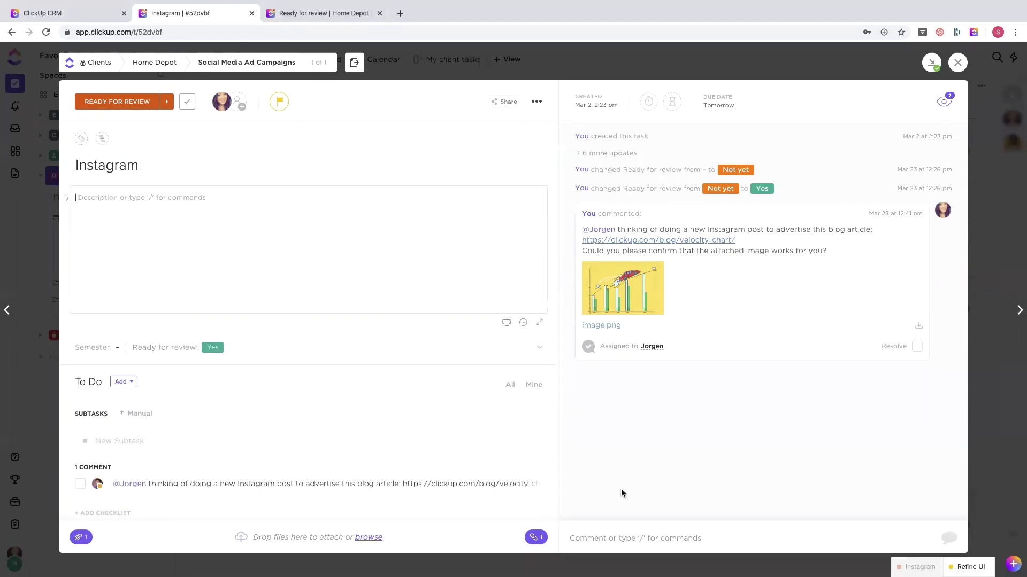
- Post a /ch checklist comment with 'review draft 1' and 'review draft 2', assigned to a teammate
left_click(590, 540)
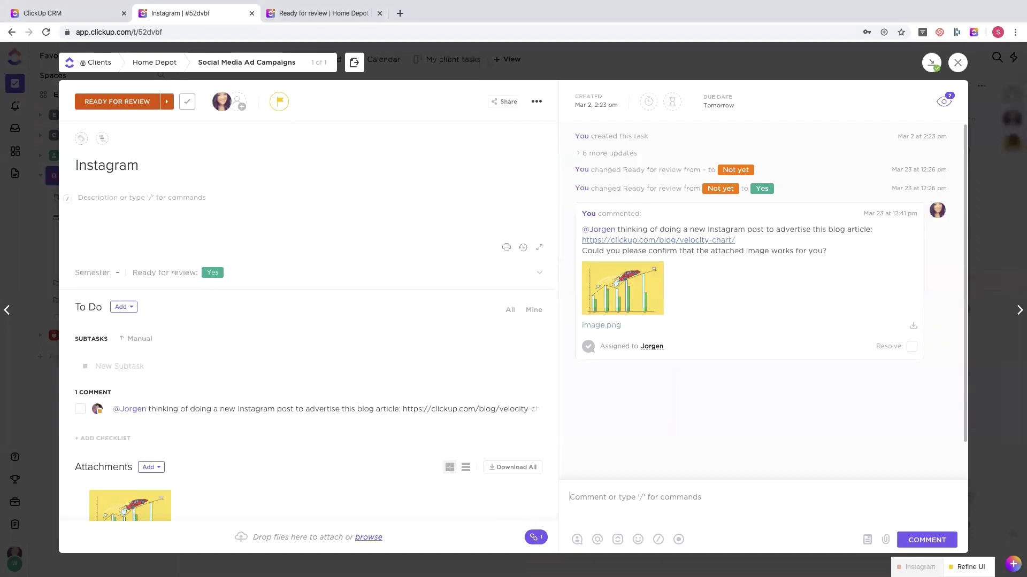
type("/ ")
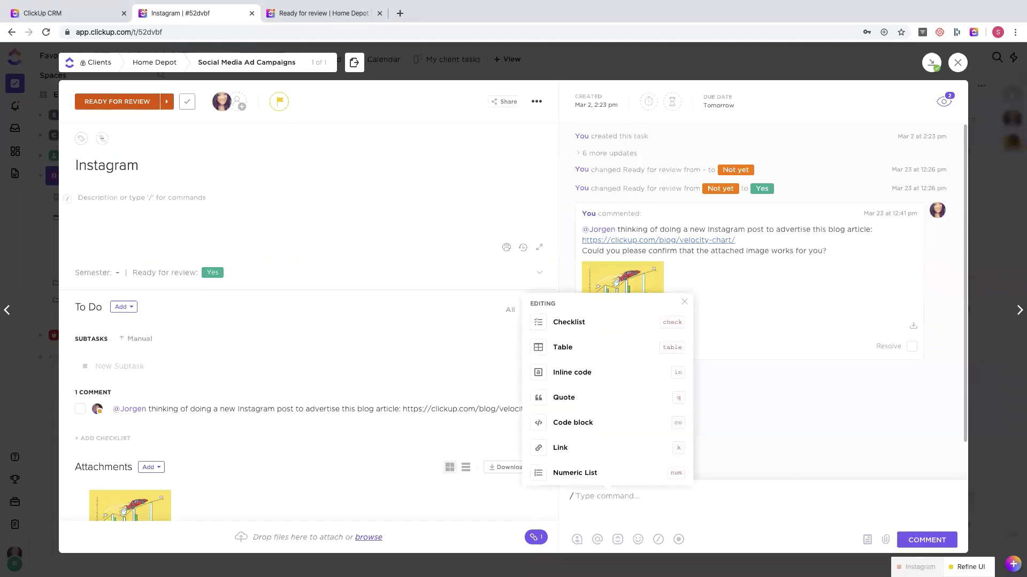
type("ch")
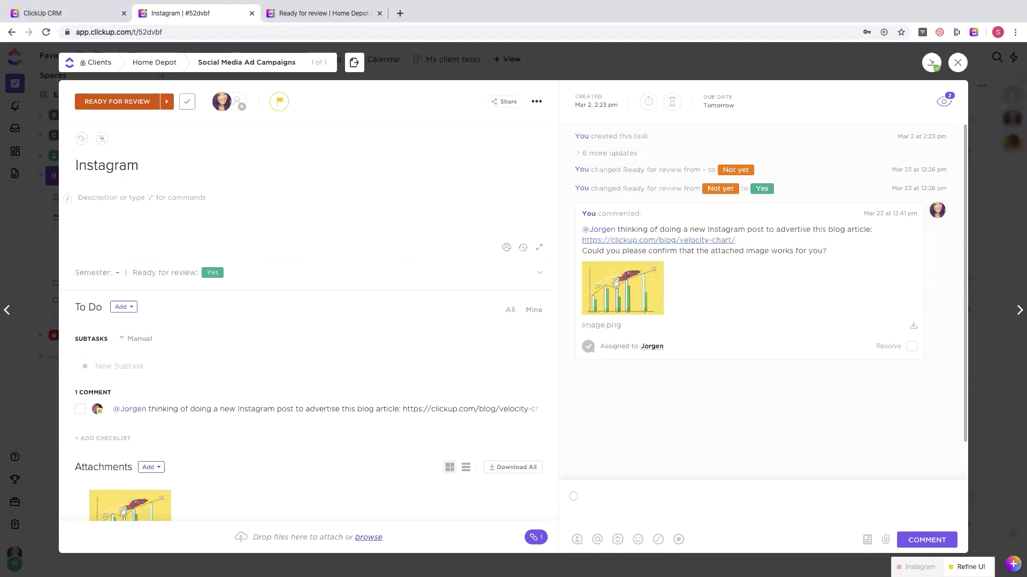
type("review draft 1")
key("Return")
type("review draft 2")
left_click(577, 539)
left_click(610, 521)
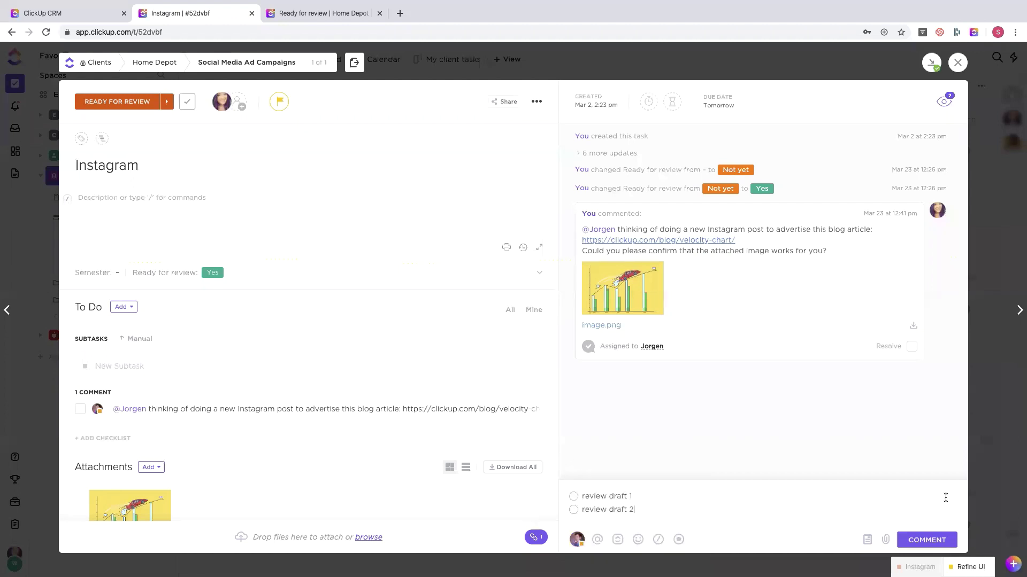
left_click(923, 543)
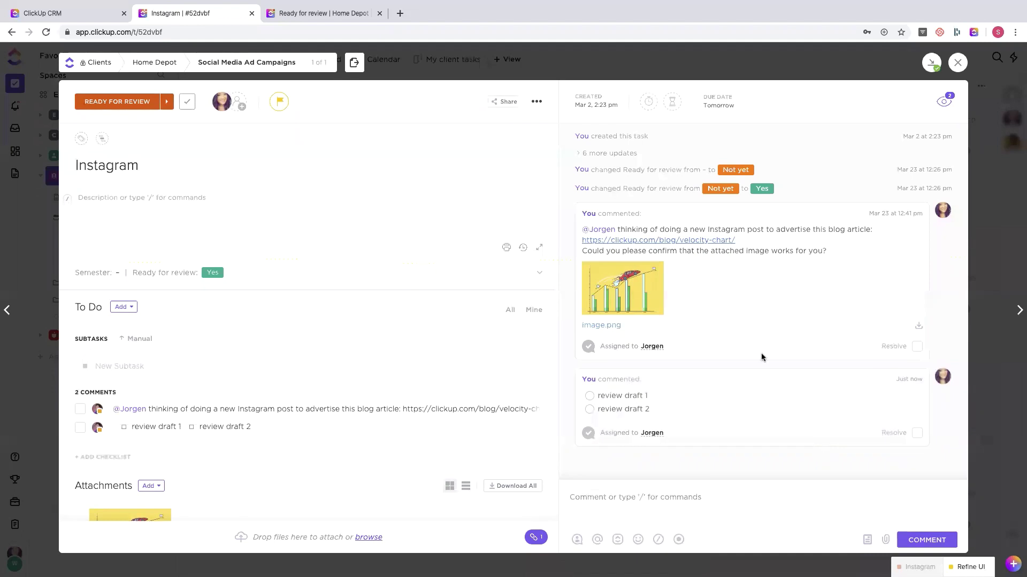
- Tick off both review draft items and mark the checklist comment as resolved
left_click(590, 396)
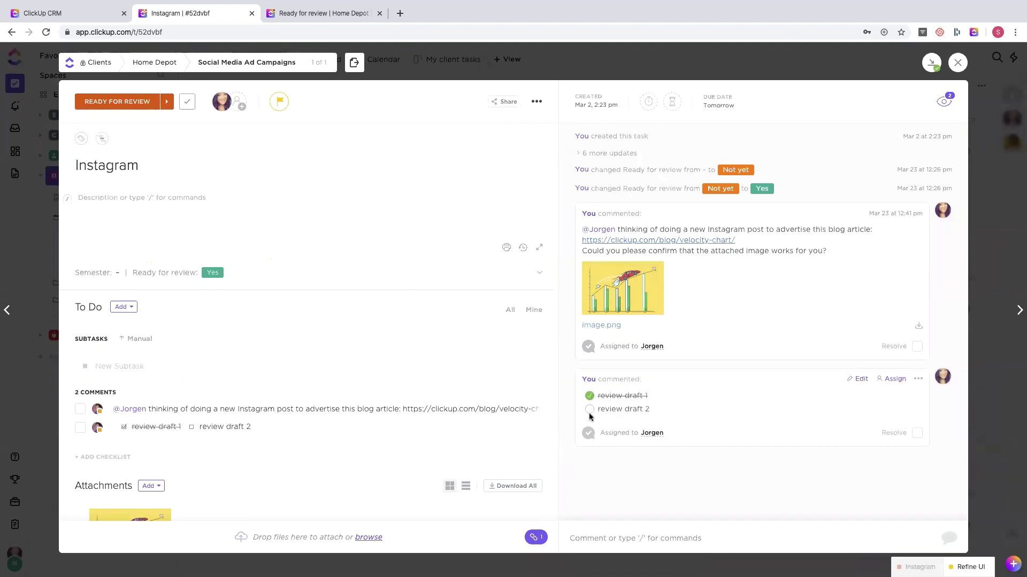
left_click(590, 409)
left_click(916, 432)
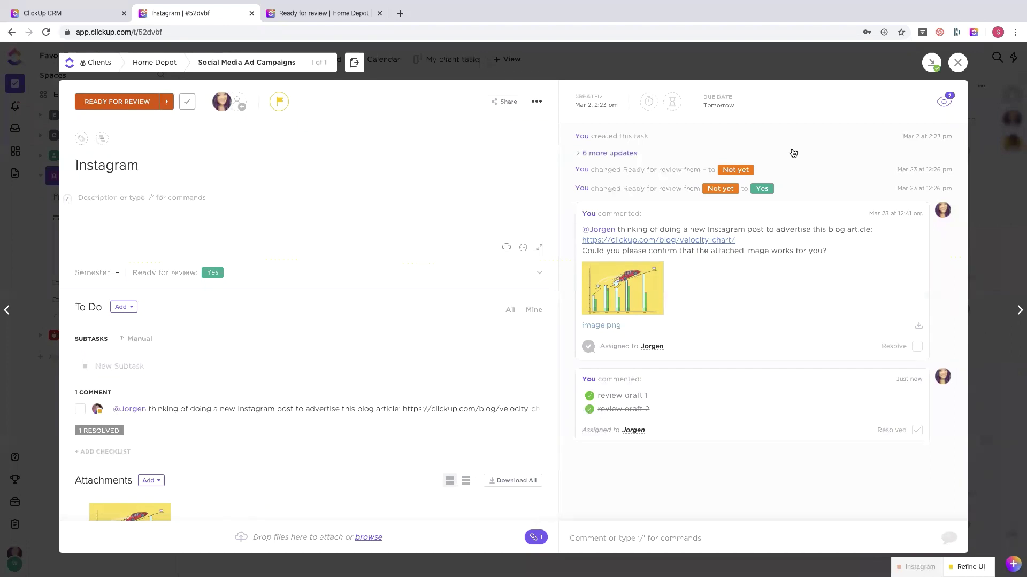
- Turn public sharing on and back off for the Instagram task, then close the task
left_click(507, 106)
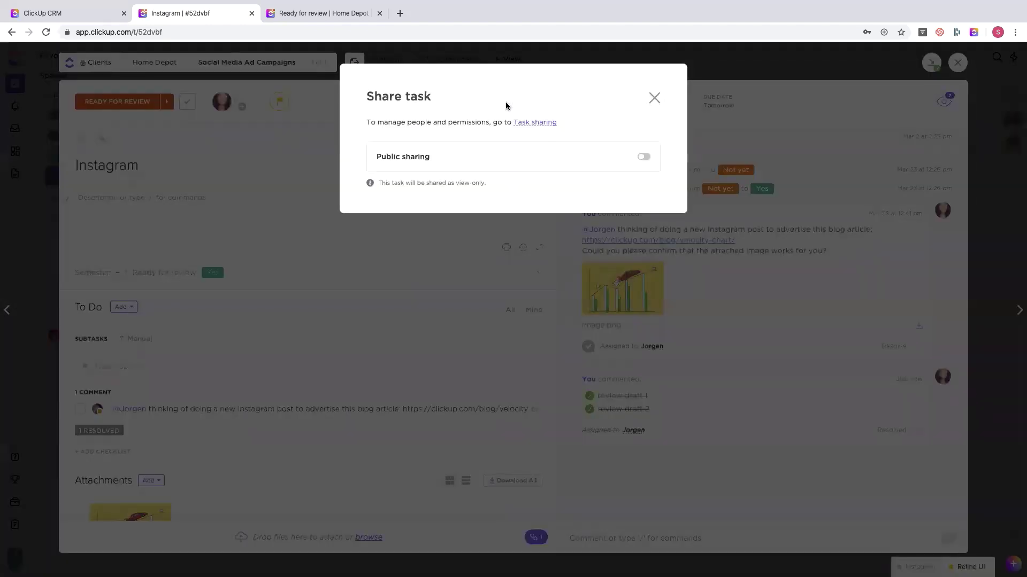
left_click(644, 158)
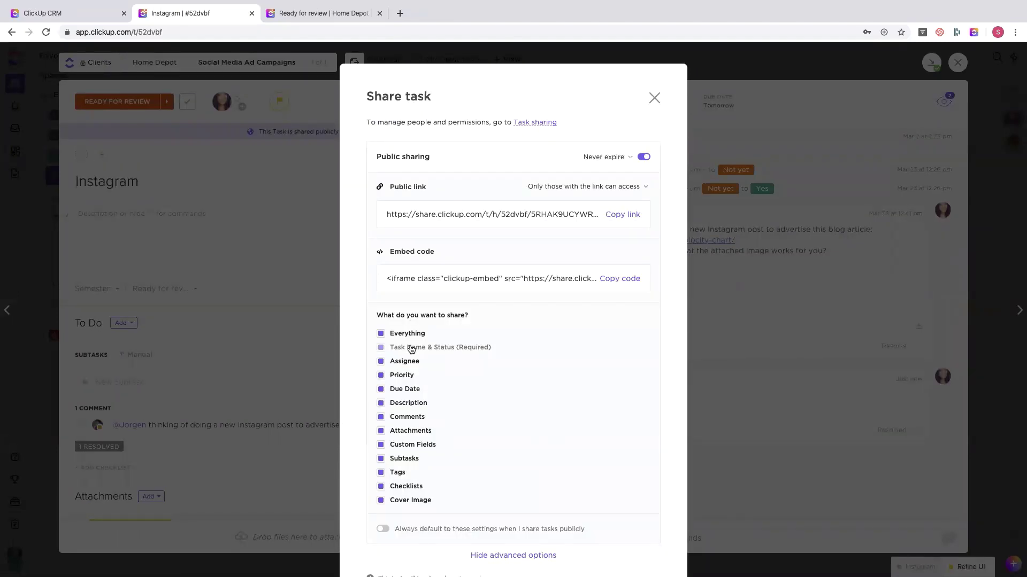
scroll(402, 483, "down", 1)
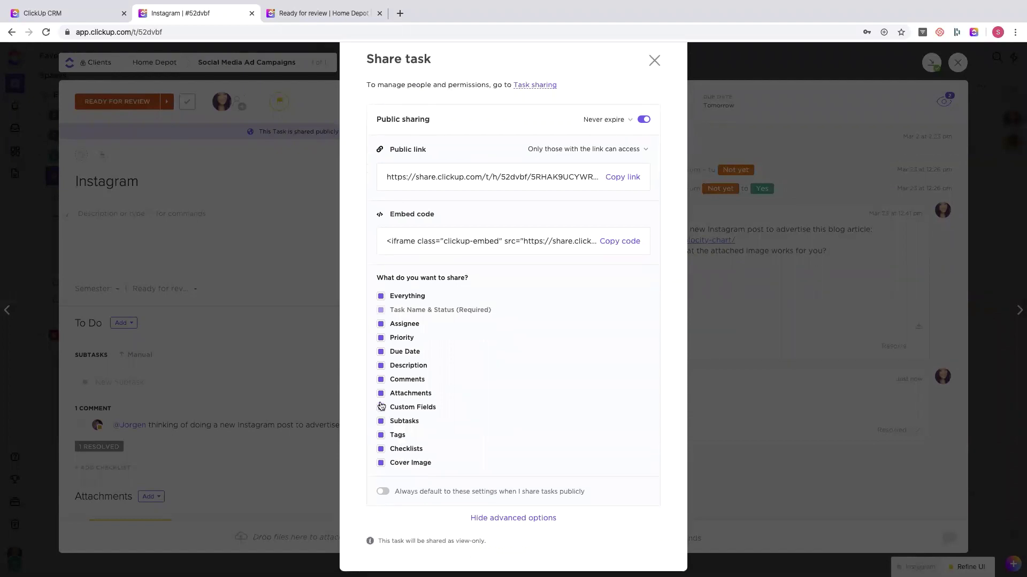
left_click(381, 381)
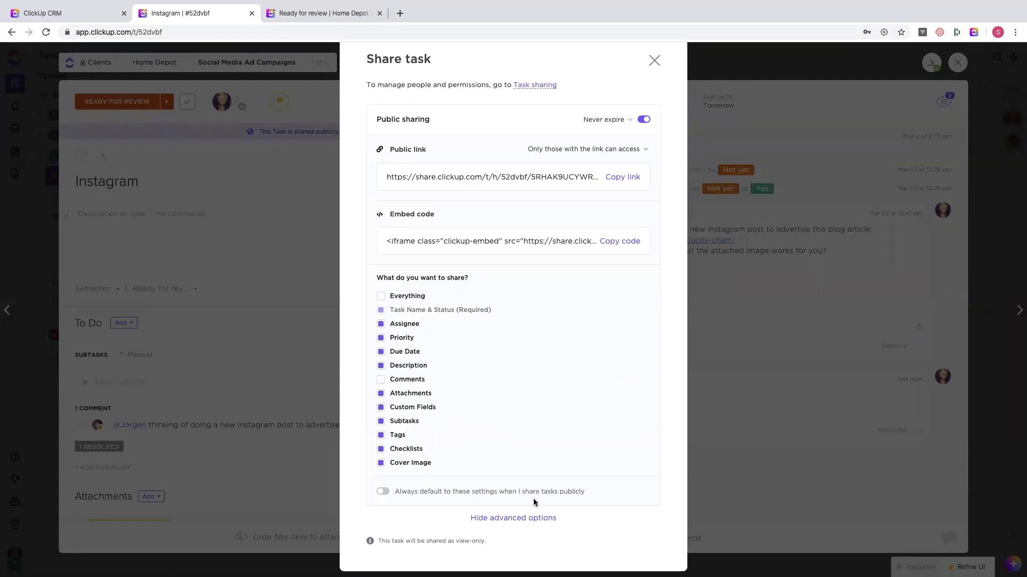
scroll(533, 503, "up", 1)
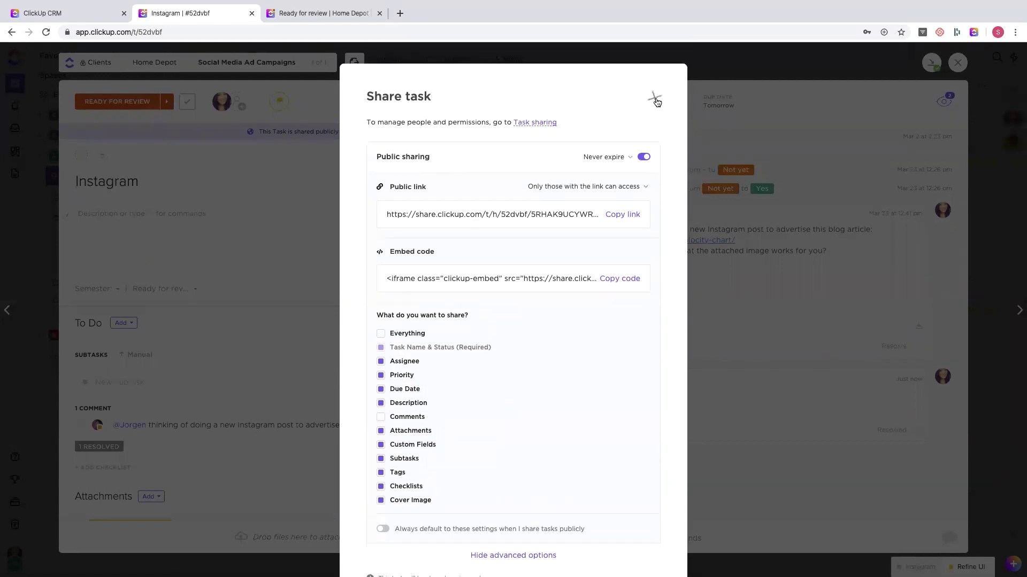
left_click(644, 156)
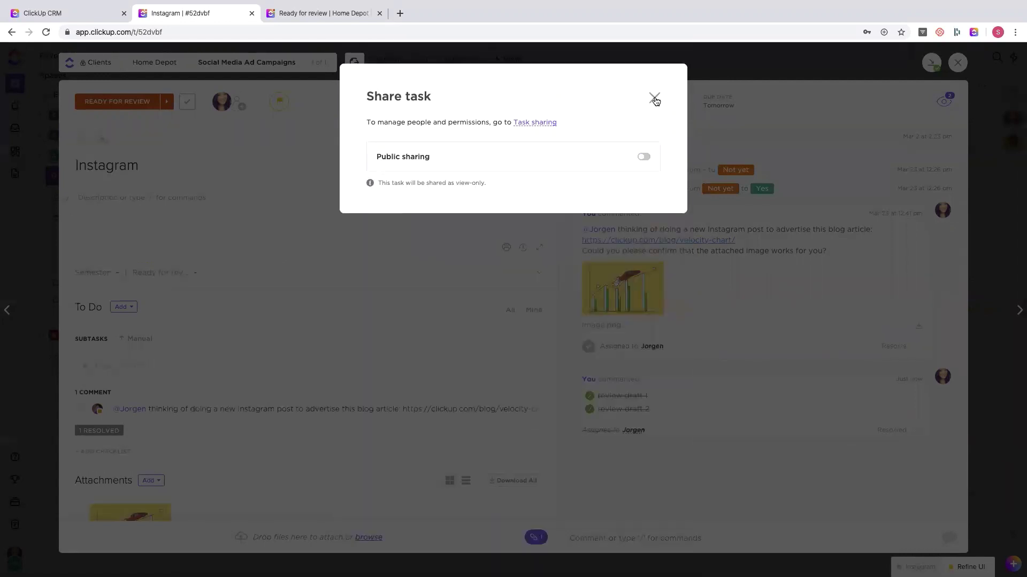
left_click(654, 98)
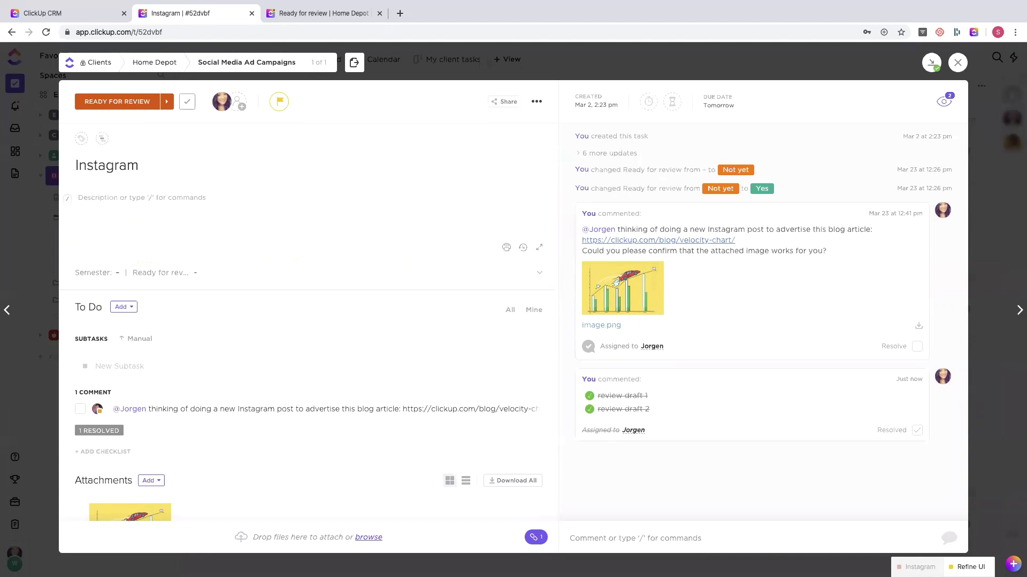
left_click(730, 69)
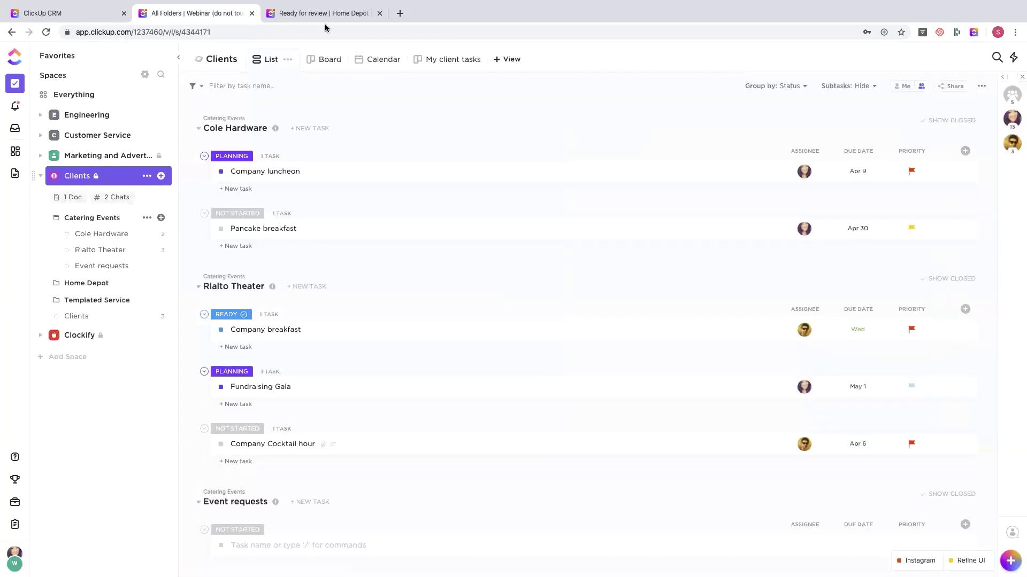
- In Calendar view, move Trader Joe's to Unscheduled, then back onto Friday, April 3
left_click(371, 65)
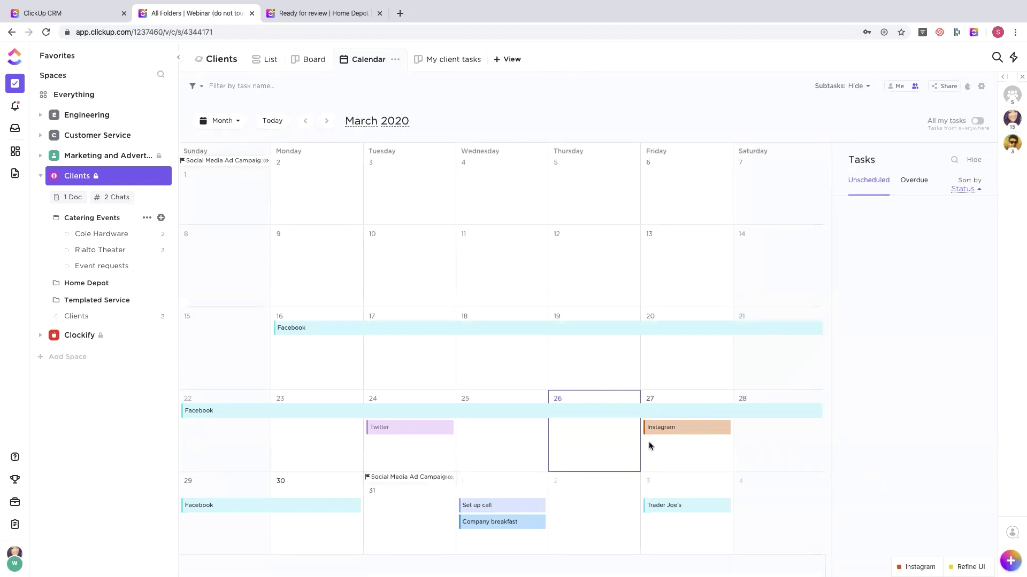
left_click_drag(666, 505, 929, 299)
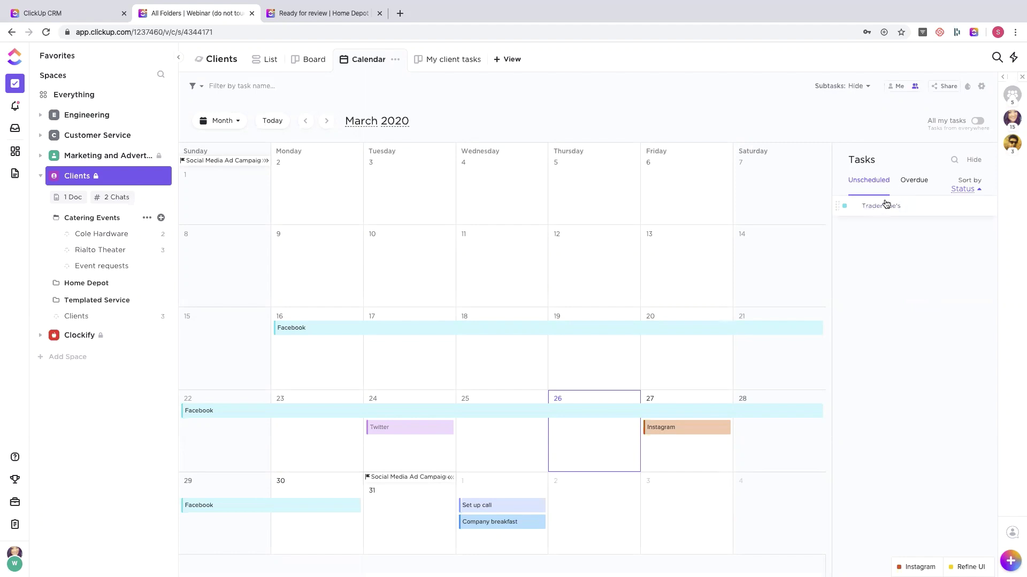
left_click_drag(886, 203, 766, 503)
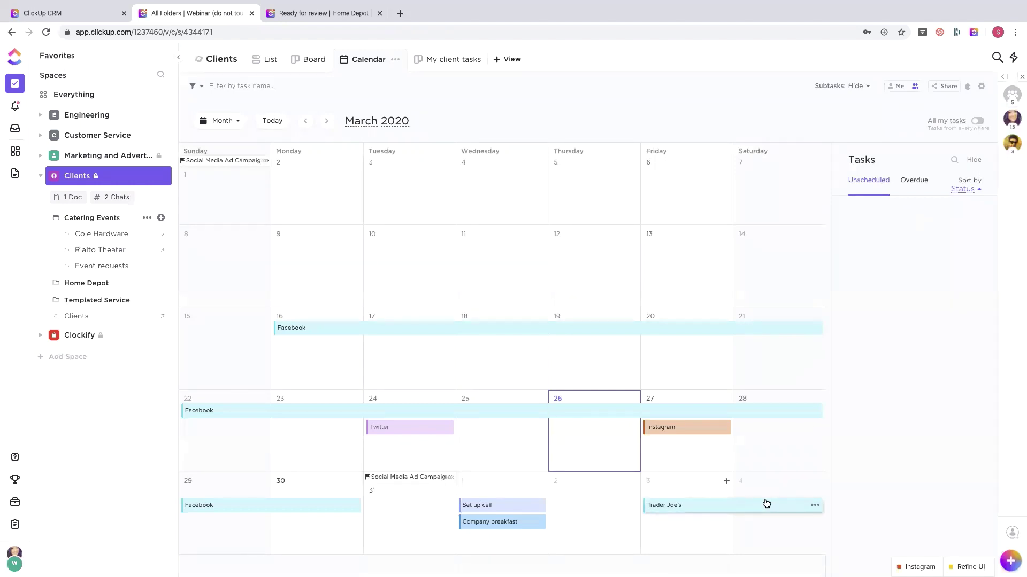
- Add a Gantt view to the Clients space
left_click(499, 60)
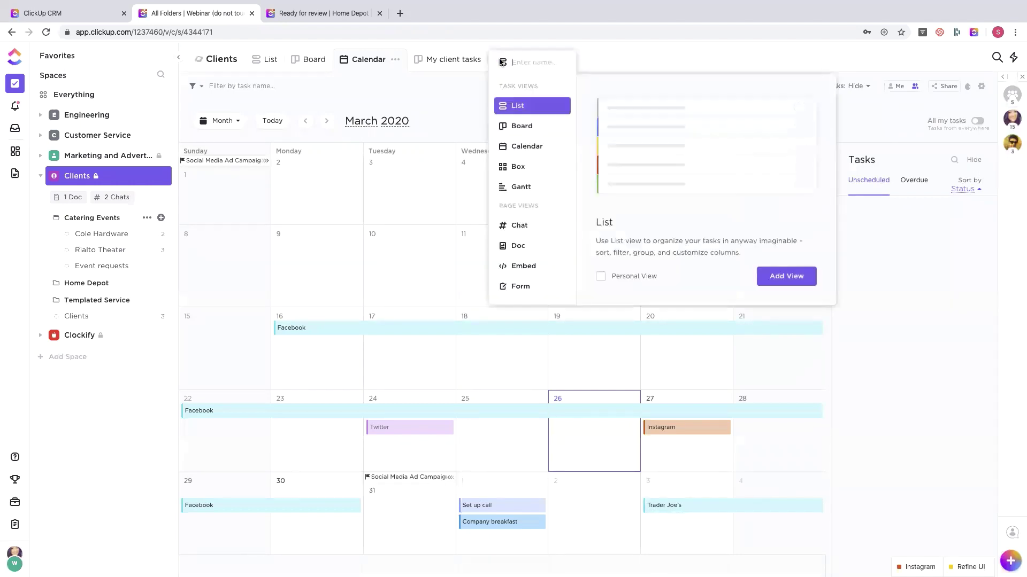
left_click(518, 187)
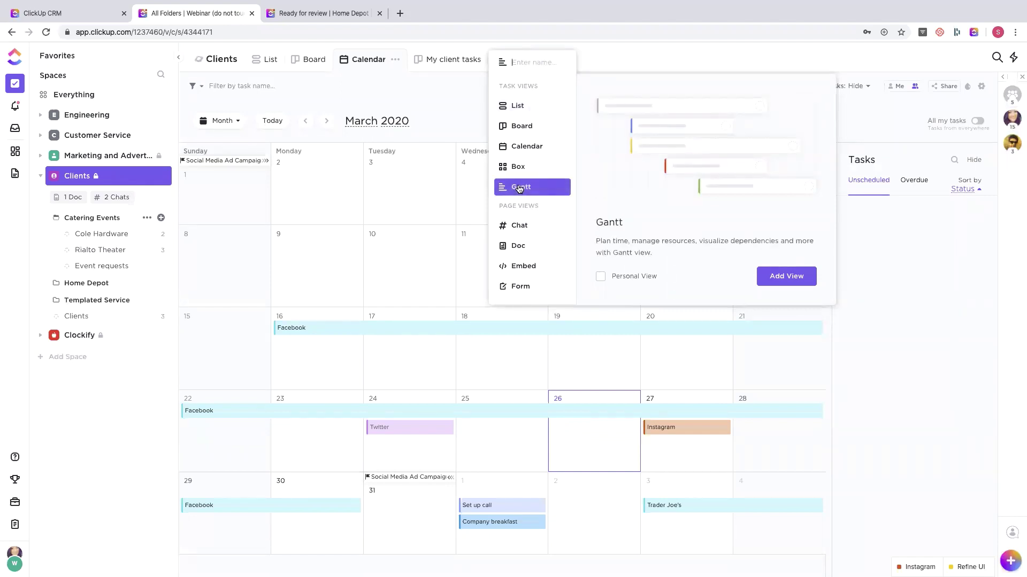
left_click(771, 276)
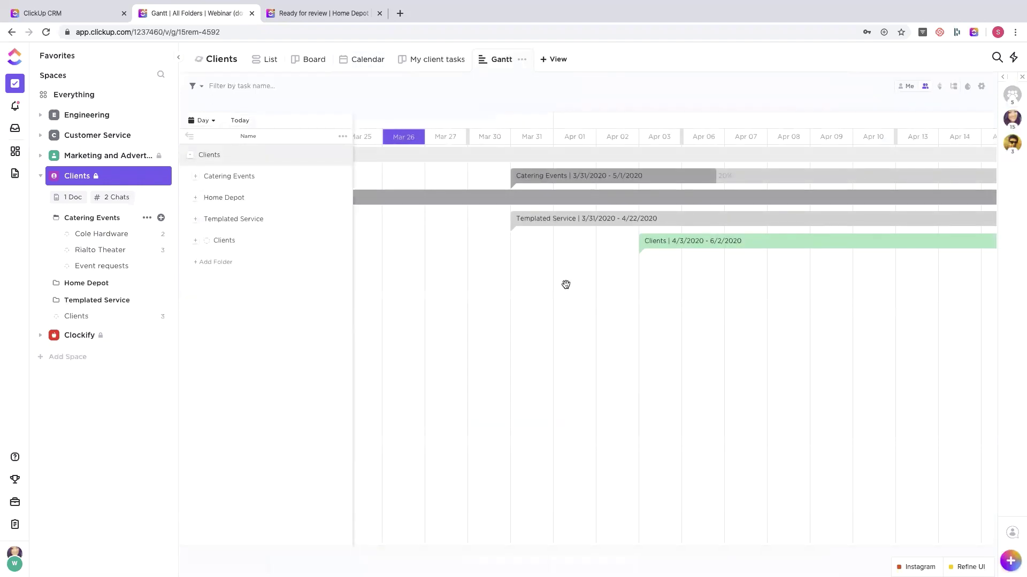
- Expand Clients, Catering Events and the Cole Hardware list to reveal its two tasks
left_click(208, 156)
left_click(208, 156)
left_click(210, 176)
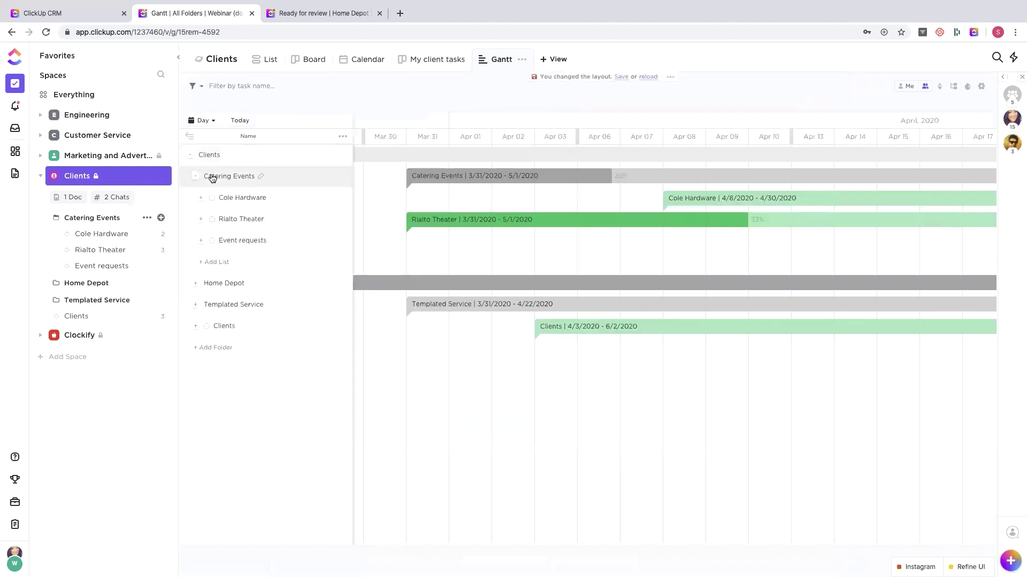
left_click(236, 197)
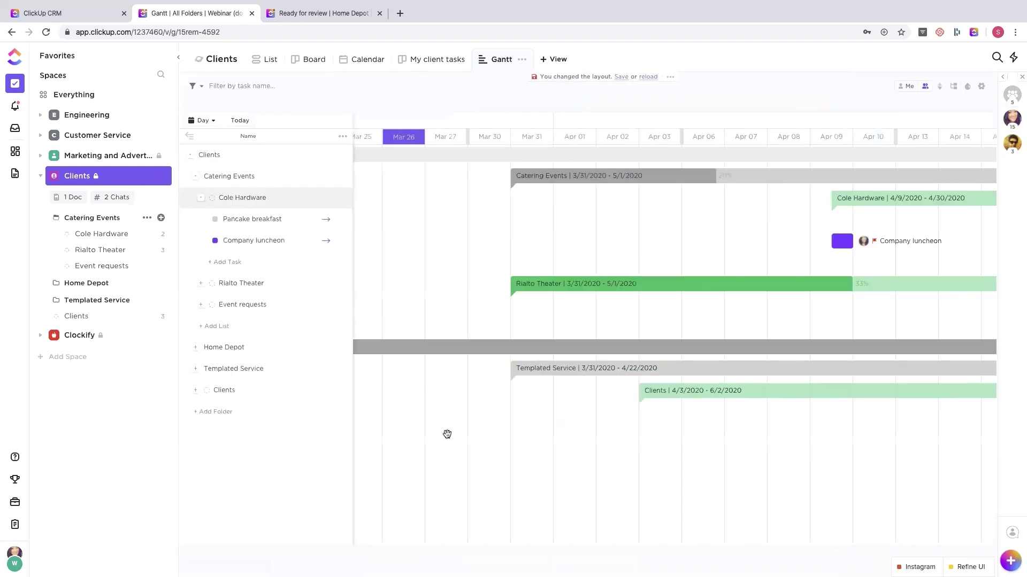
scroll(754, 306, "right", 5)
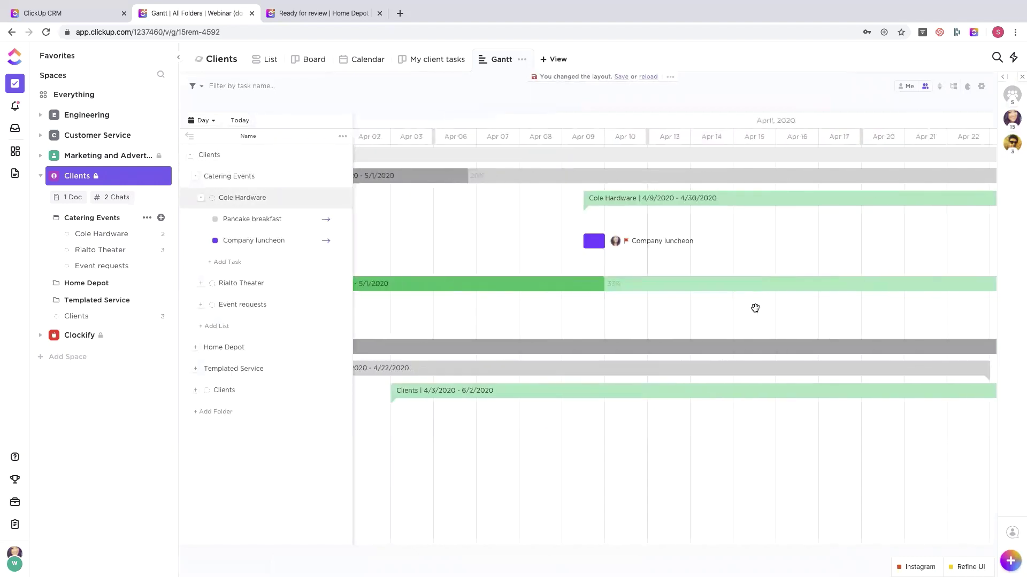
mouse_move(576, 284)
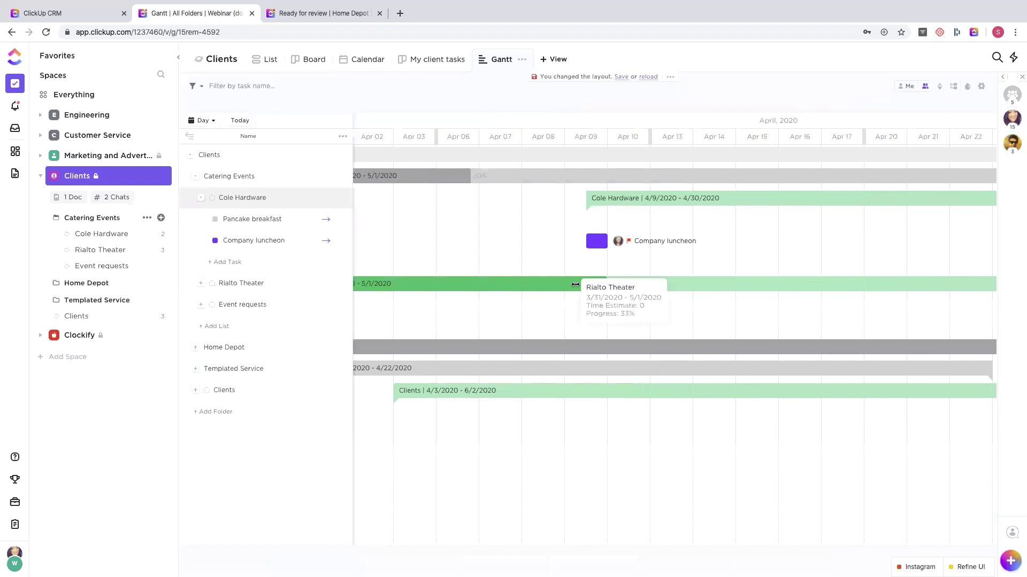
scroll(575, 284, "left", 5)
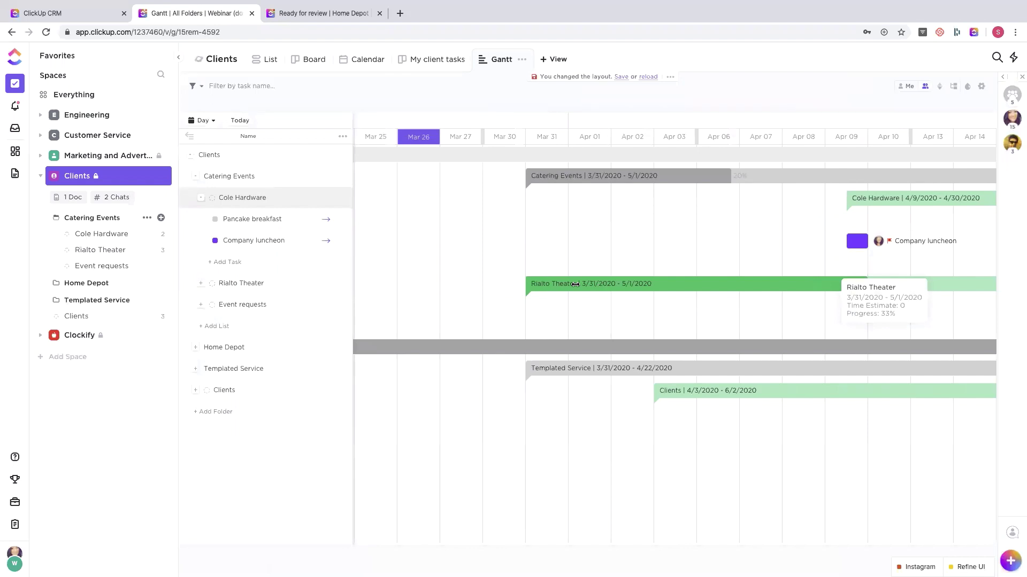
mouse_move(617, 175)
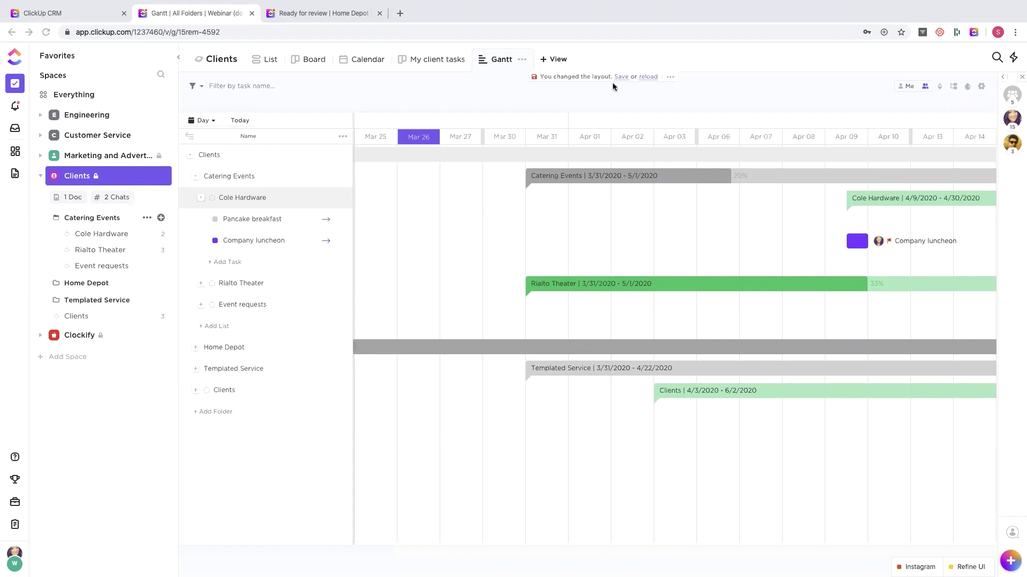
- Collapse Clients in the sidebar, switch to Demo Workspace, and open its Dashboards
left_click(460, 79)
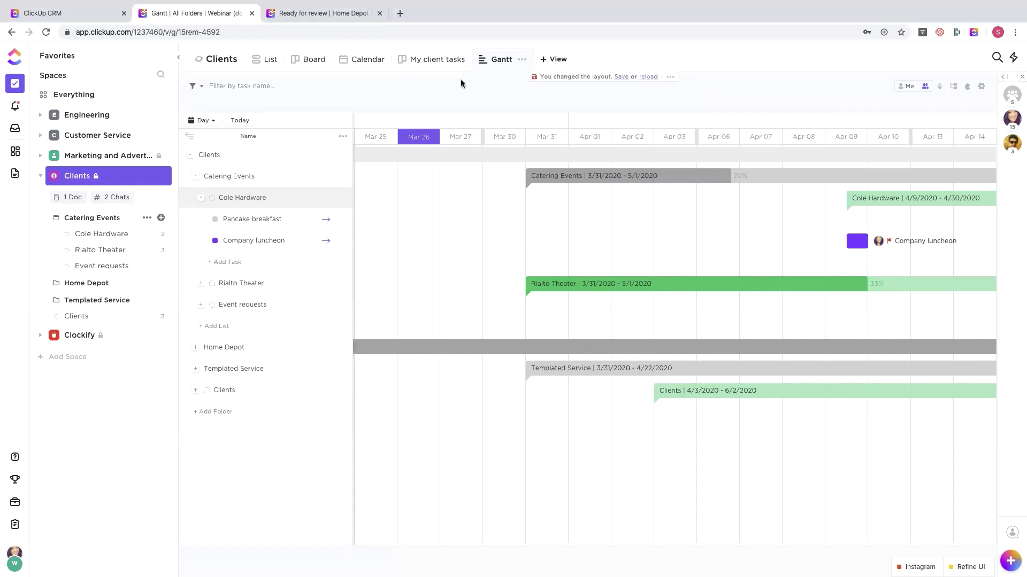
left_click(41, 177)
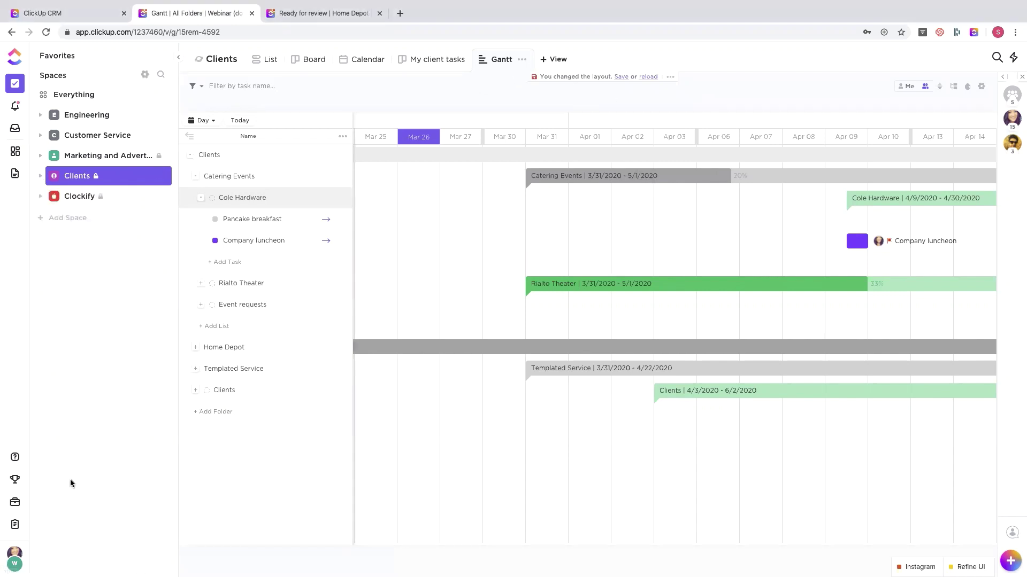
left_click(14, 553)
left_click(55, 386)
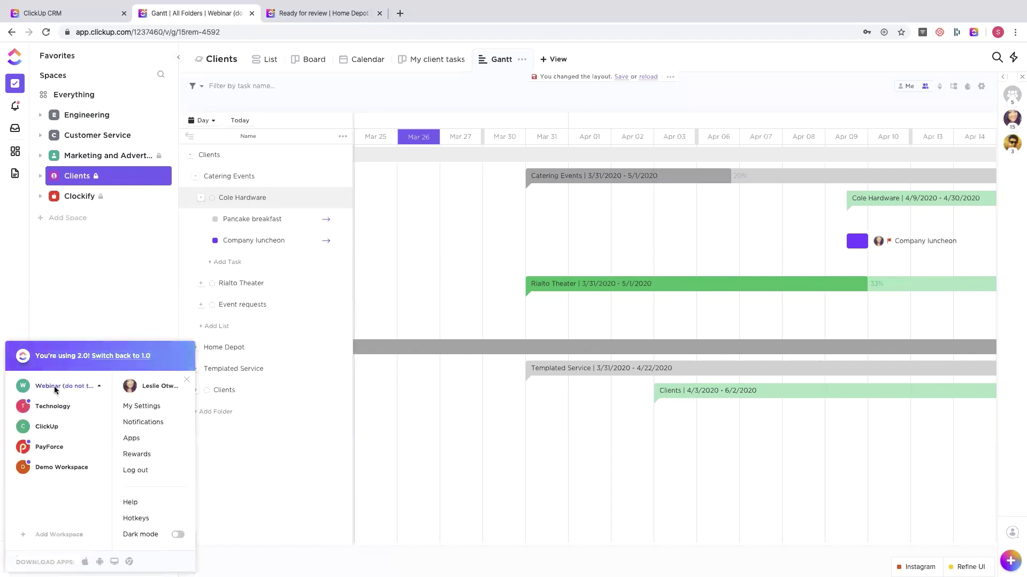
left_click(63, 467)
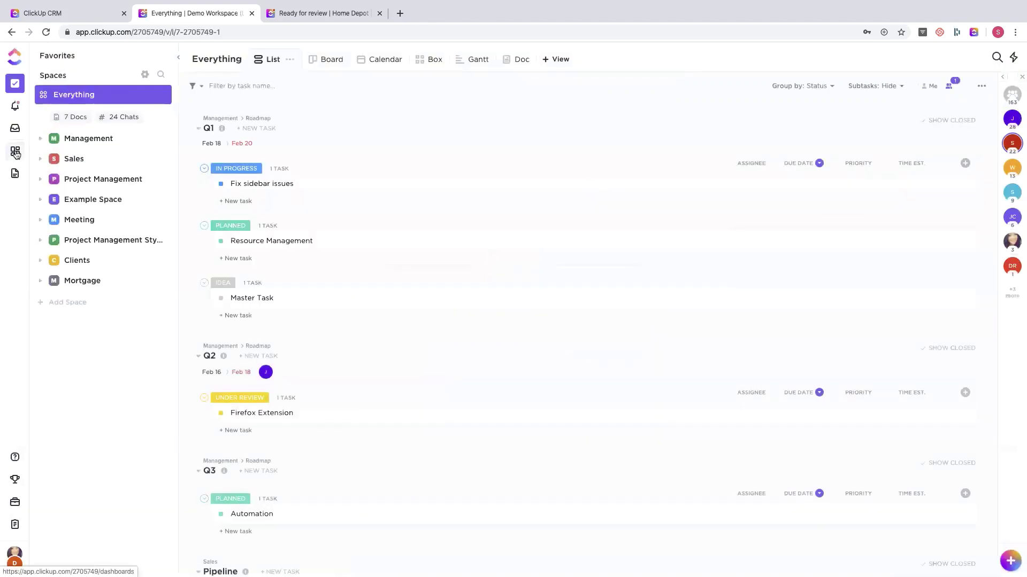
left_click(15, 153)
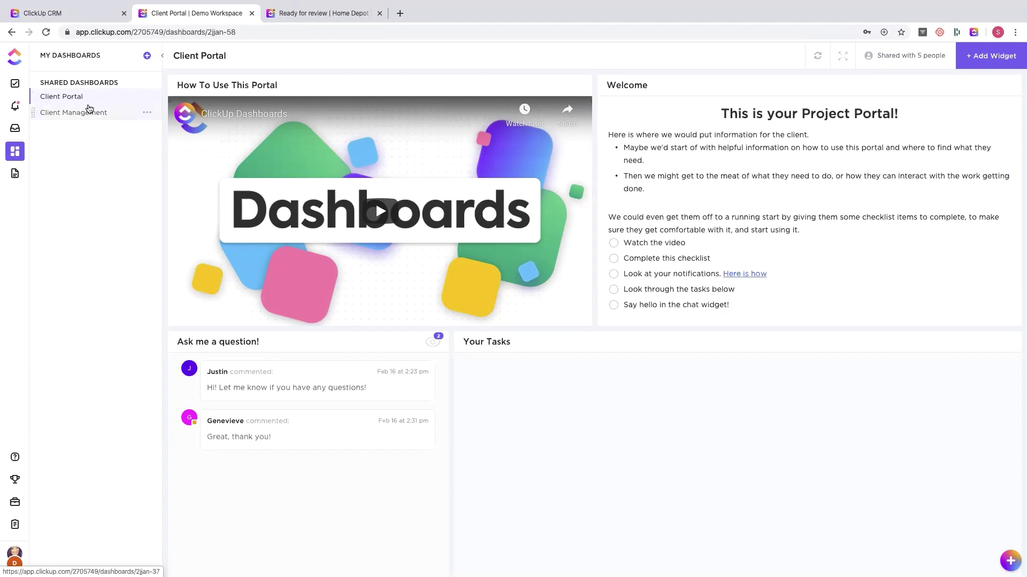
- Visit Client Management, return to Client Portal, preview Add Widget, then open 'Shared with 5 people'
left_click(85, 112)
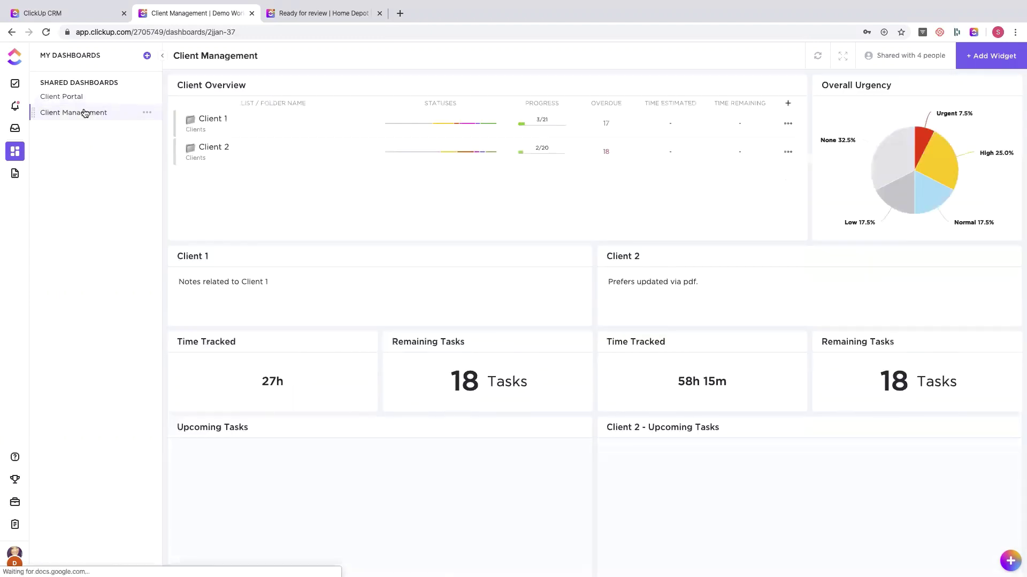
left_click(75, 96)
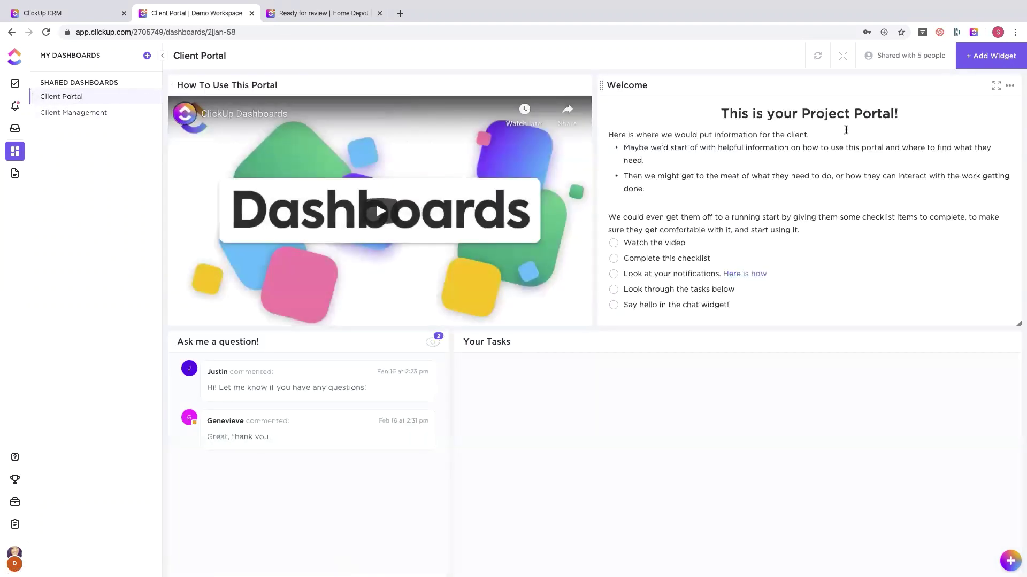
left_click(980, 59)
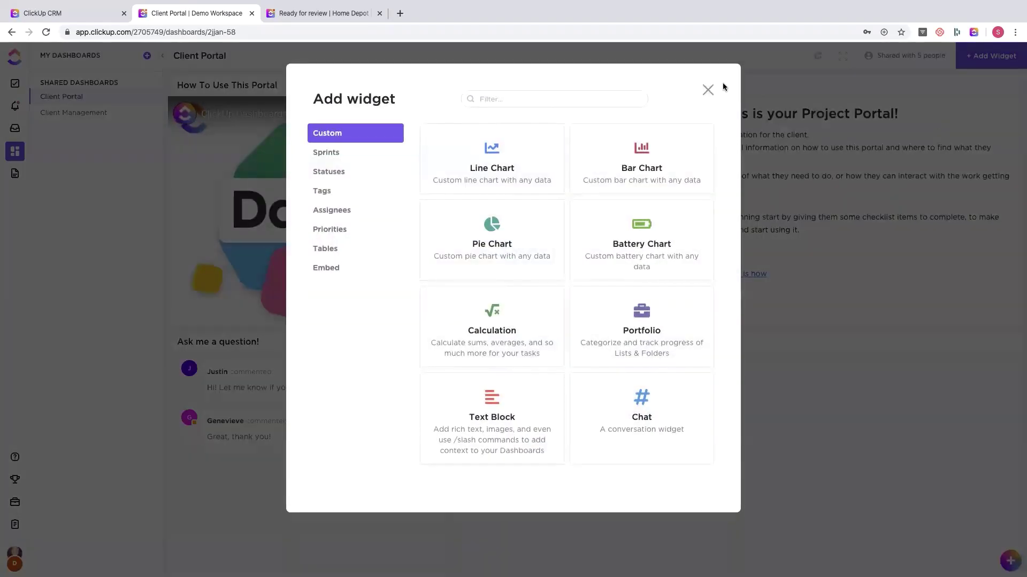
left_click(707, 90)
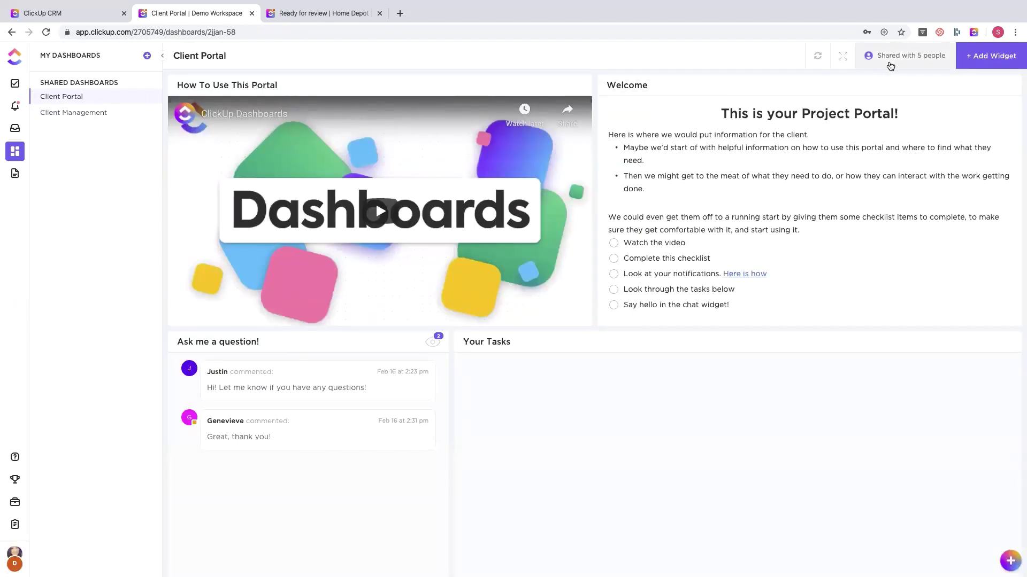
left_click(890, 64)
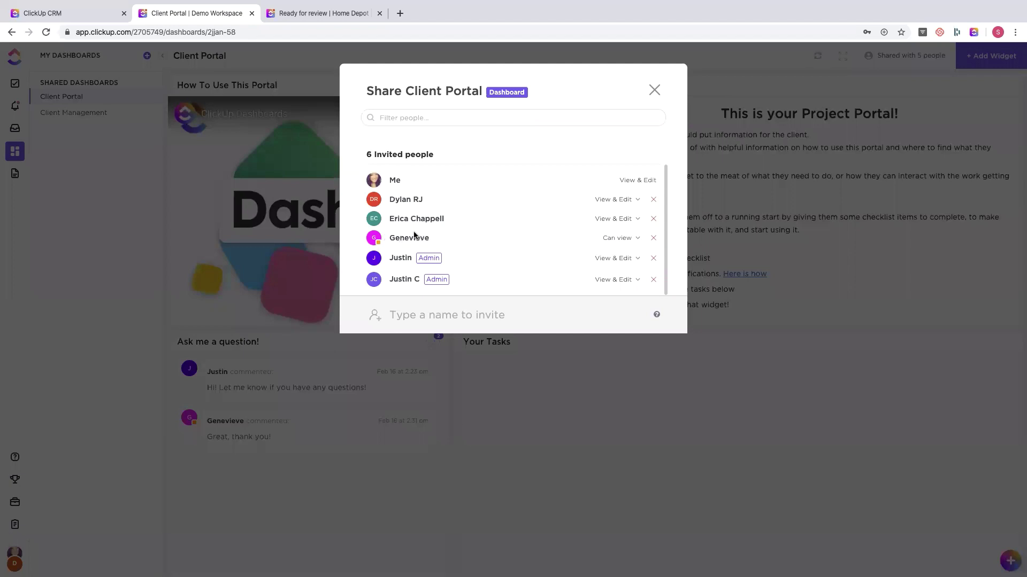
- Close the Share dialog, tick and untick 'Watch the video', and scroll through the dashboard
left_click(651, 91)
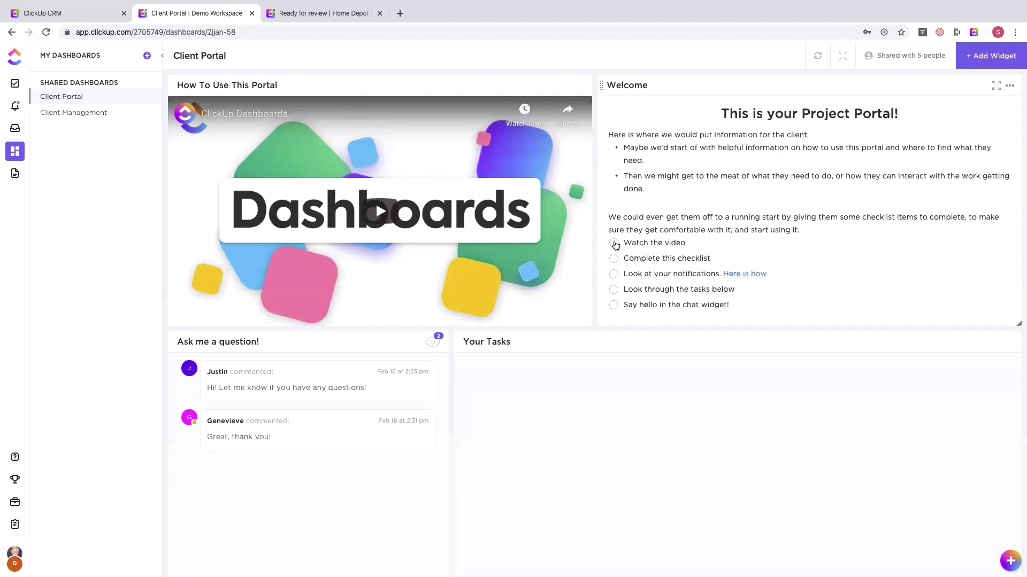
left_click(614, 243)
left_click(614, 243)
scroll(422, 390, "down", 3)
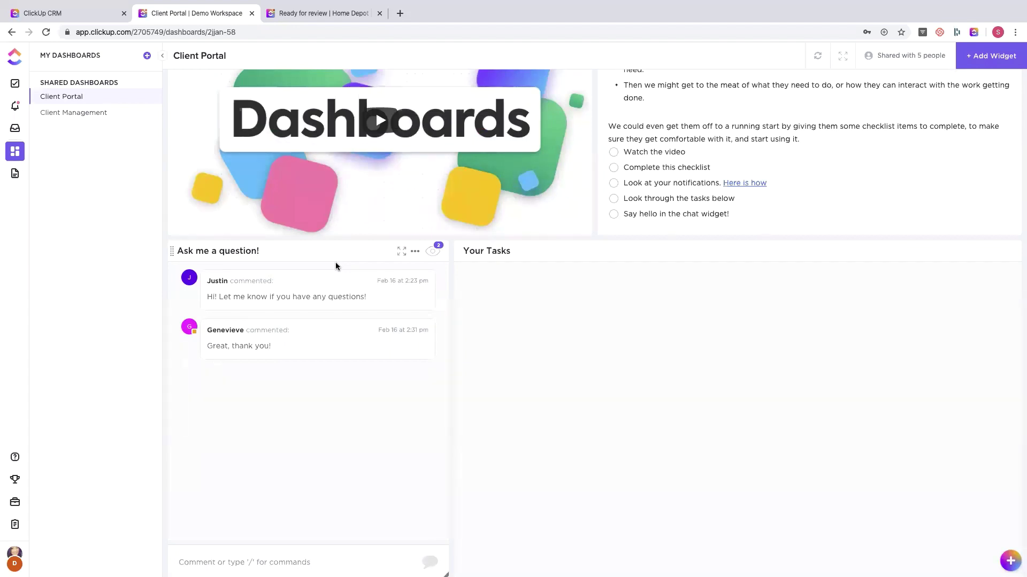
scroll(540, 355, "up", 1)
scroll(540, 355, "down", 1)
- Open the Client Management dashboard and the Client Overview widget's Settings from its ... menu
left_click(76, 112)
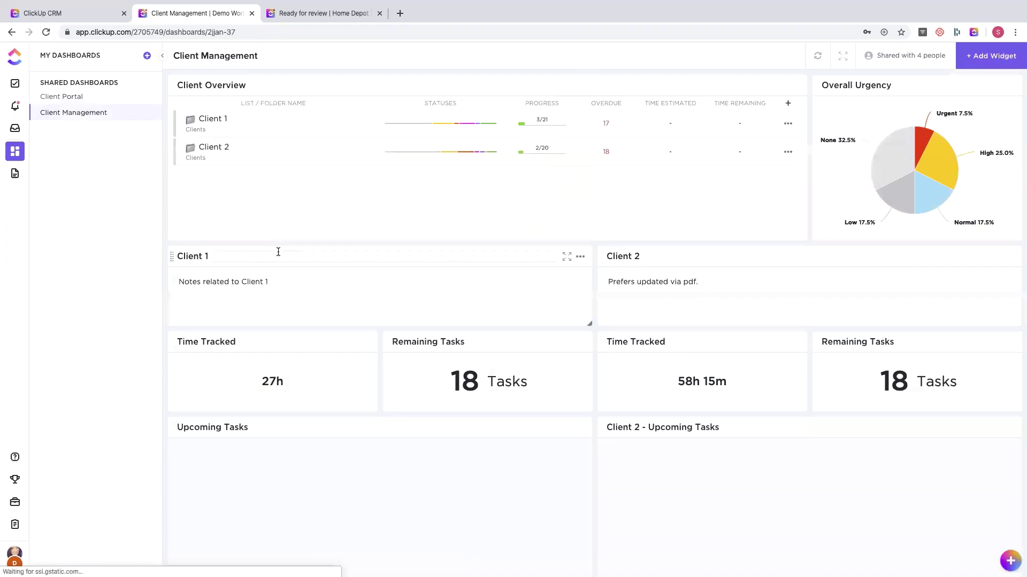
scroll(278, 252, "down", 6)
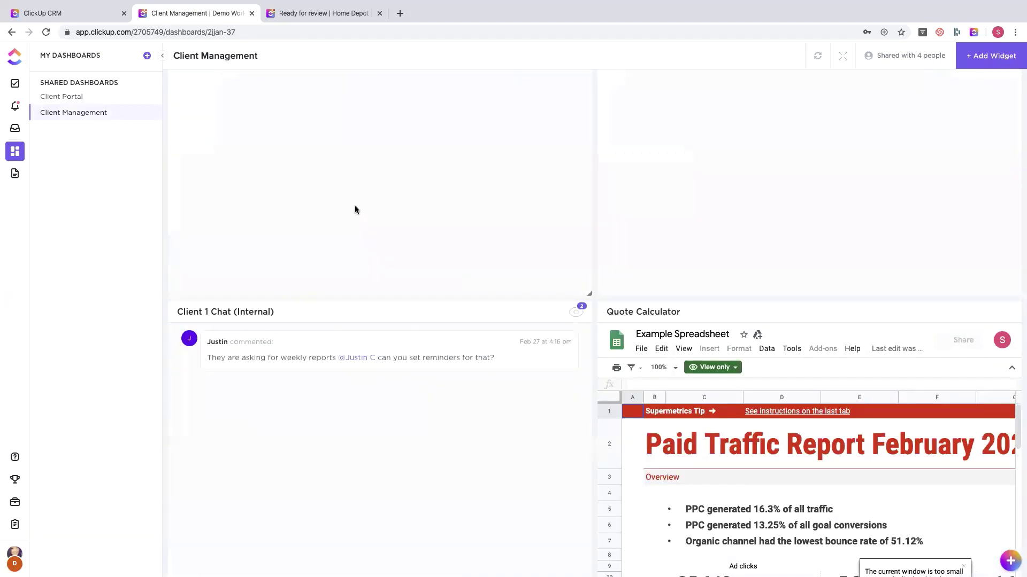
scroll(355, 208, "up", 6)
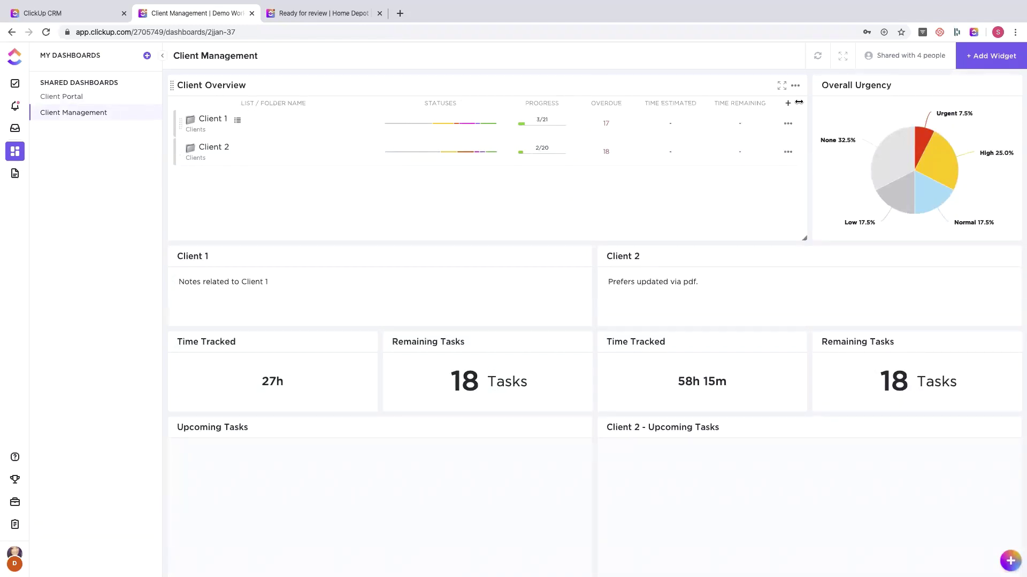
left_click(794, 87)
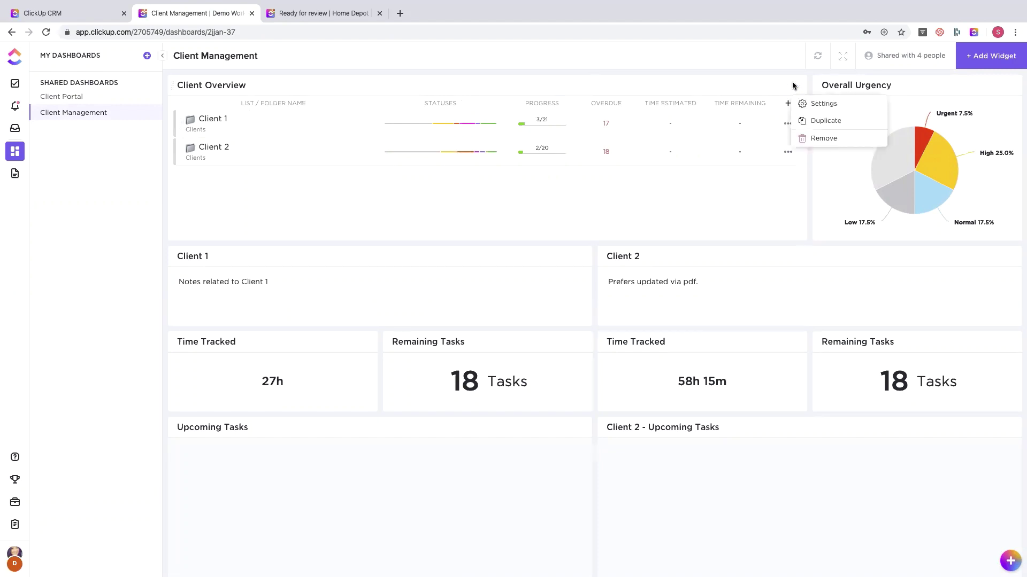
left_click(818, 106)
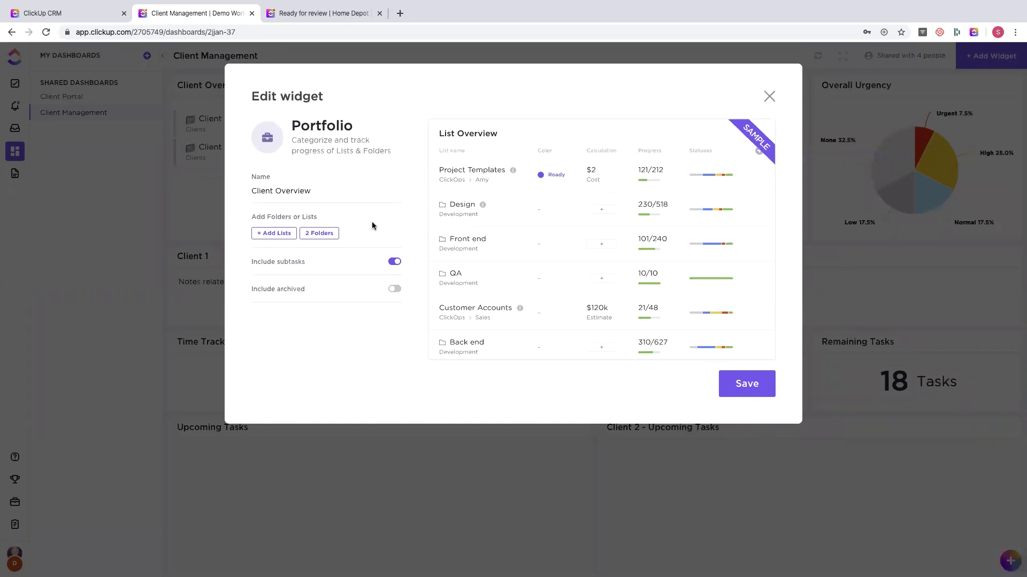
- Review the widget's 2 tracked folders and available lists, add nothing, and save Client Overview
left_click(320, 234)
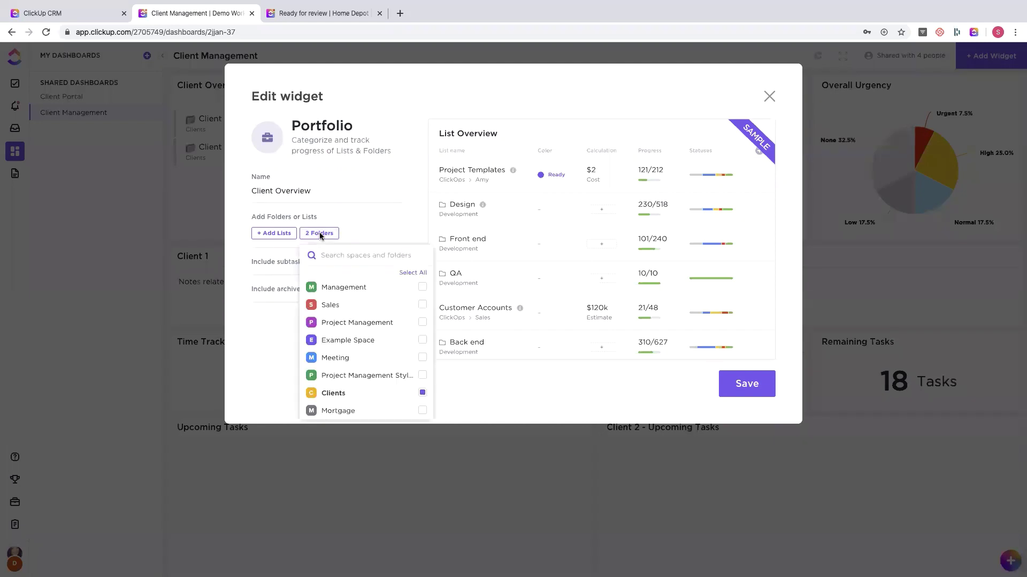
left_click(272, 252)
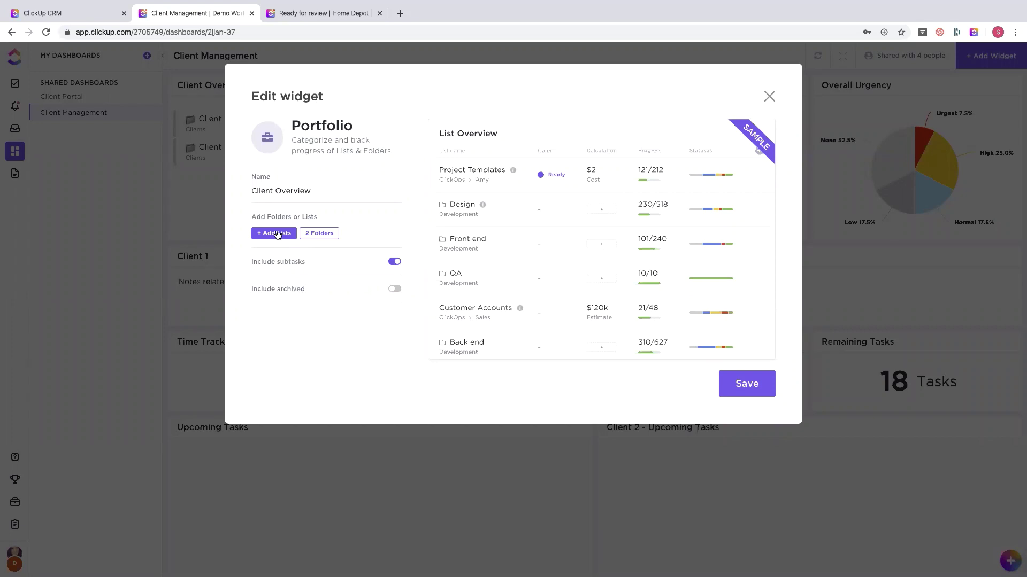
left_click(277, 234)
left_click(377, 218)
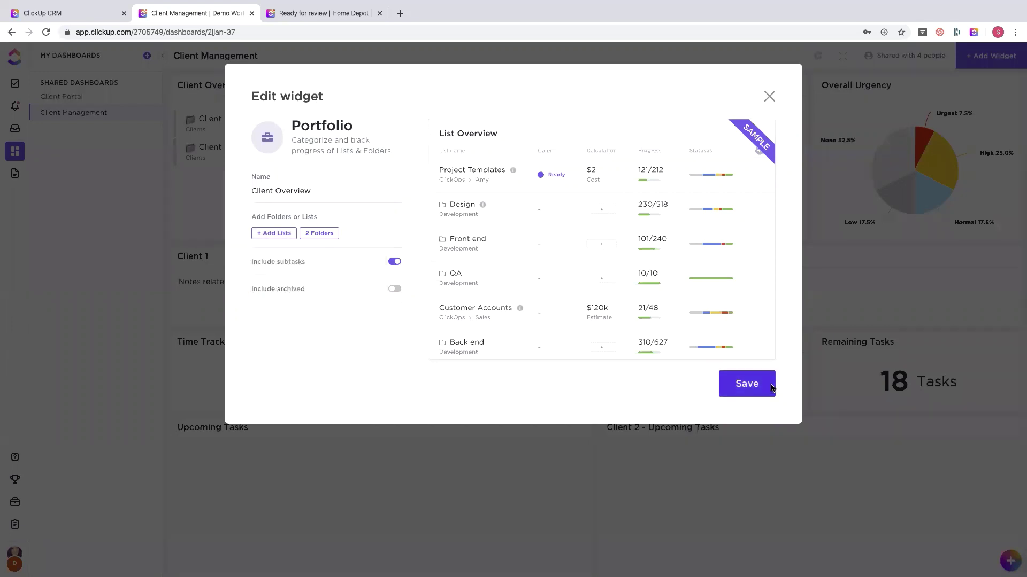
left_click(772, 388)
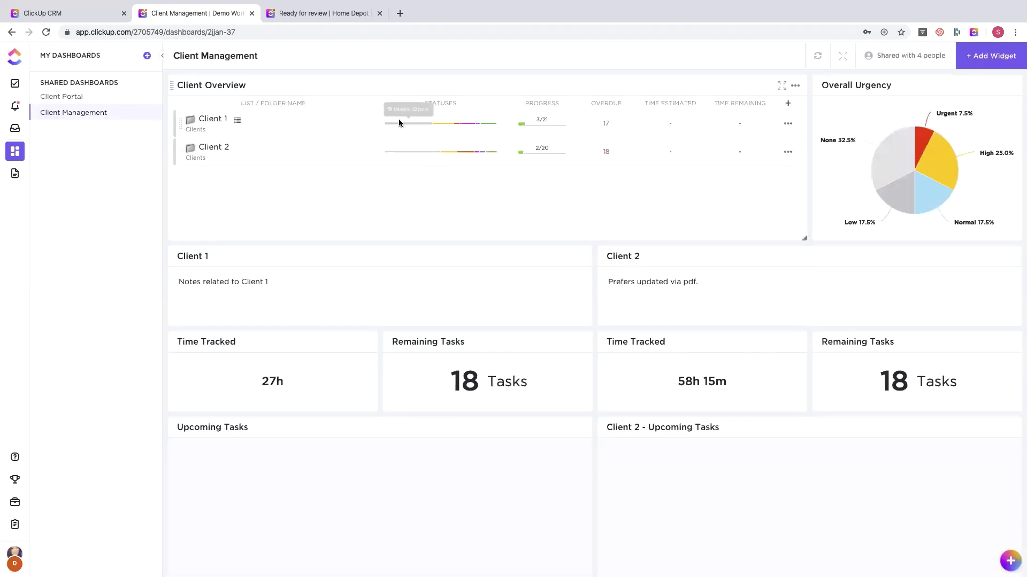
- Browse the Client Overview column choices without changing any columns
mouse_move(443, 124)
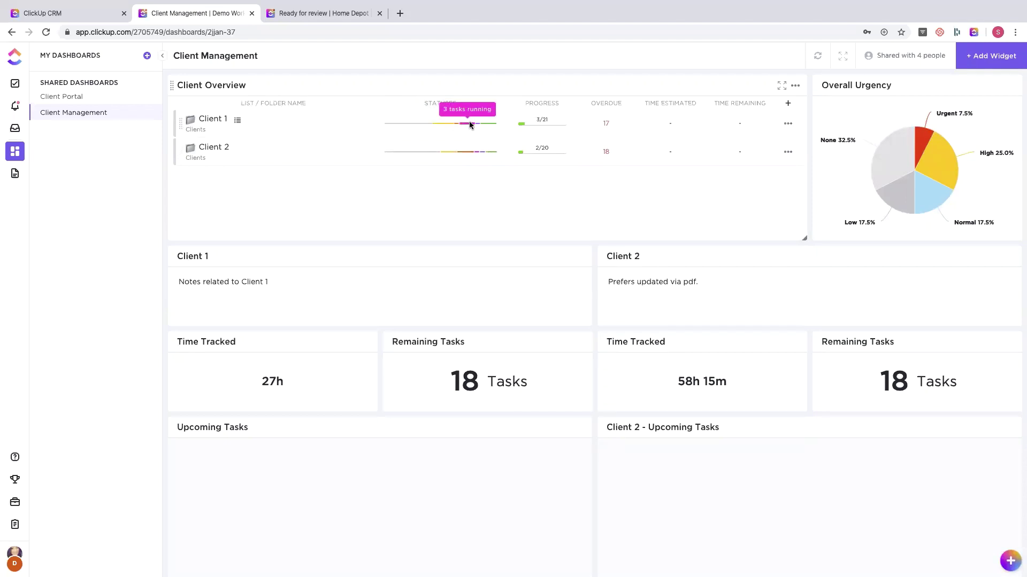
mouse_move(535, 126)
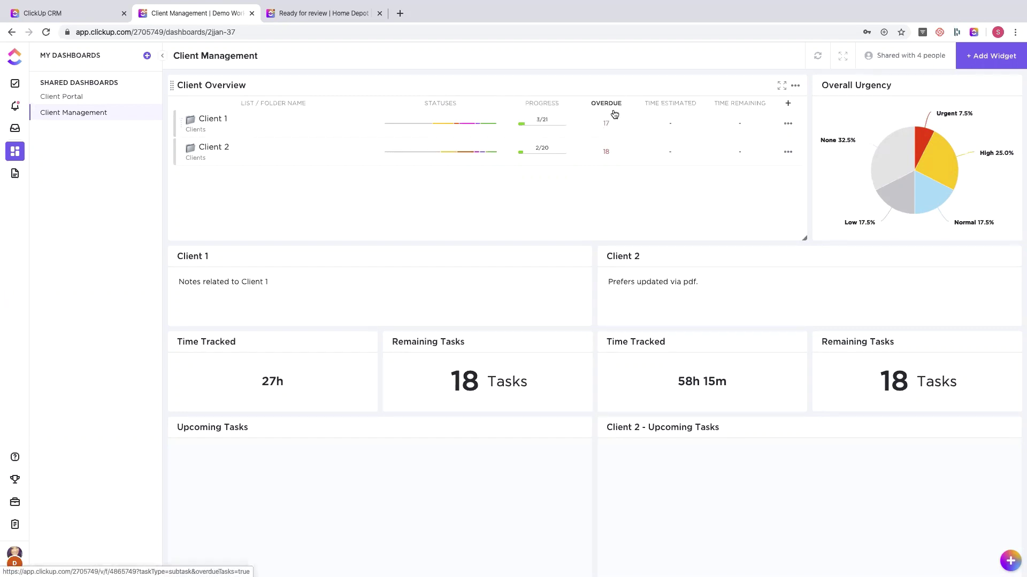
left_click(787, 103)
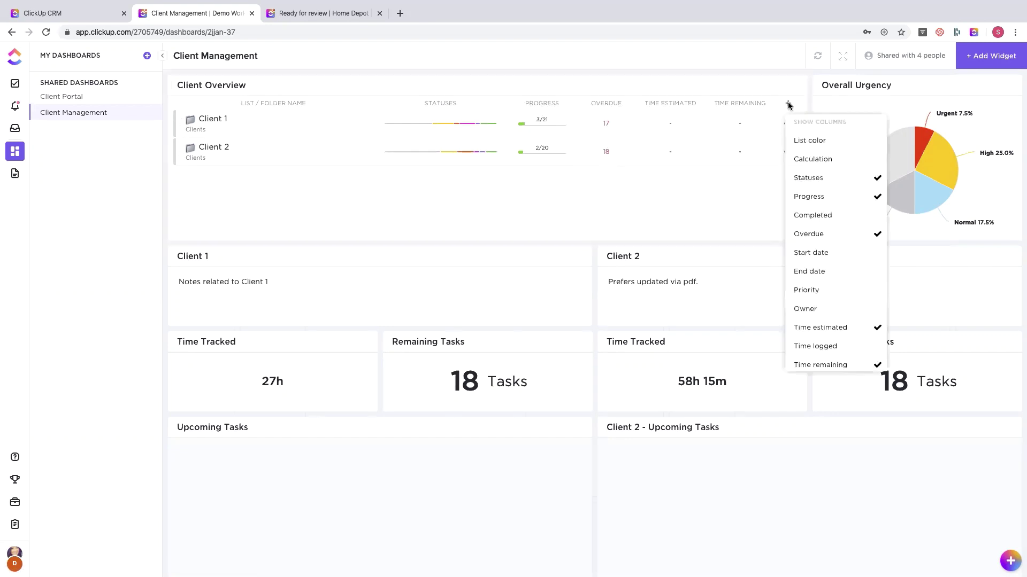
scroll(857, 278, "down", 1)
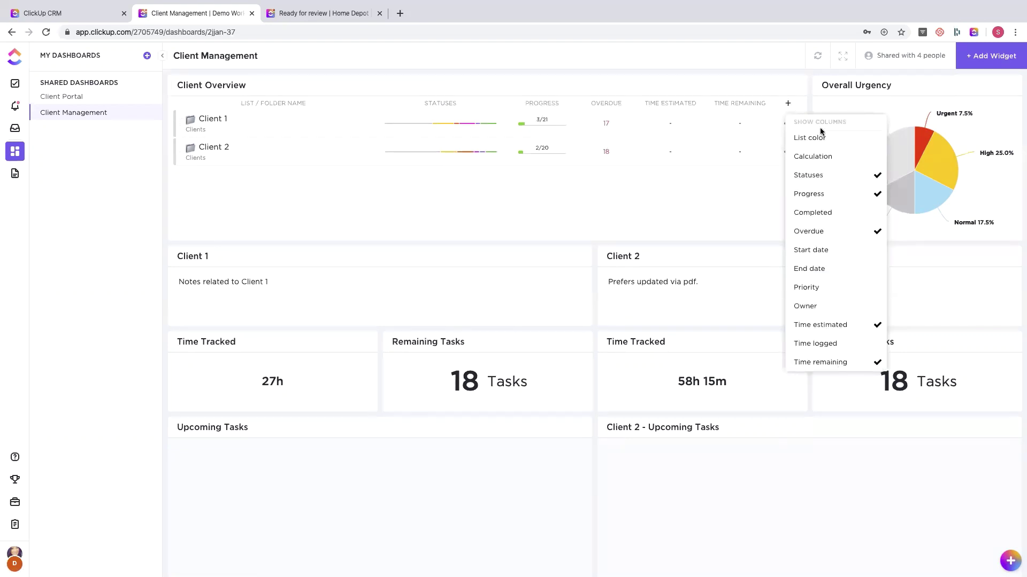
left_click(697, 189)
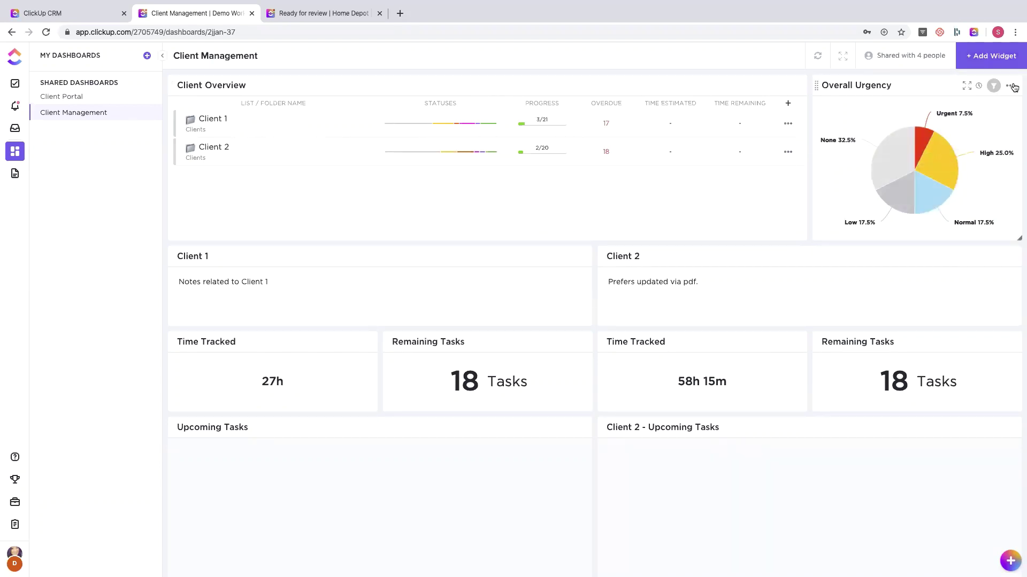
left_click(1011, 86)
left_click(968, 104)
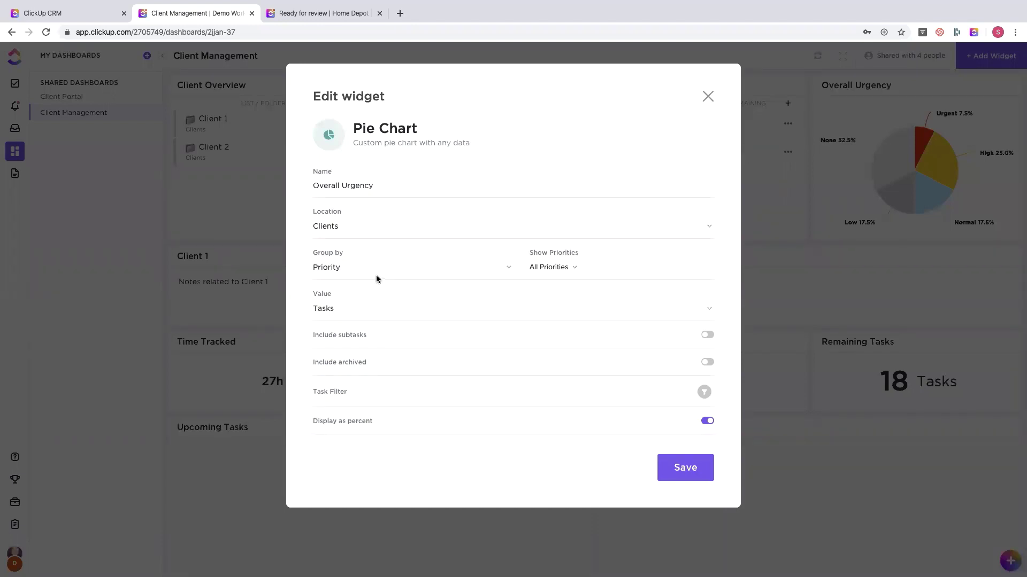
left_click(708, 97)
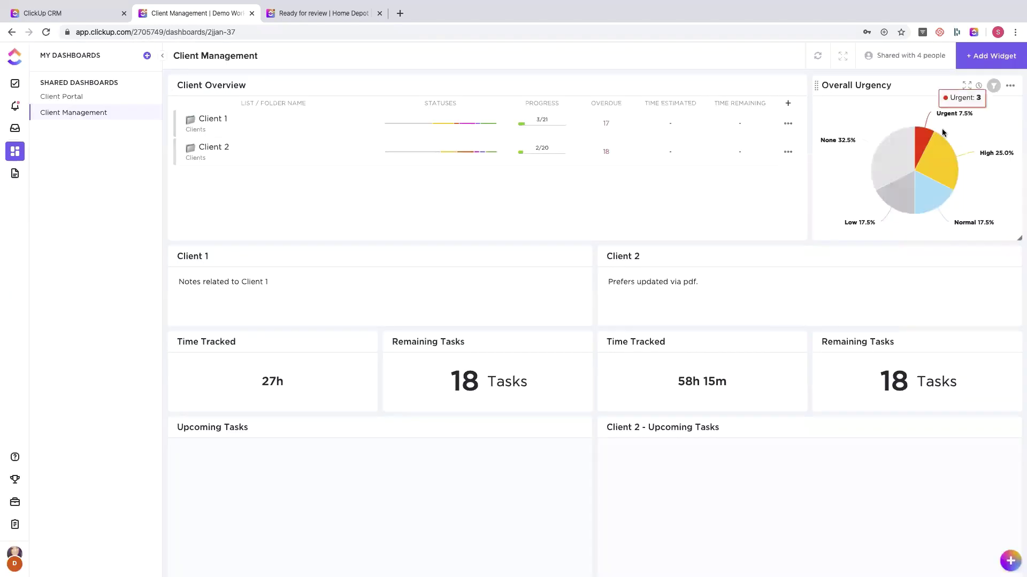
mouse_move(936, 152)
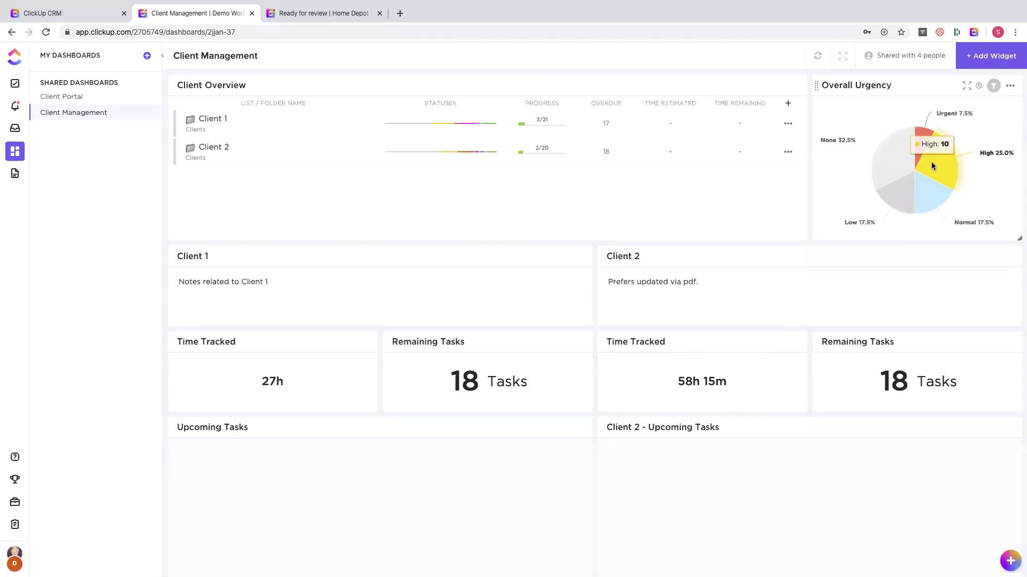
mouse_move(886, 145)
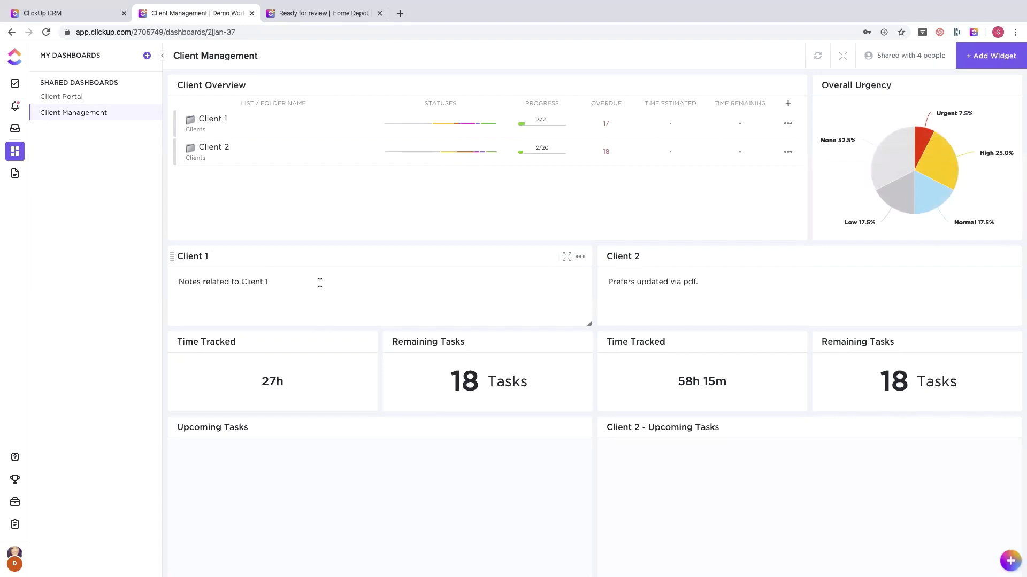
left_click(580, 257)
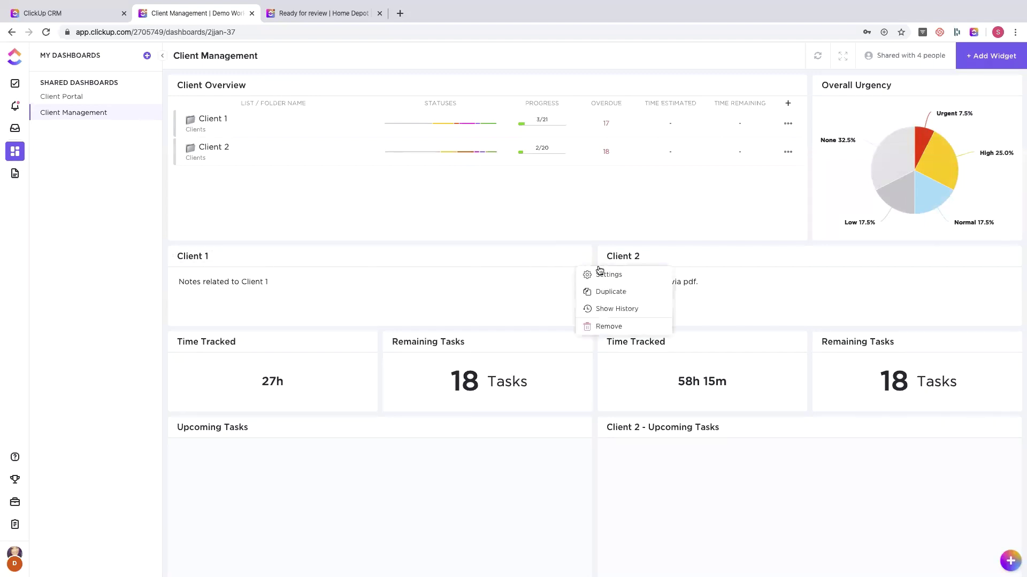
left_click(598, 273)
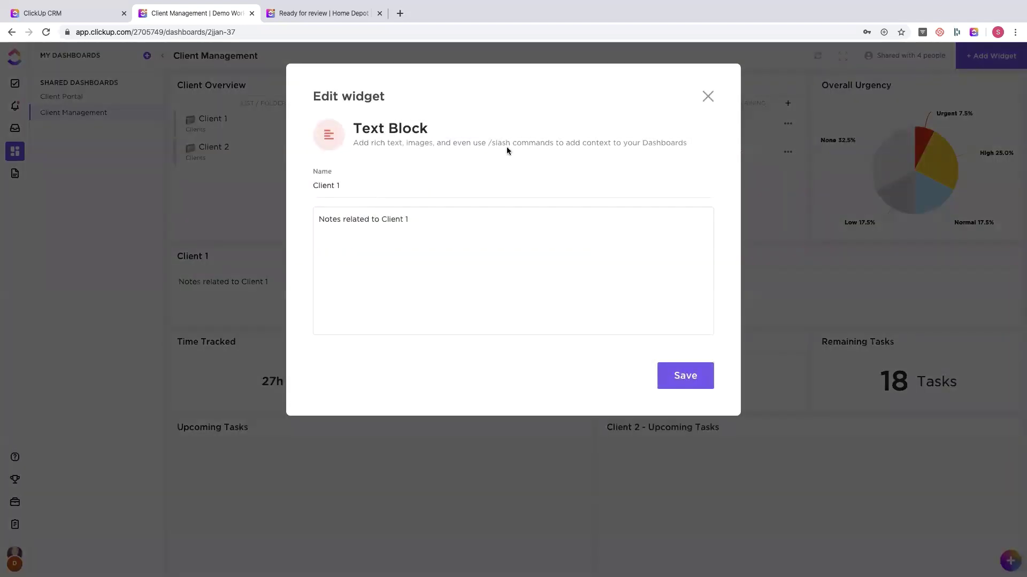
left_click(707, 96)
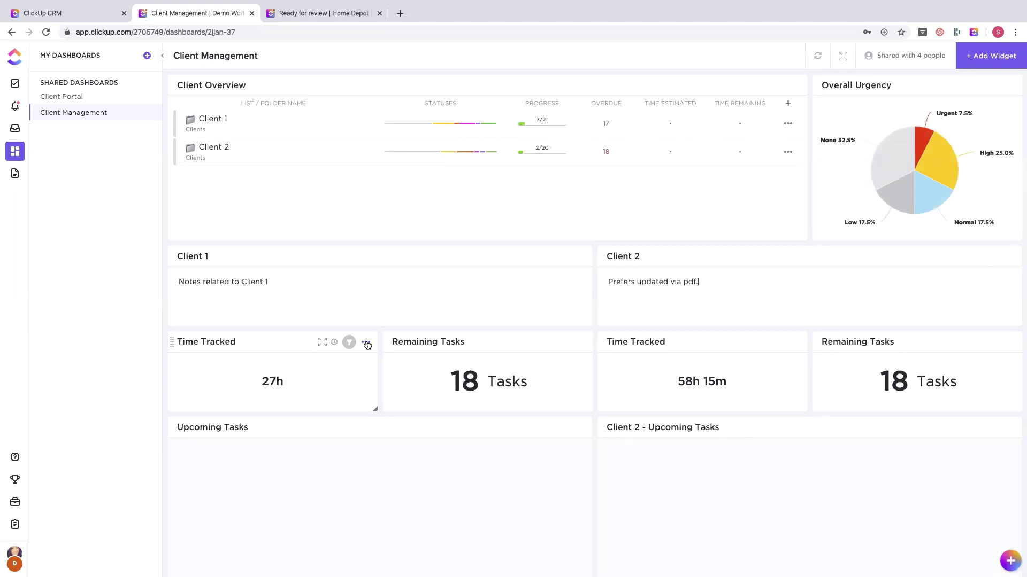
left_click(367, 345)
left_click(391, 362)
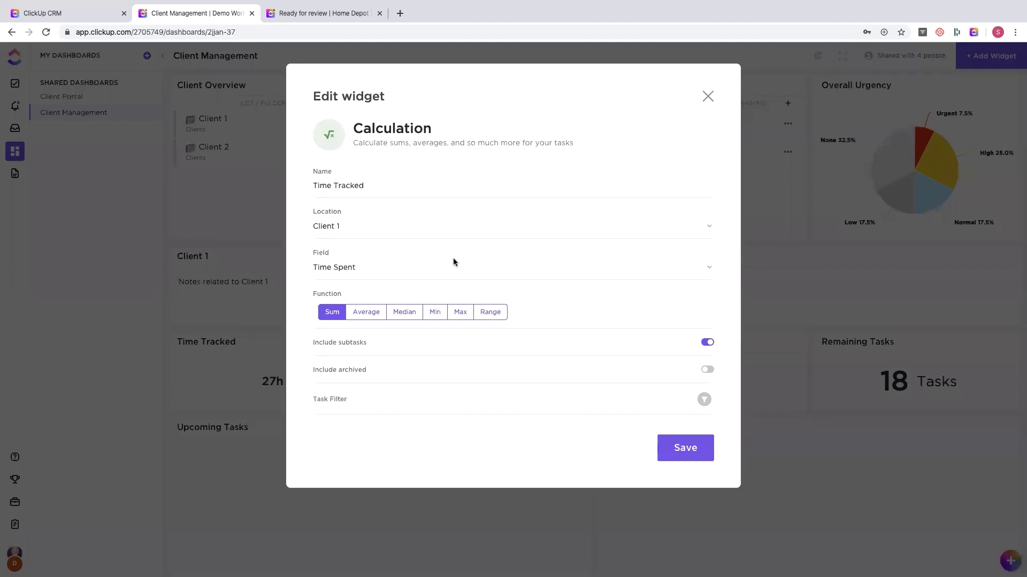
left_click(708, 96)
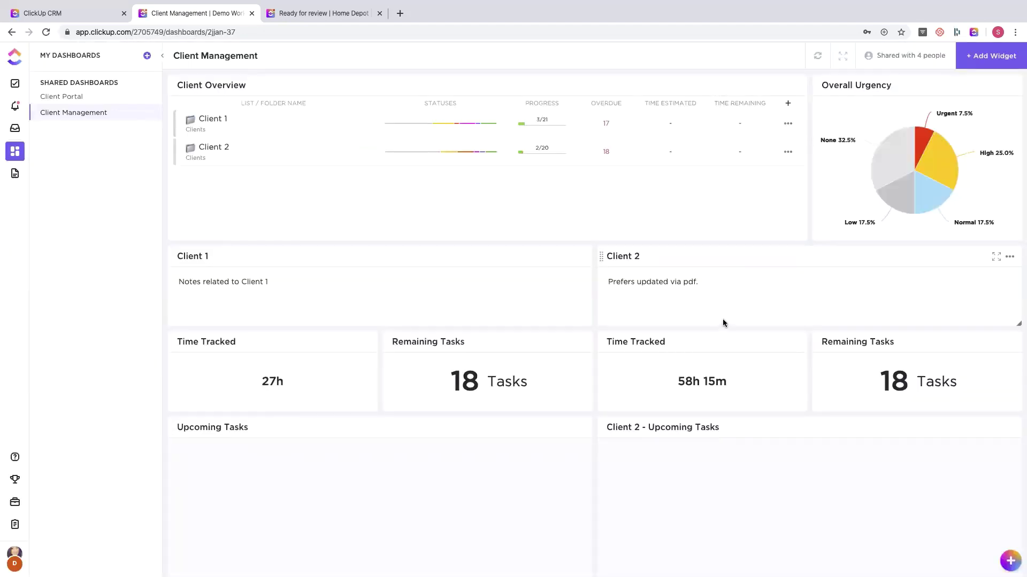
left_click(580, 344)
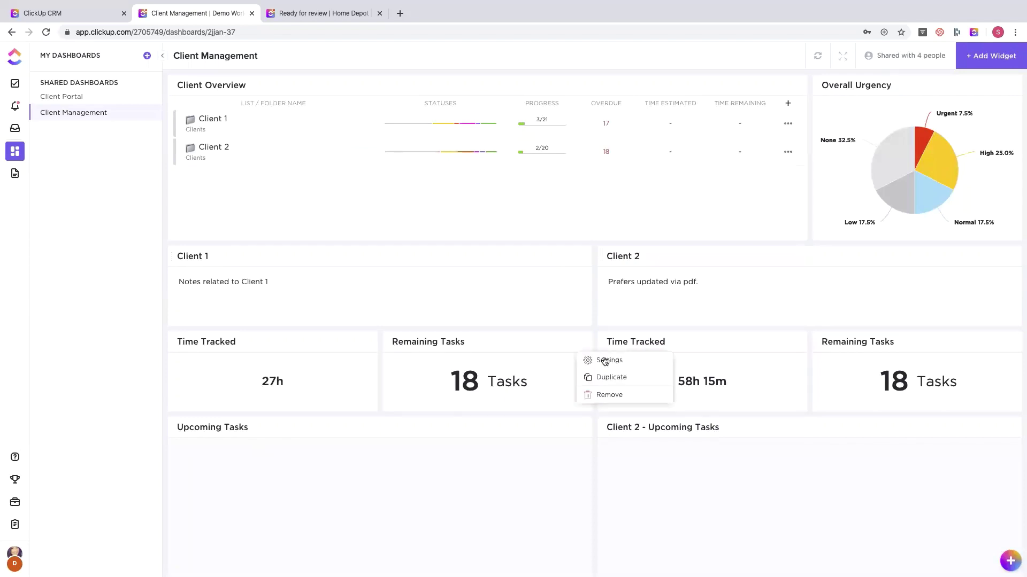
left_click(609, 362)
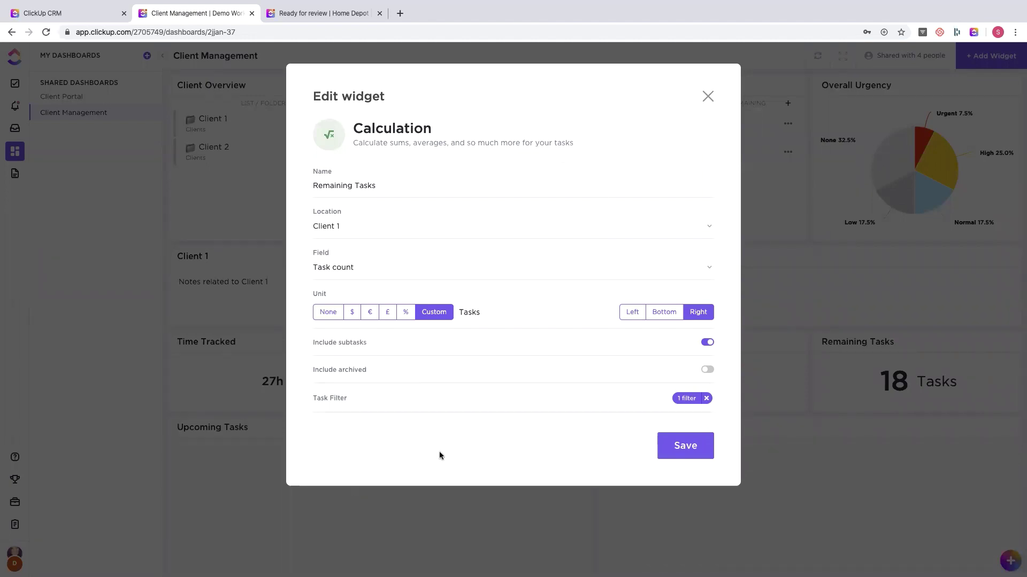
left_click(708, 97)
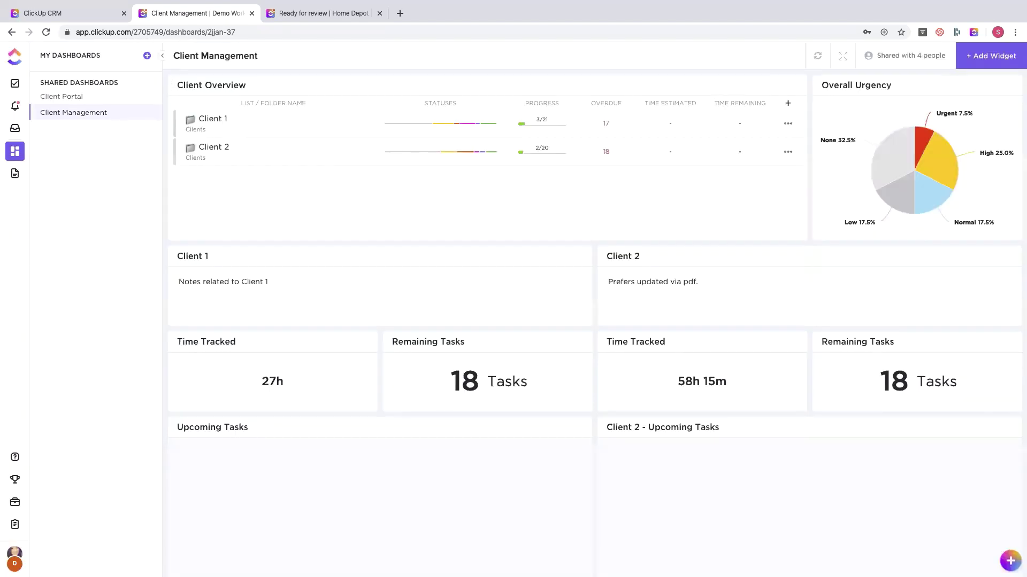
- Switch to the webinar workspace and show the Clients space as a task list
left_click(15, 558)
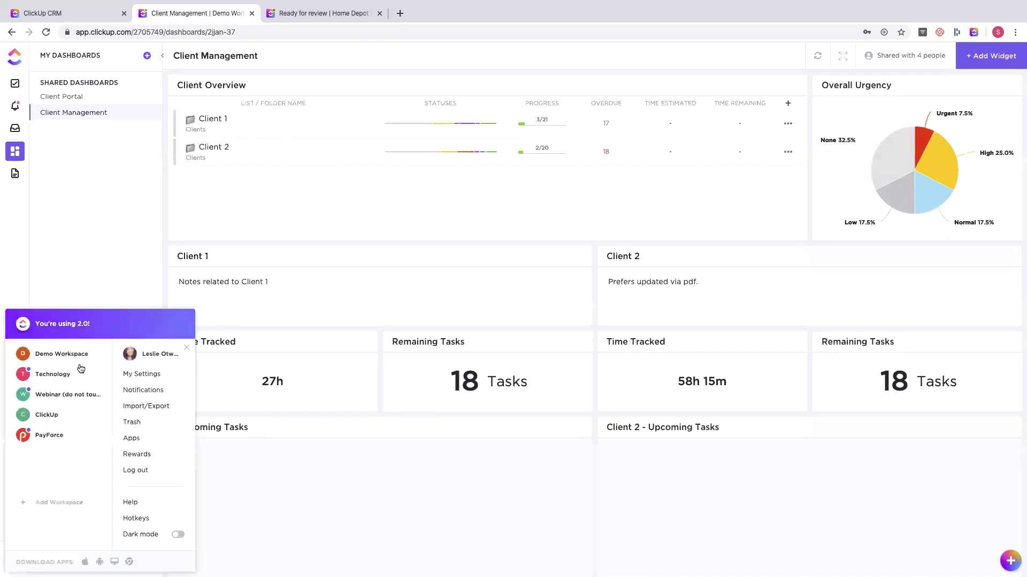
left_click(46, 401)
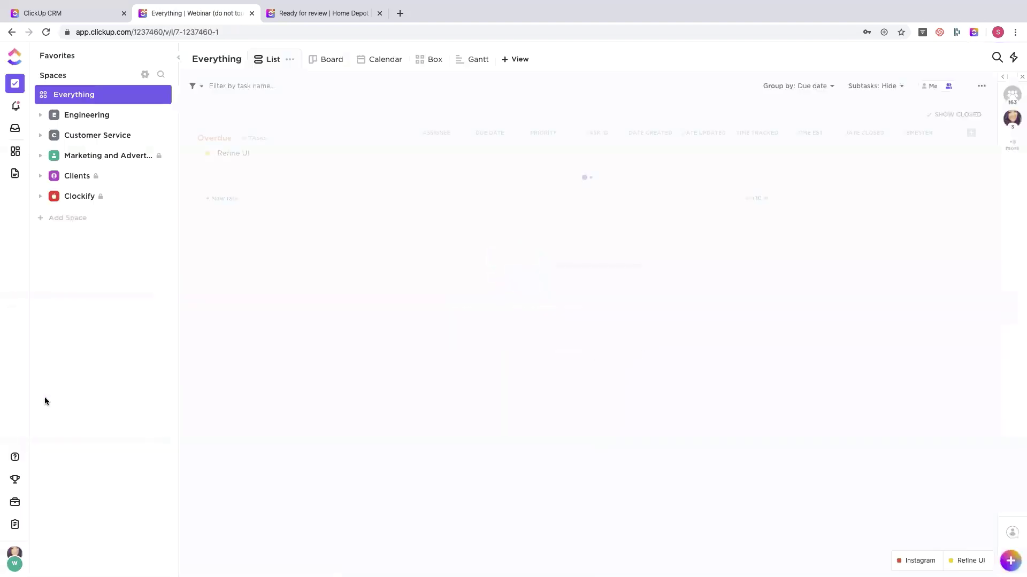
left_click(73, 179)
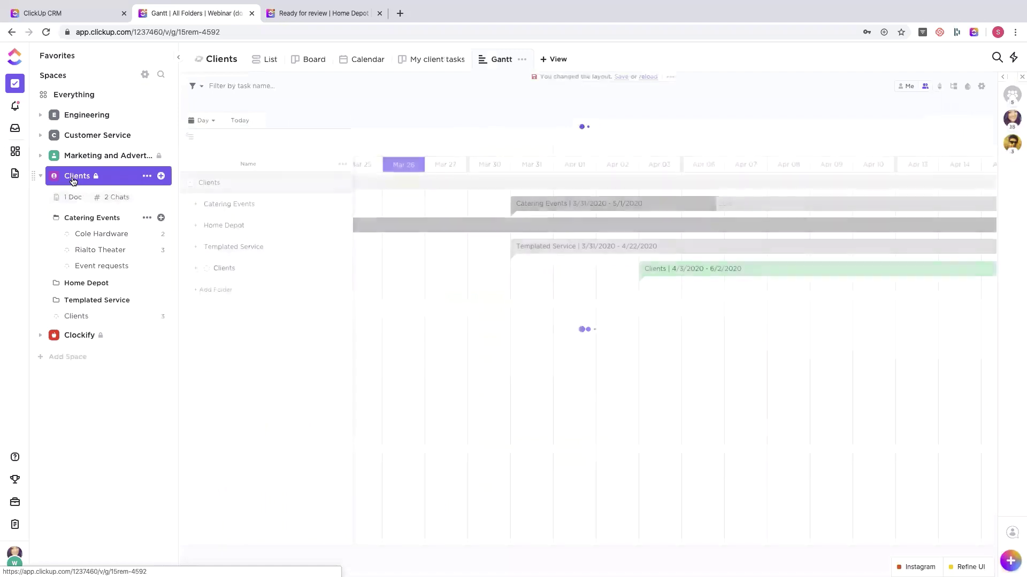
left_click(253, 61)
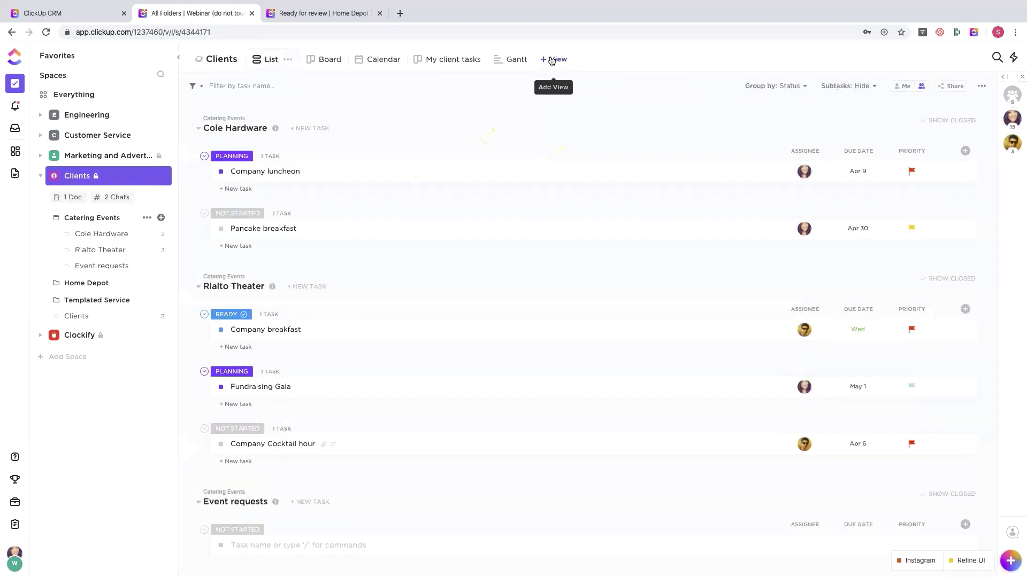
- Open and close the + View panel, then expand the Favorites section in the sidebar
left_click(551, 59)
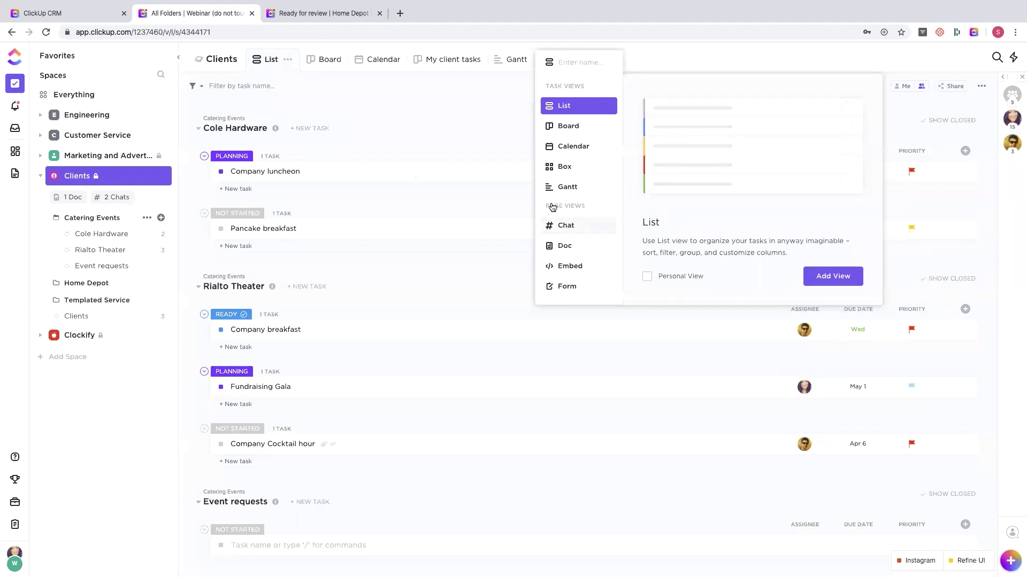
left_click(377, 110)
left_click(148, 57)
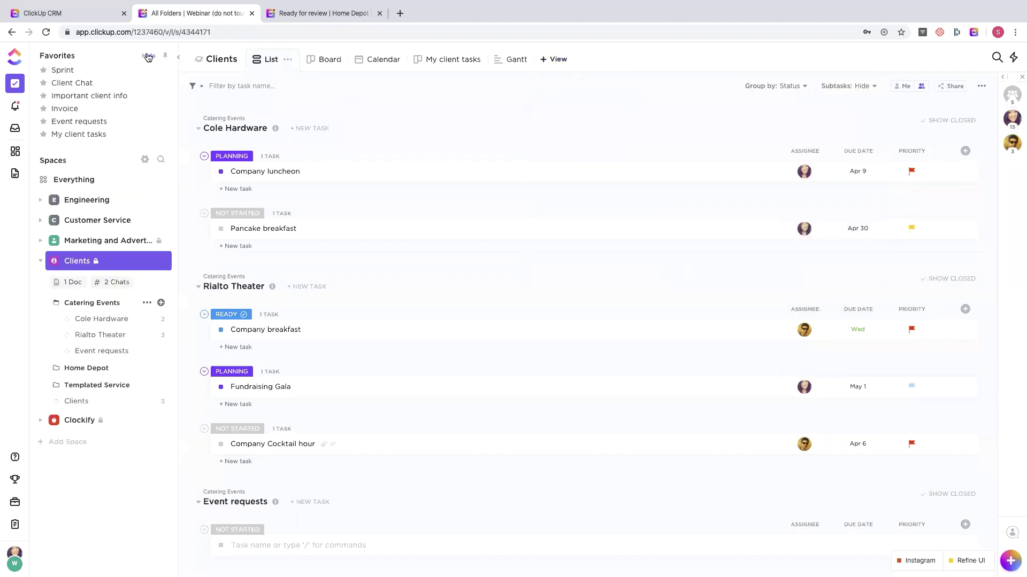
- Open the Home Depot chat from the Client Chat favourite, then its embedded Invoice sheet
left_click(78, 84)
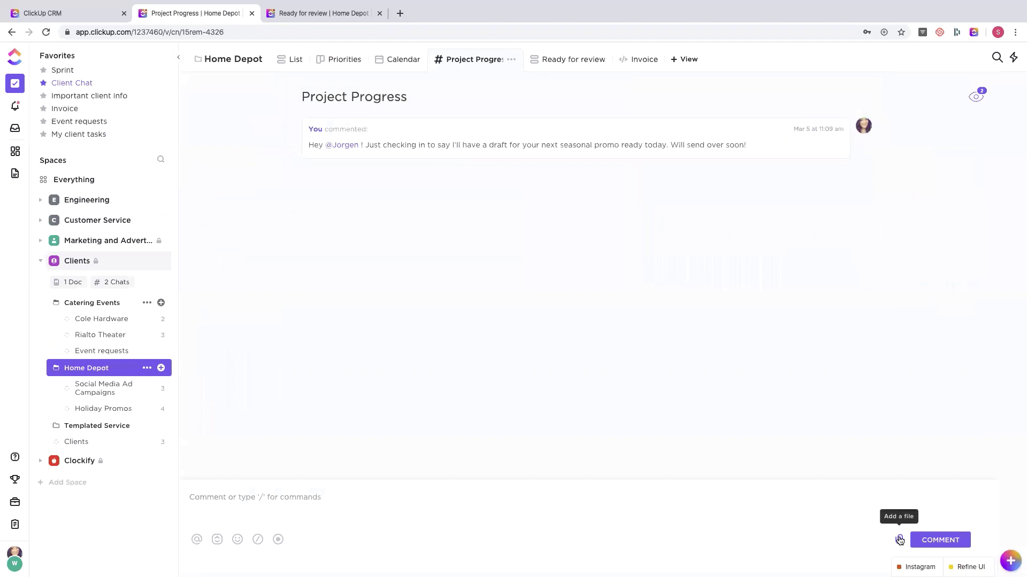
left_click(899, 541)
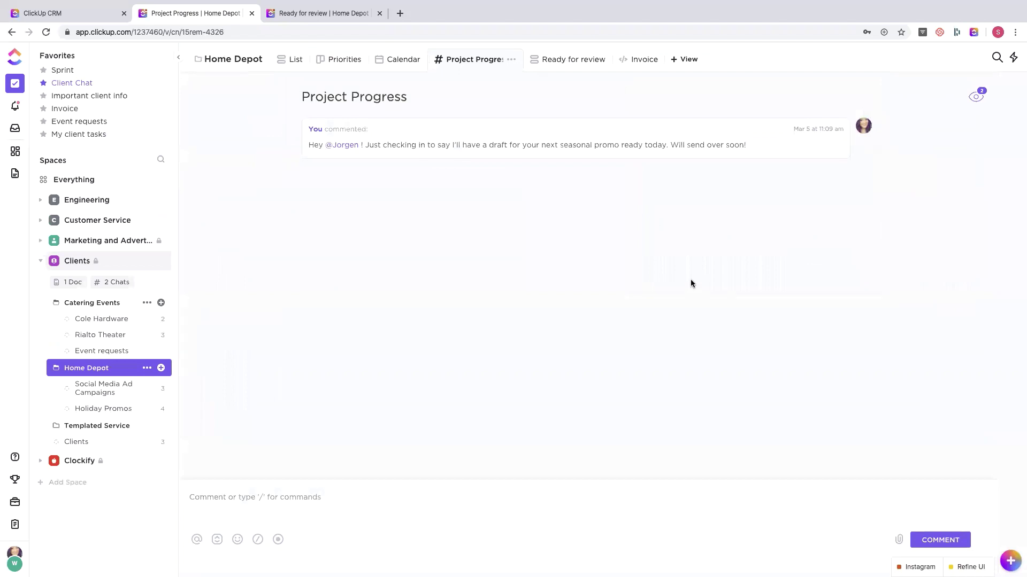
left_click(685, 59)
left_click(638, 61)
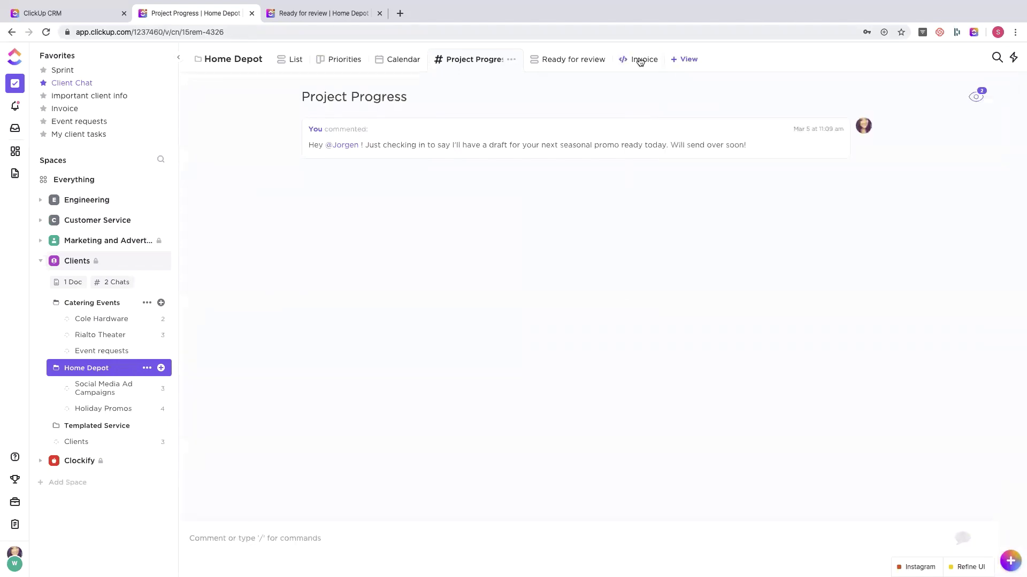
left_click(632, 61)
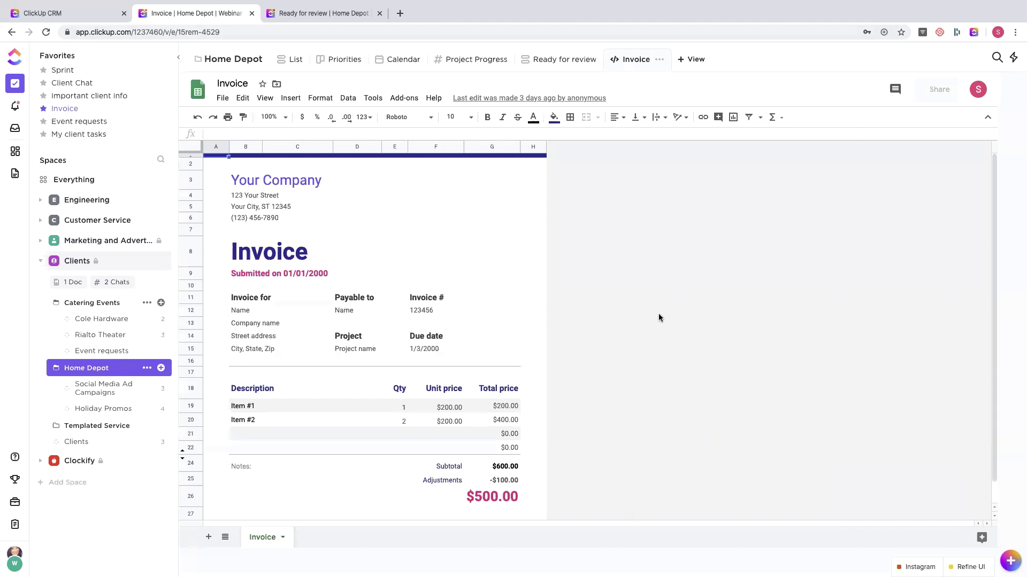
- Leave the invoice sheet and open the Important client info favourite page
left_click(695, 60)
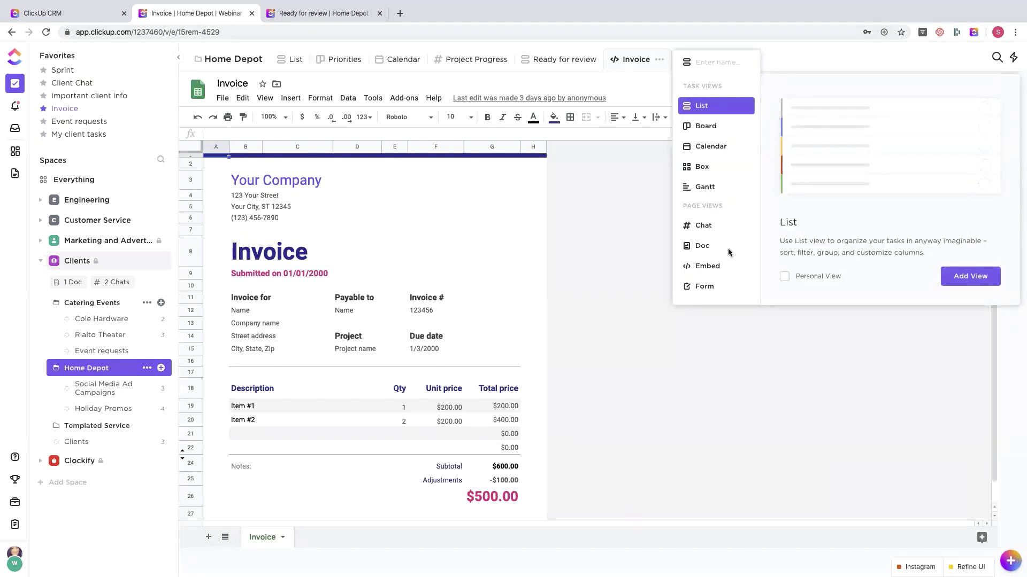
left_click(615, 244)
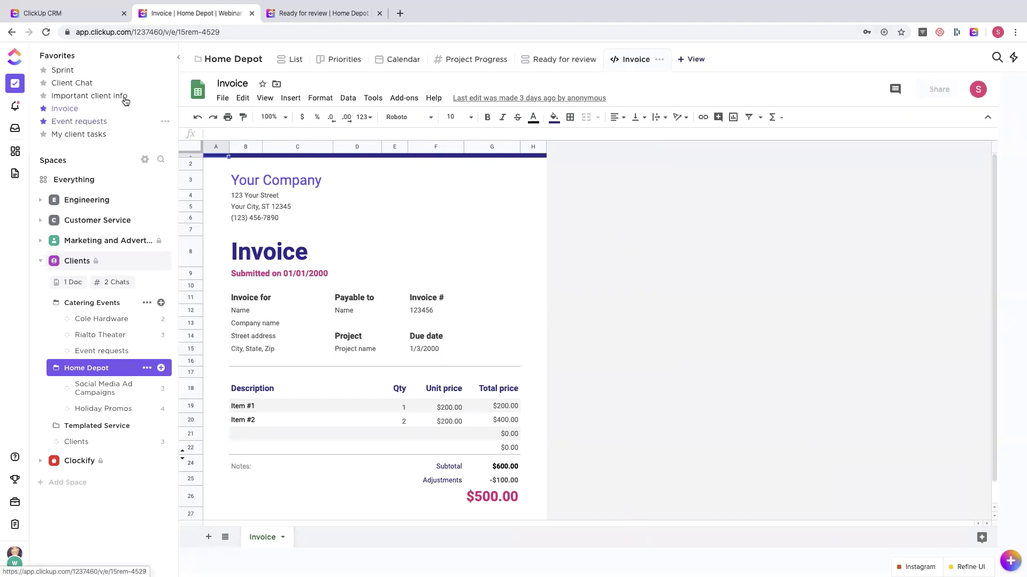
left_click(93, 98)
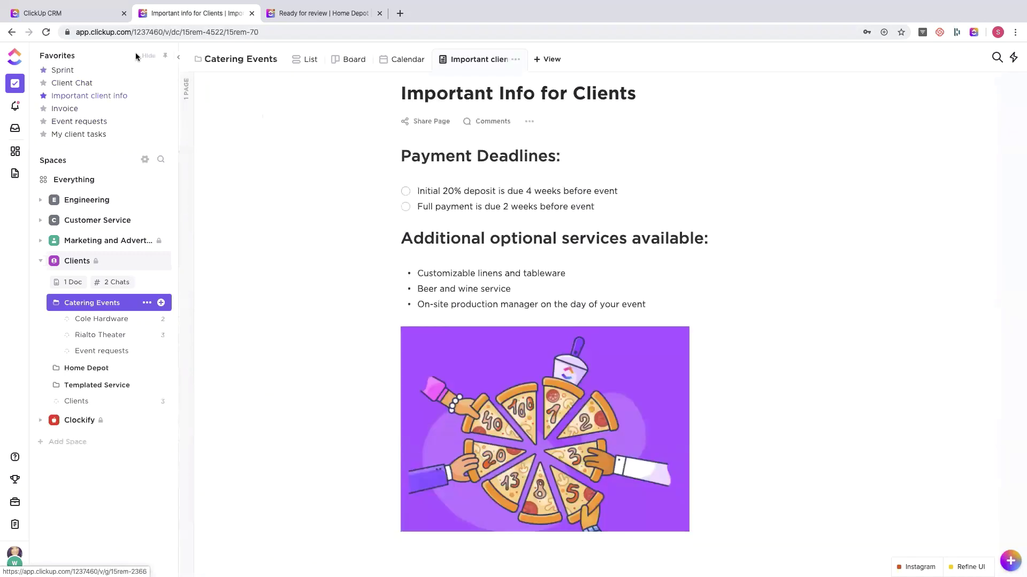
- Hide Favorites and open the doc's Pages list, selecting the Important Info for Clients page
left_click(148, 56)
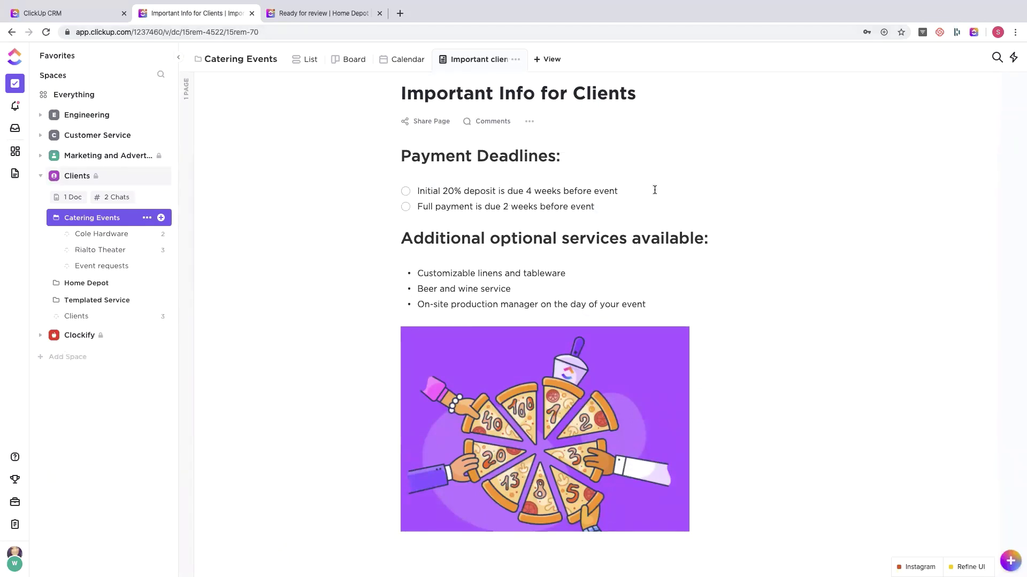
left_click(185, 96)
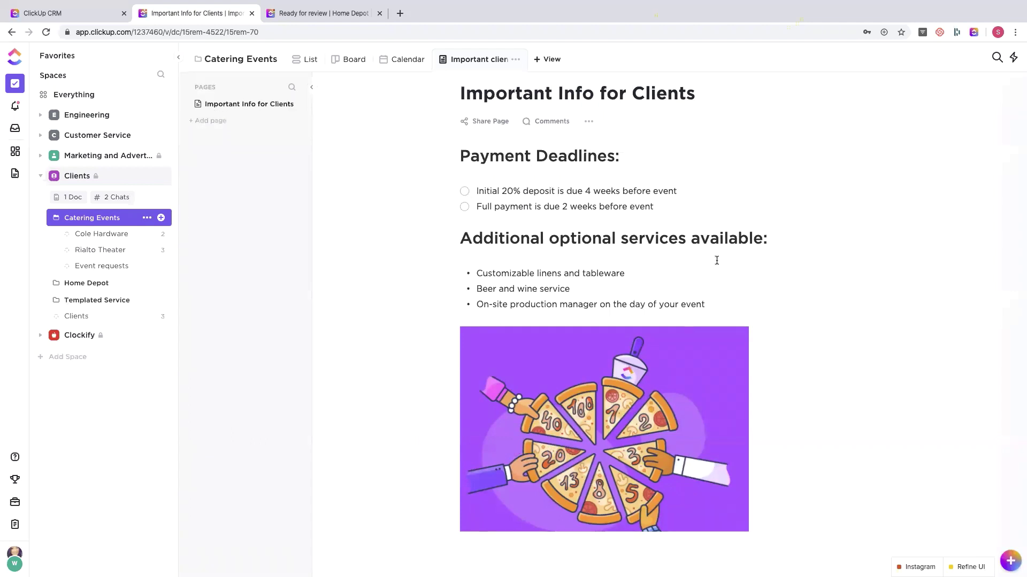
scroll(639, 262, "down", 2)
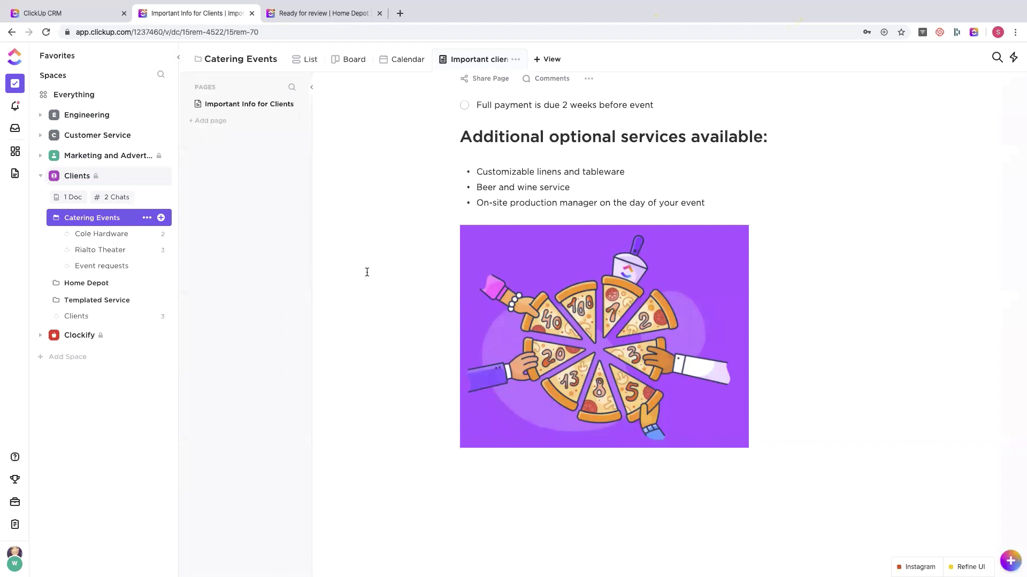
scroll(366, 270, "up", 2)
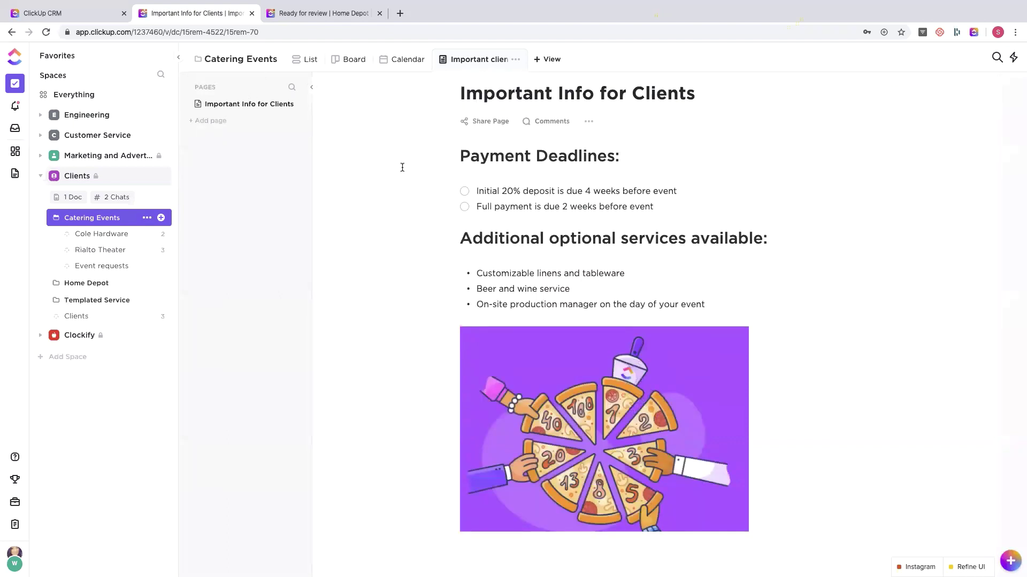
left_click(231, 108)
- Turn on the page's public link, check its access setting, then switch it back off
left_click(473, 121)
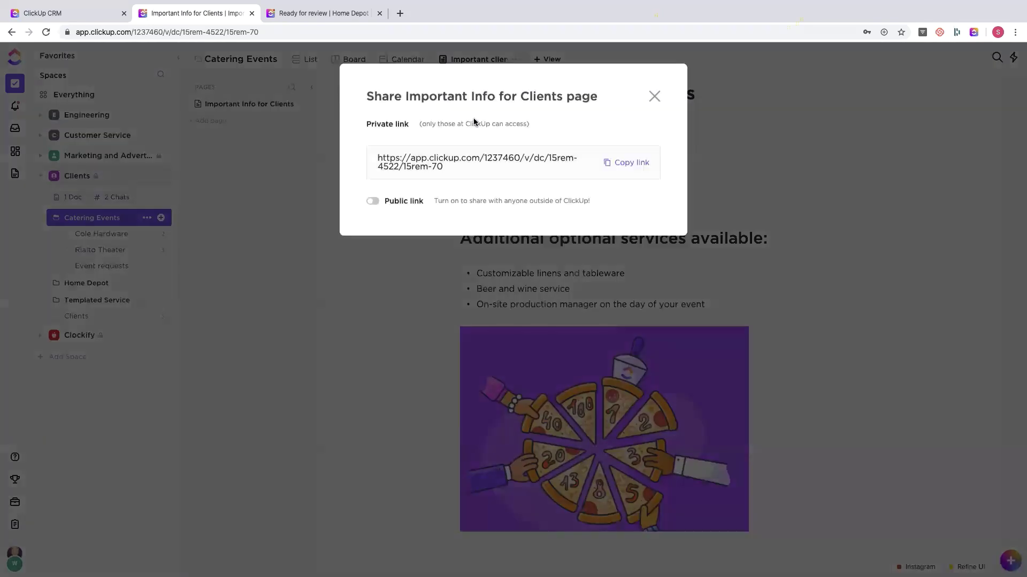
left_click(372, 201)
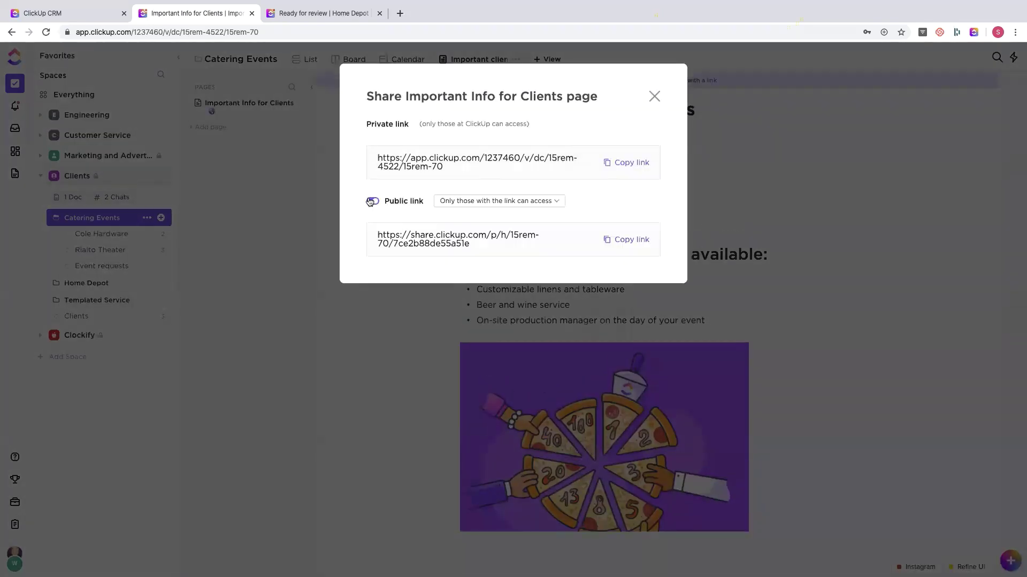
left_click(531, 201)
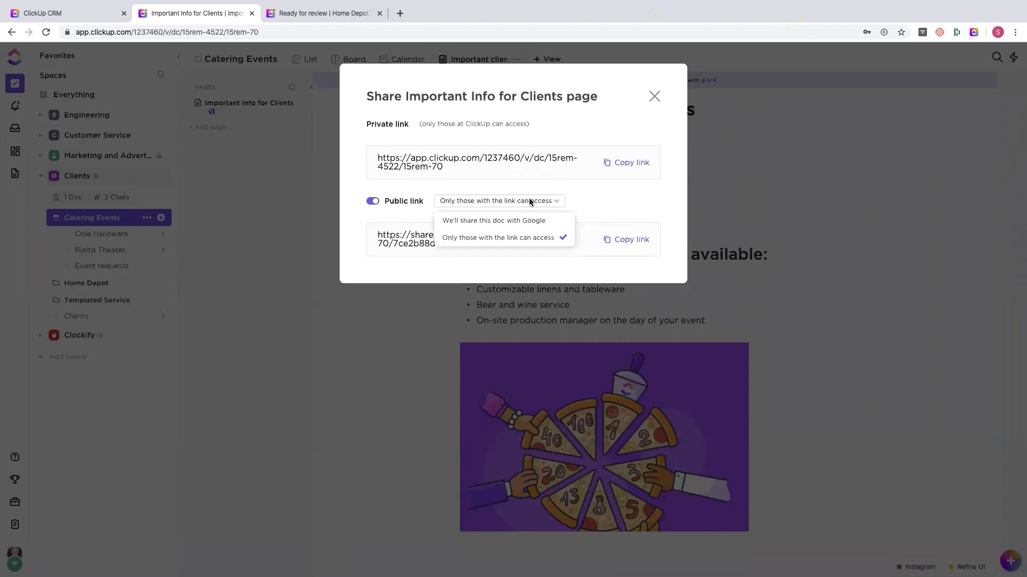
left_click(372, 201)
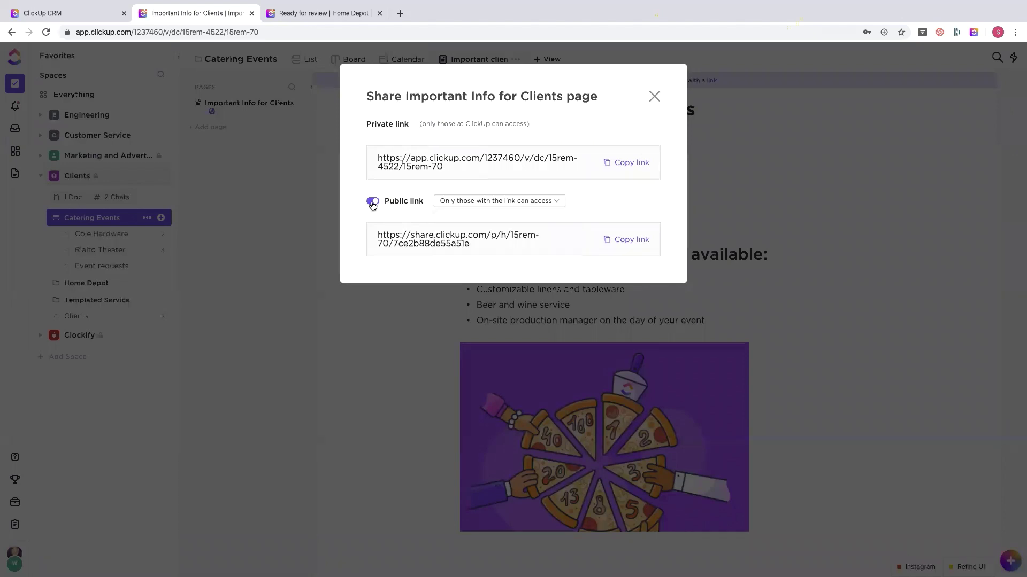
left_click(653, 98)
left_click(540, 61)
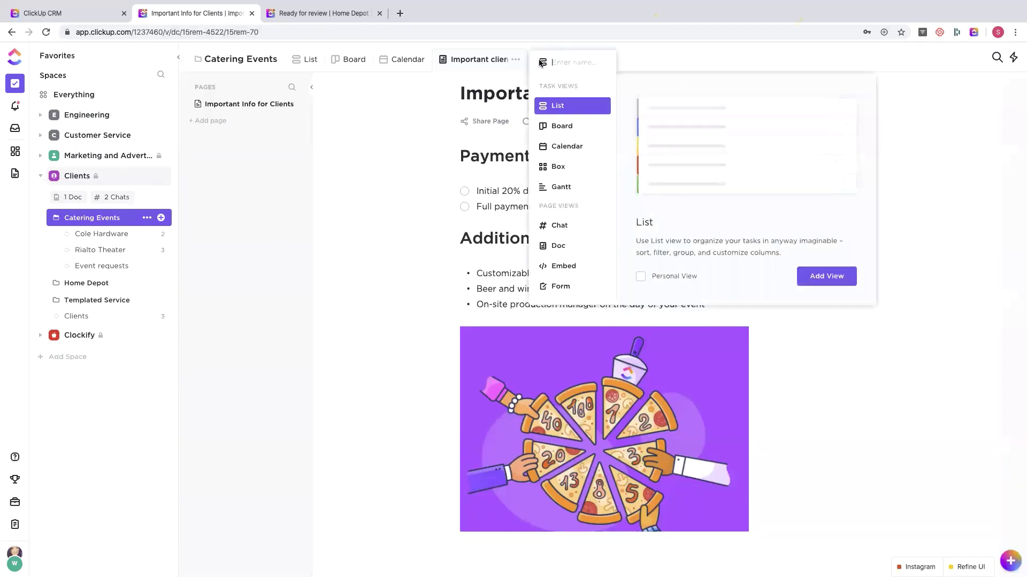
- Open the Event requests form and scroll through its intro, Name, Contact number, date and attendee fields
left_click(387, 216)
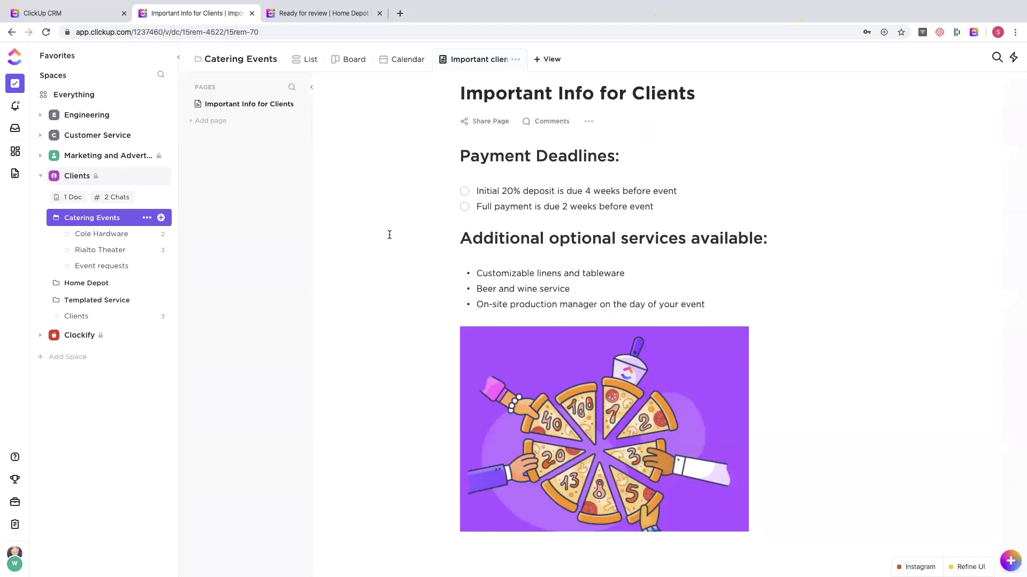
left_click(112, 266)
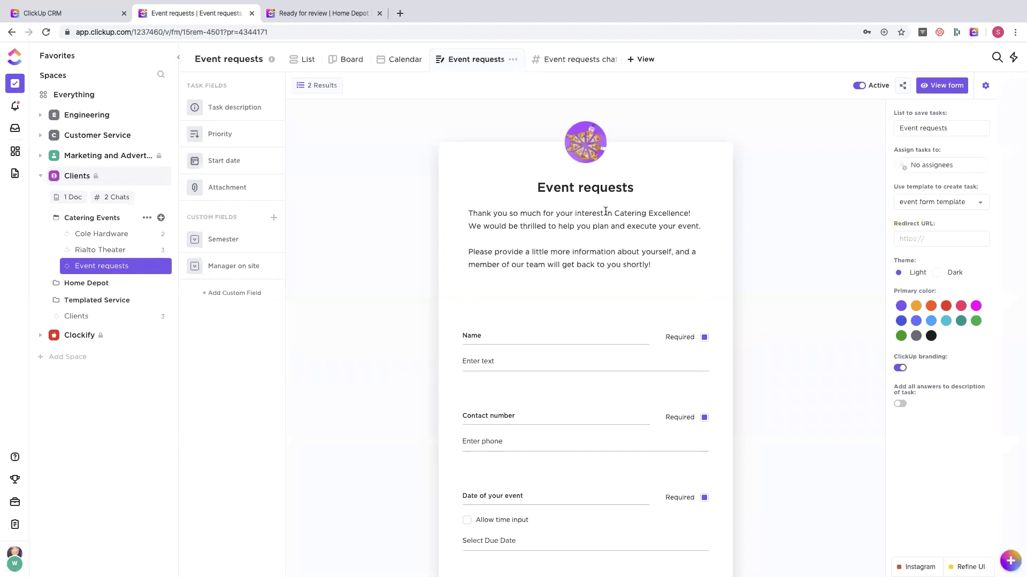
left_click(550, 223)
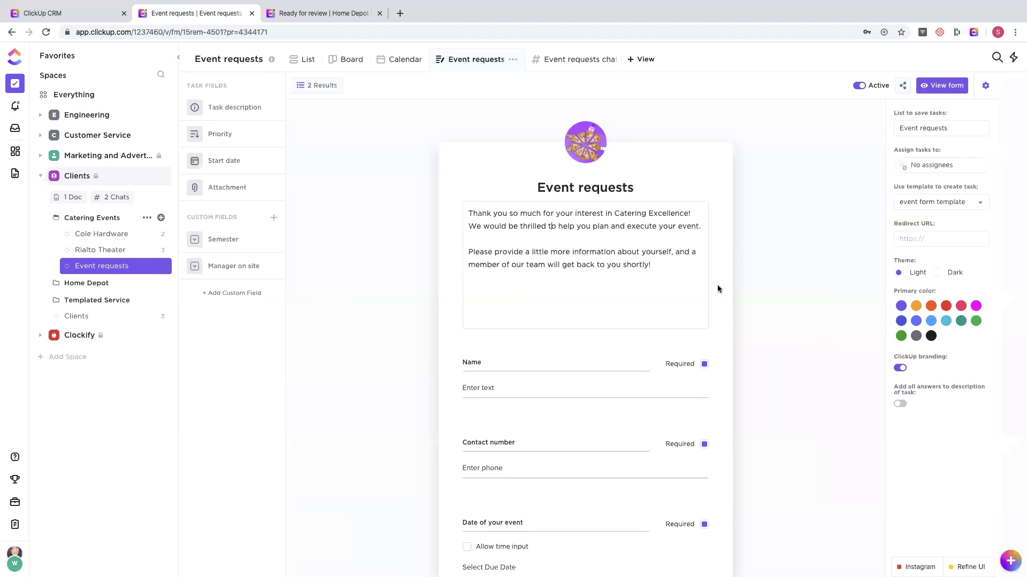
left_click(772, 265)
scroll(515, 318, "down", 2)
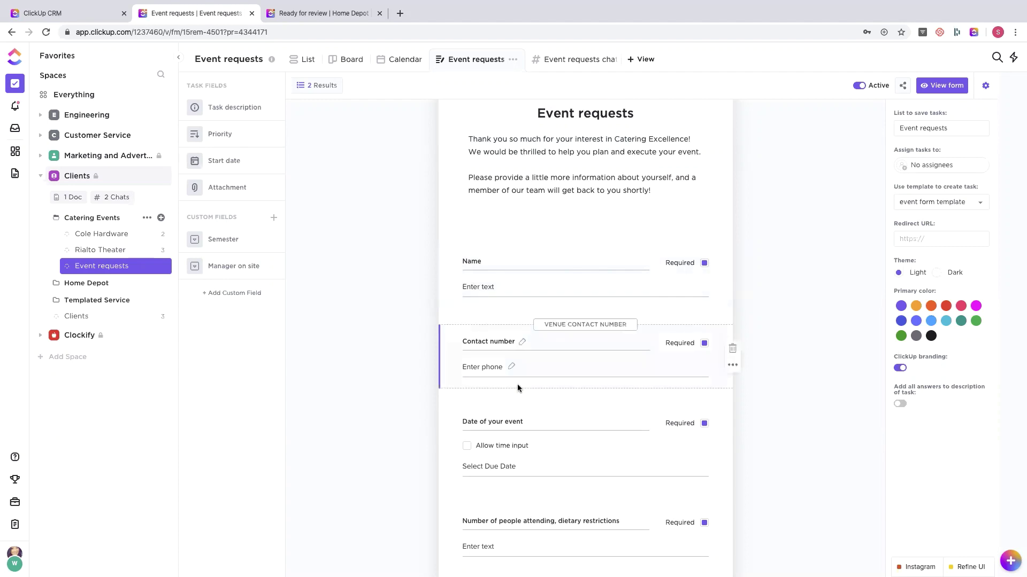
scroll(518, 384, "down", 3)
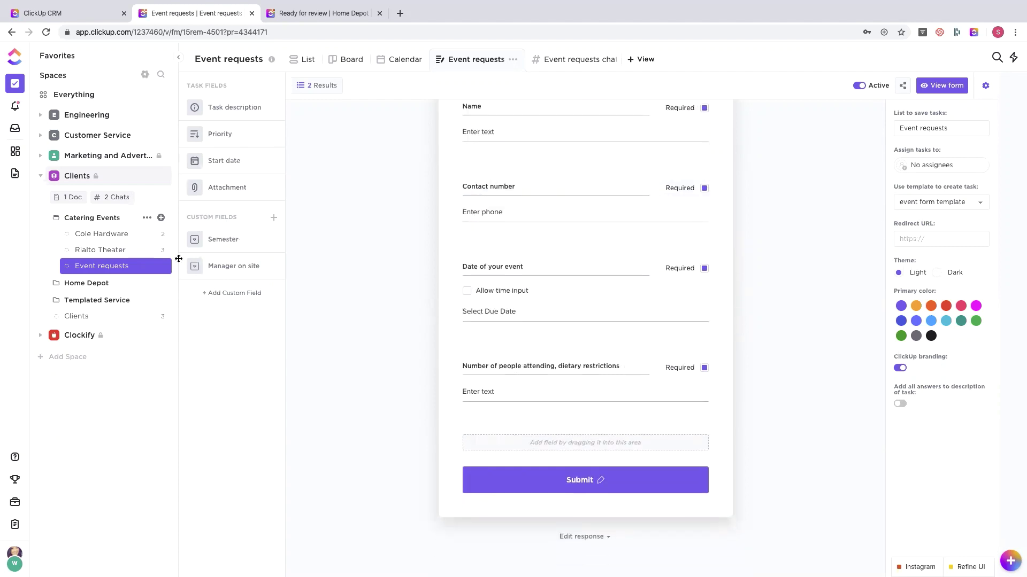
- Cancel a new custom field, then open the form's task template dropdown
left_click(225, 294)
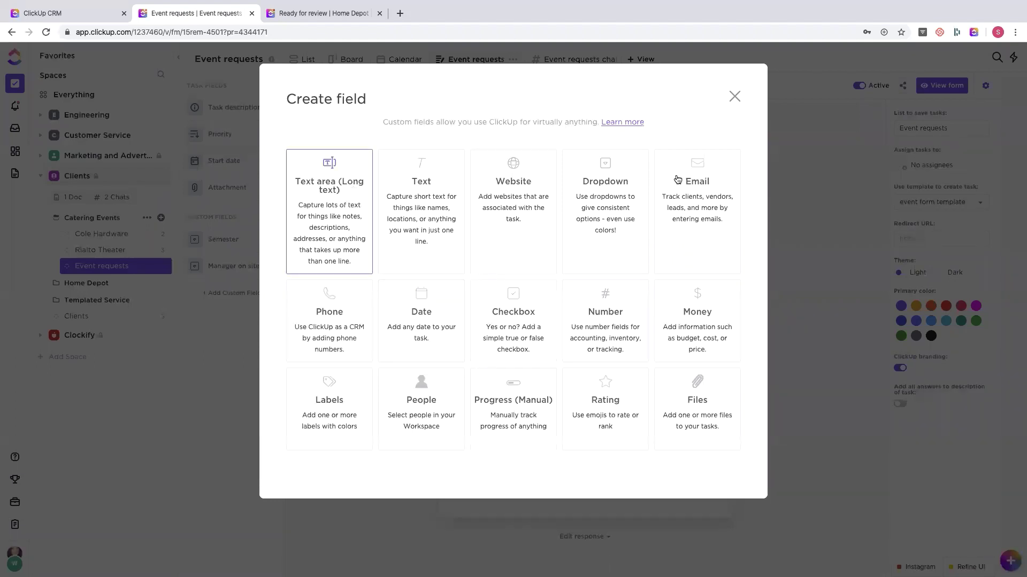
left_click(733, 96)
scroll(775, 362, "up", 5)
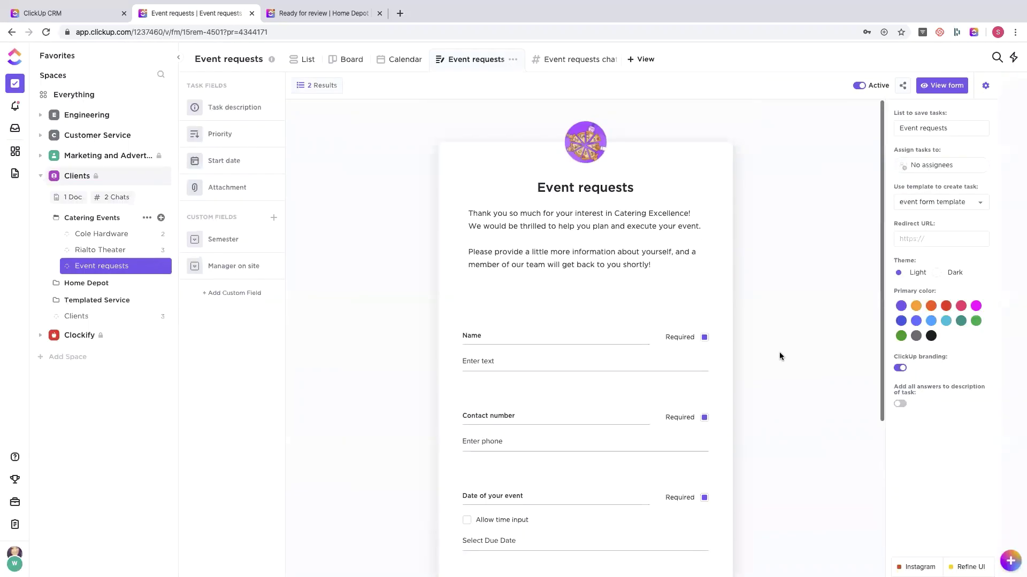
left_click(975, 202)
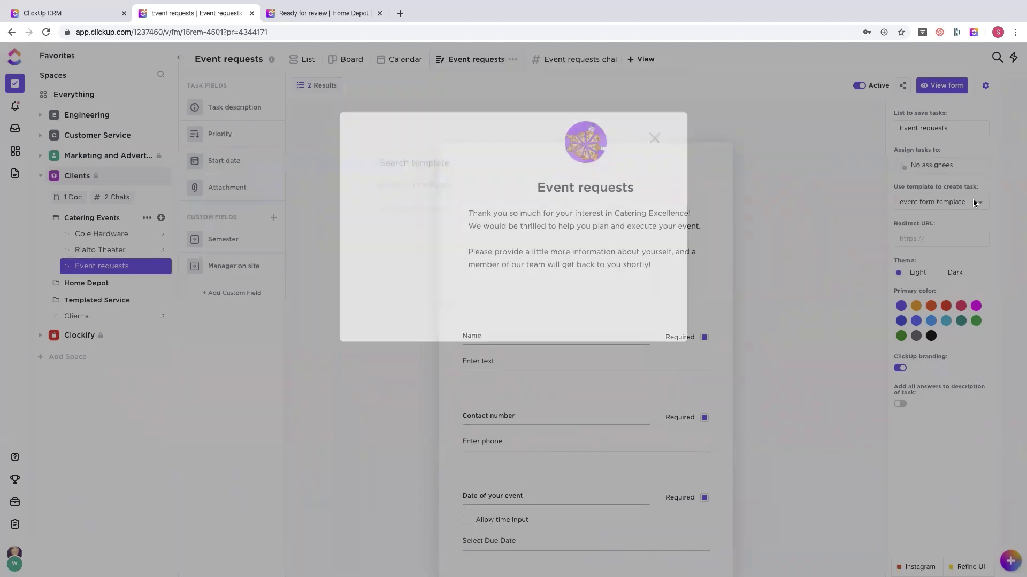
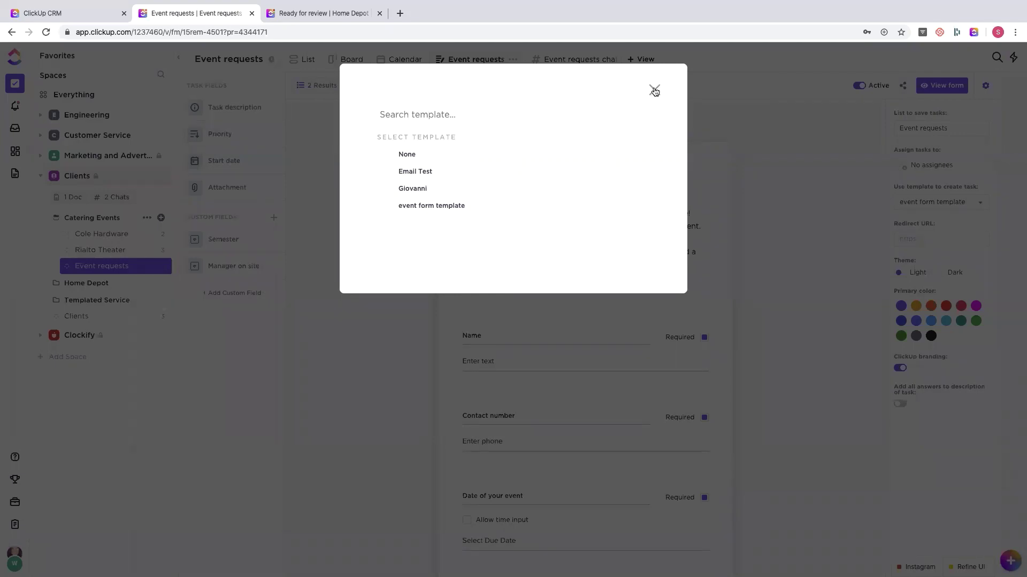
- Close the template picker so the Event requests form keeps the 'event form template'
left_click(655, 91)
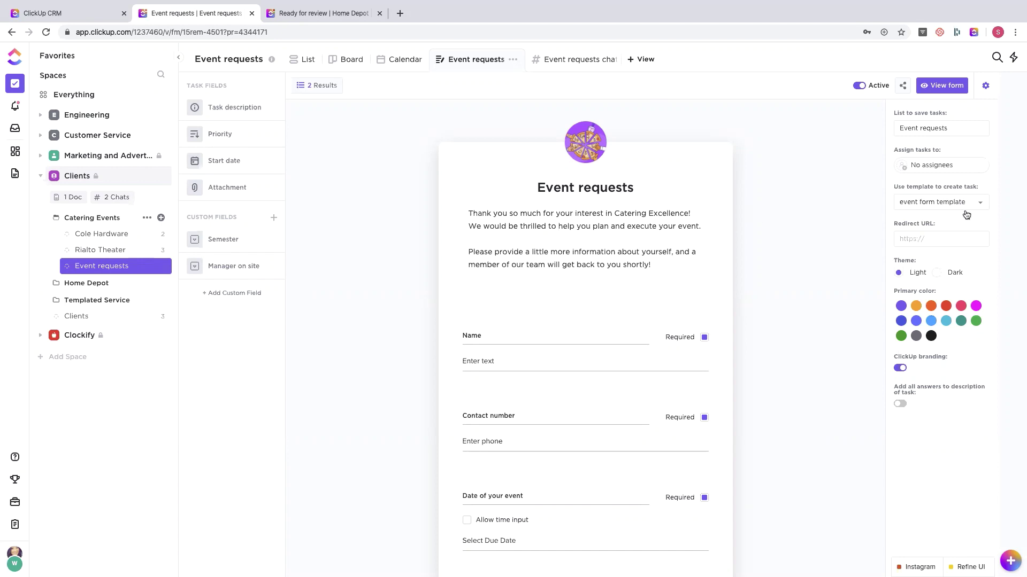
- Copy the Event requests form's direct share link and load it in a new browser tab
left_click(904, 86)
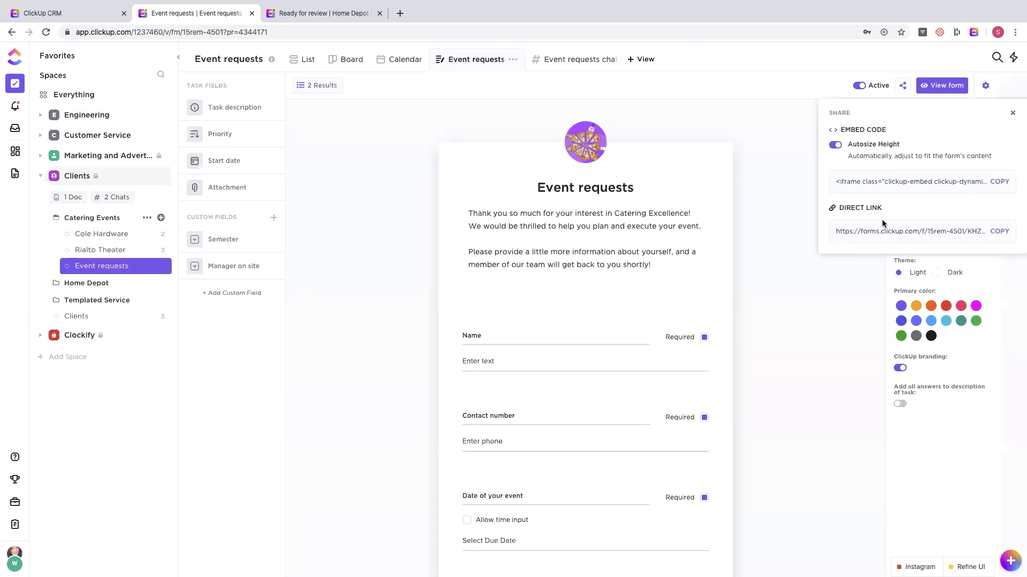
left_click(998, 232)
left_click(400, 13)
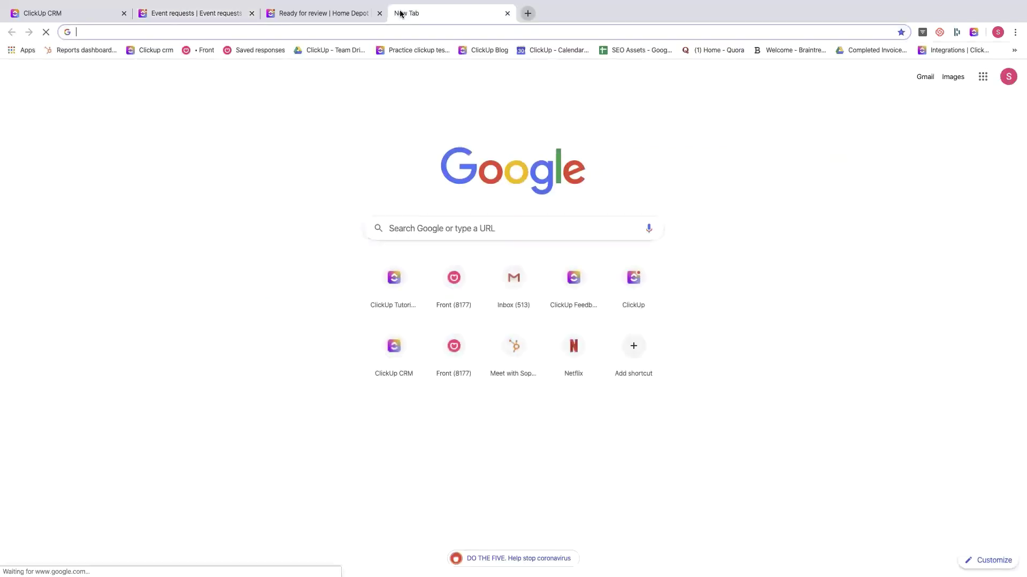
key("ctrl+v")
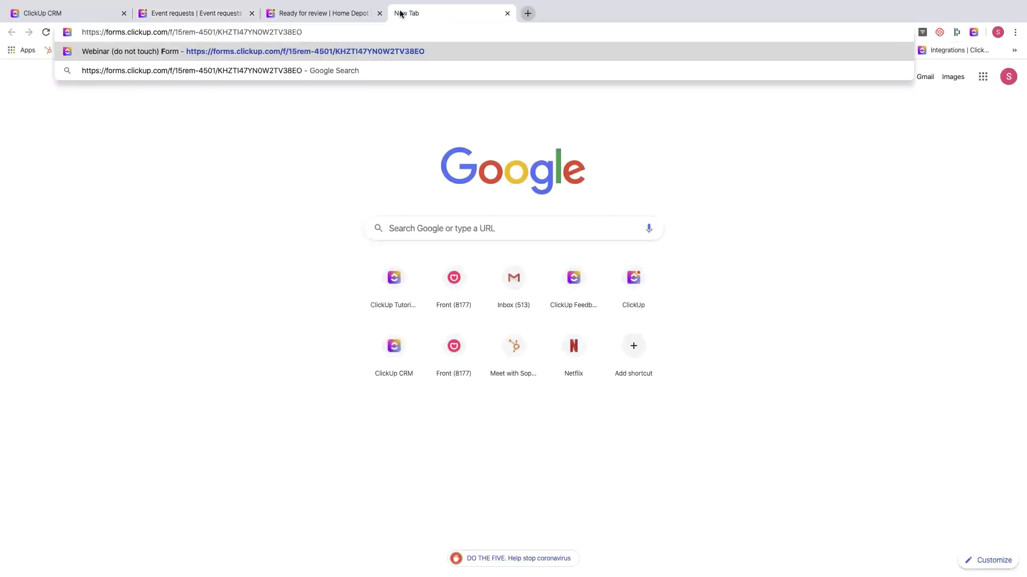
key("Return")
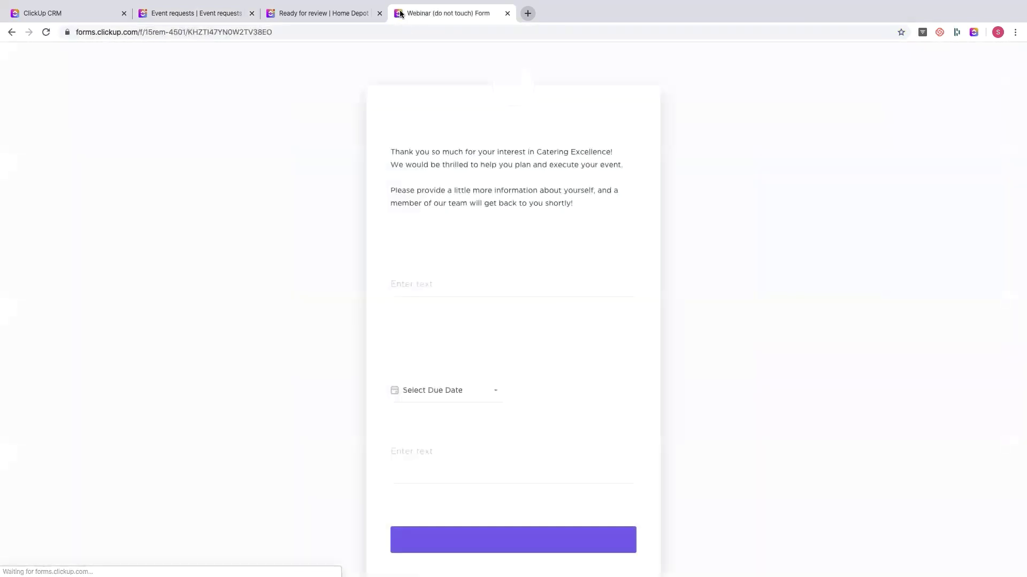
- Fill in a requester name, contact number, Mar 31 date and 15 attendees, submit, and close the tab
left_click(416, 285)
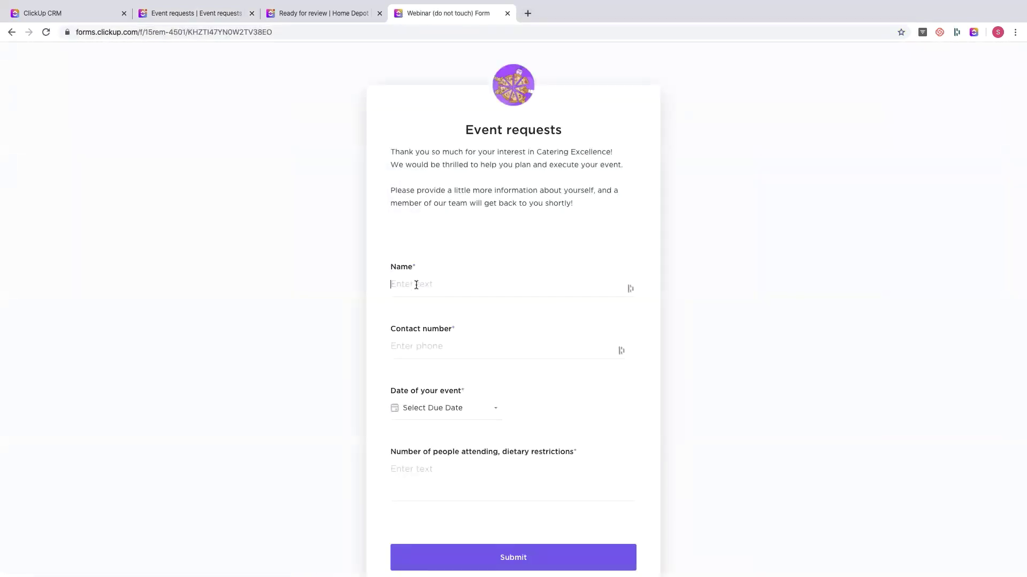
type("Joe Smith")
left_click(389, 347)
left_click(437, 410)
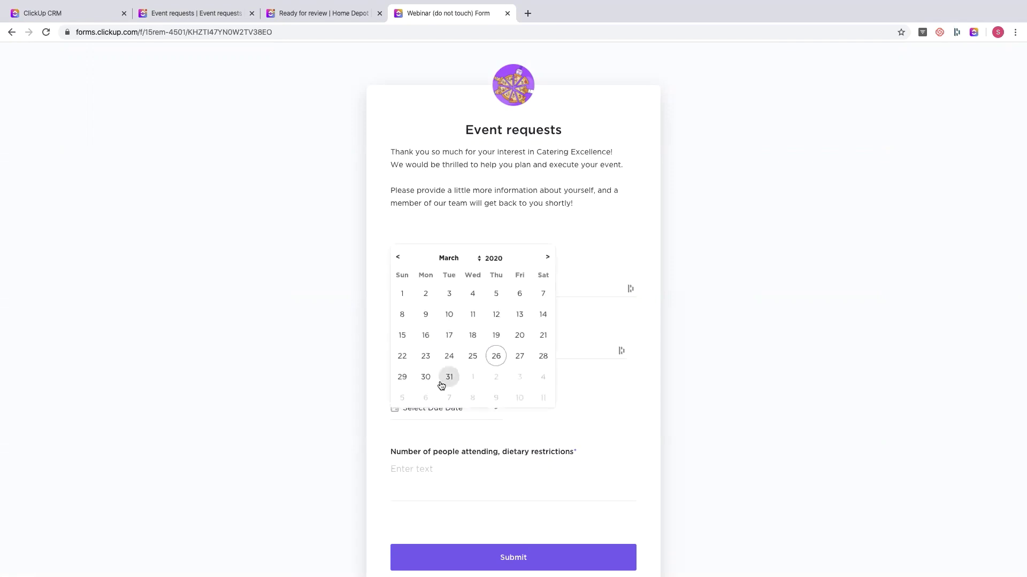
left_click(441, 384)
left_click(430, 475)
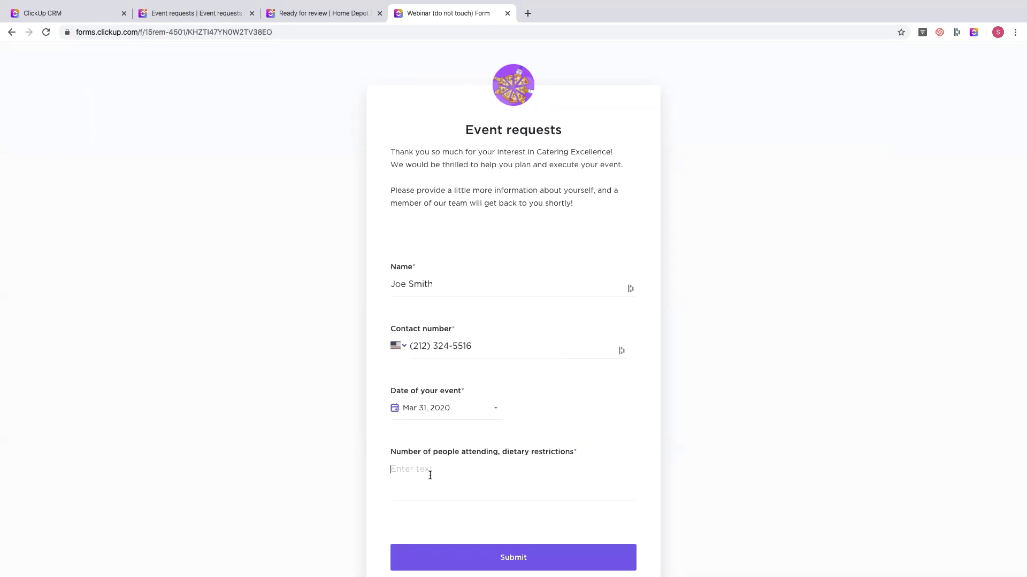
type("15")
left_click(461, 559)
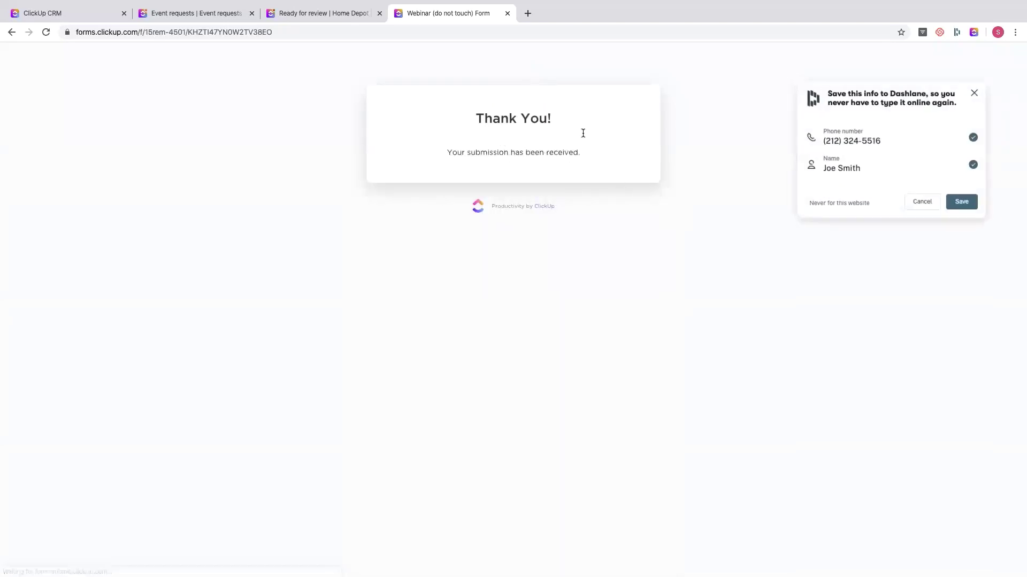
left_click(981, 90)
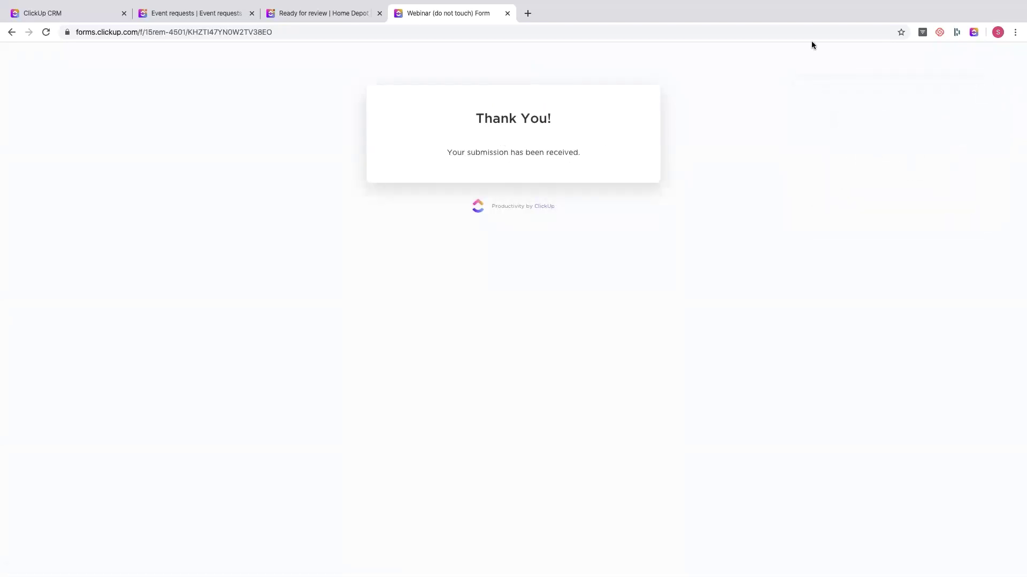
left_click(507, 13)
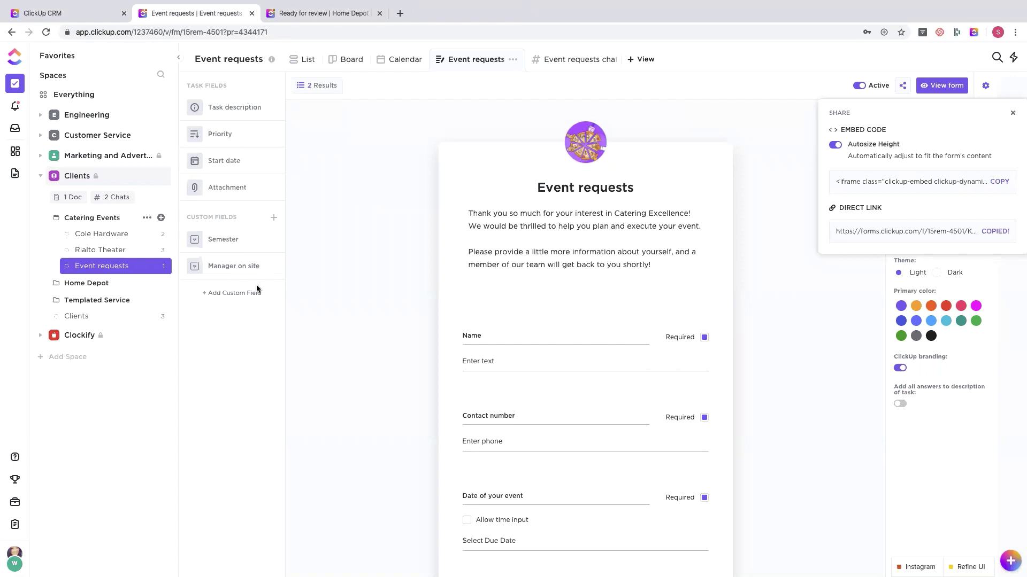
- Open the form-created task in List view and expand its custom fields to check the submitted answers
left_click(768, 131)
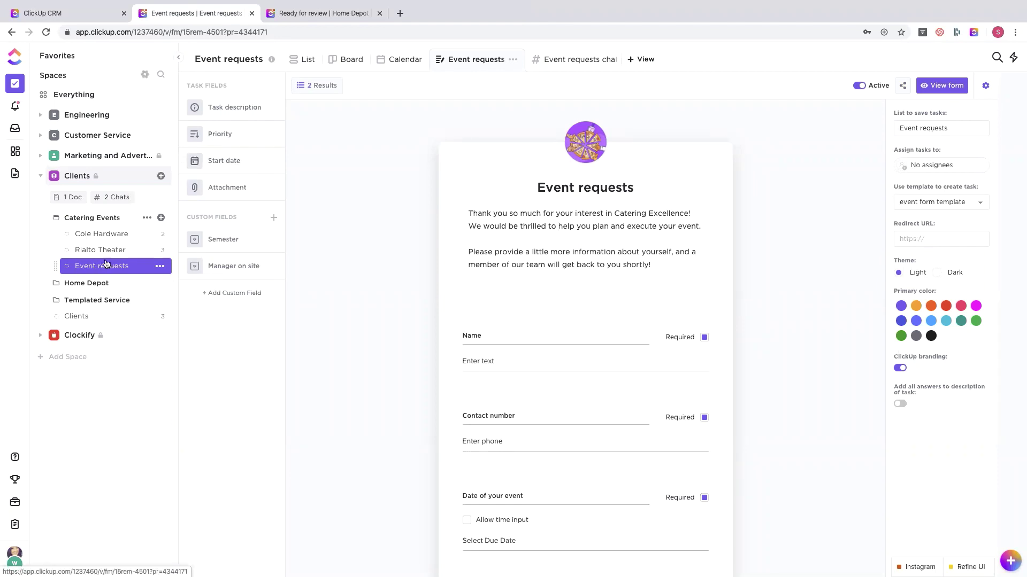
left_click(300, 63)
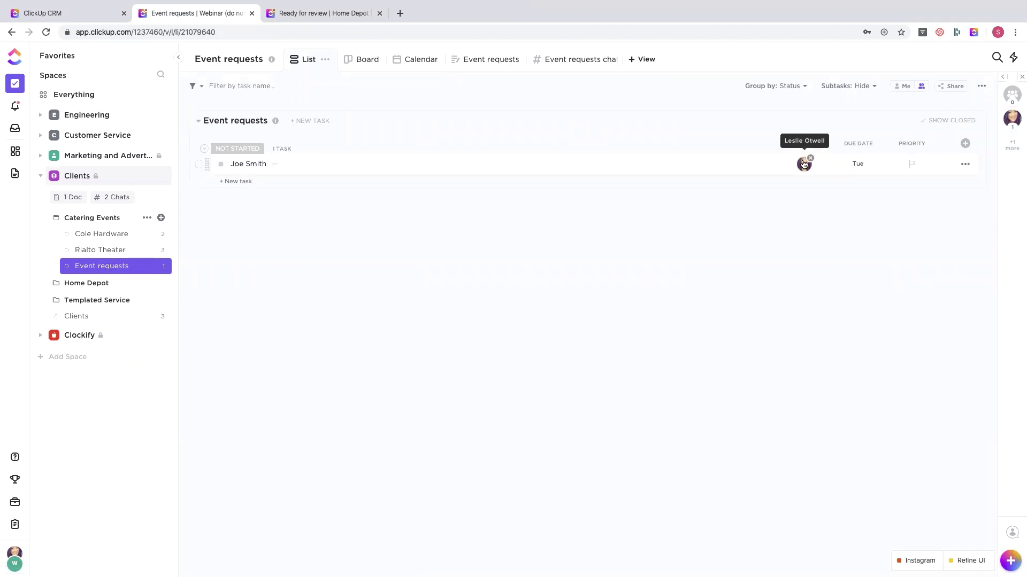
left_click(660, 168)
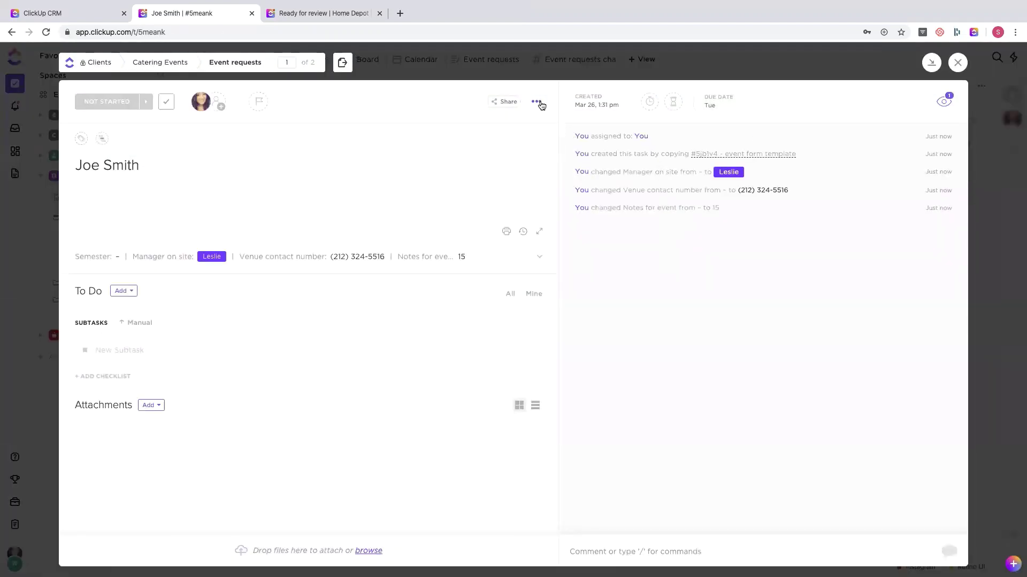
left_click(538, 102)
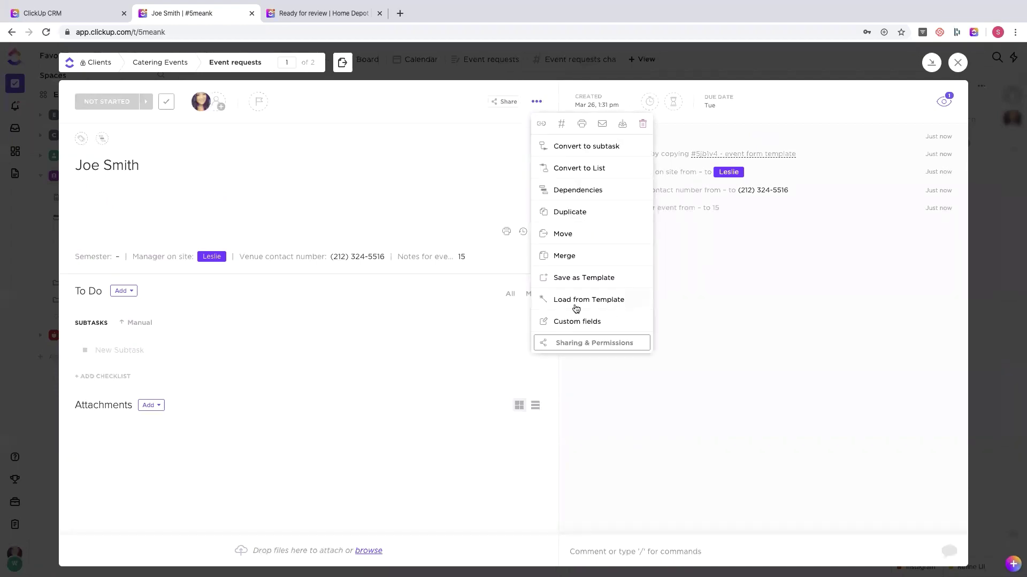
left_click(448, 290)
left_click(293, 260)
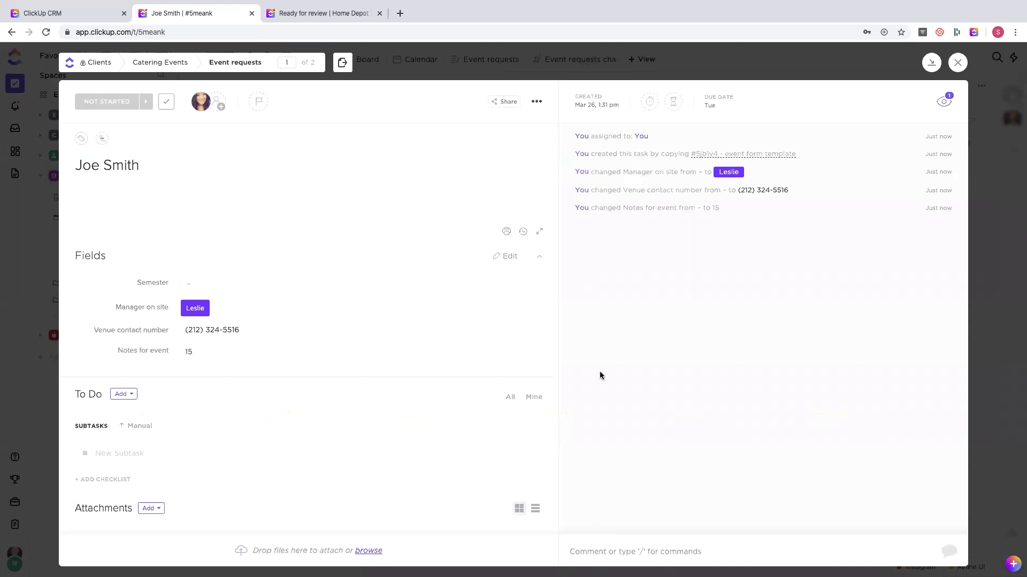
left_click(759, 58)
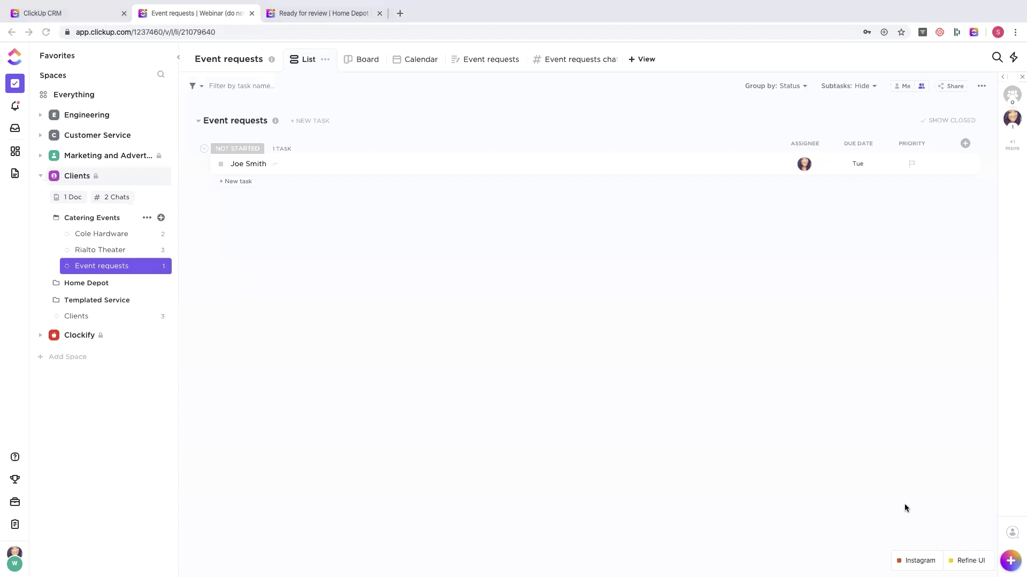
- In workspace Integrations, look over the Zendesk and Intercom details, then open Time Tracking
left_click(9, 560)
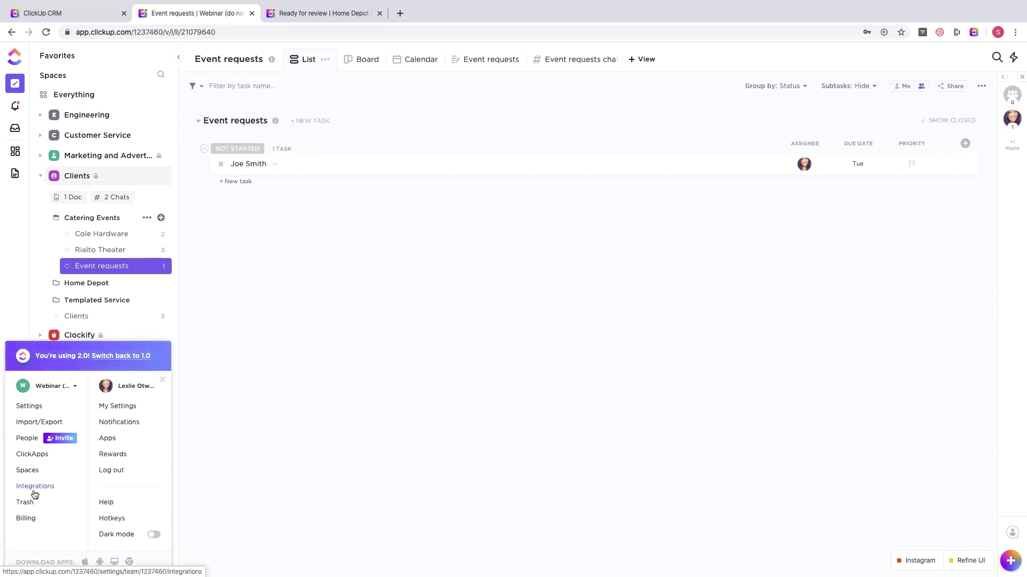
left_click(37, 487)
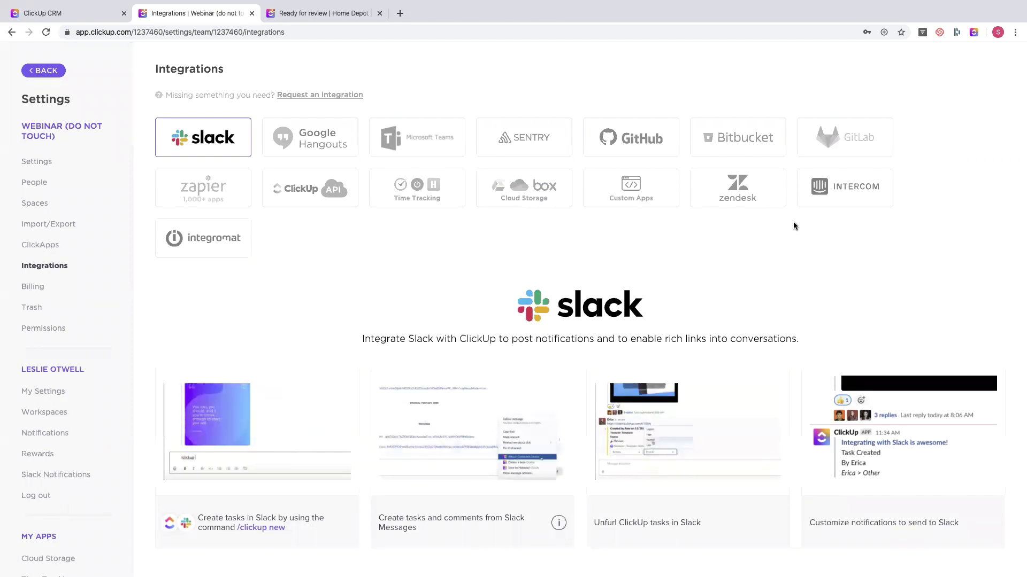
left_click(756, 203)
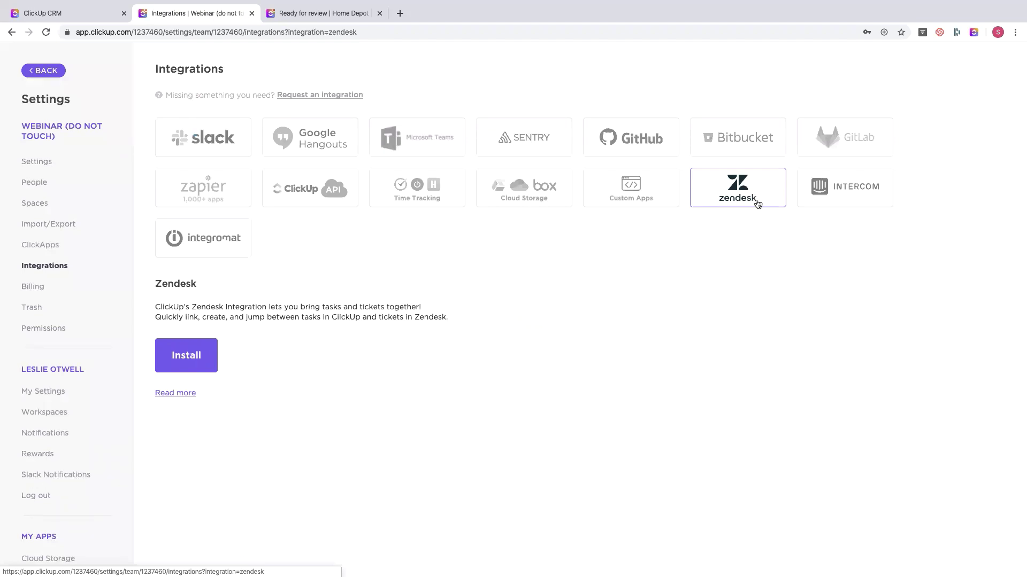
left_click(844, 186)
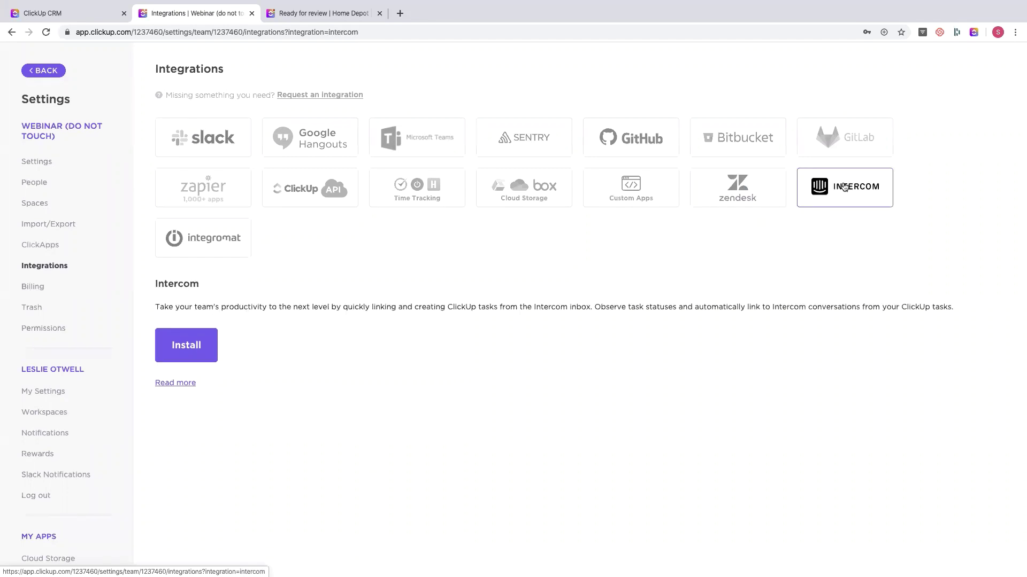
left_click(402, 197)
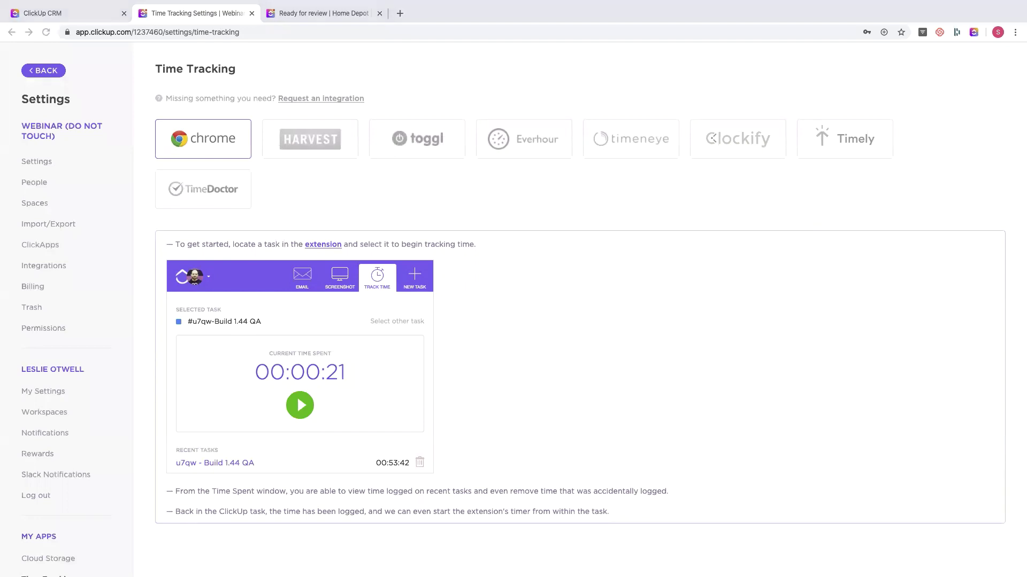
- Read the Everhour integration setup steps, then go back to the Event requests list
left_click(517, 159)
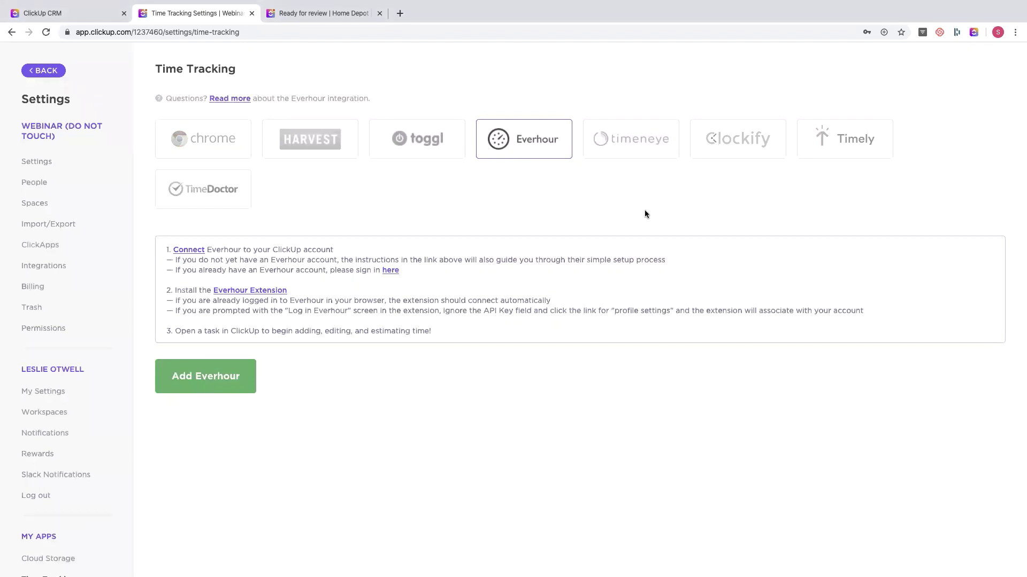
left_click(713, 3)
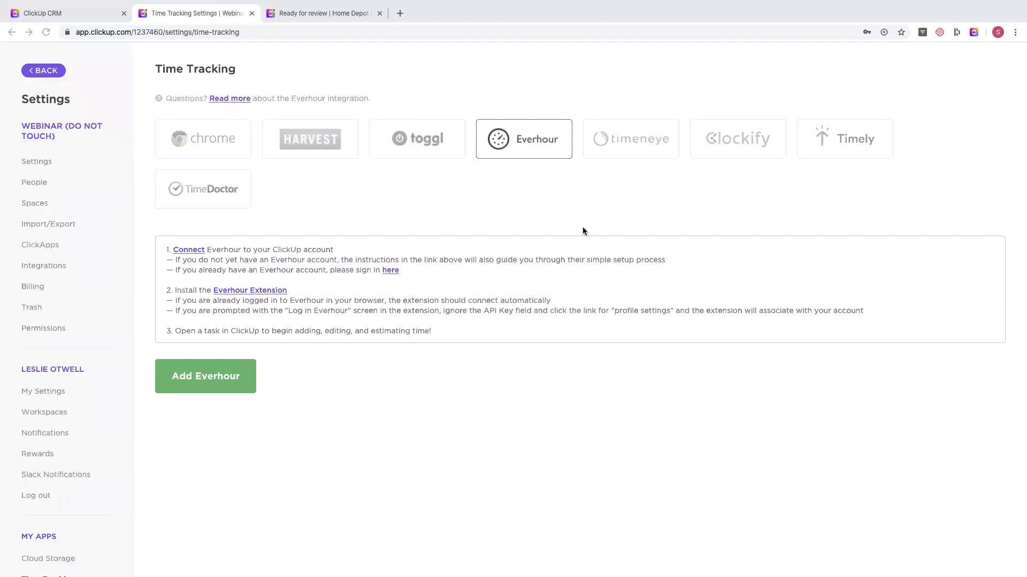
left_click(43, 71)
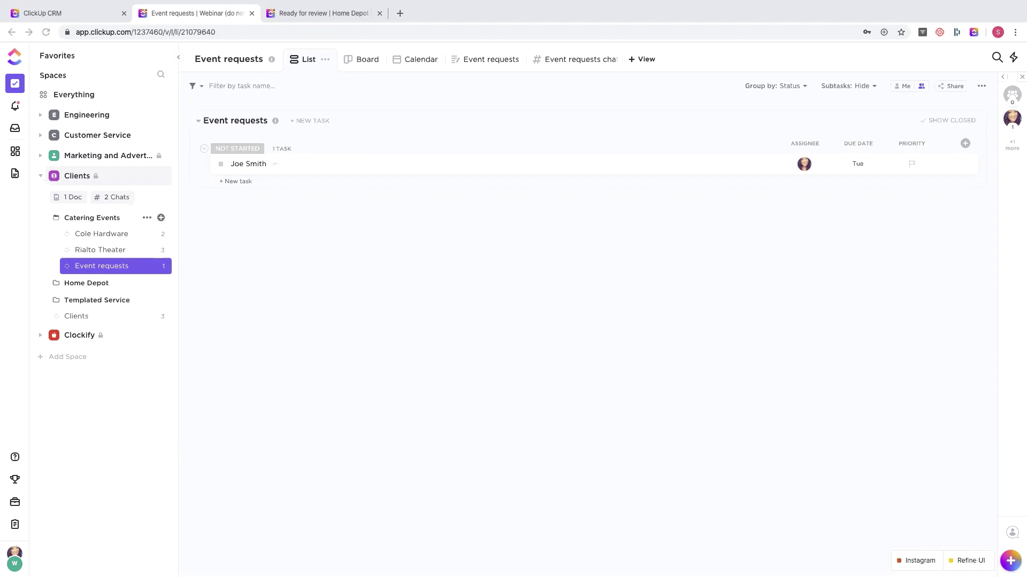
- Go to the Catering Events list and open the Important Info for Clients doc's view options
left_click(83, 234)
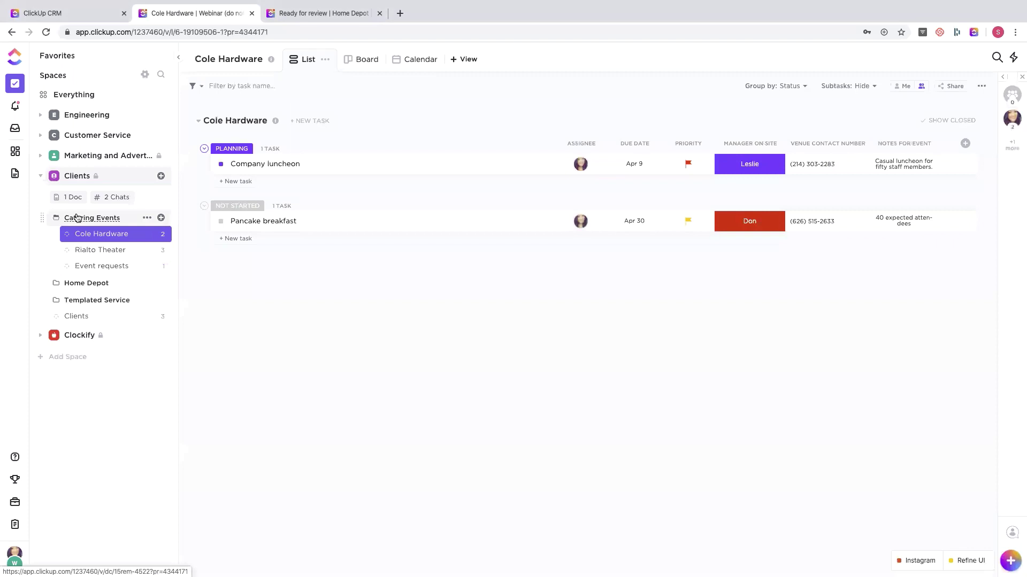
left_click(77, 218)
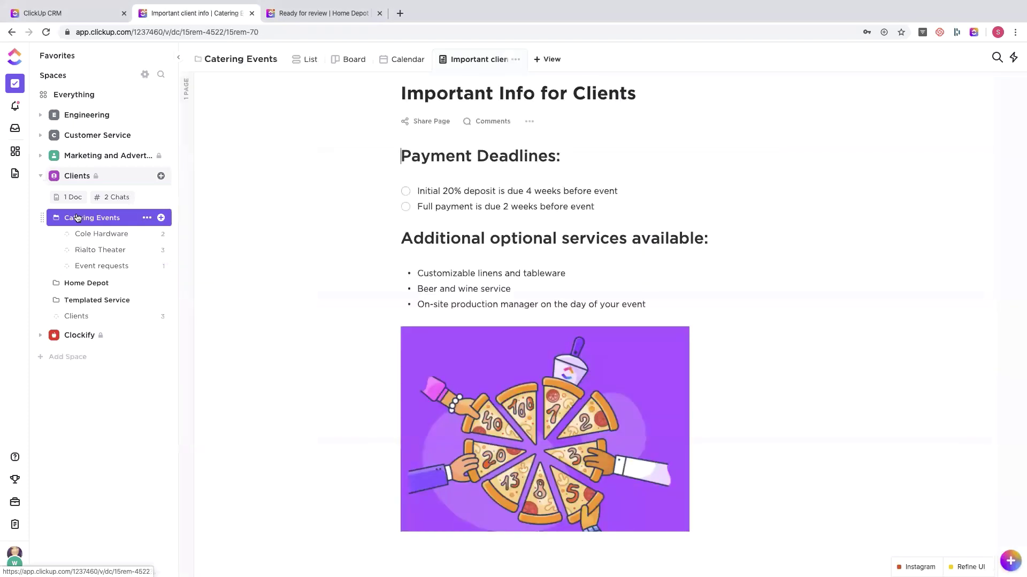
left_click(310, 58)
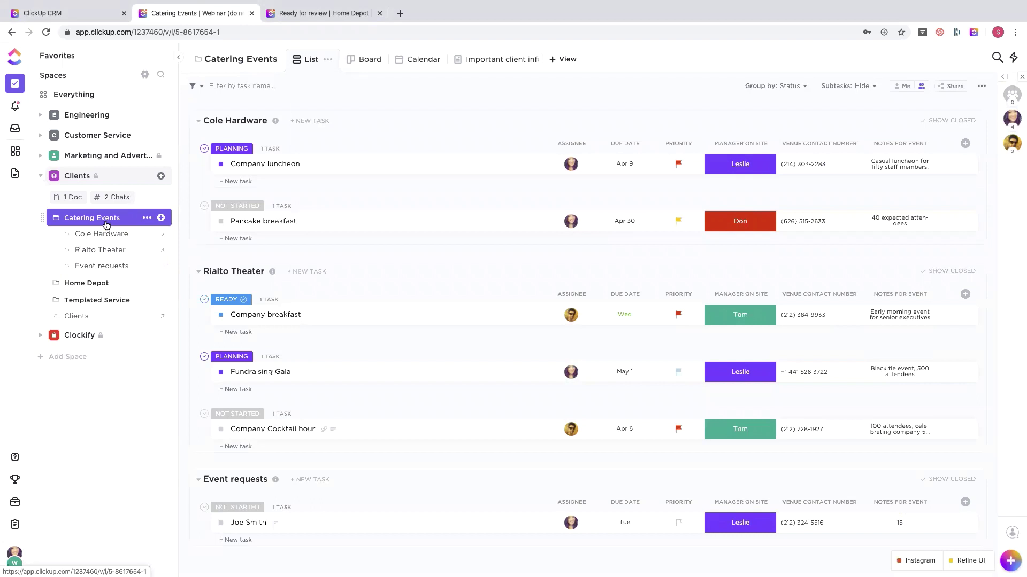
left_click(479, 58)
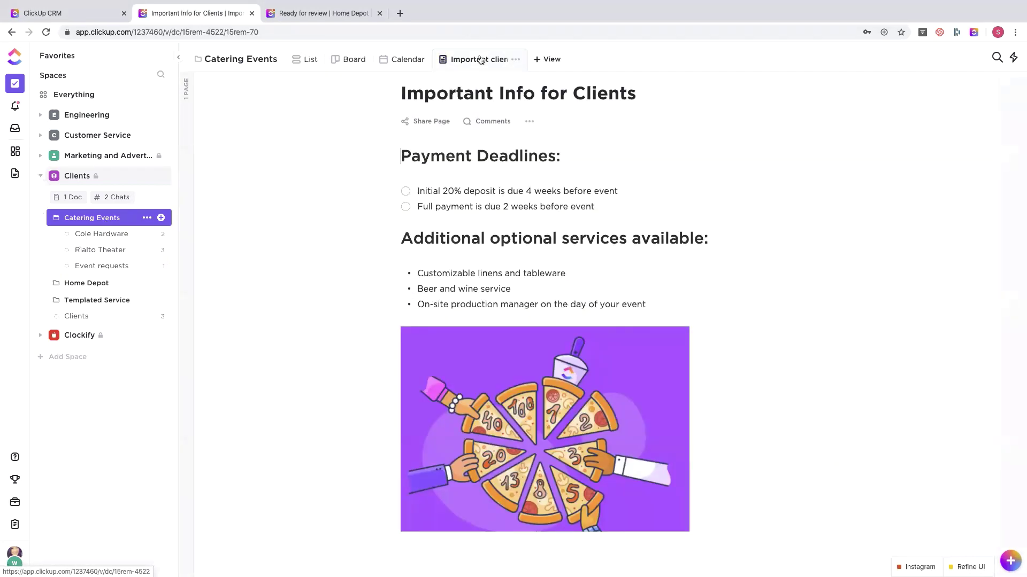
left_click(516, 61)
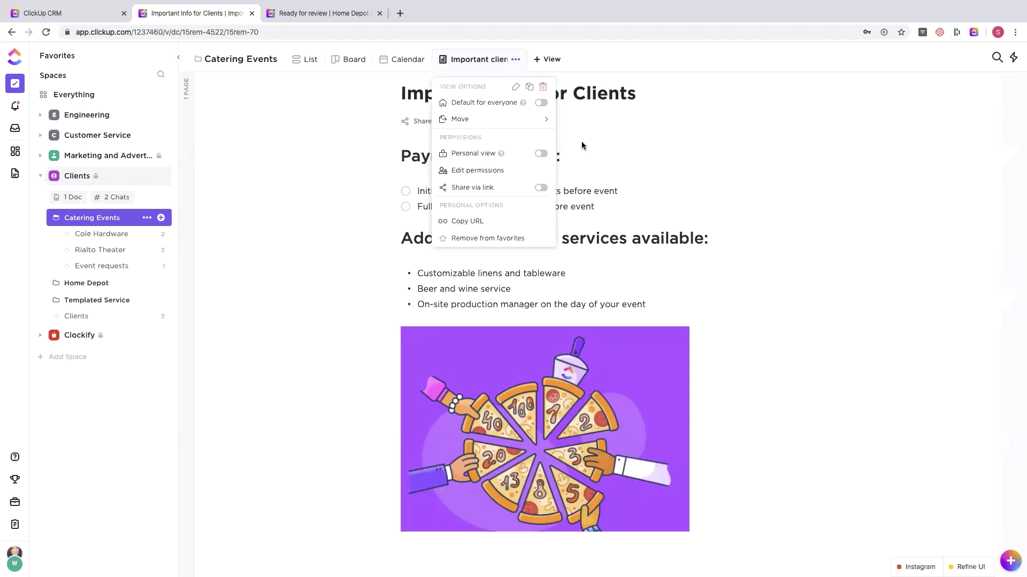
- Dismiss the view options menu to leave the payment-deadline doc on screen
left_click(582, 141)
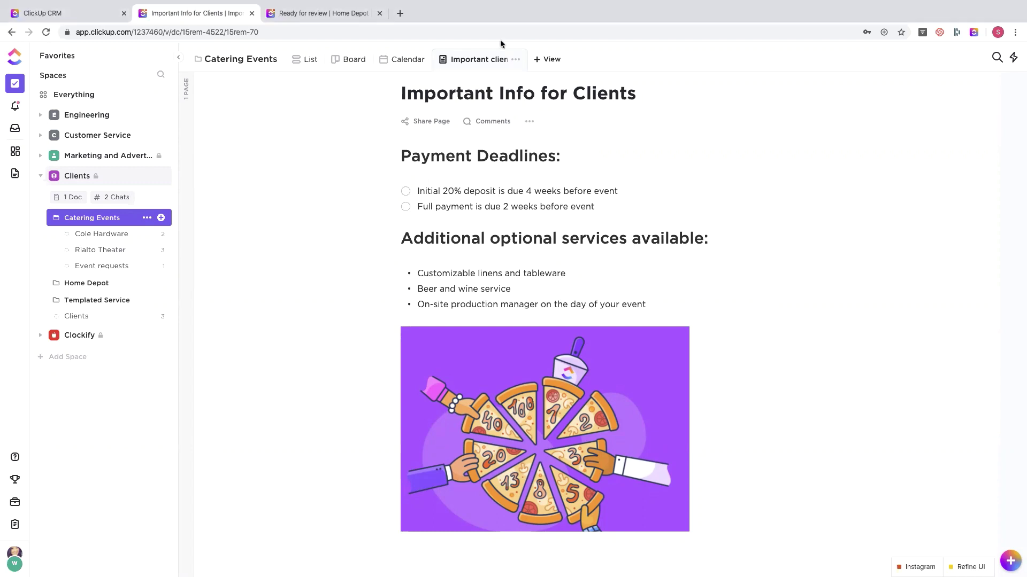
- Preview the available view types under '+ View', then return to the Catering Events List view
left_click(548, 57)
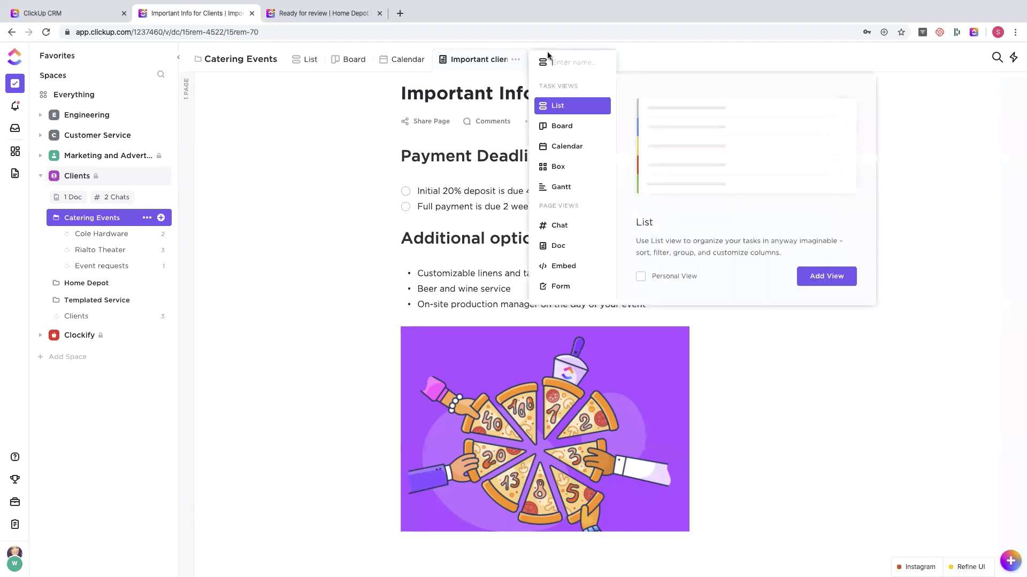
left_click(280, 196)
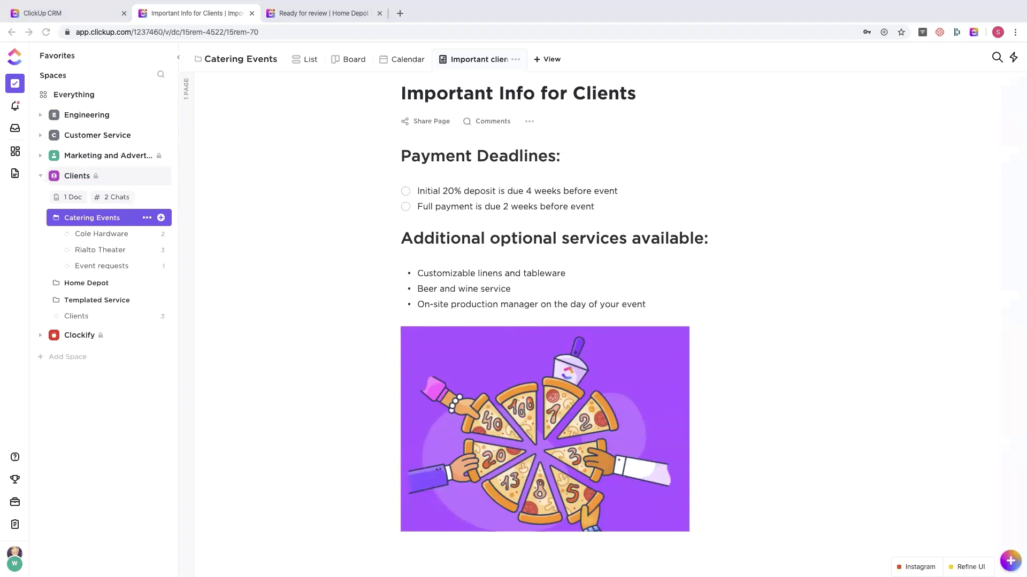
left_click(305, 60)
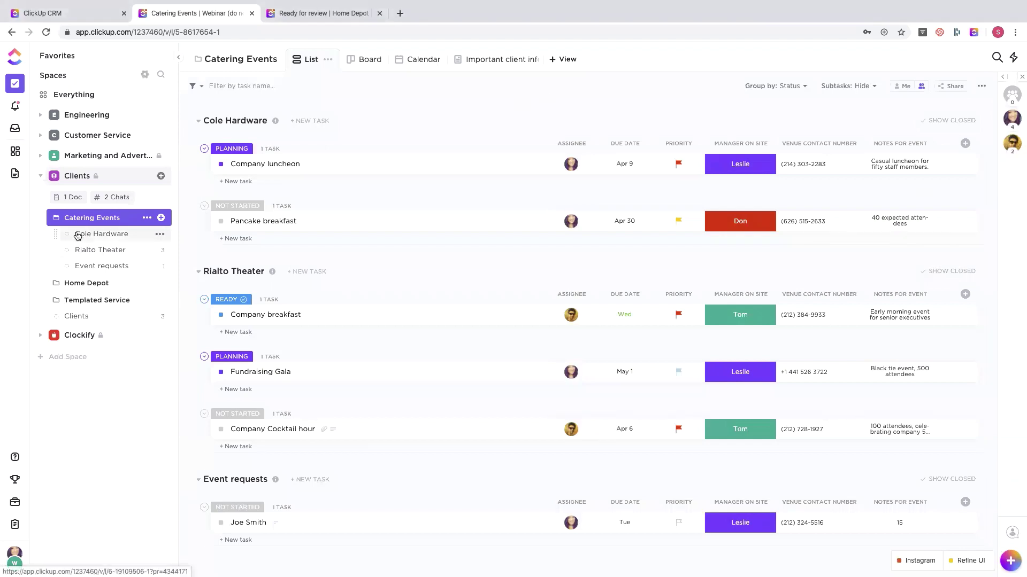
- Give the Cole Hardware list an Apr 30 due date and the On Track colour
left_click(86, 234)
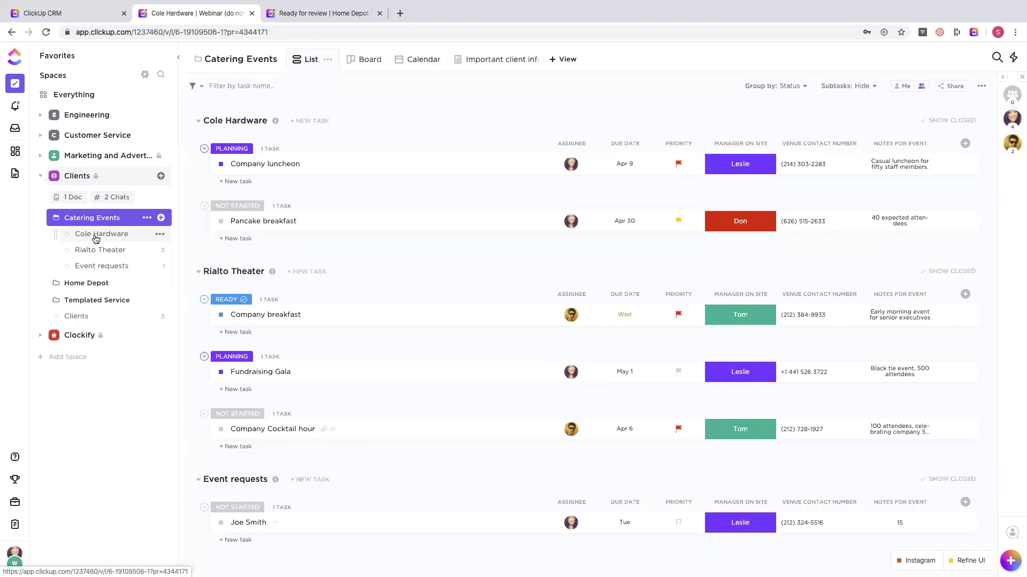
left_click(275, 122)
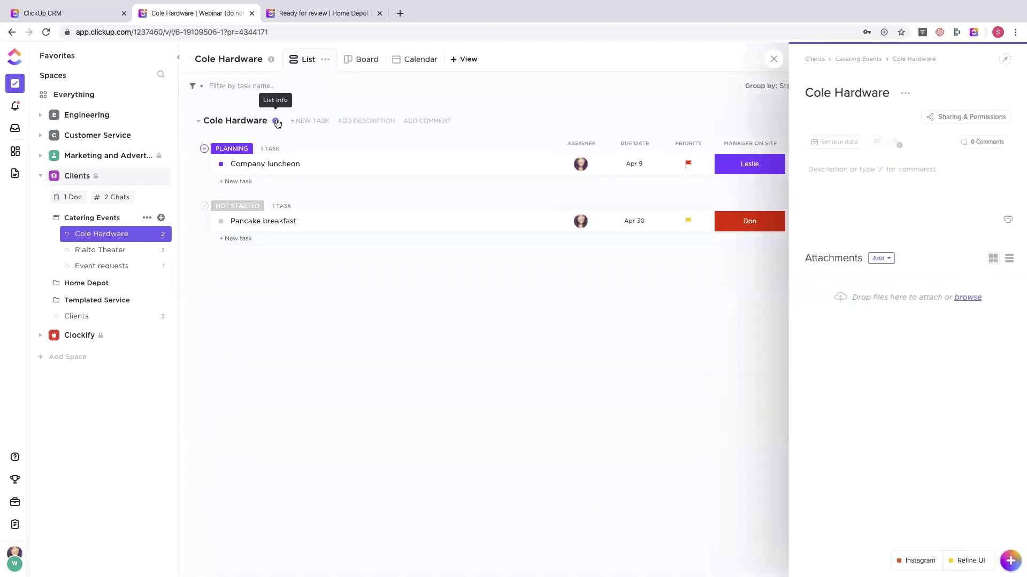
left_click(828, 141)
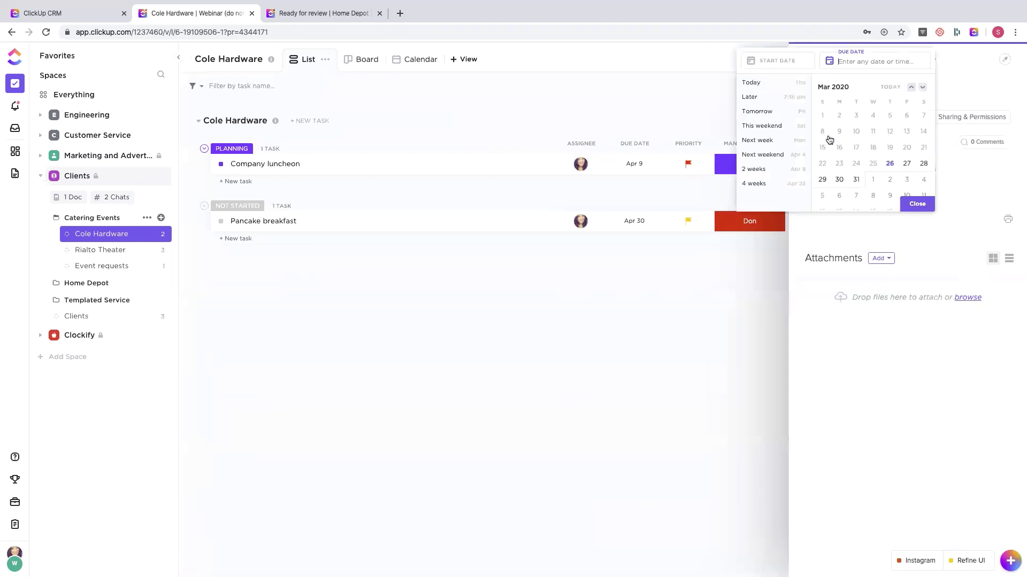
left_click(778, 61)
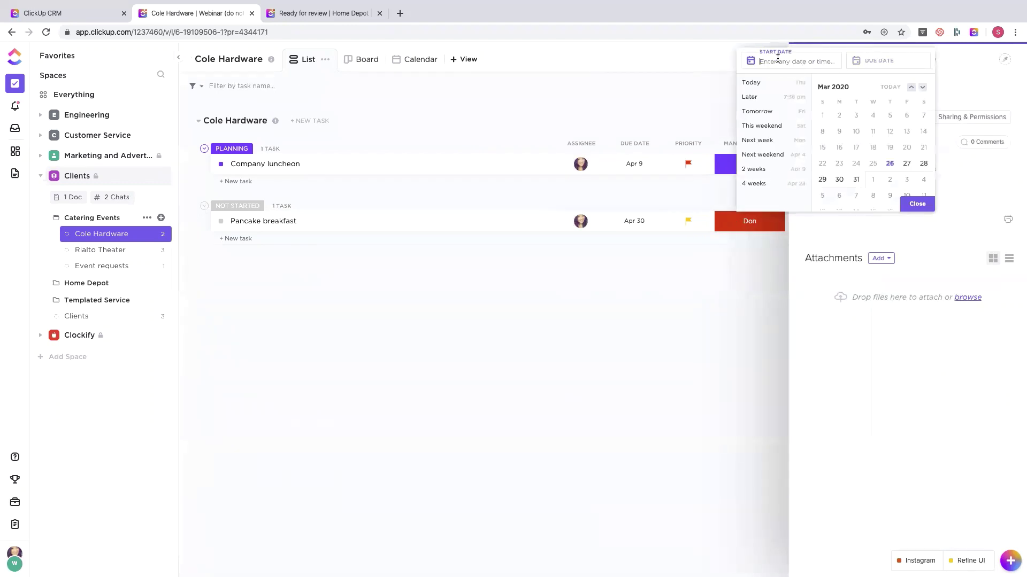
left_click(889, 163)
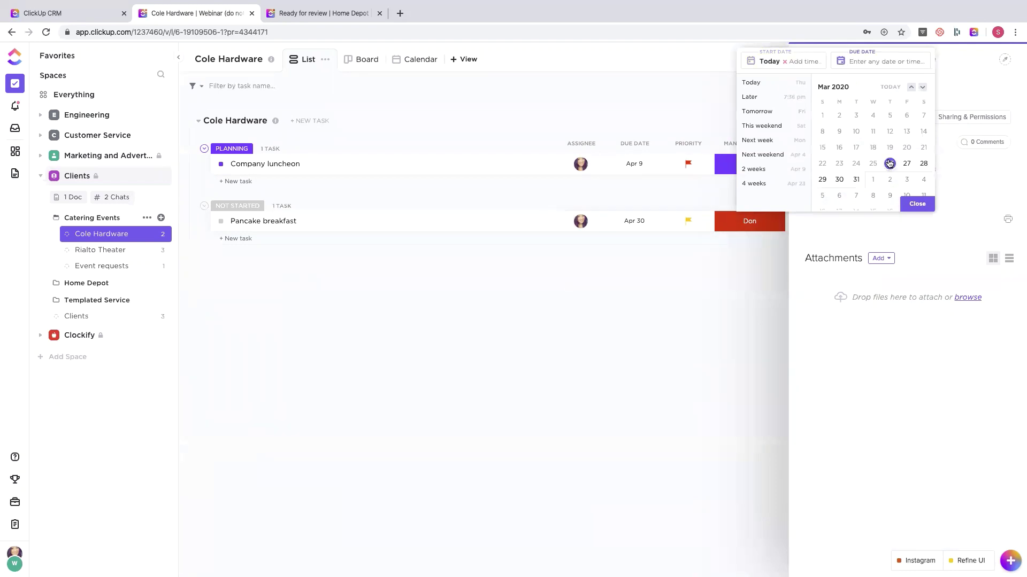
left_click(785, 62)
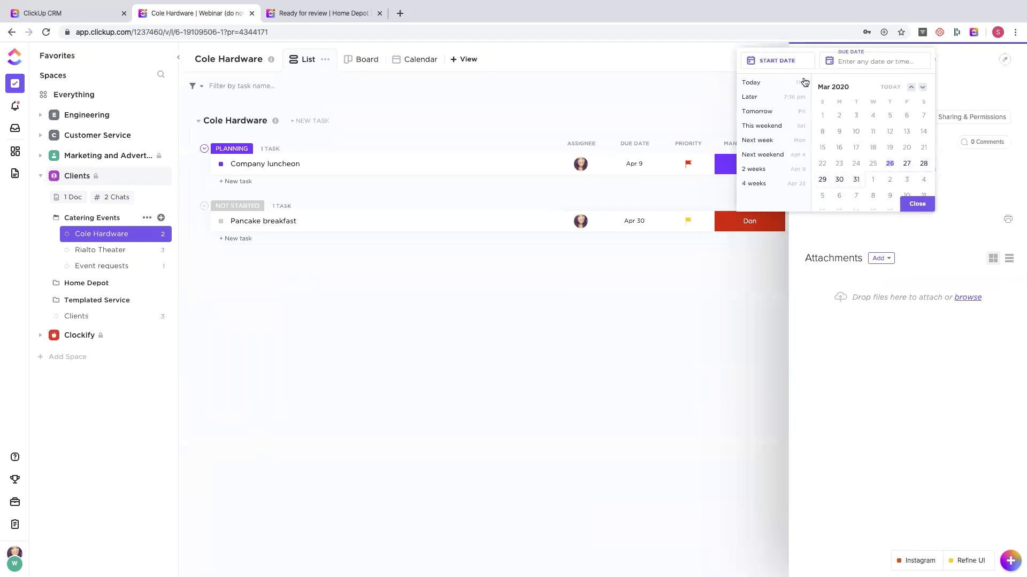
left_click(873, 179)
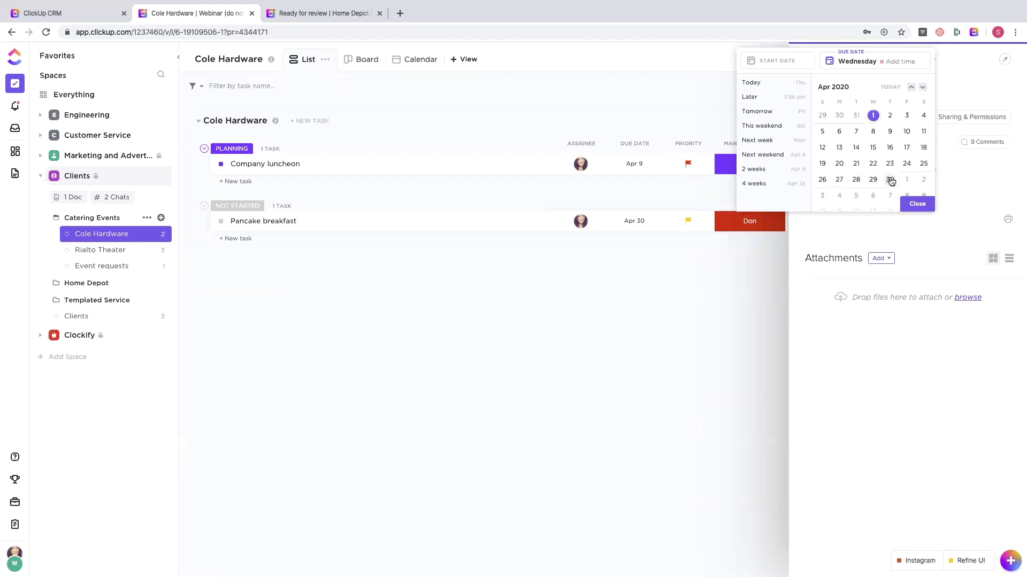
left_click(890, 180)
left_click(917, 203)
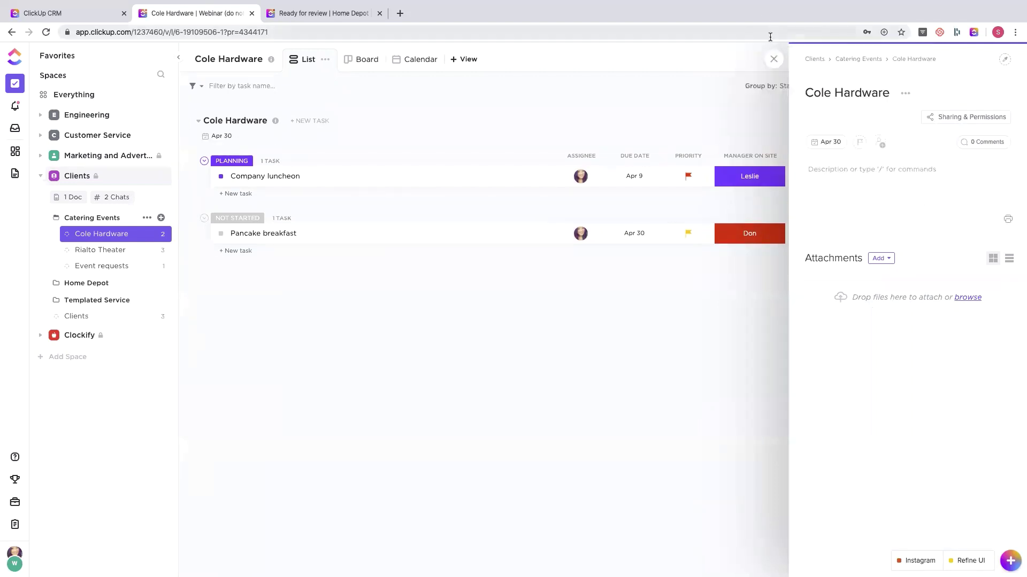
left_click(773, 59)
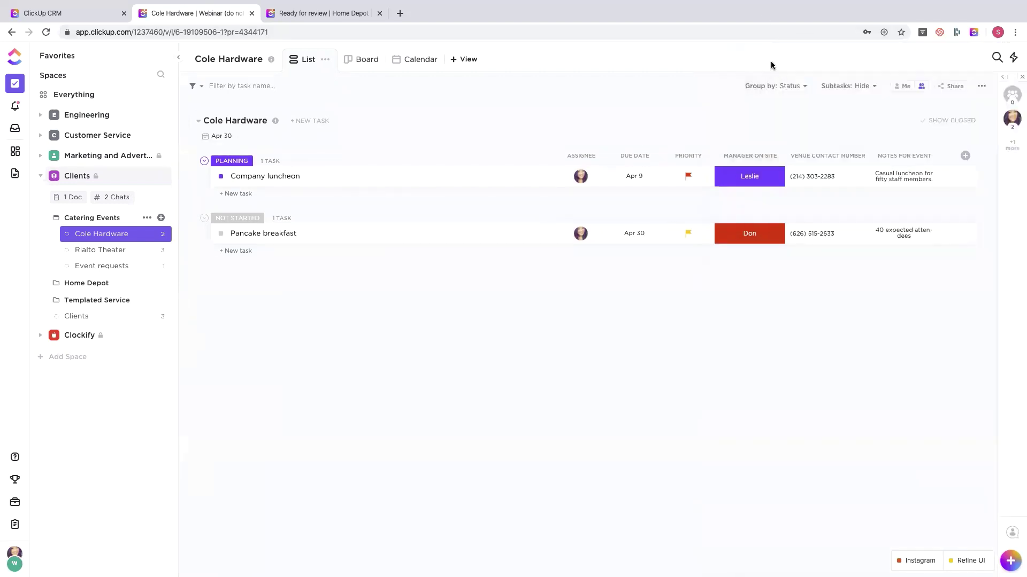
left_click(67, 235)
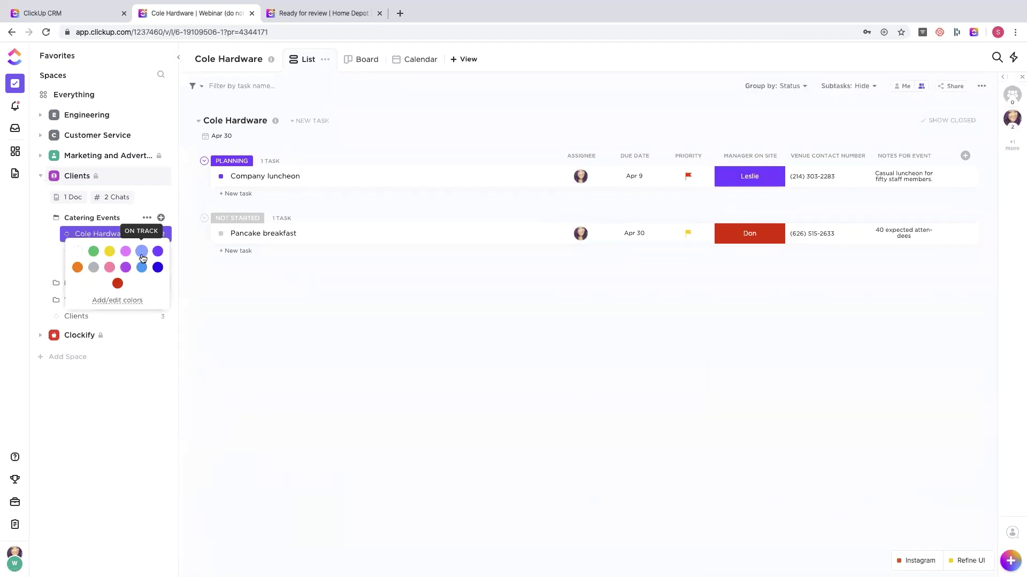
left_click(142, 251)
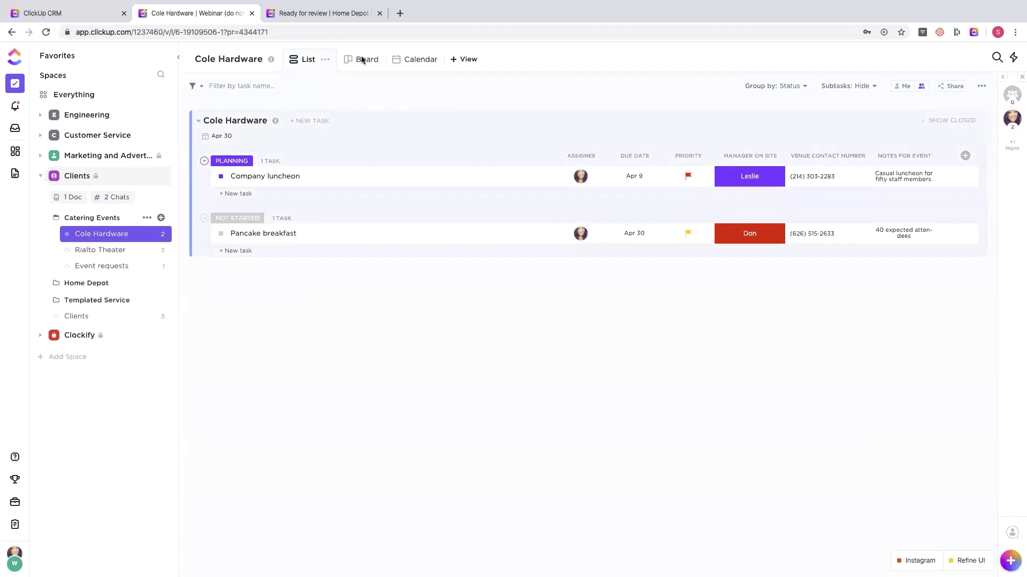
- Check Cole Hardware's tasks on the April 2020 calendar, then return to the list
left_click(409, 60)
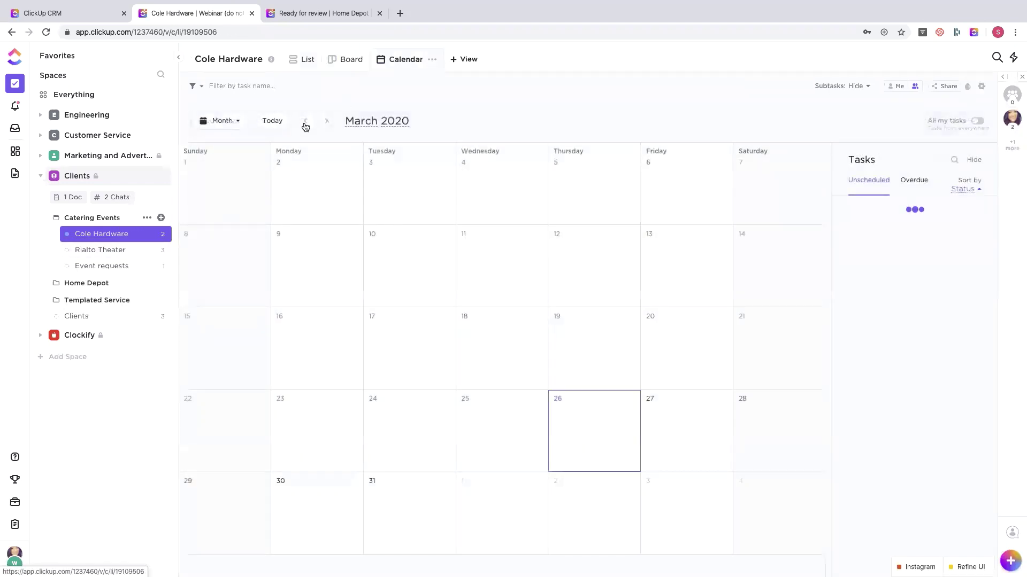
left_click(326, 122)
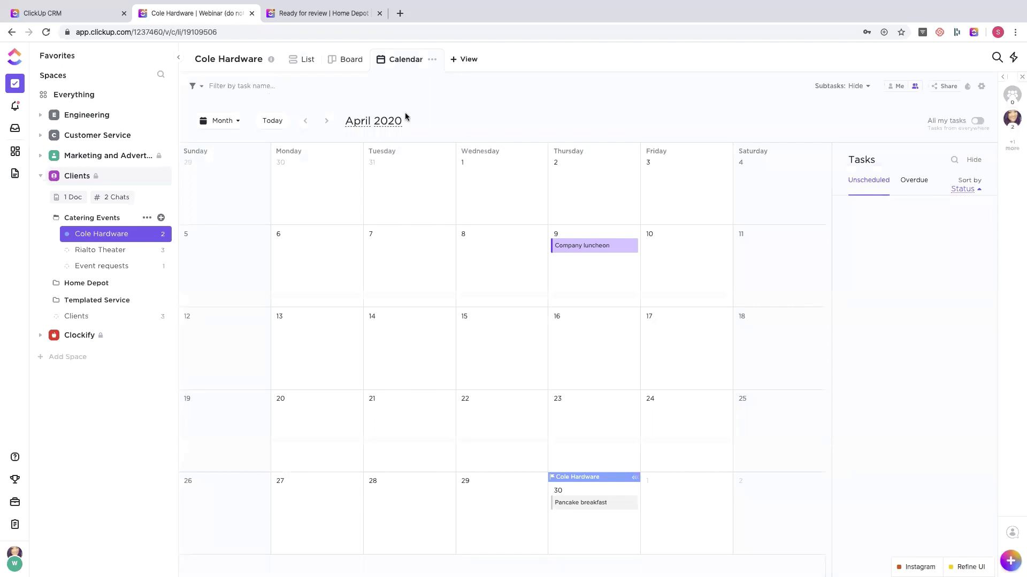
left_click(293, 66)
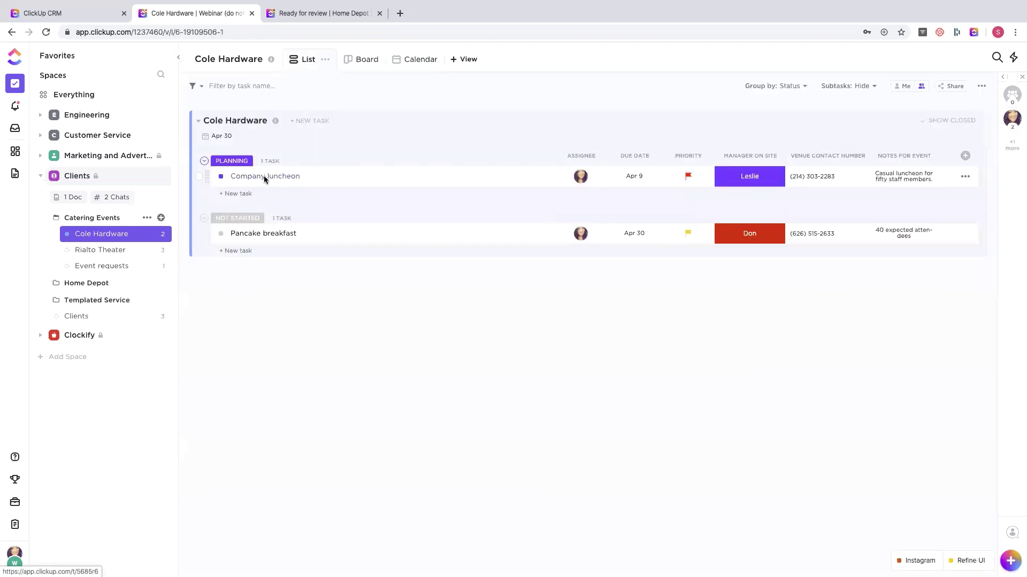
- Set Cole Hardware's start date to Apr 1 and view its Apr 1–30 span on the April calendar
left_click(217, 136)
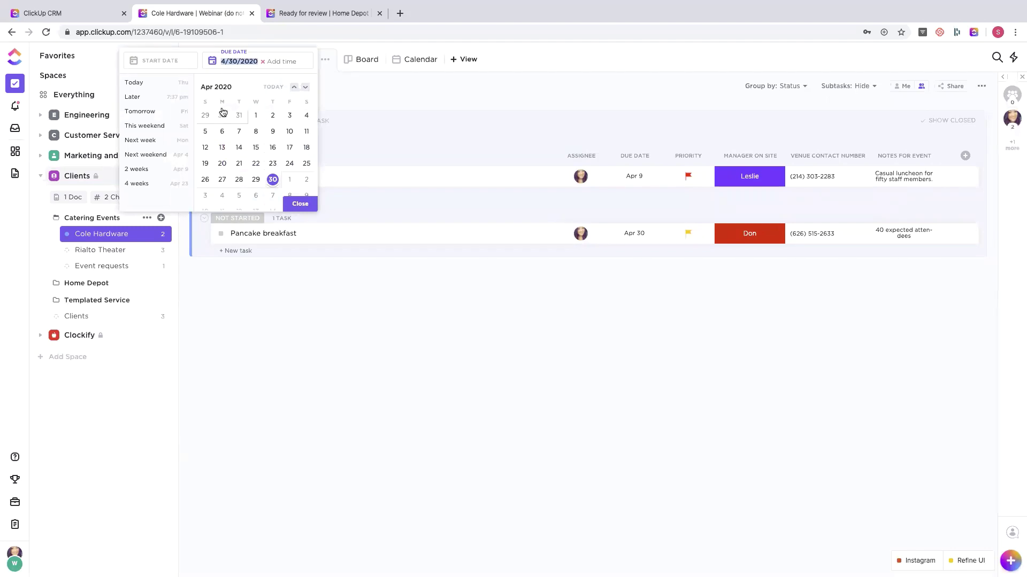
left_click(160, 60)
left_click(256, 115)
left_click(439, 133)
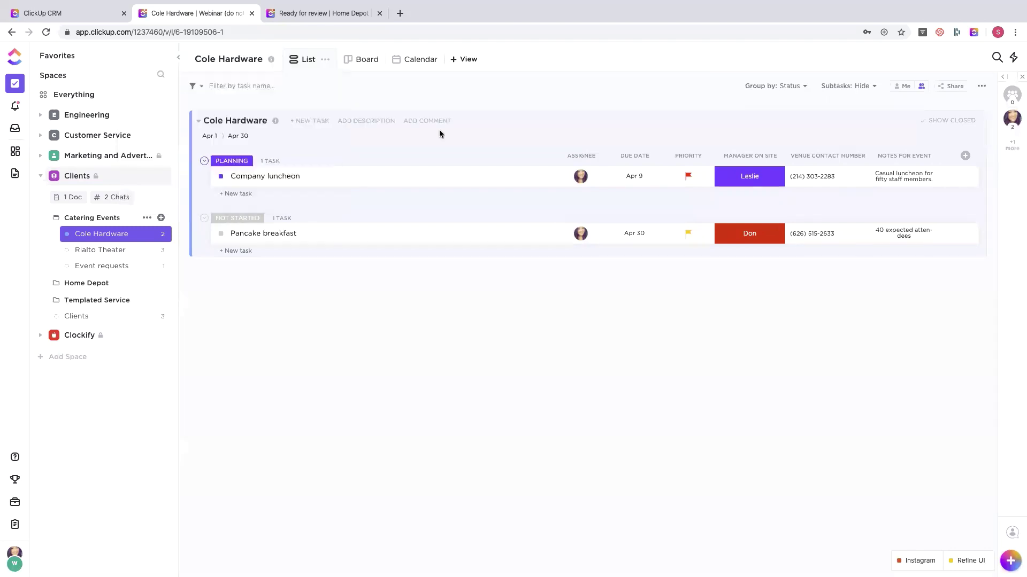
left_click(411, 61)
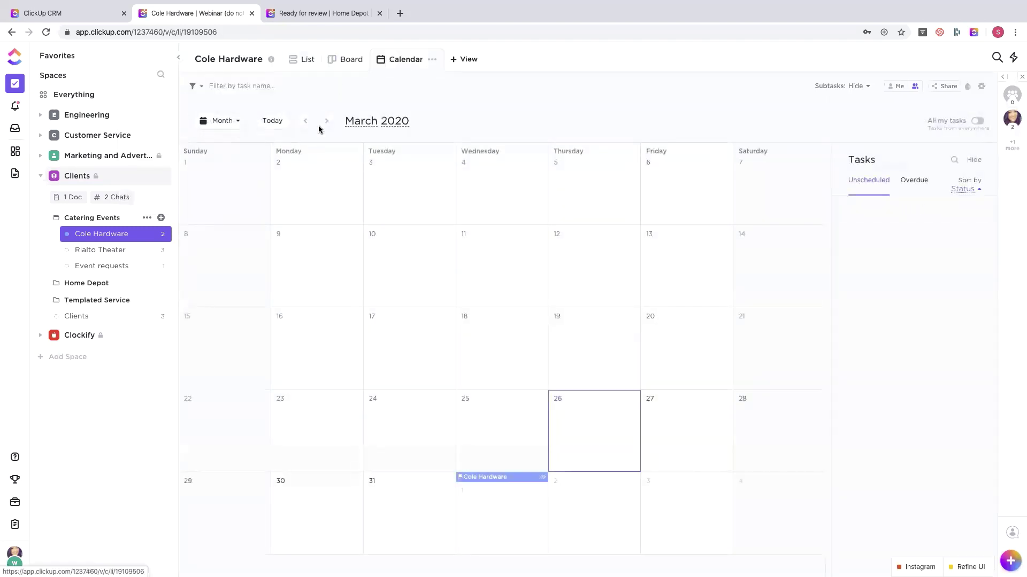
left_click(327, 121)
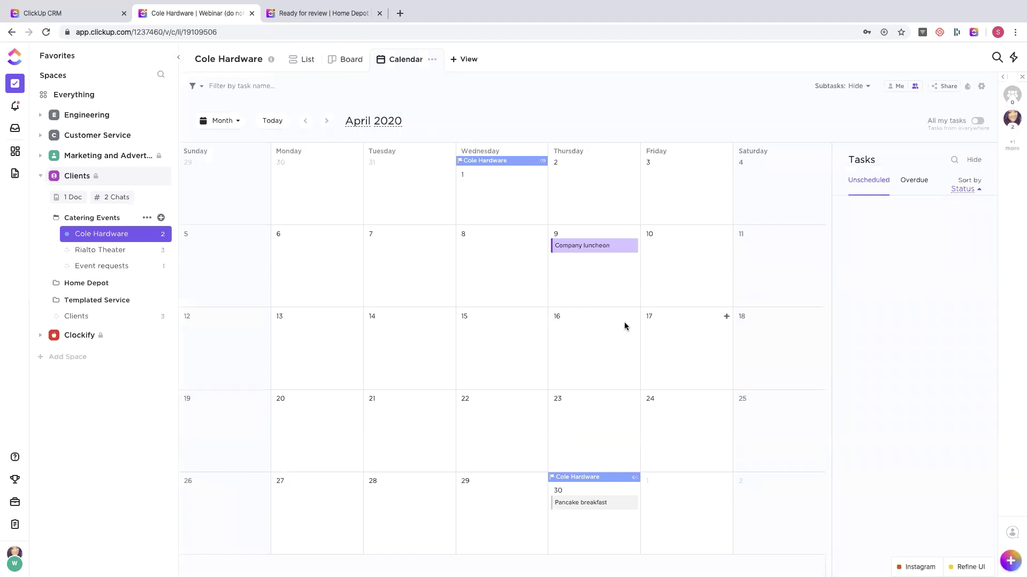
- Add a Gantt view to Cole Hardware and set its timeline scale to Week
left_click(463, 58)
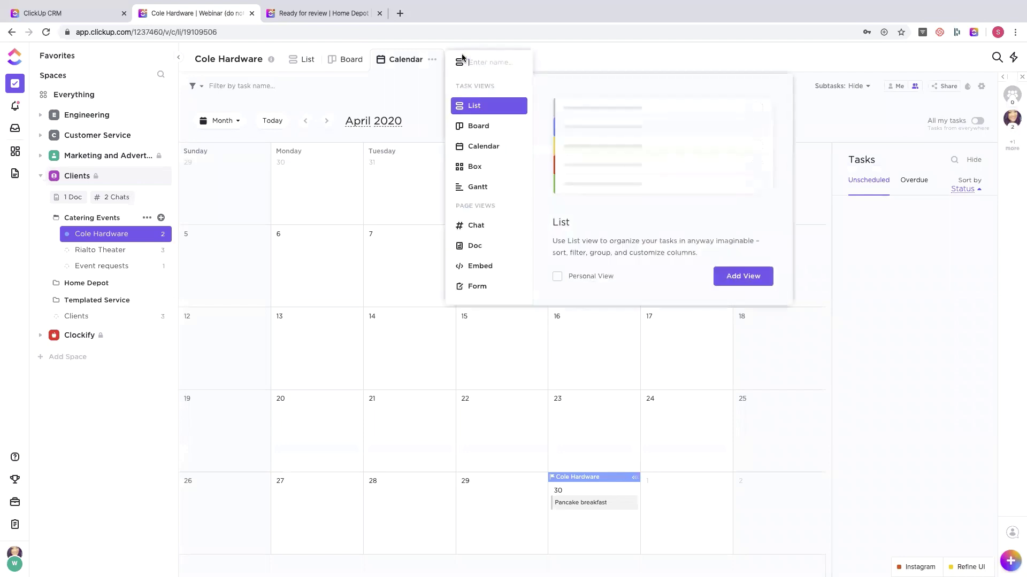
left_click(472, 187)
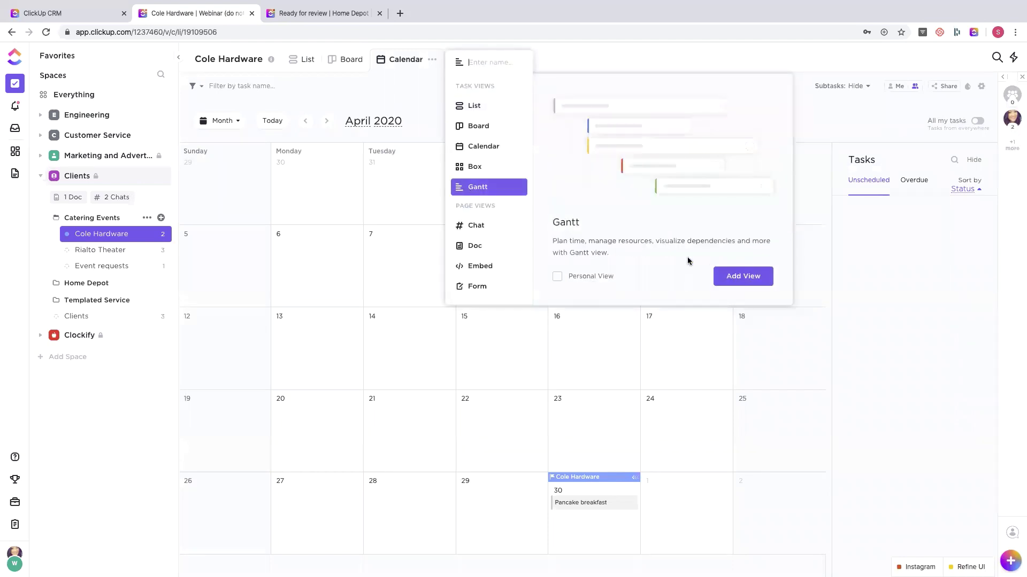
left_click(730, 277)
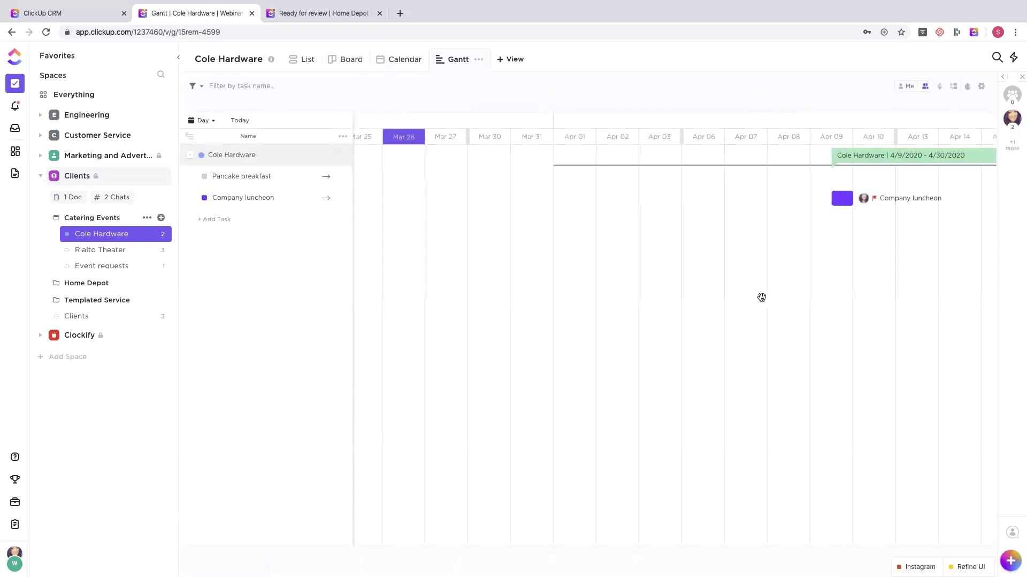
scroll(762, 297, "left", 2)
scroll(761, 297, "right", 6)
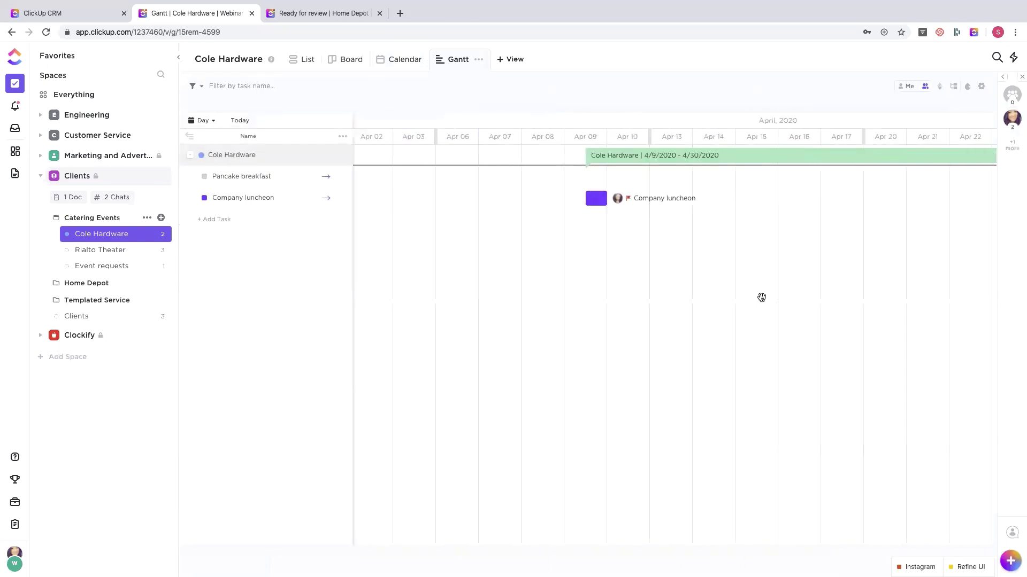
scroll(762, 297, "left", 3)
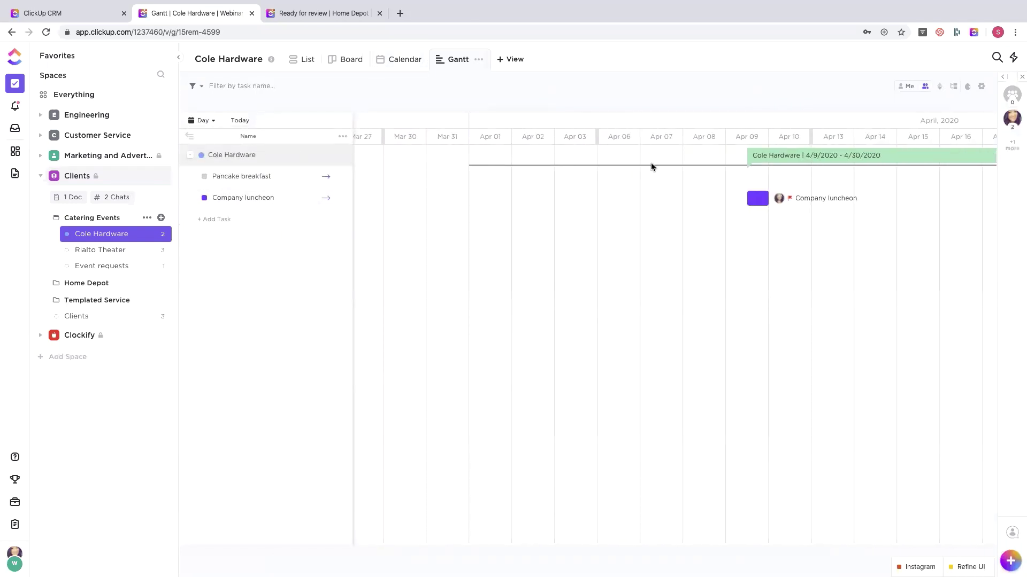
left_click(205, 121)
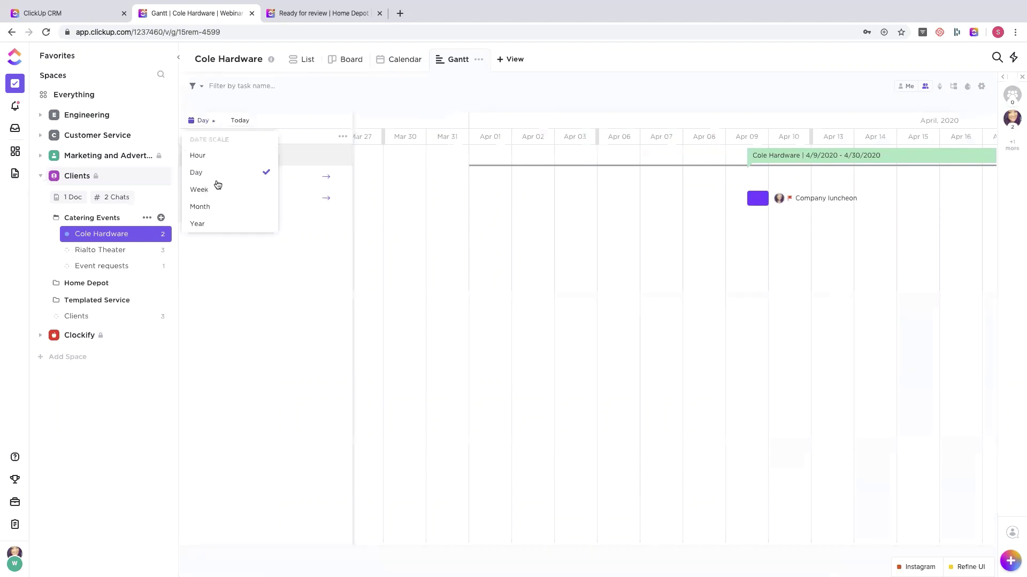
left_click(220, 193)
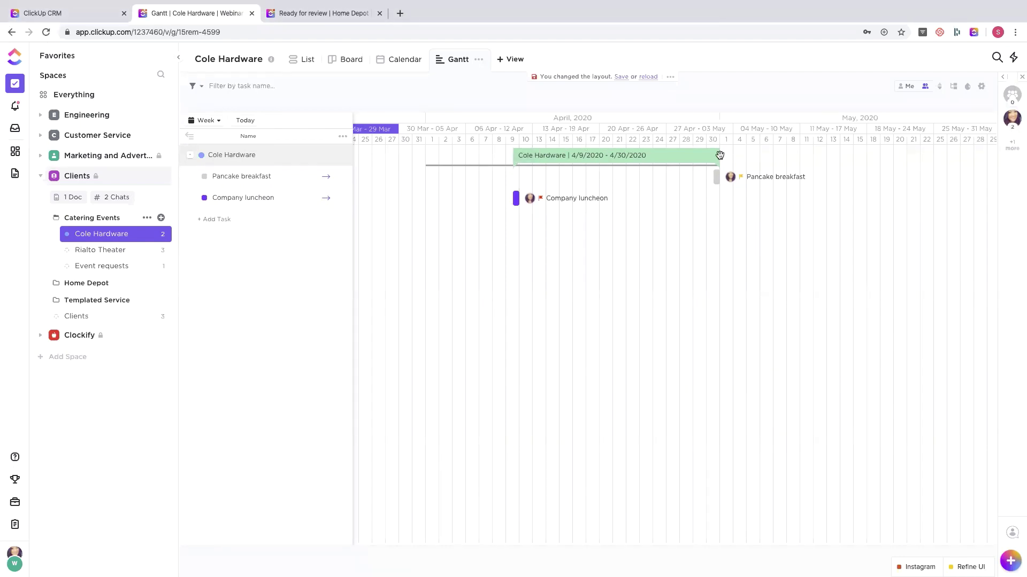
- Drag Pancake breakfast into early May, then open the Marketing and Advertising dashboard
mouse_move(718, 178)
left_click_drag(718, 178, 753, 179)
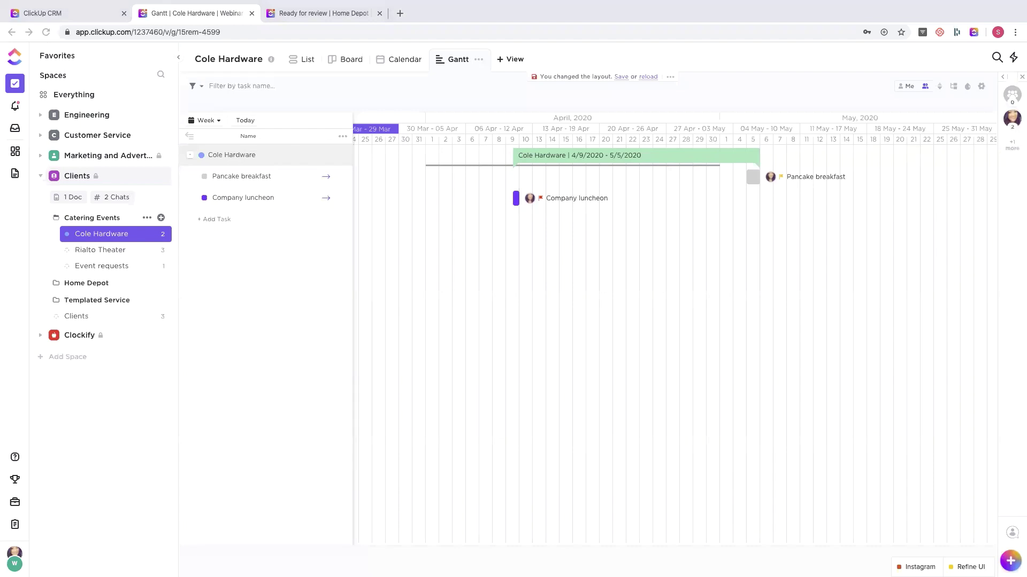
left_click(9, 152)
left_click(8, 151)
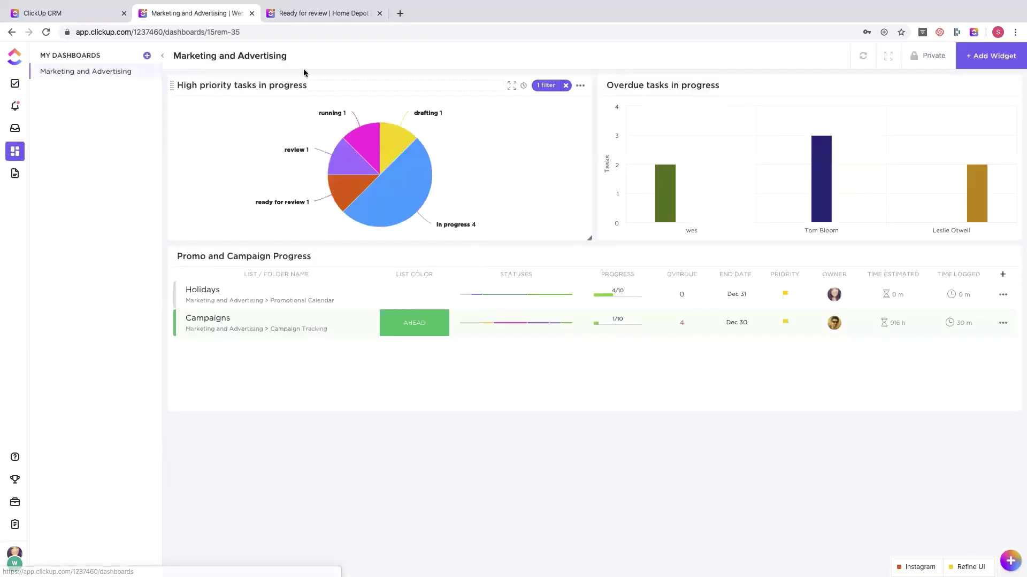
left_click(580, 85)
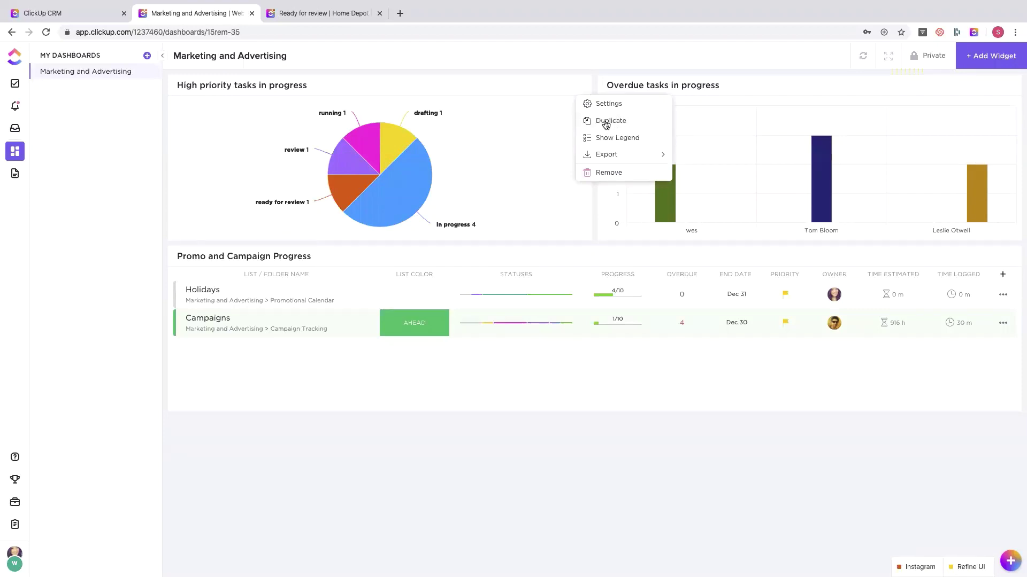
left_click(489, 87)
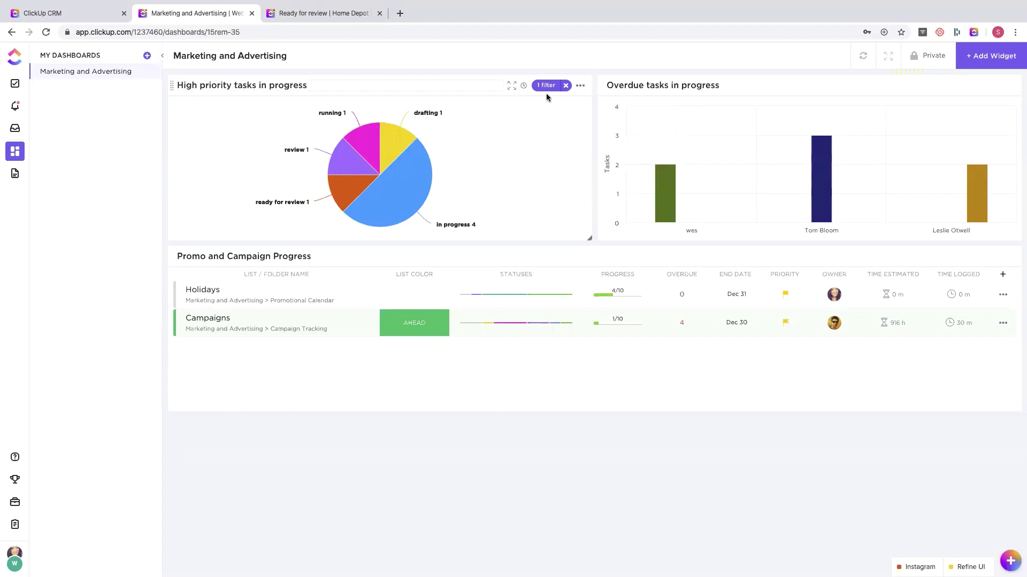
left_click(580, 88)
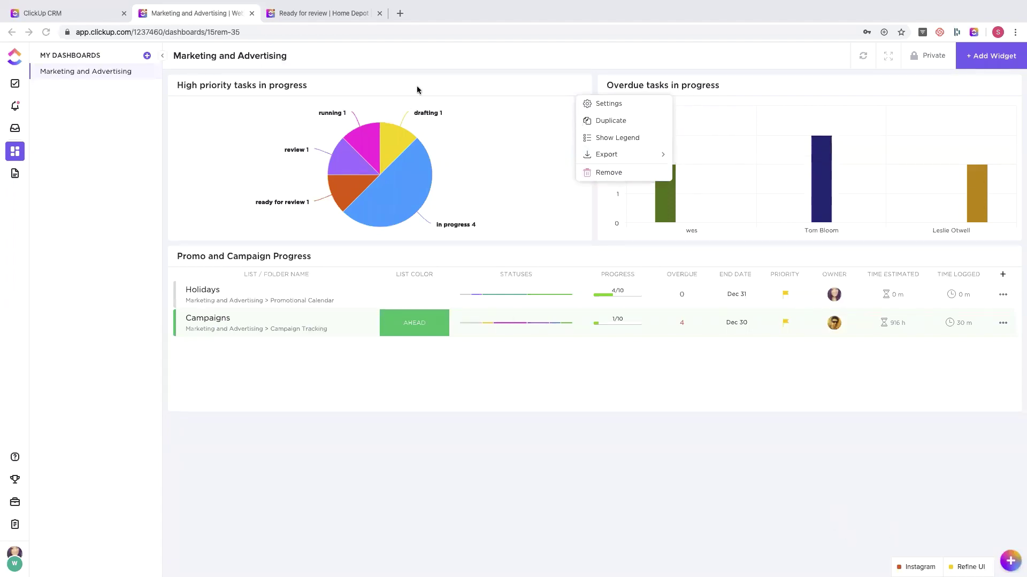
left_click(15, 558)
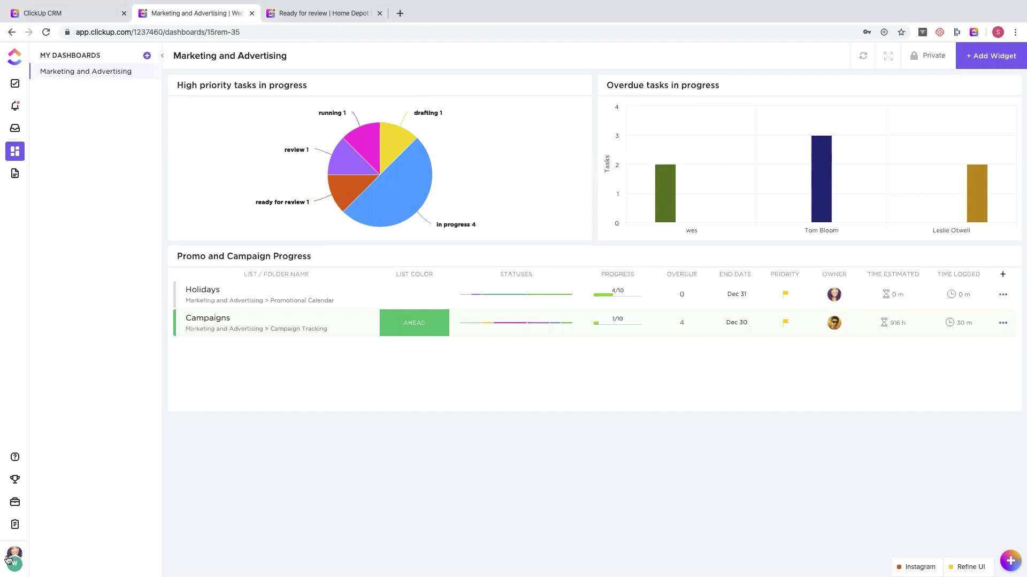
- Look through the comment and task notification settings, then go back to the Cole Hardware Gantt
left_click(7, 560)
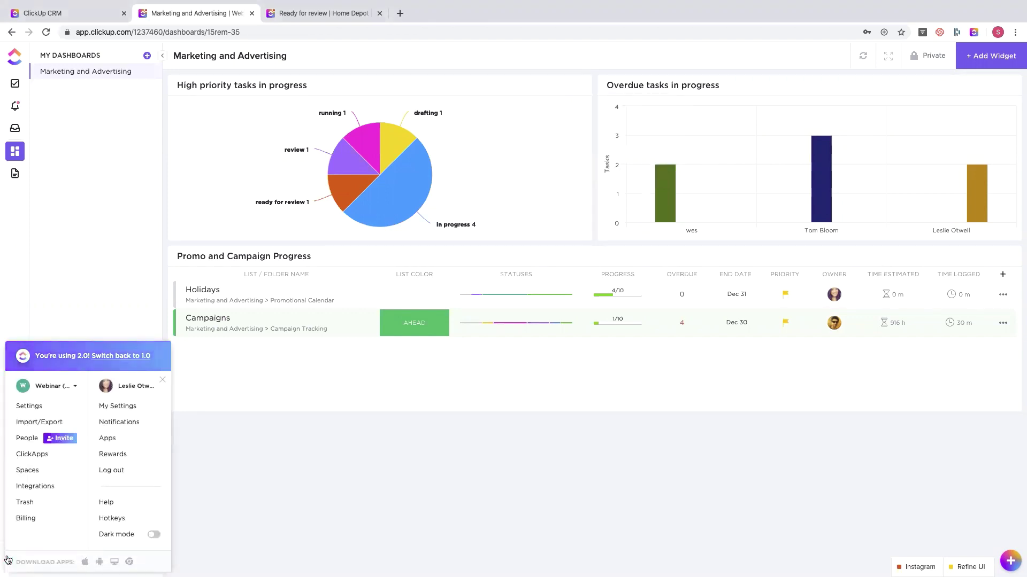
left_click(120, 423)
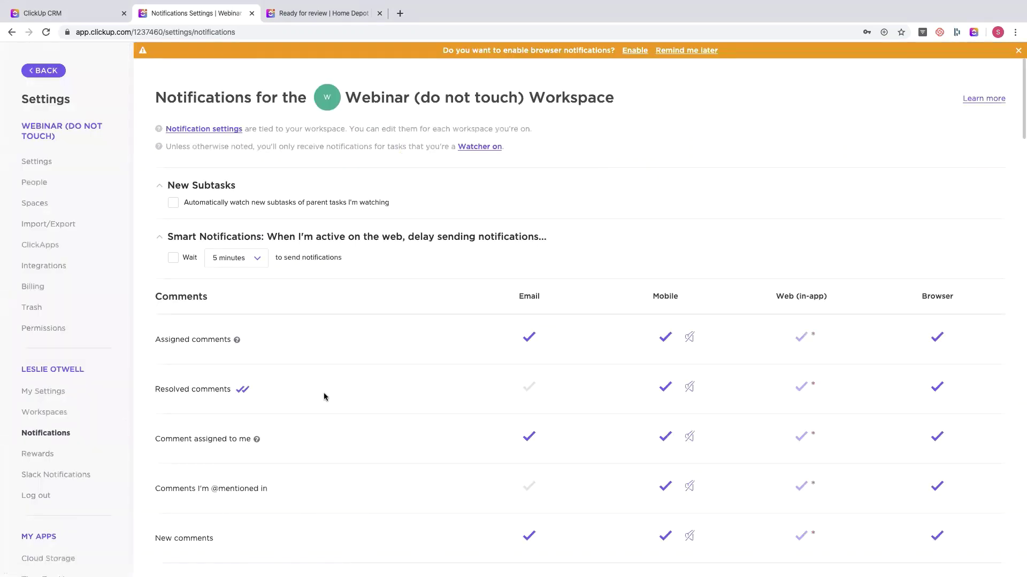
scroll(324, 397, "down", 4)
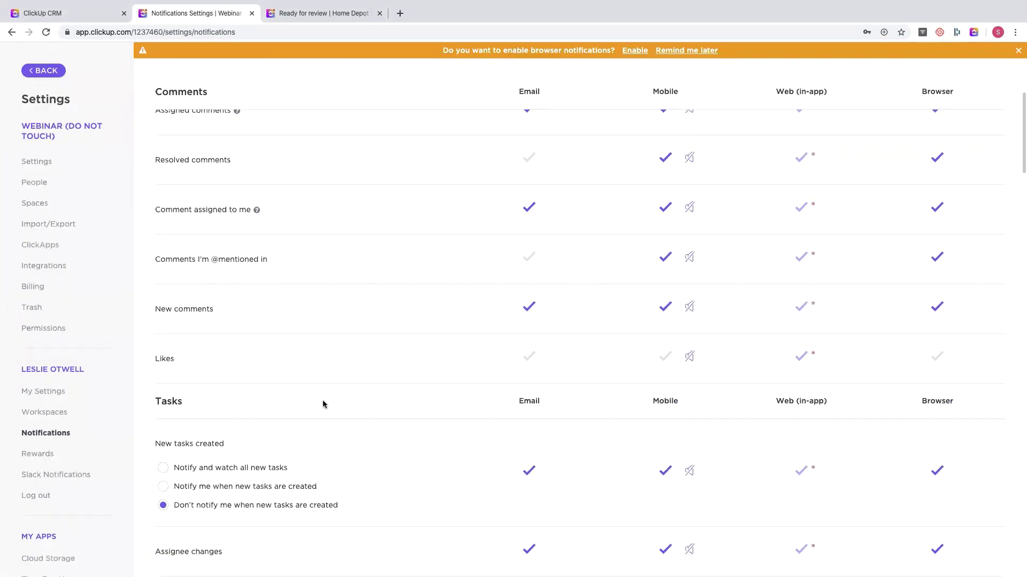
scroll(322, 400, "down", 5)
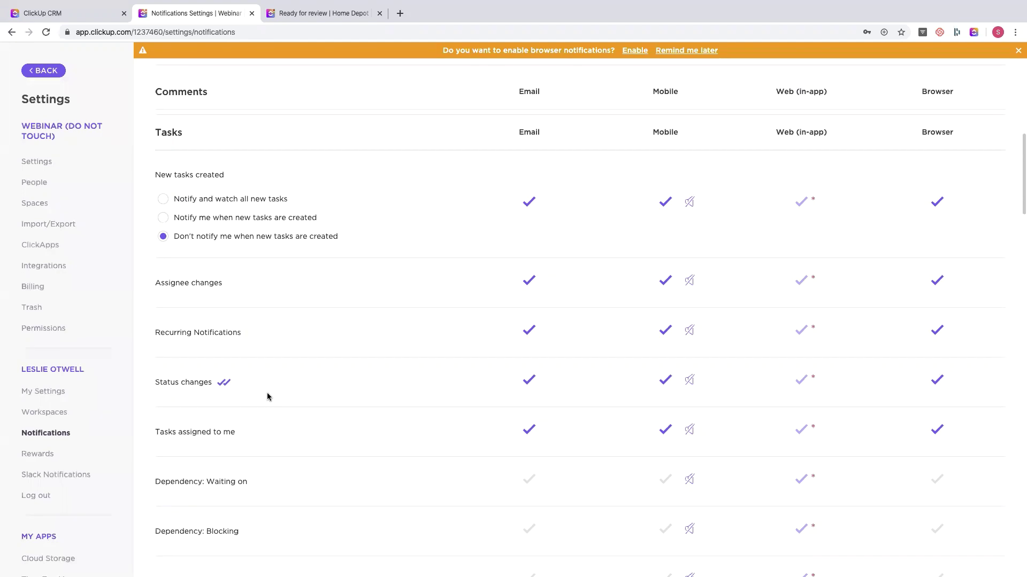
left_click(43, 71)
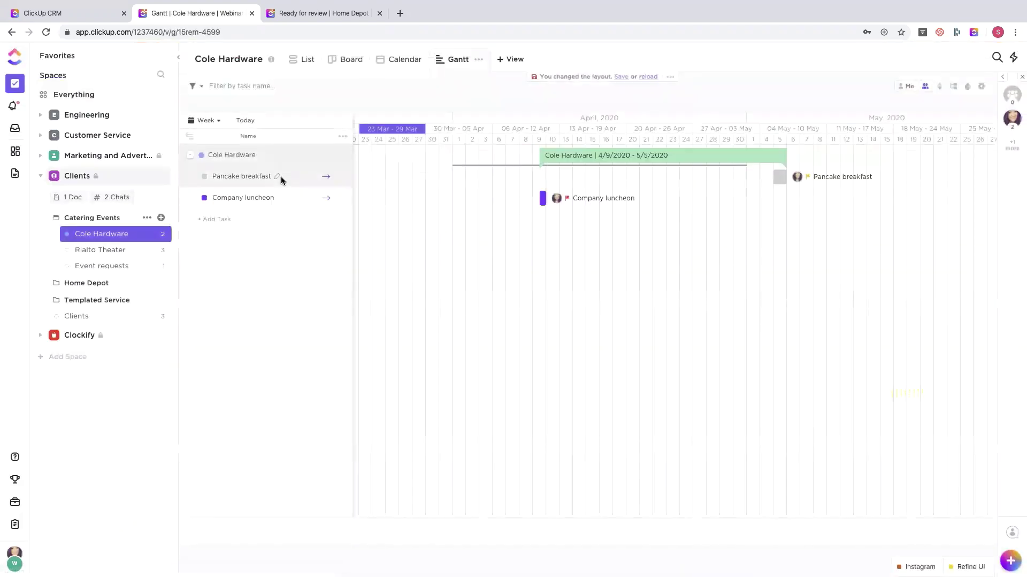
- Set Company luncheon to complete, close it, and open the Marketing and Advertising dashboard
left_click(540, 199)
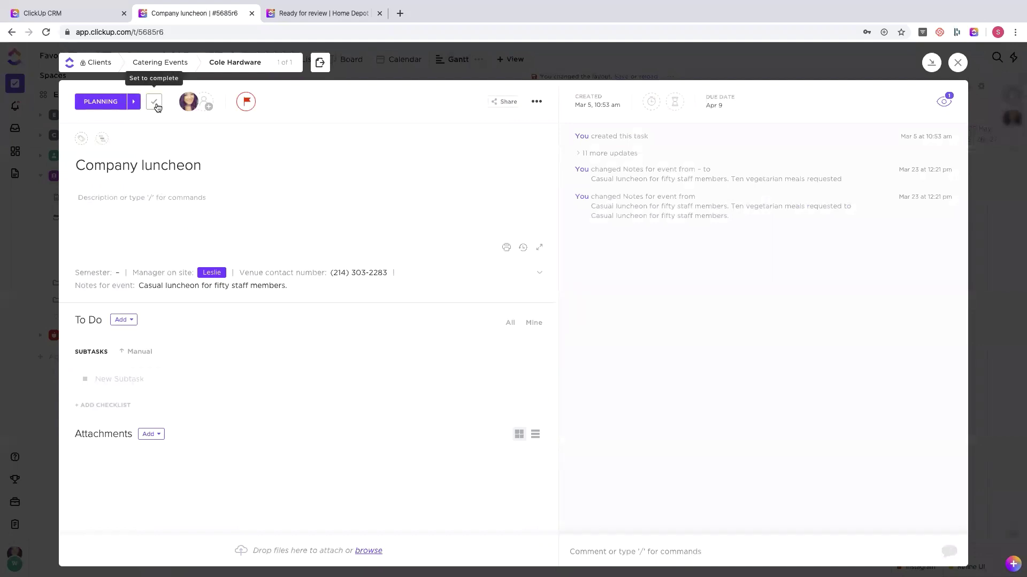
left_click(157, 107)
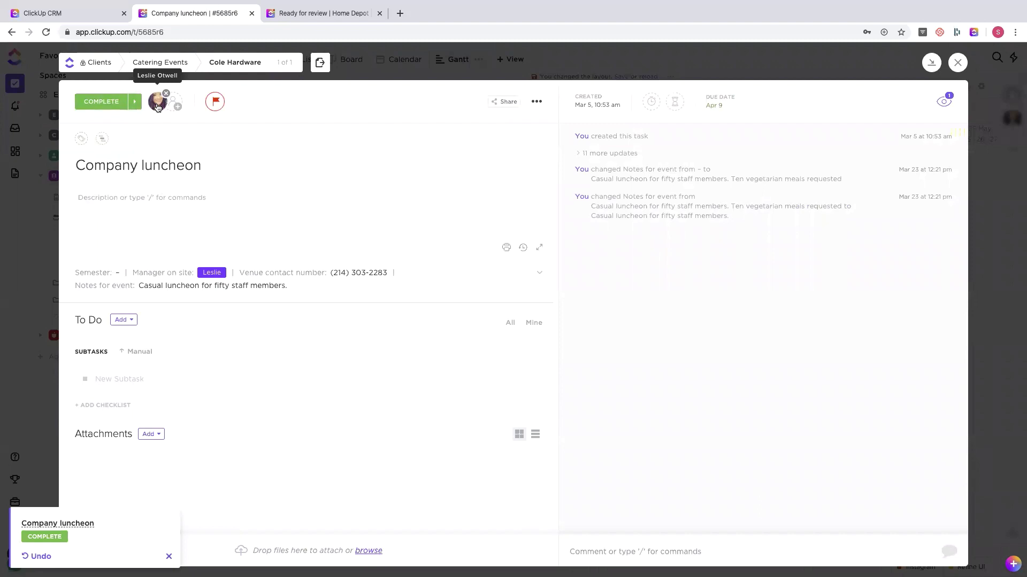
left_click(24, 423)
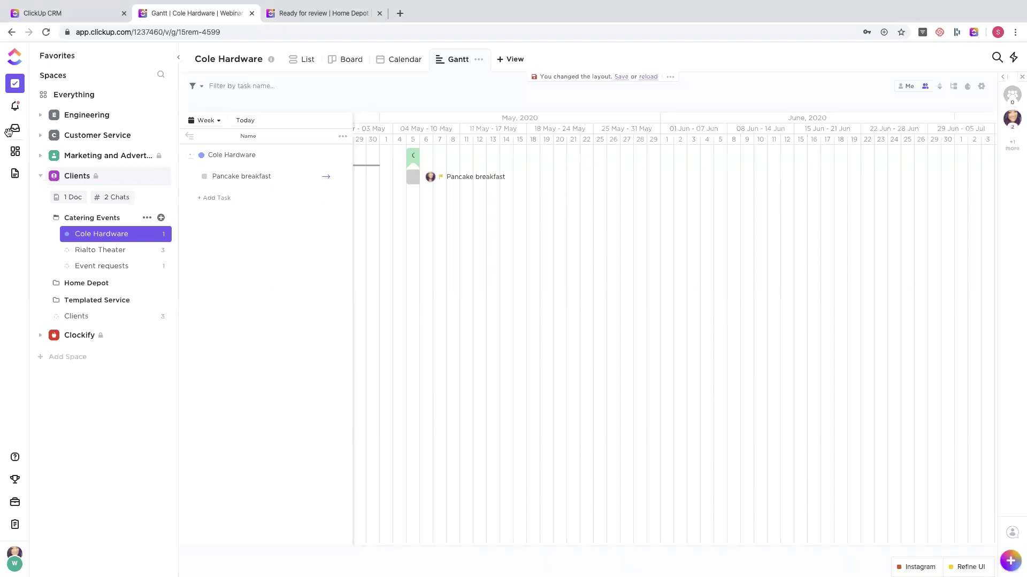
left_click(15, 149)
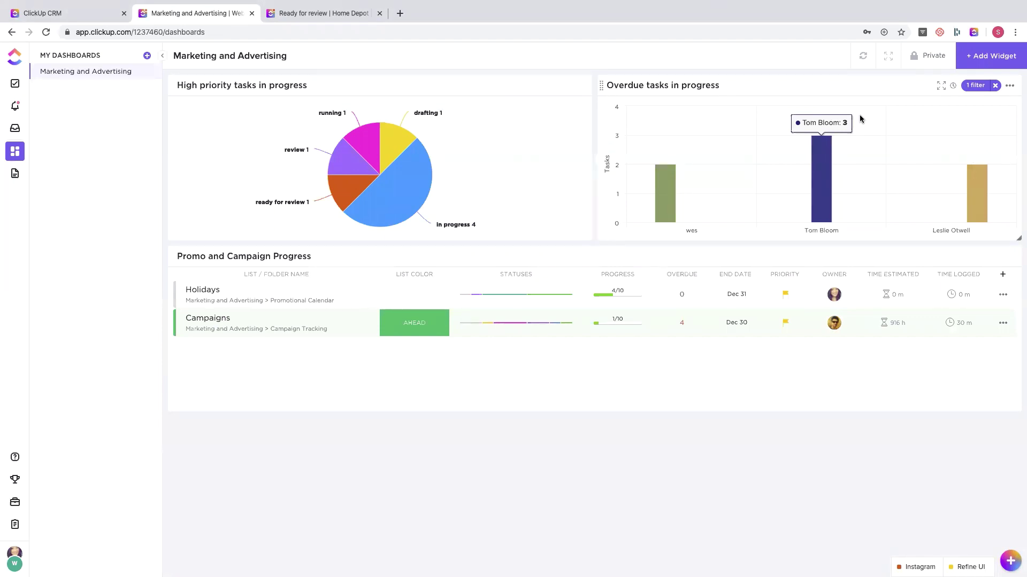
- Open and dismiss the Marketing and Advertising dashboard options, then return to the Cole Hardware Gantt
left_click(147, 71)
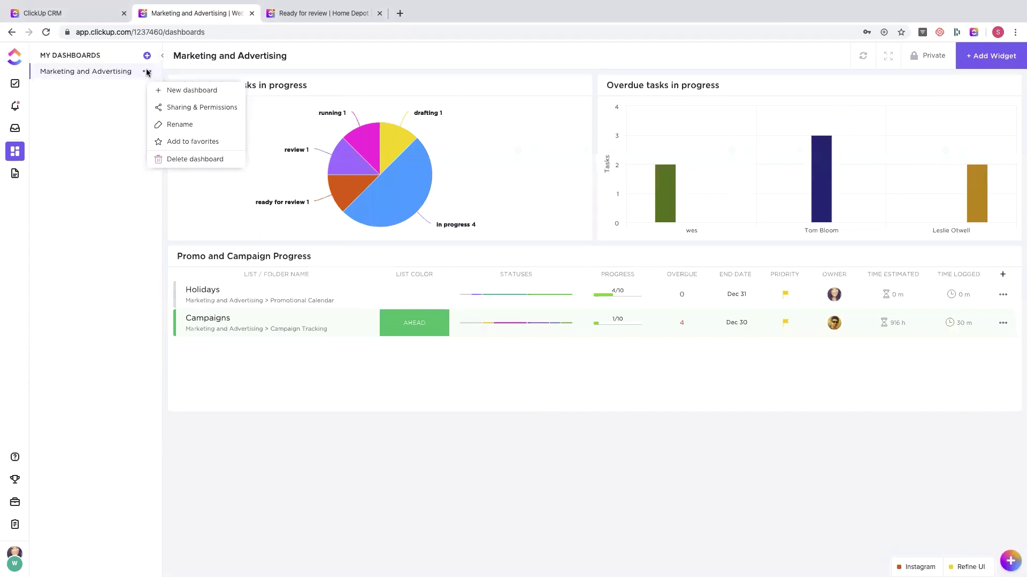
left_click(84, 133)
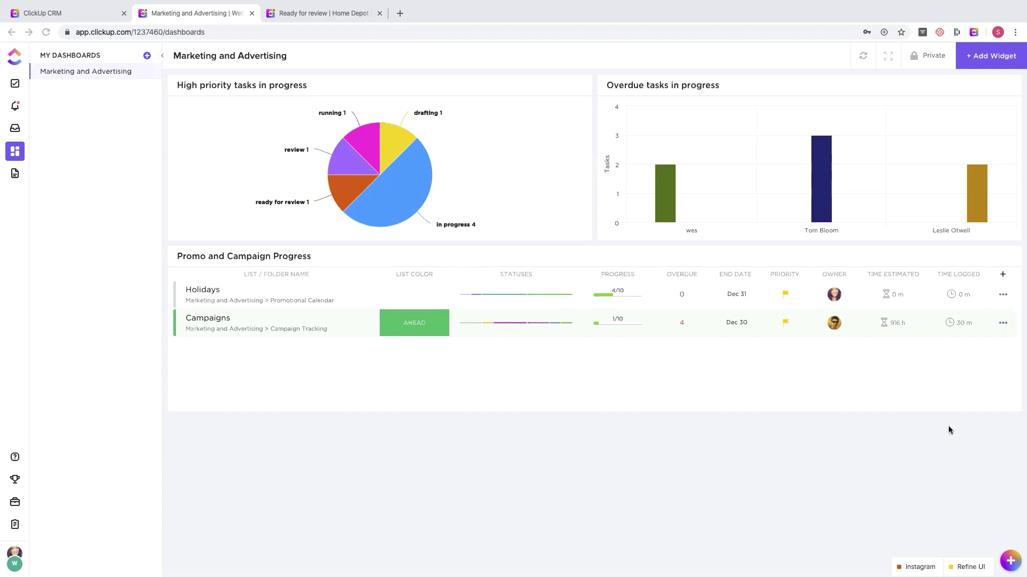
left_click(15, 85)
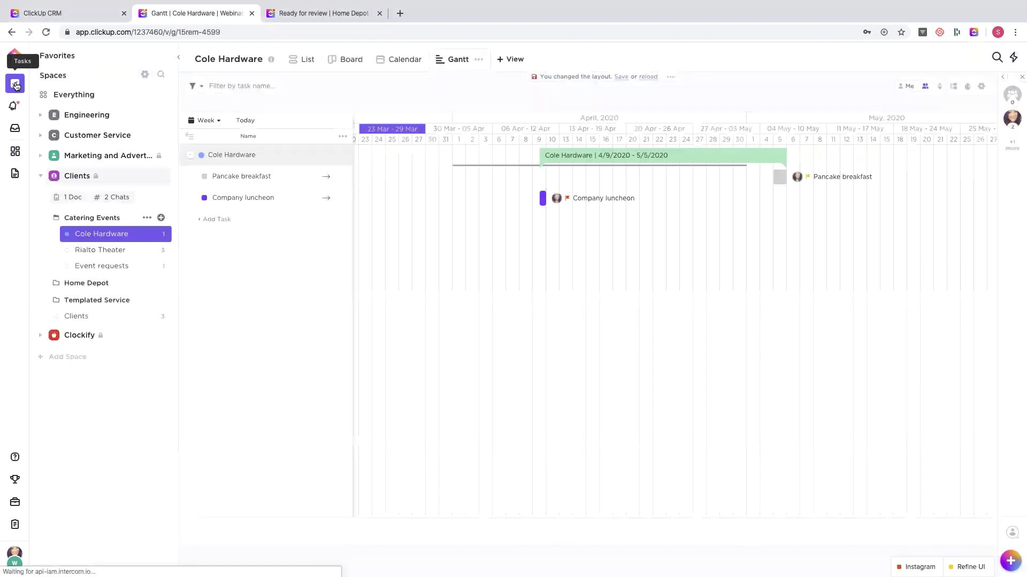
left_click(102, 269)
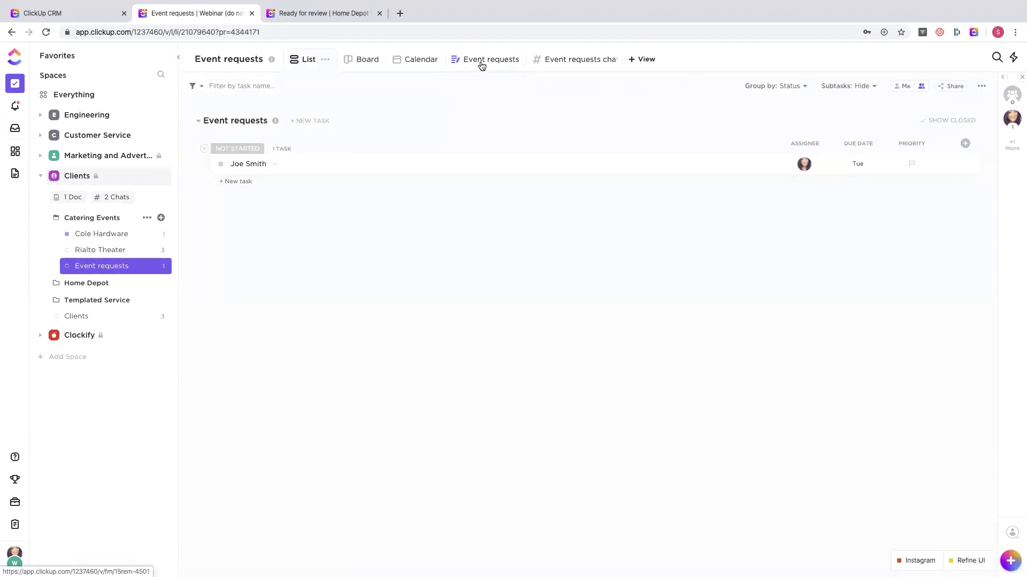
left_click(481, 65)
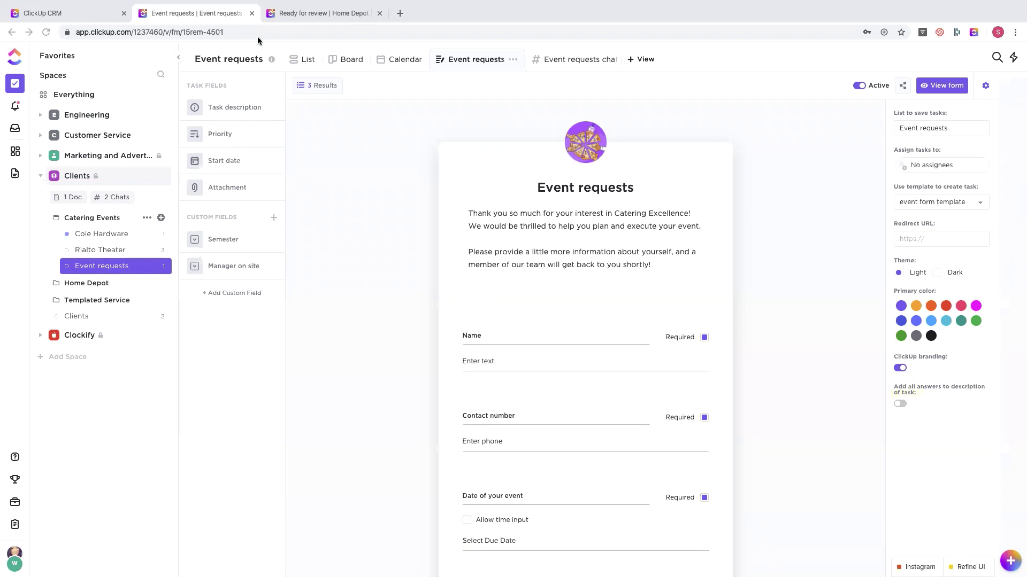
left_click(302, 60)
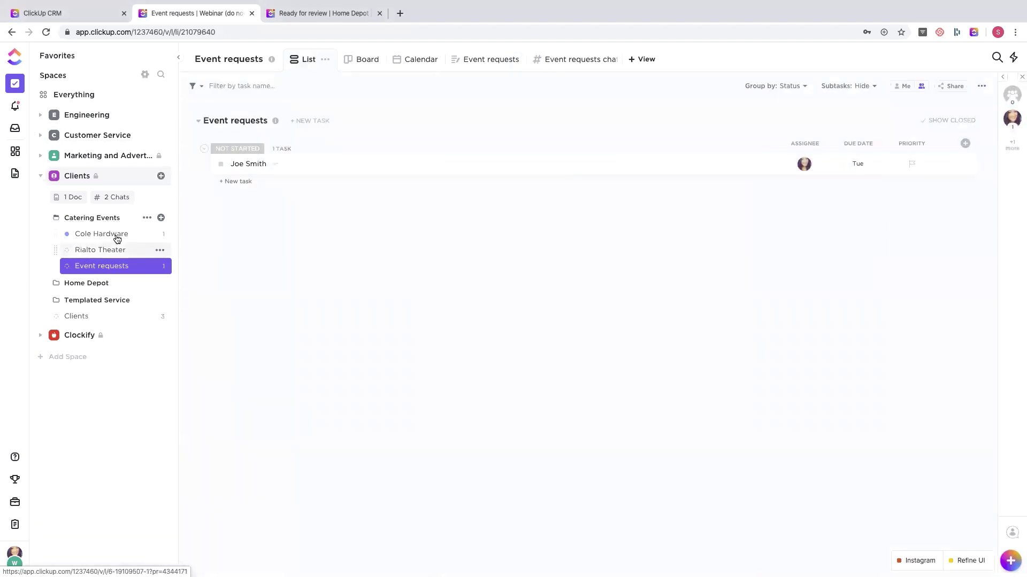
left_click(102, 234)
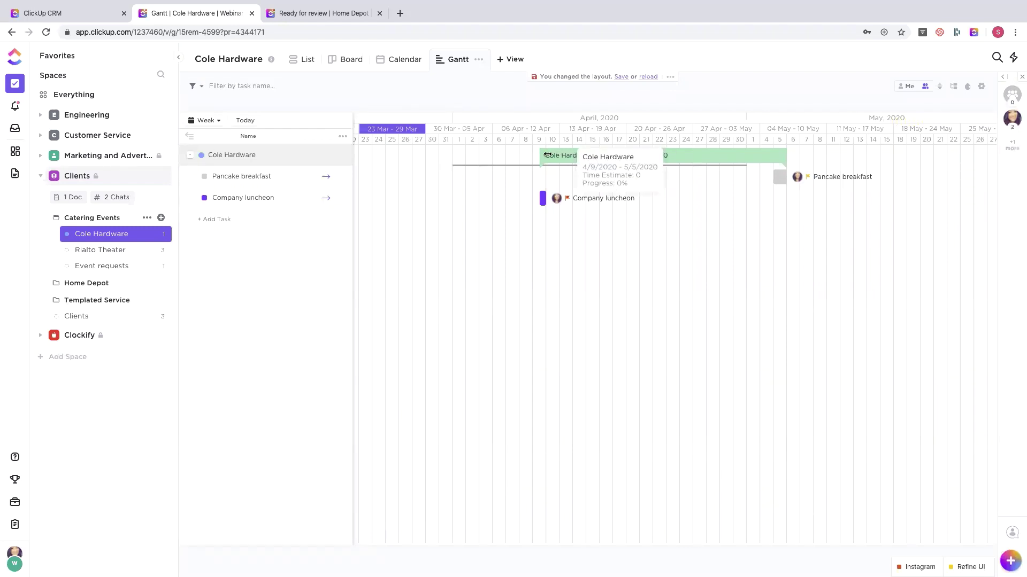
left_click_drag(546, 155, 717, 161)
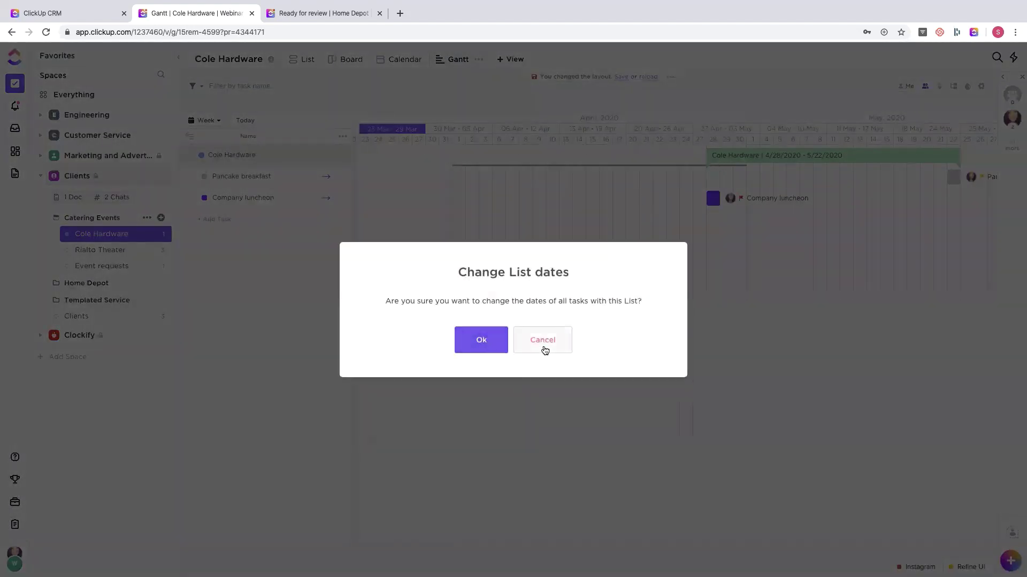
left_click(544, 343)
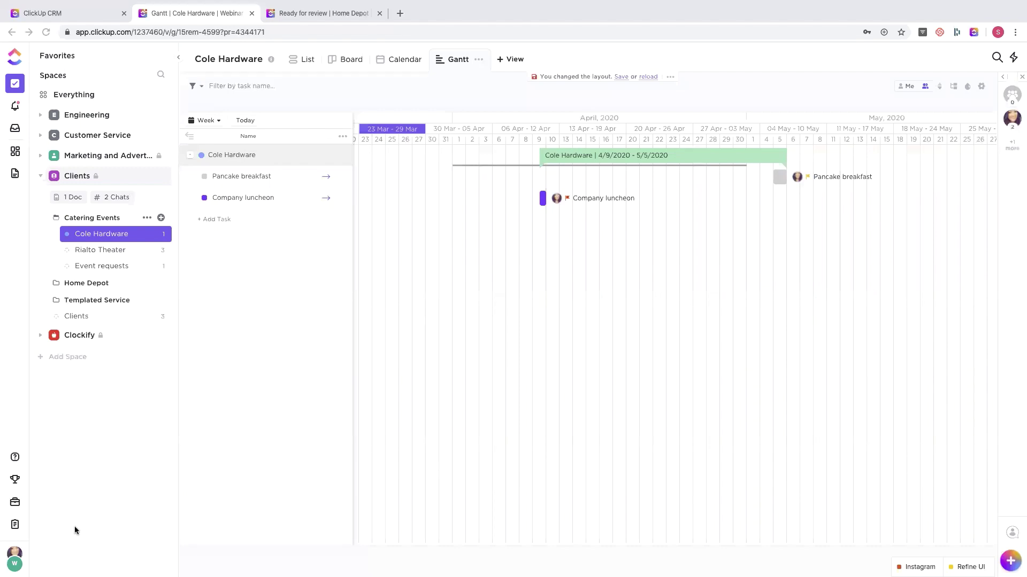
left_click(25, 564)
- Scroll the workspace Integrations settings to the Slack integration, then open a blank browser tab
left_click(25, 564)
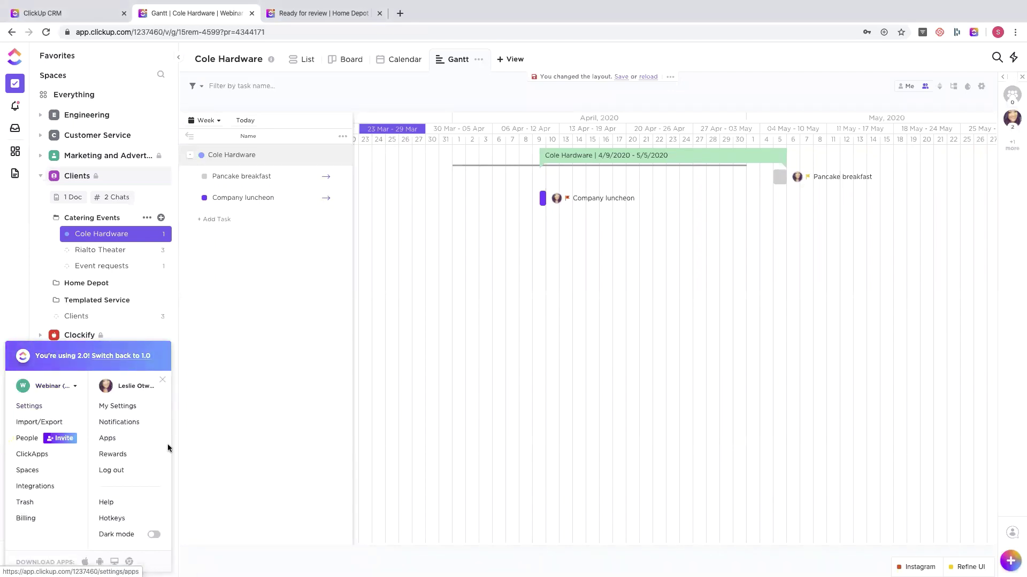
left_click(51, 487)
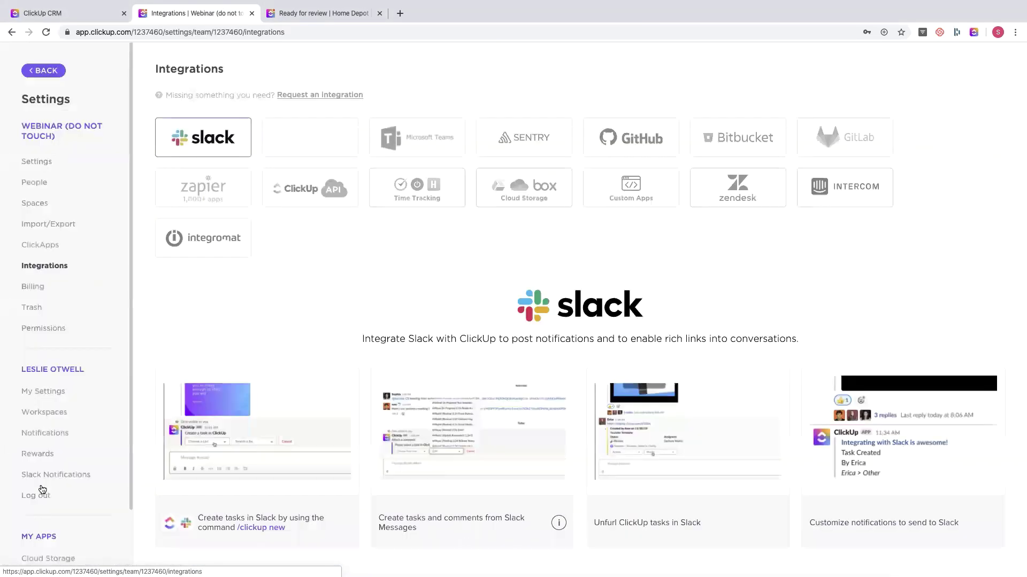
scroll(351, 347, "down", 2)
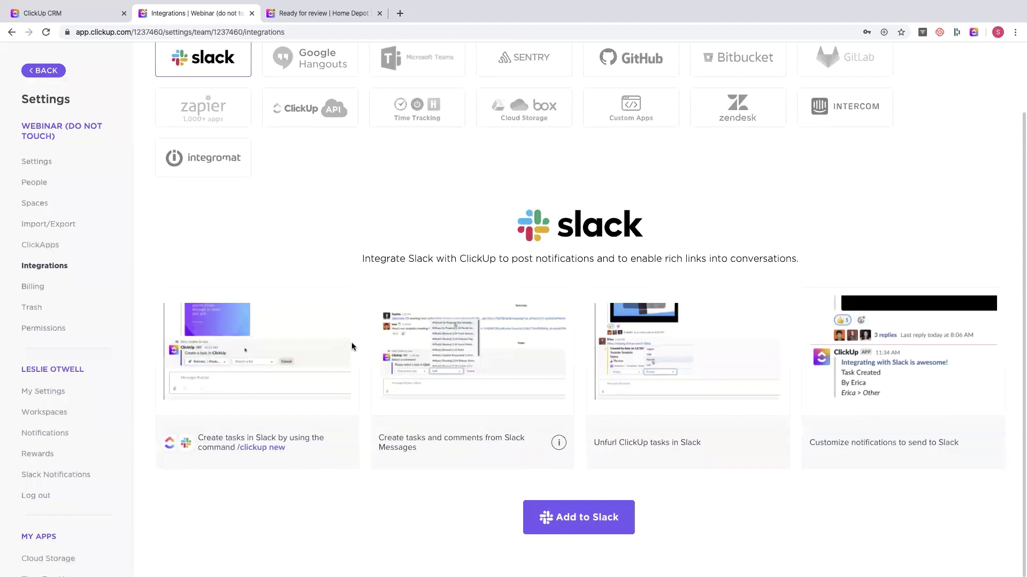
left_click(331, 15)
left_click(400, 13)
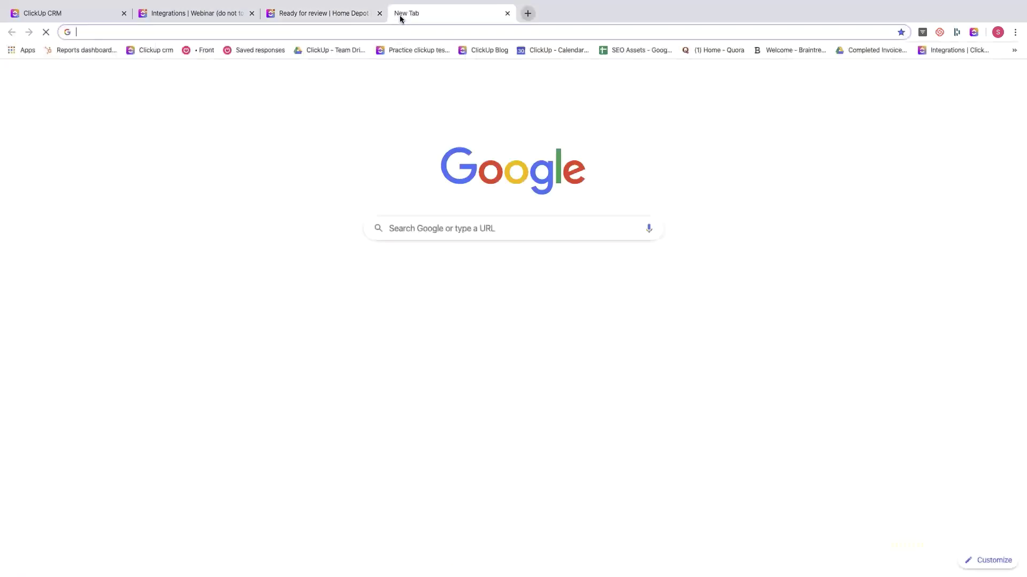
- Search docs.clickup.com for 'slack notifications', highlight the article's notification types, then close the tab
type("docs.clickup.com")
key("Return")
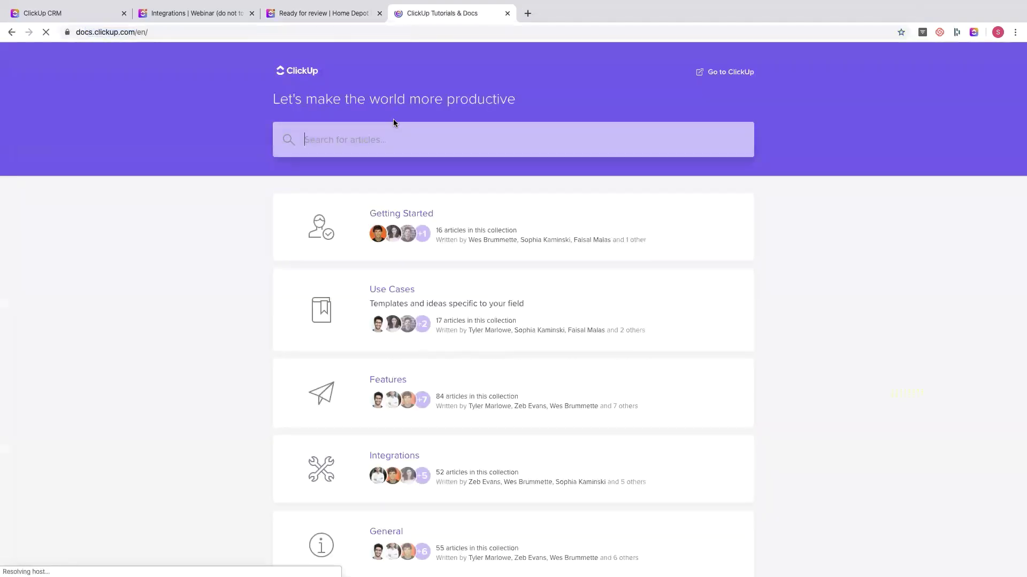
type("slack notifications")
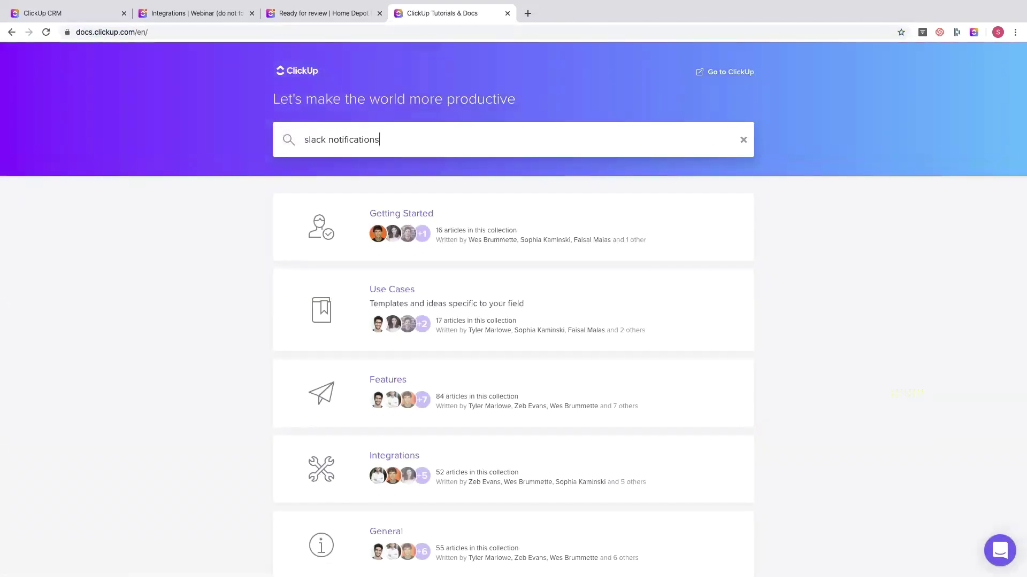
key("Return")
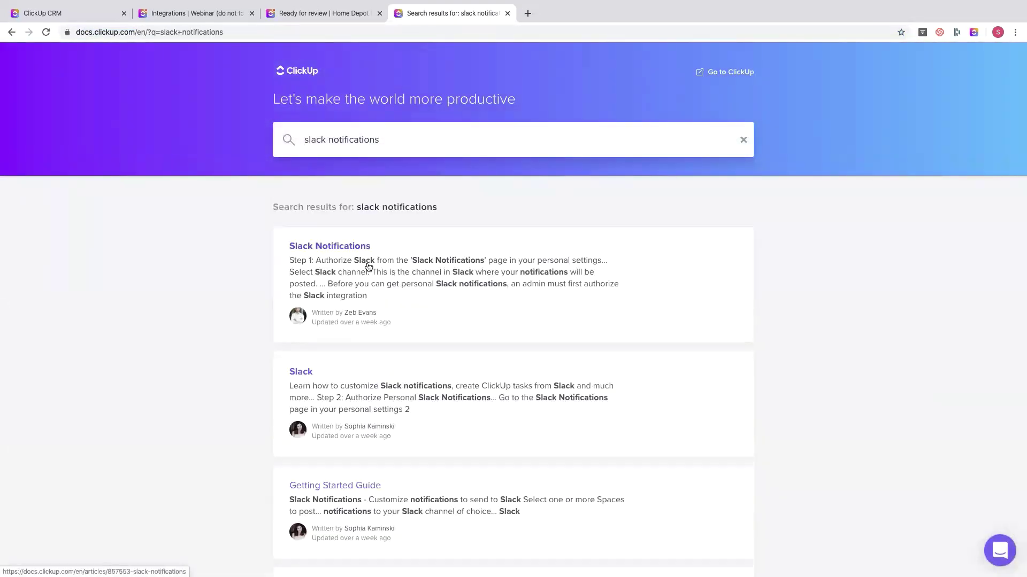
left_click(362, 272)
scroll(362, 271, "down", 5)
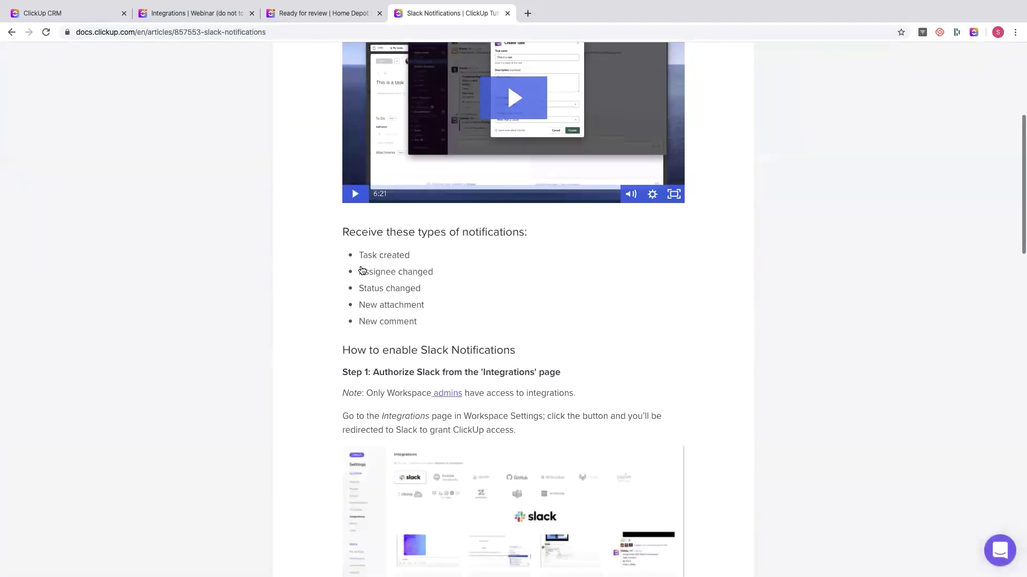
left_click_drag(340, 231, 424, 321)
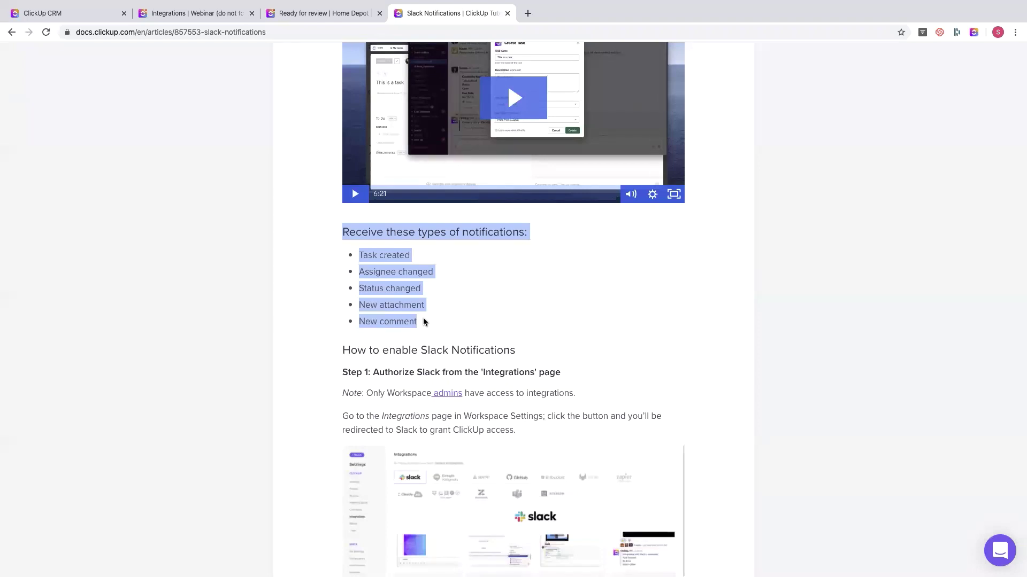
left_click(507, 13)
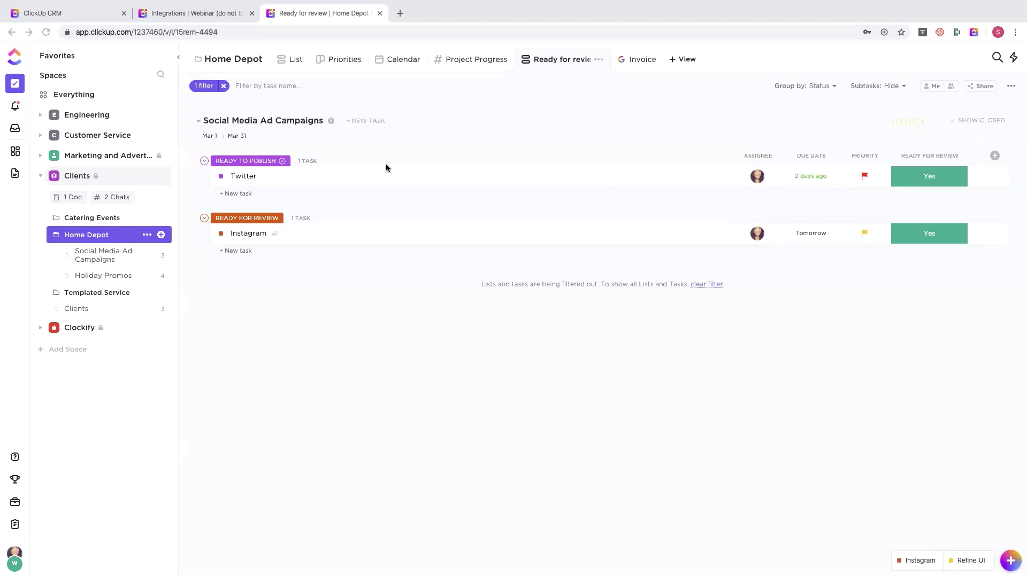
- Open the Event requests form from Favorites, view its share links and list, then open Cole Hardware
left_click(71, 60)
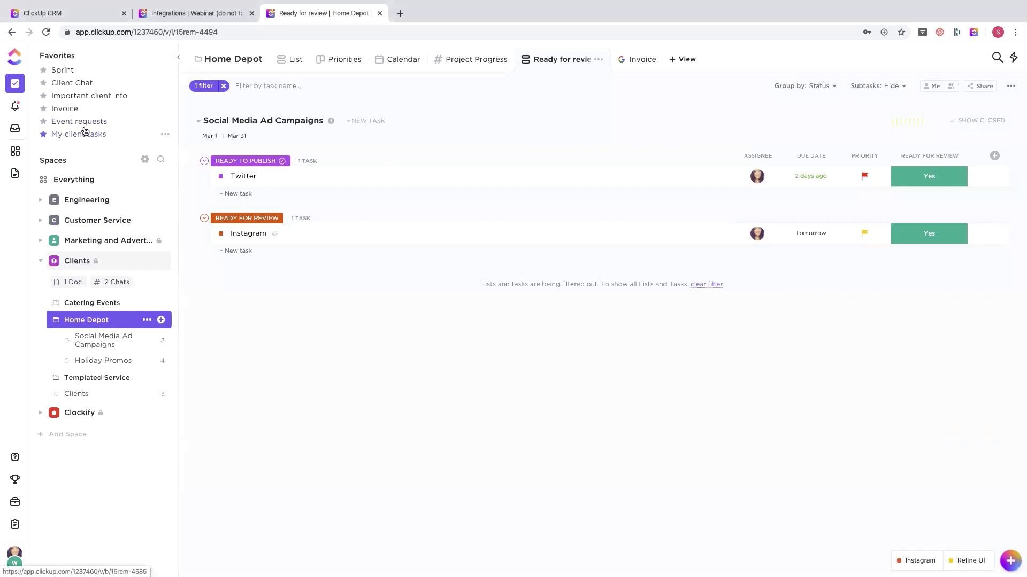
left_click(80, 122)
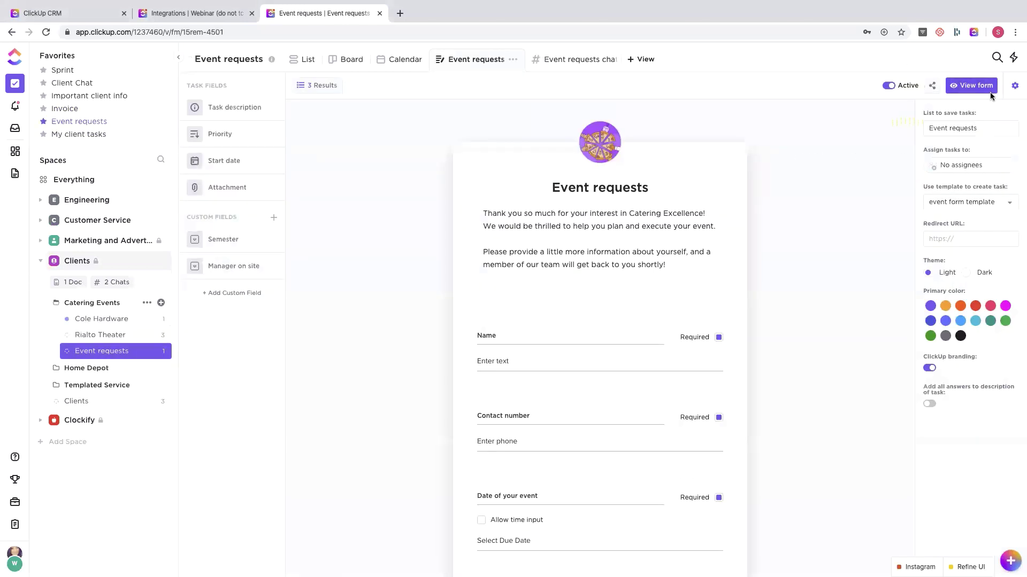
left_click(932, 86)
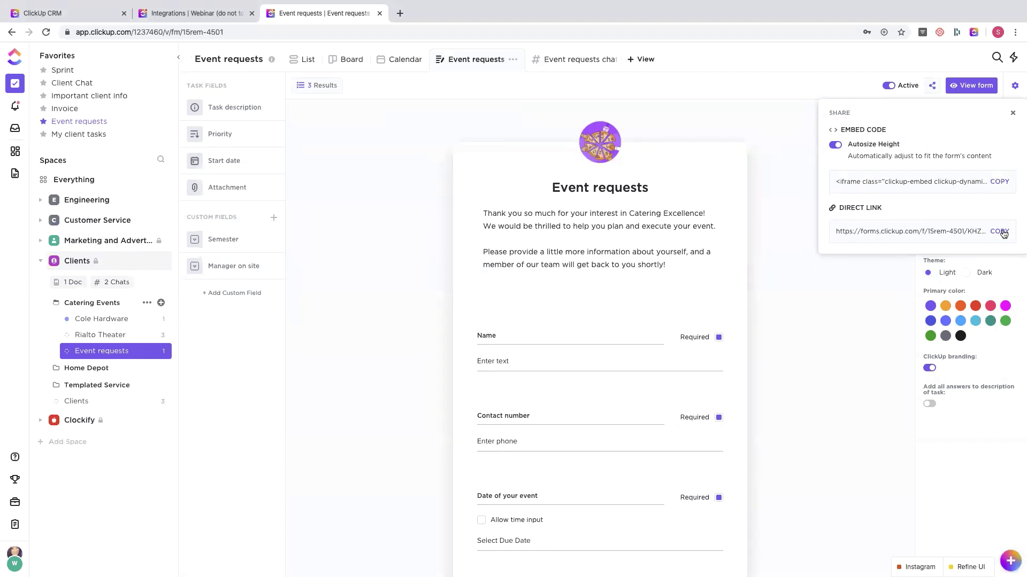
left_click(765, 319)
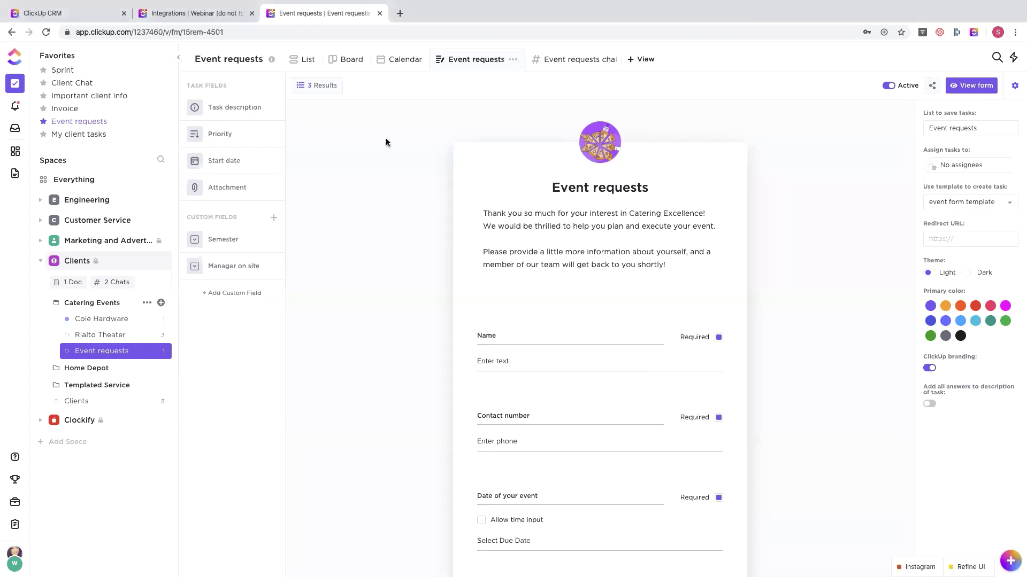
left_click(297, 60)
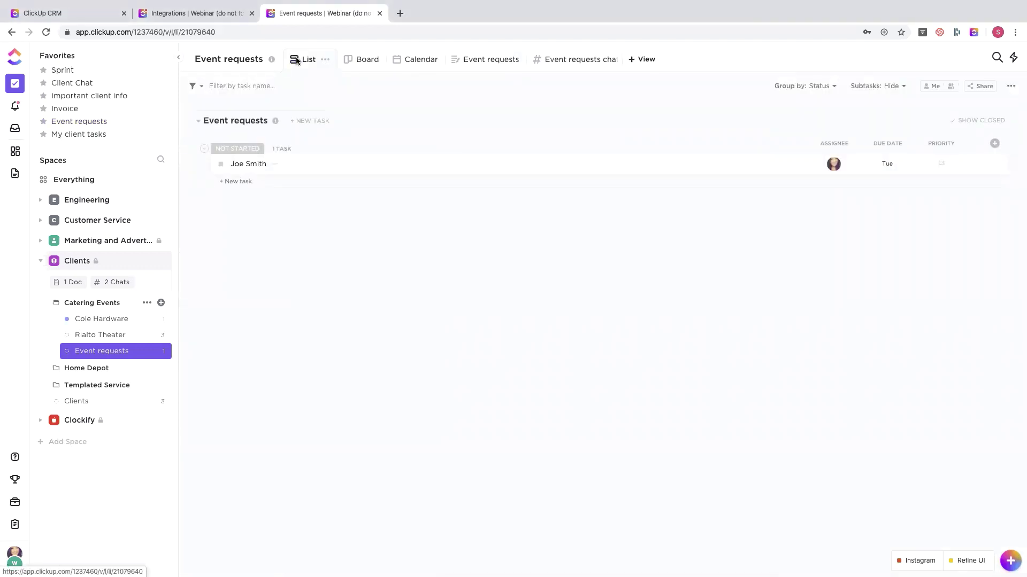
left_click(91, 320)
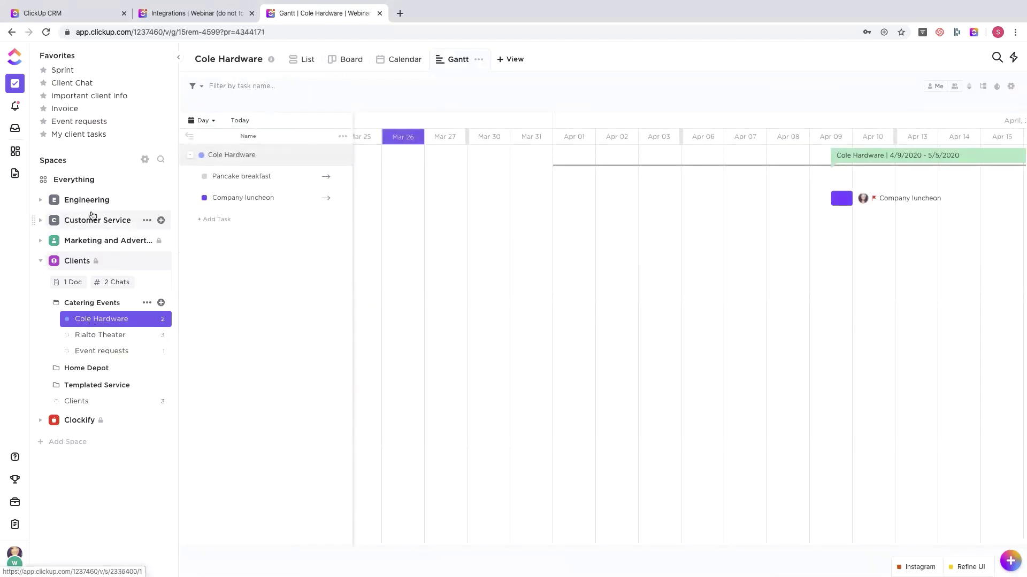
- Add a subtask named 'subtask' to Company luncheon from the Cole Hardware list view
left_click(301, 59)
left_click(288, 177)
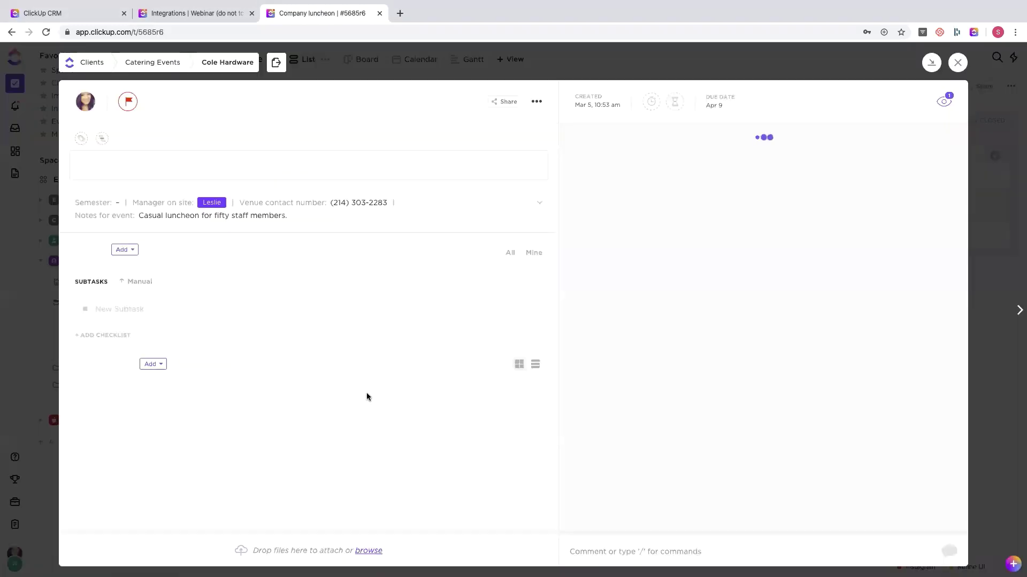
left_click(120, 375)
type("subtask")
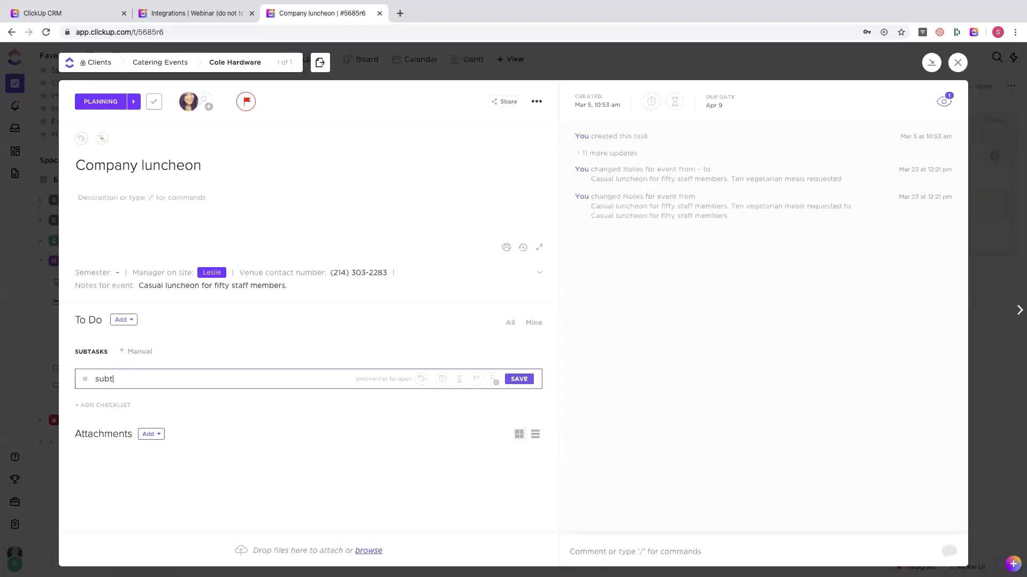
key("Return")
- Toggle the subtask's public sharing on and back off, then return to Company luncheon
left_click(126, 375)
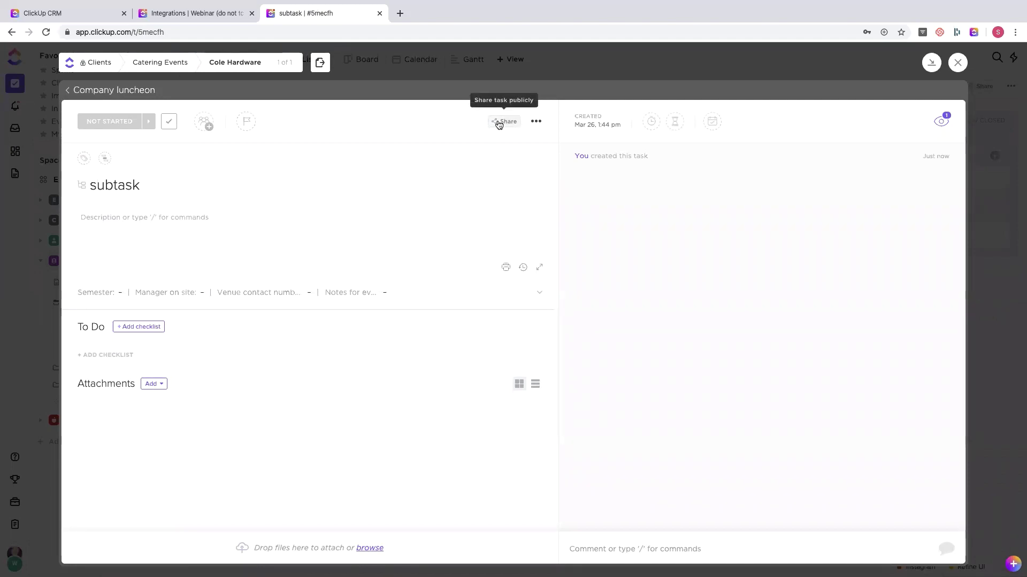
left_click(496, 121)
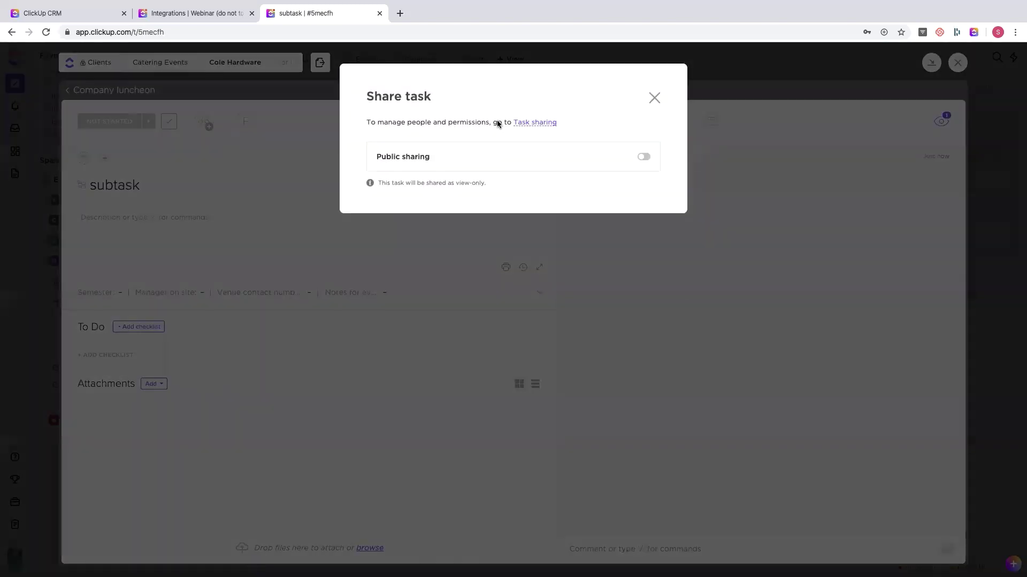
left_click(643, 156)
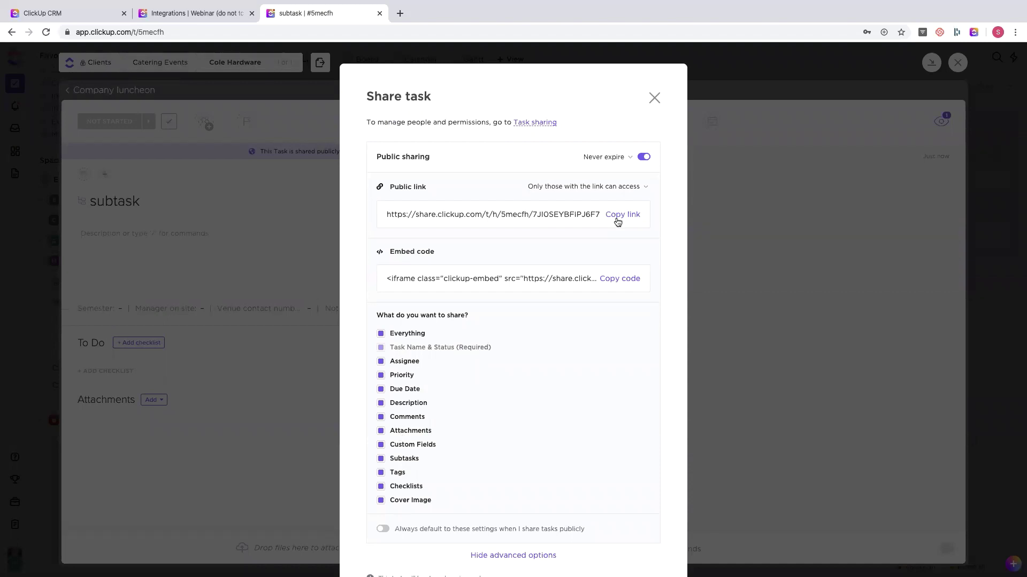
left_click(644, 157)
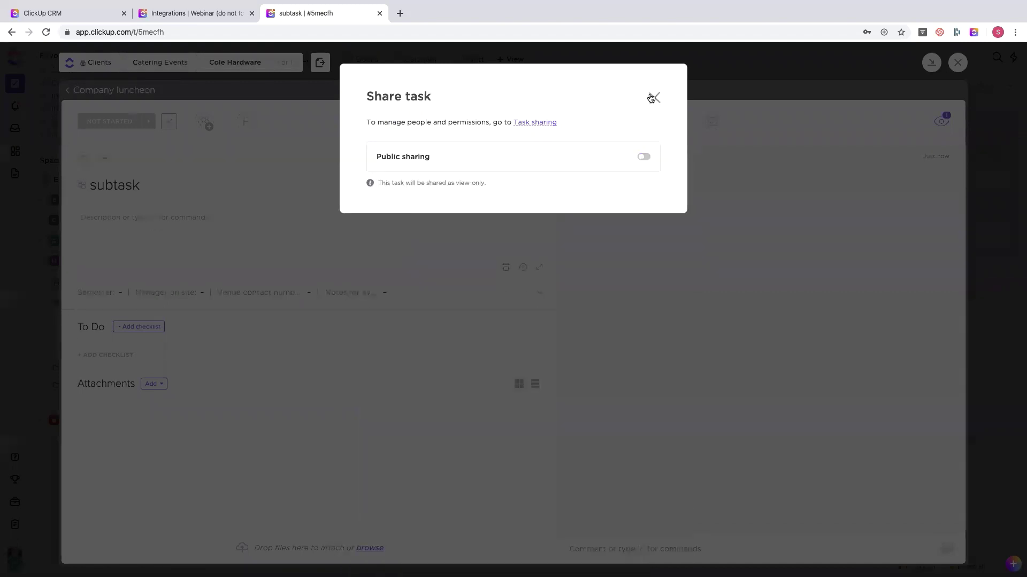
left_click(653, 97)
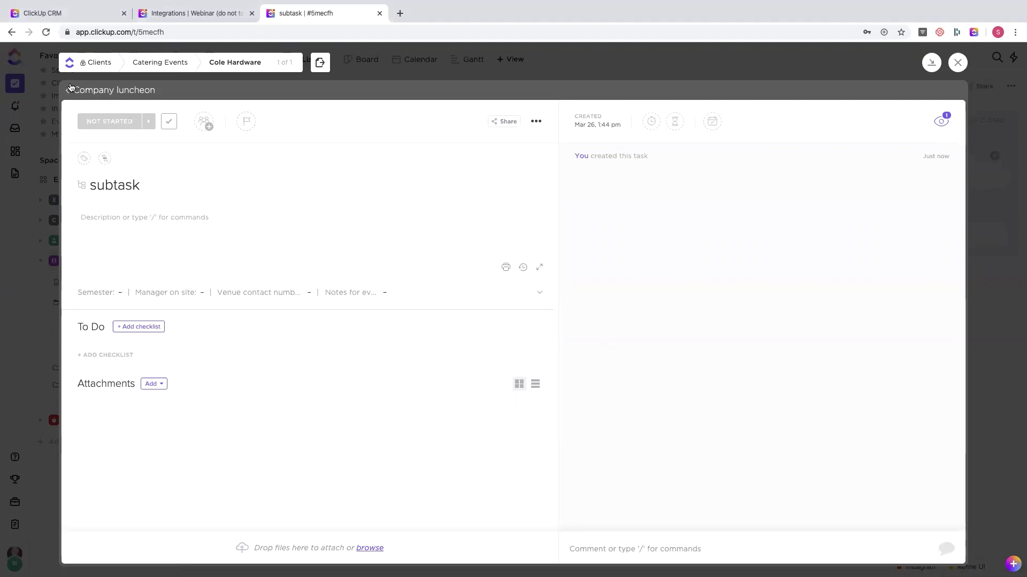
left_click(76, 91)
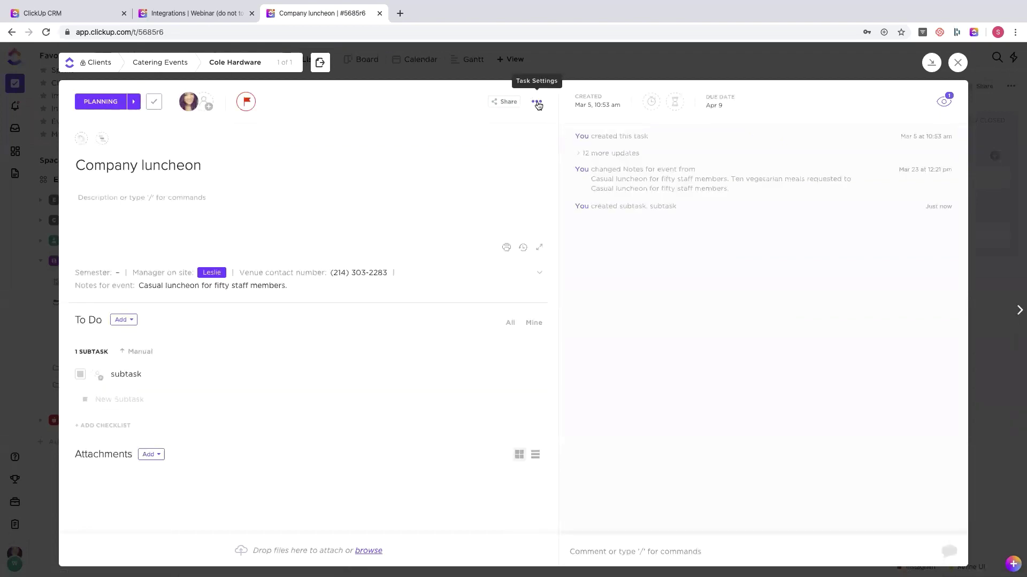
- Save Company luncheon as a new template named 'company luncheon' with Everything included
left_click(537, 102)
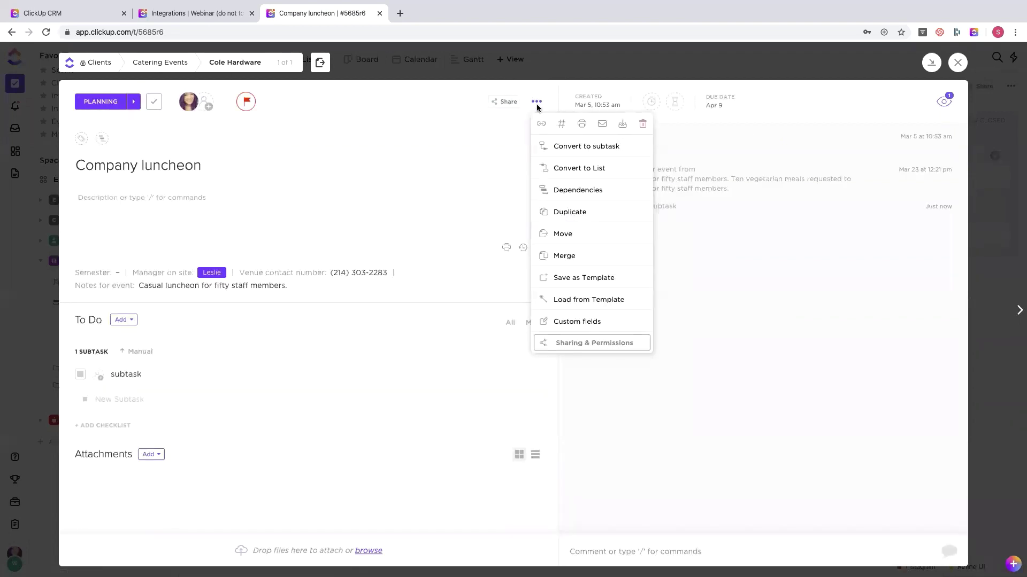
left_click(577, 280)
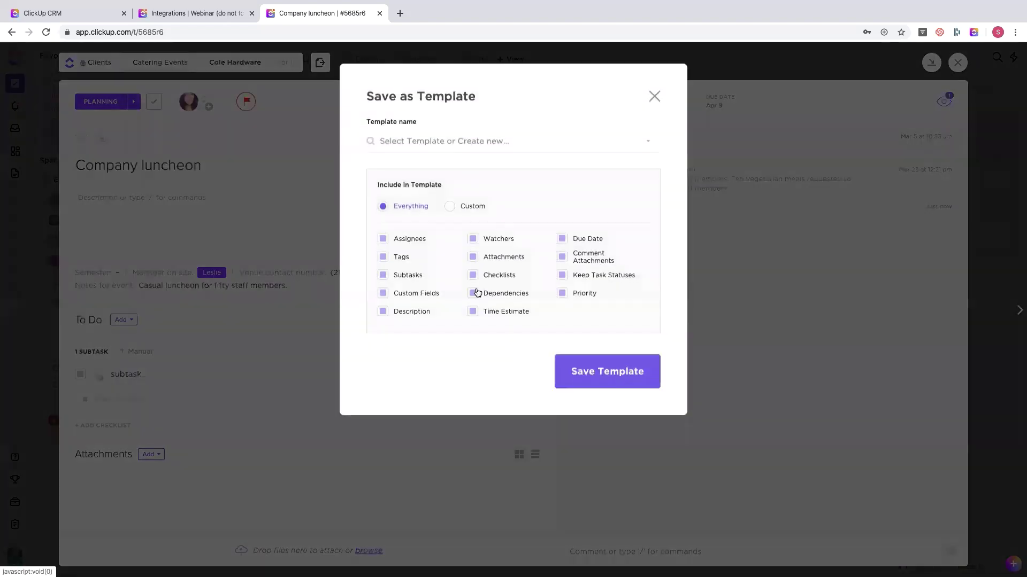
left_click(438, 146)
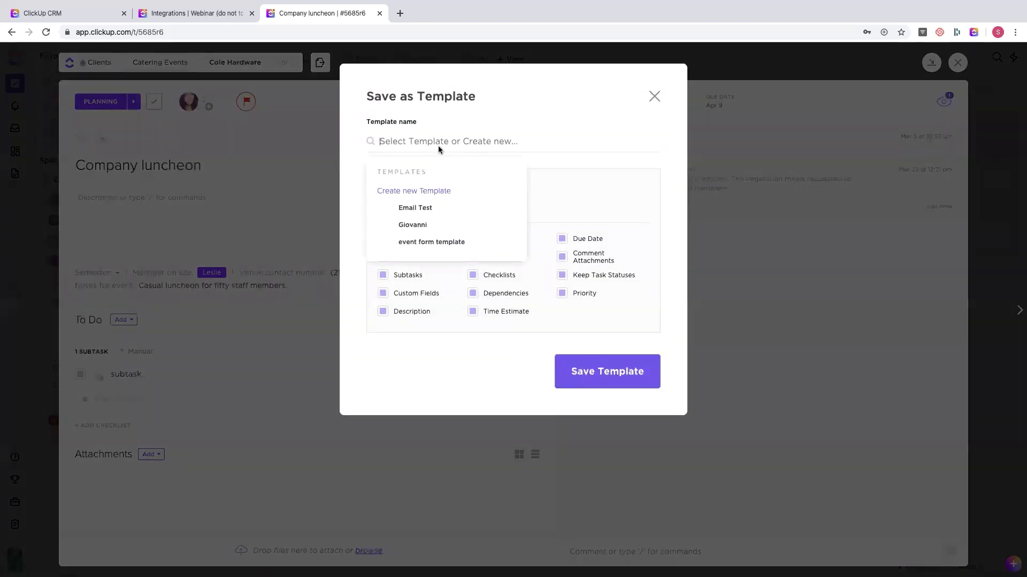
type("company")
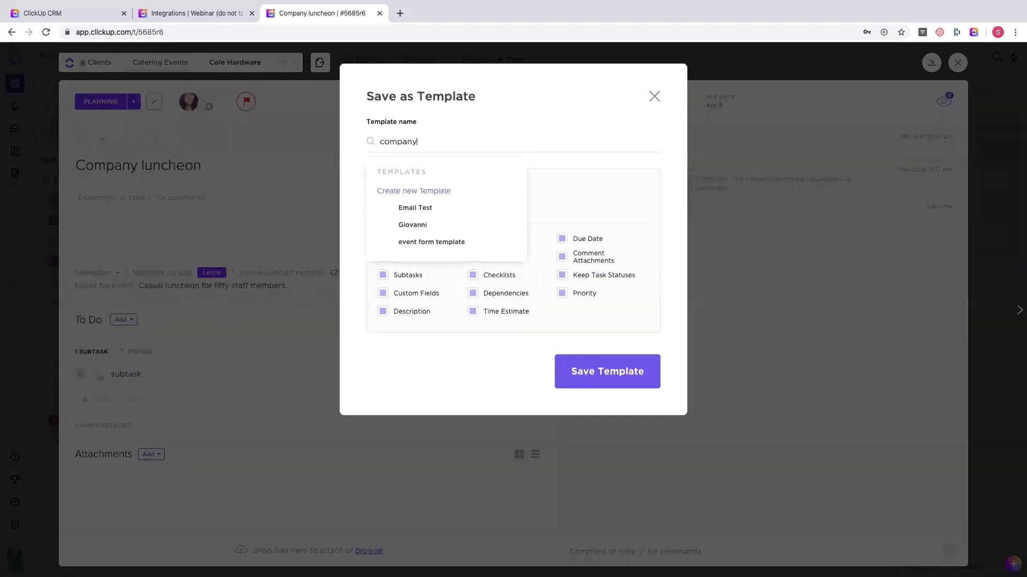
type(" luncheon")
key("Return")
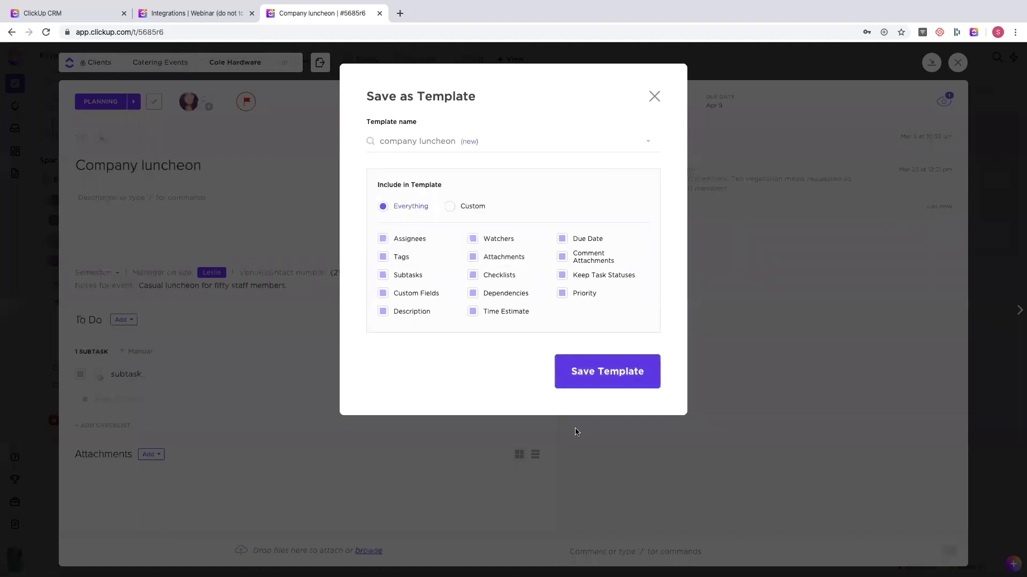
left_click(583, 368)
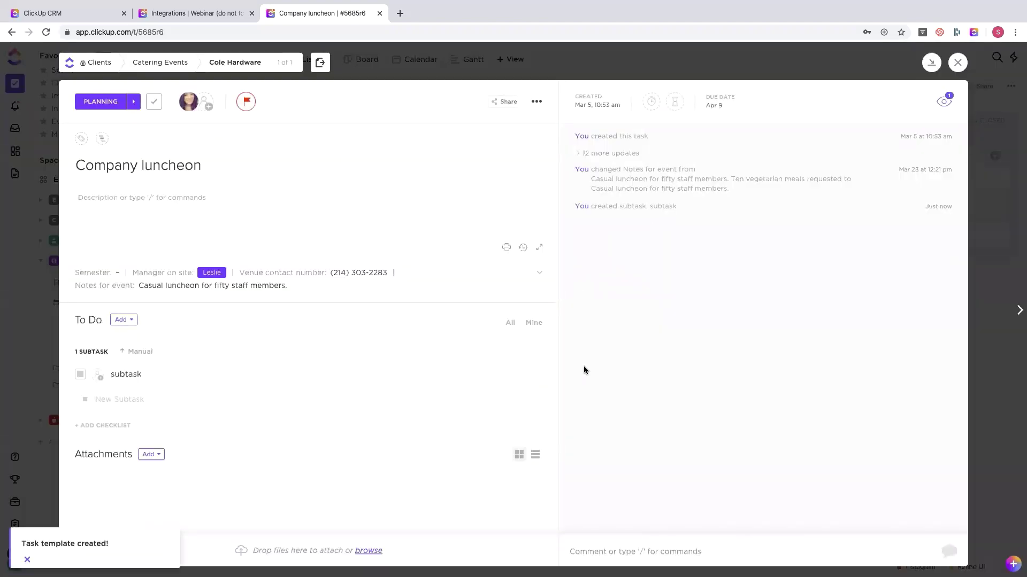
- Close Company luncheon, preview template options for a new Cole Hardware task, then discard it
left_click(690, 69)
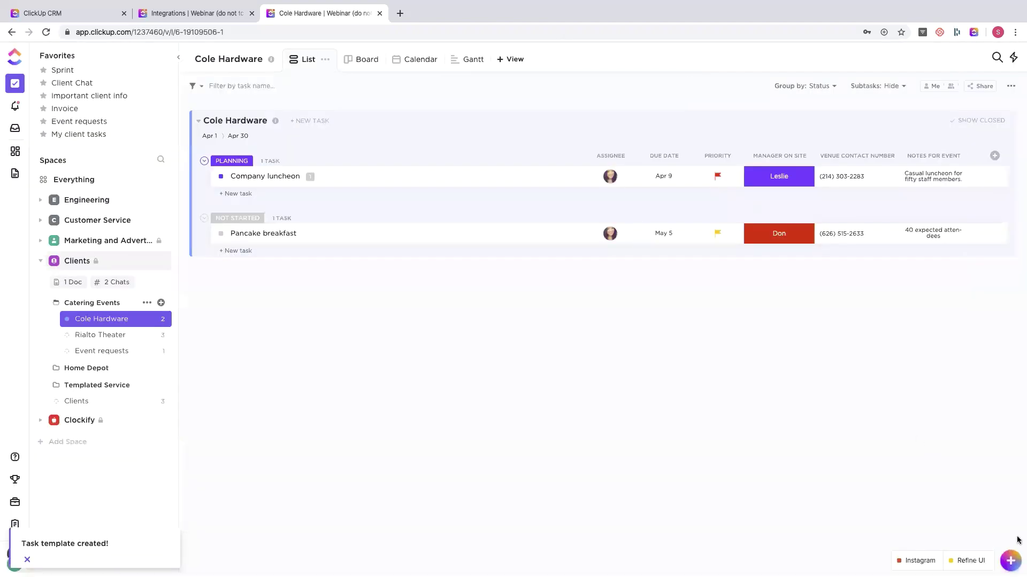
left_click(1010, 561)
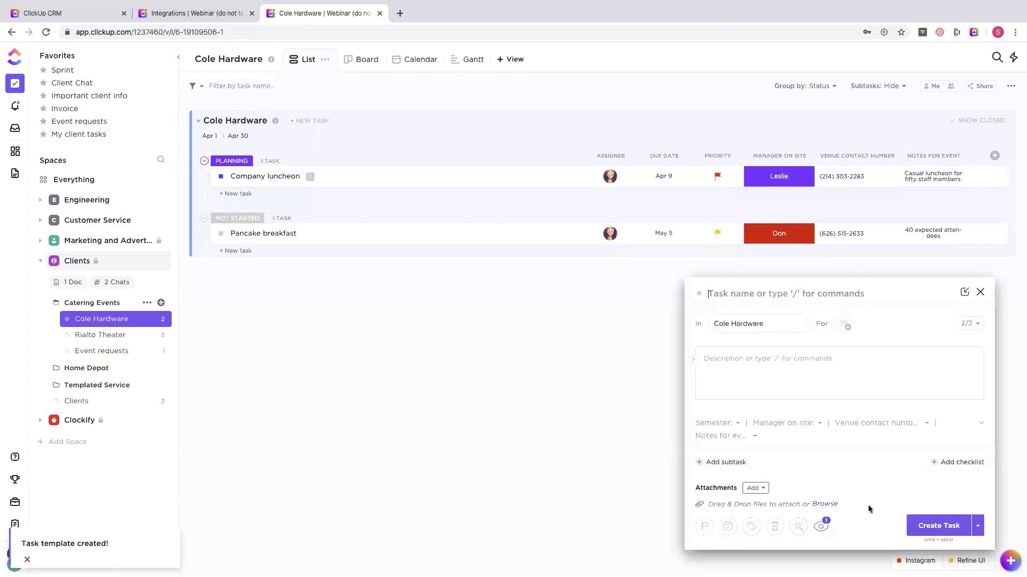
left_click(797, 527)
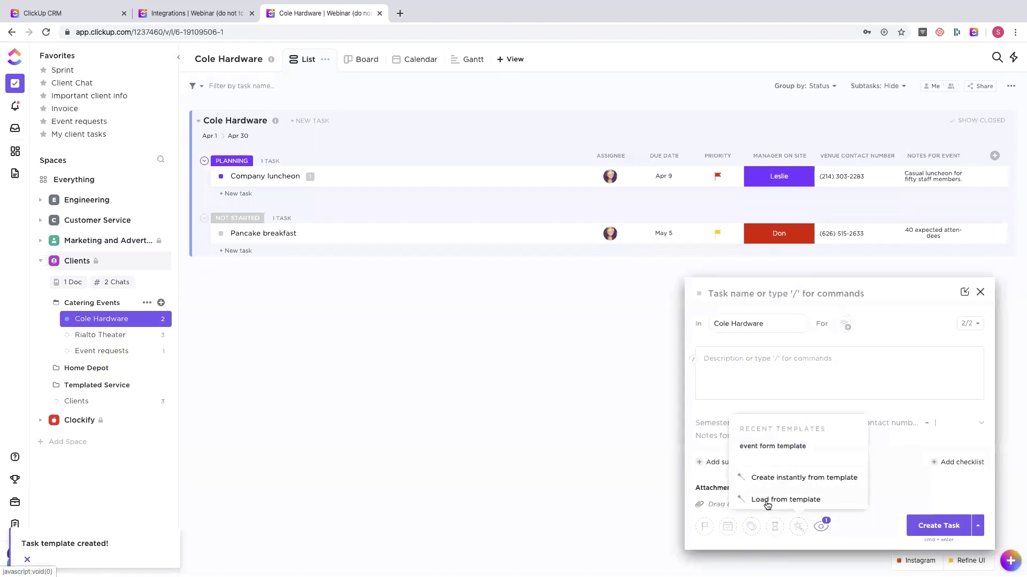
left_click(980, 292)
left_click(980, 293)
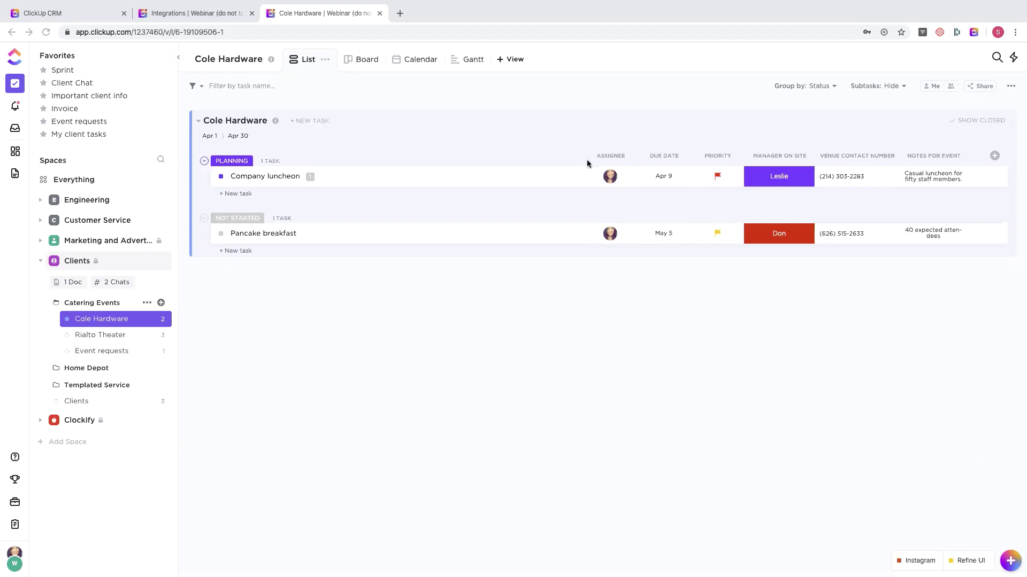
mouse_move(422, 2)
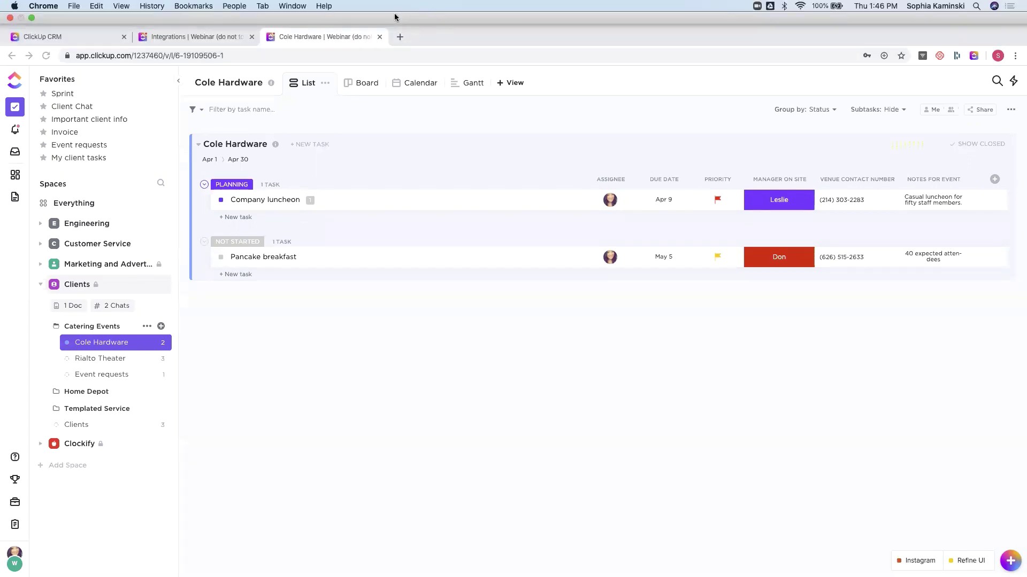
left_click(399, 14)
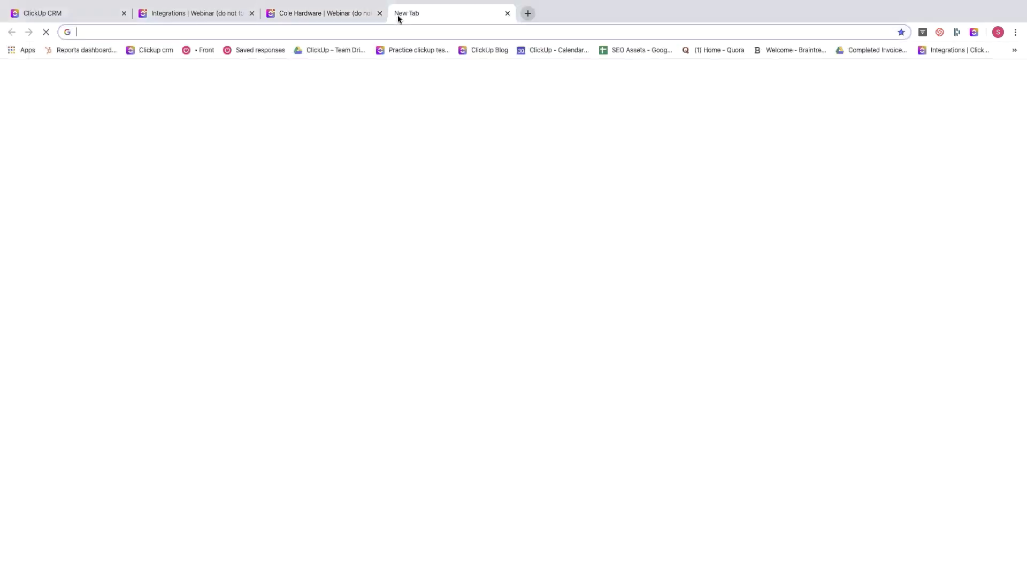
type("feedback.clickup.com")
key("Return")
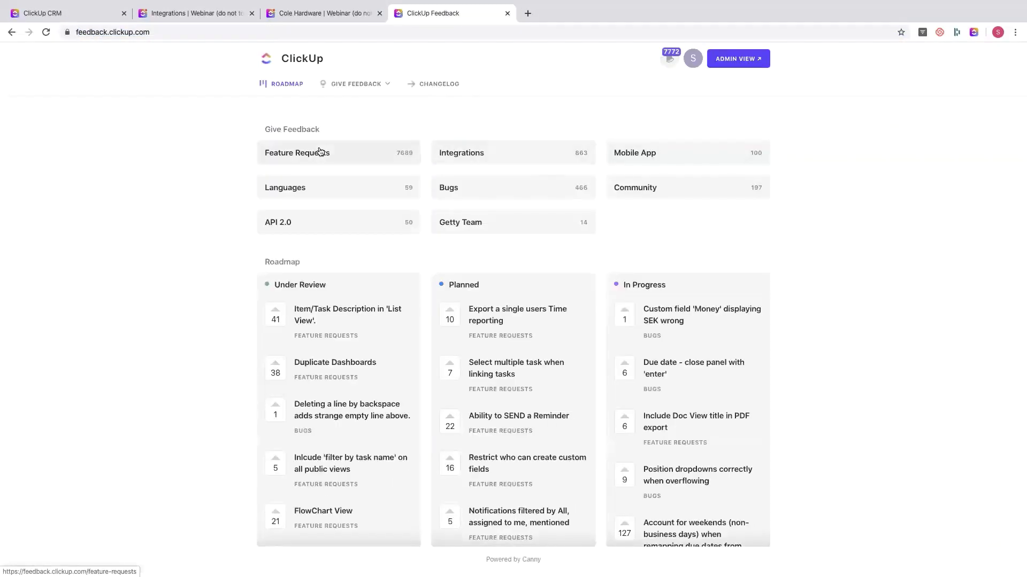
left_click(320, 152)
left_click(703, 126)
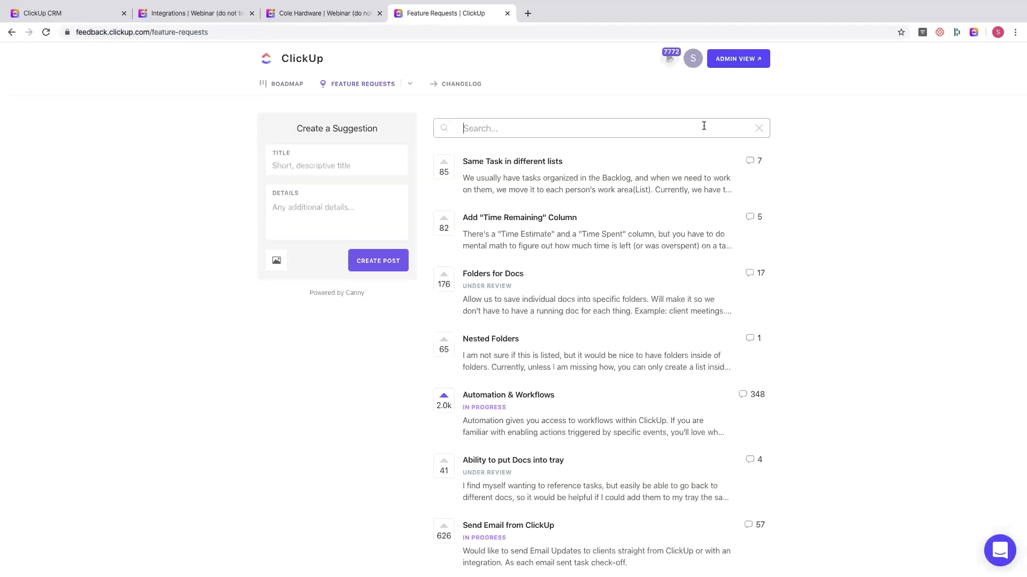
type("wordpre")
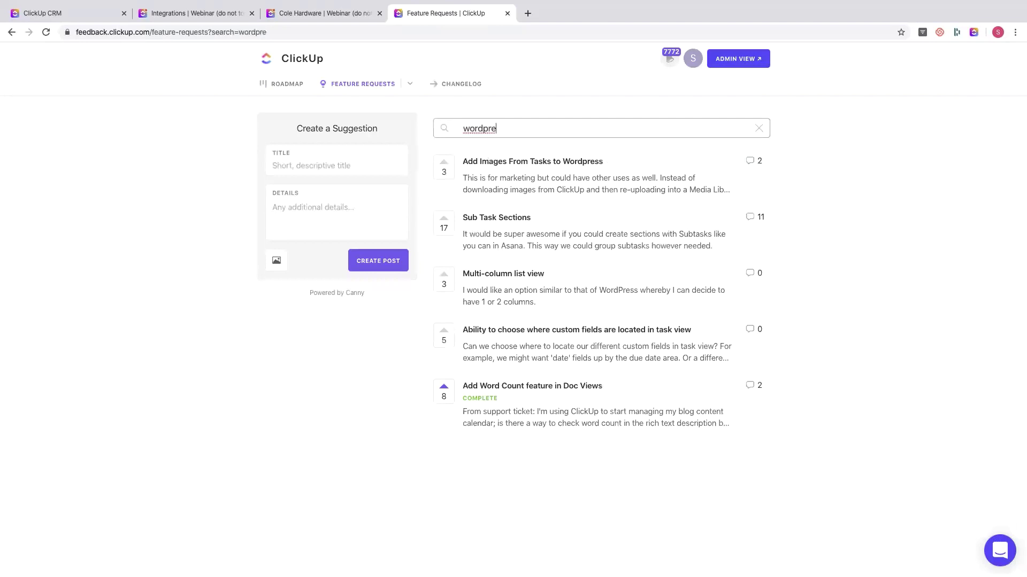
type("ss")
left_click(507, 15)
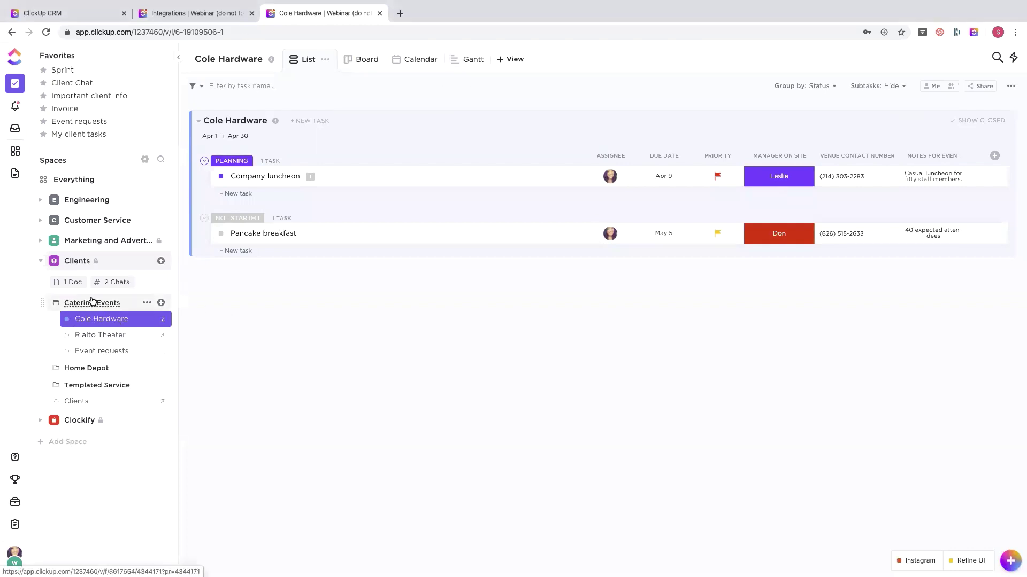
- View all tasks across the Catering Events folder's lists together, then go to the Notifications inbox
left_click(92, 303)
left_click(91, 303)
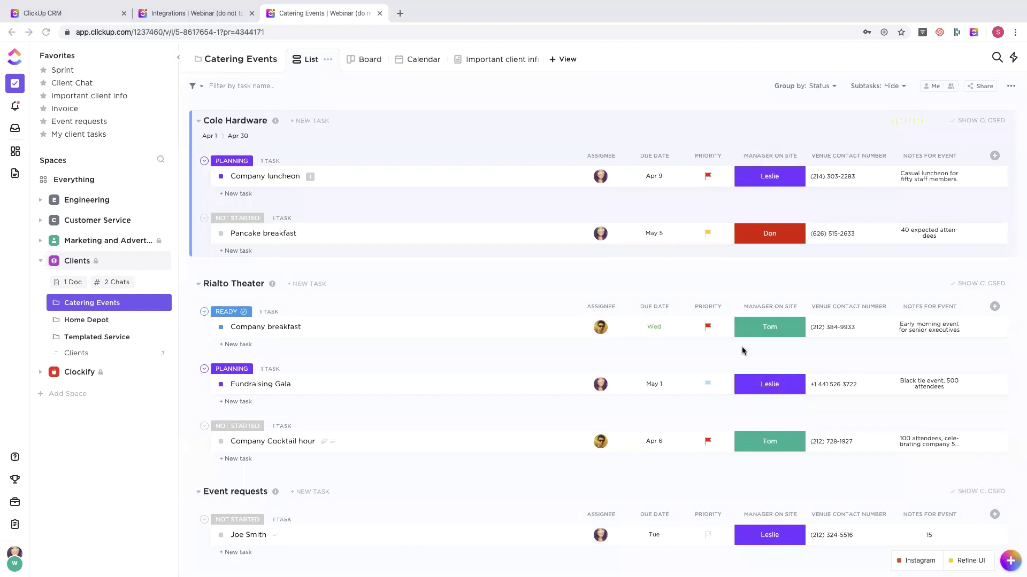
left_click(15, 107)
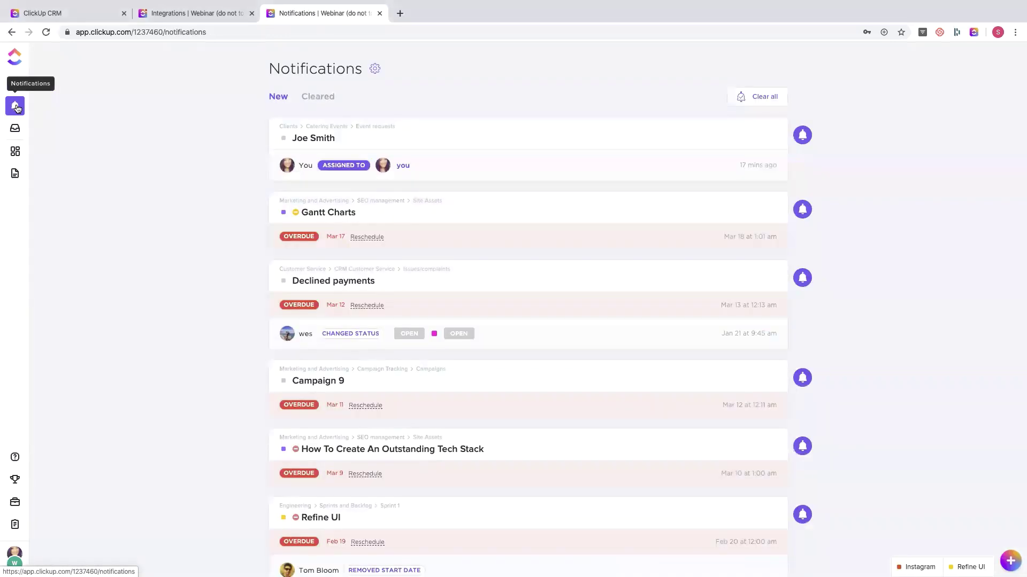
- Open the assigned event-request task, check its watchers, and set its start date to March 25
left_click(411, 137)
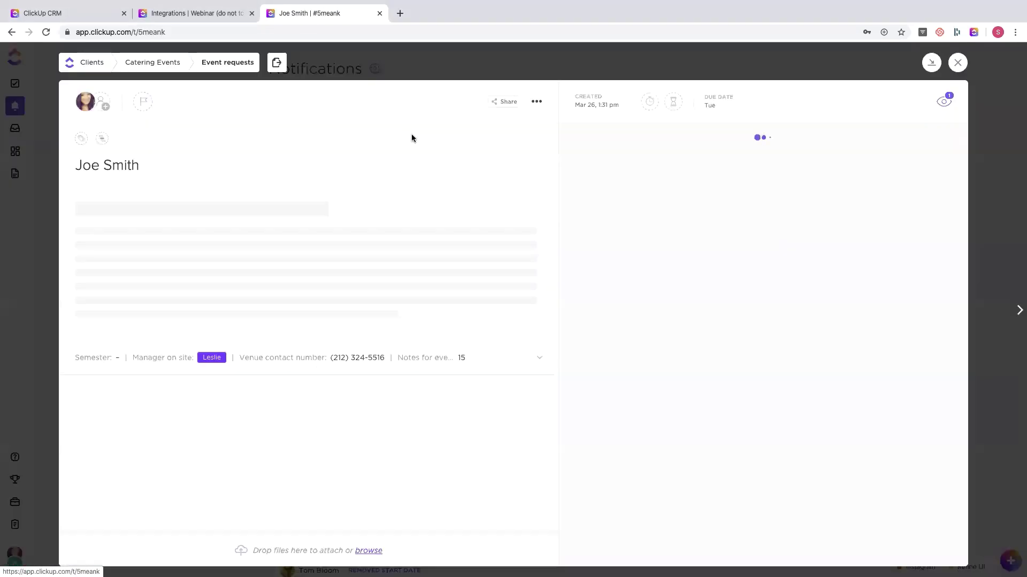
left_click(943, 109)
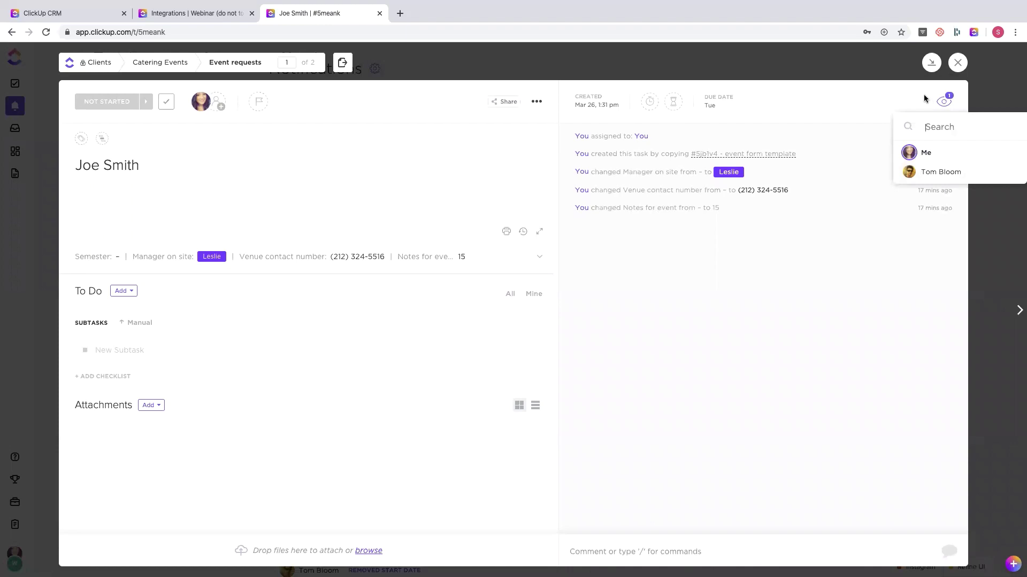
left_click(924, 99)
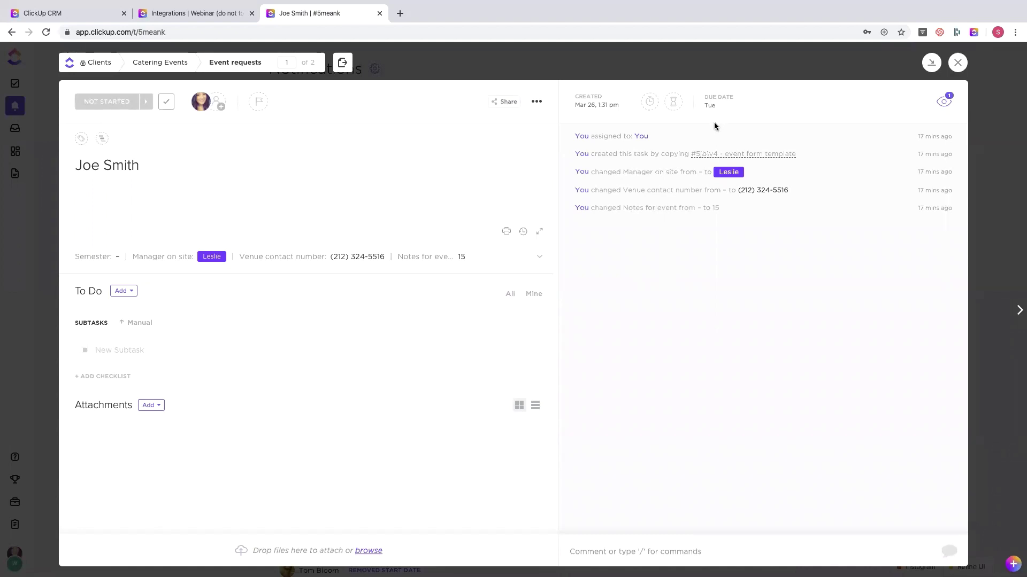
left_click(708, 105)
left_click(649, 61)
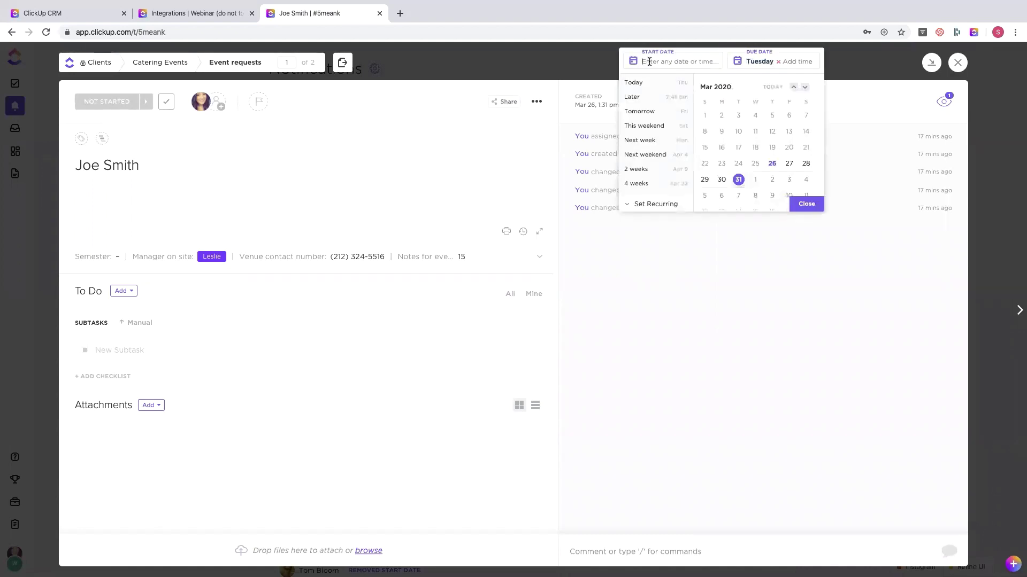
left_click(755, 163)
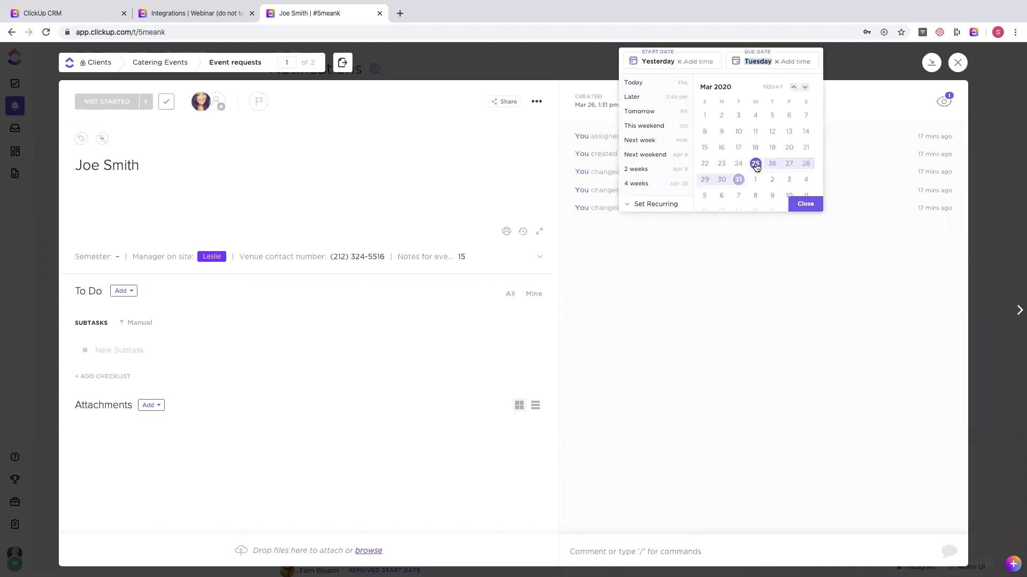
left_click(810, 209)
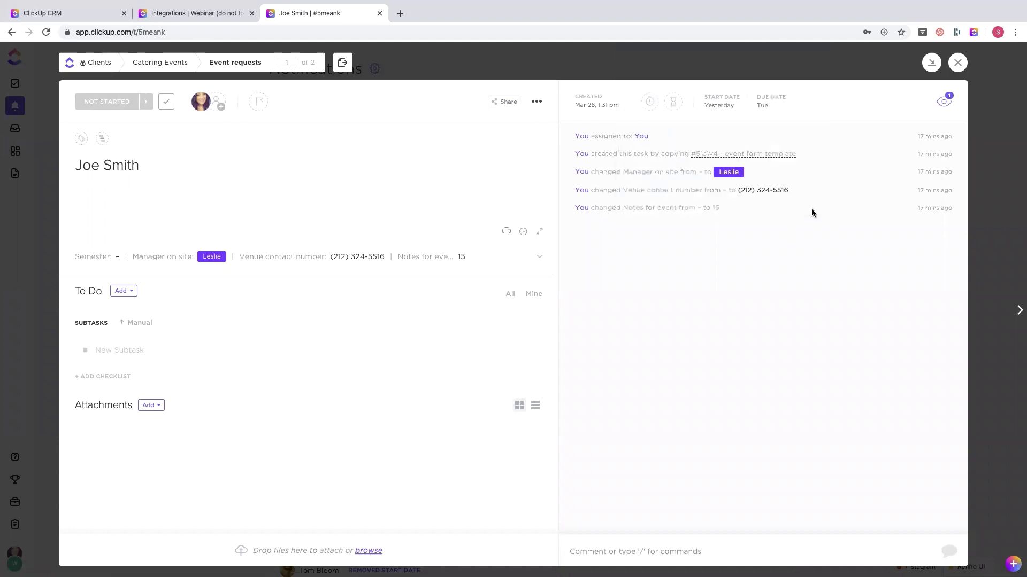
- Add another teammate as a watcher on the task and return to Notifications
left_click(945, 103)
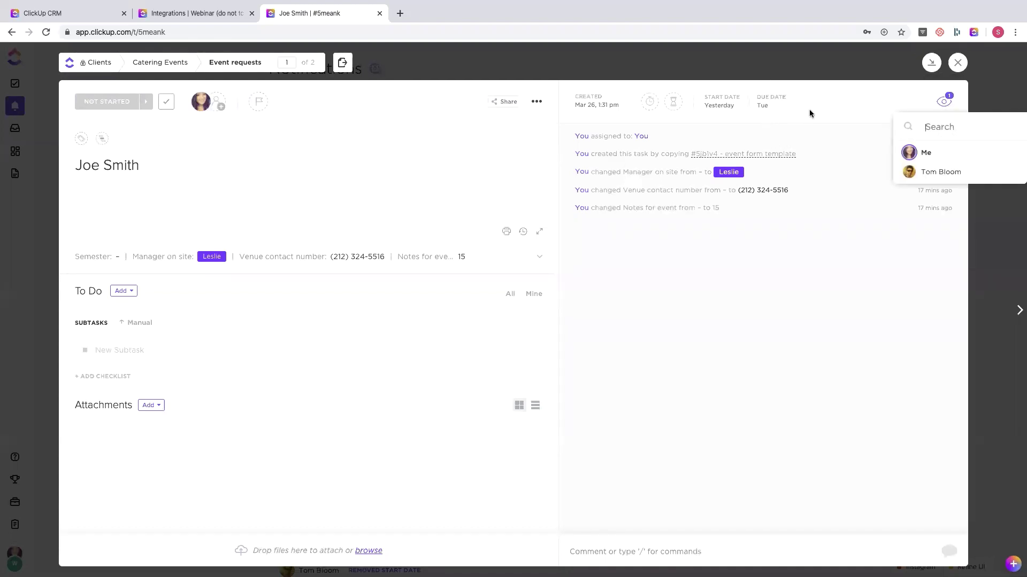
left_click(940, 172)
left_click(784, 134)
left_click(422, 50)
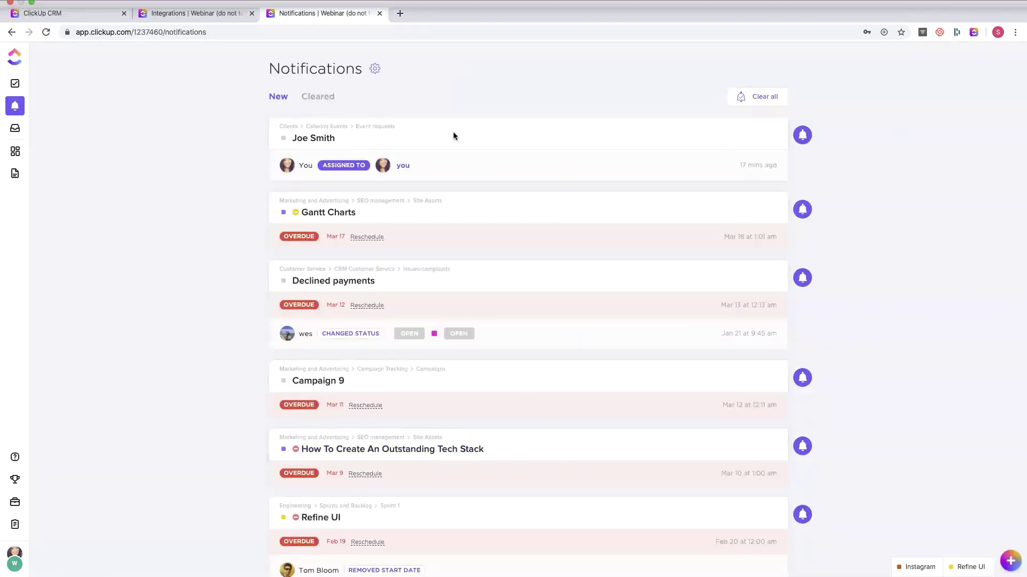
- Look over the Notification Settings page, then go back to the Catering Events folder list
left_click(374, 68)
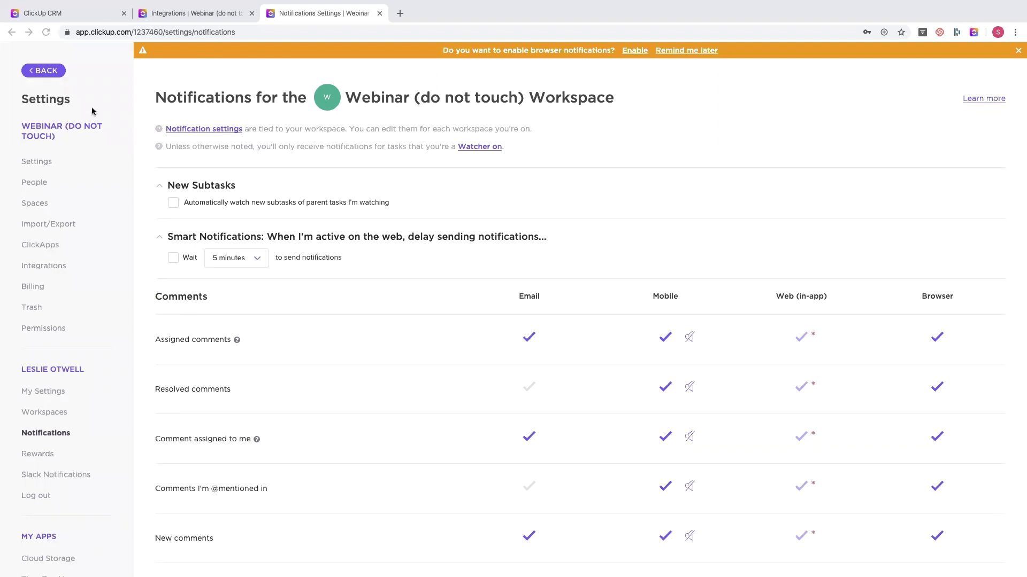
left_click(45, 71)
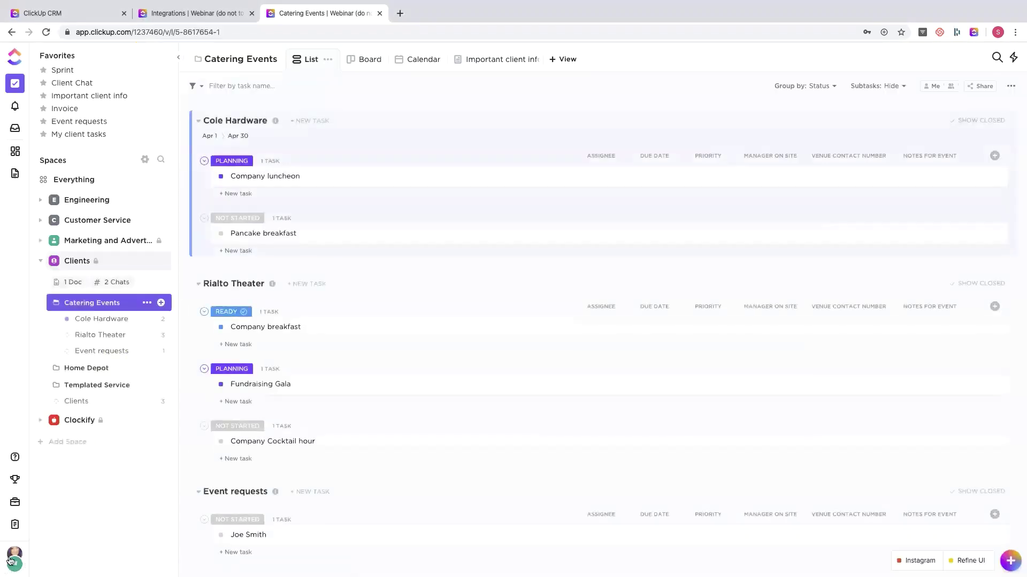
left_click(9, 559)
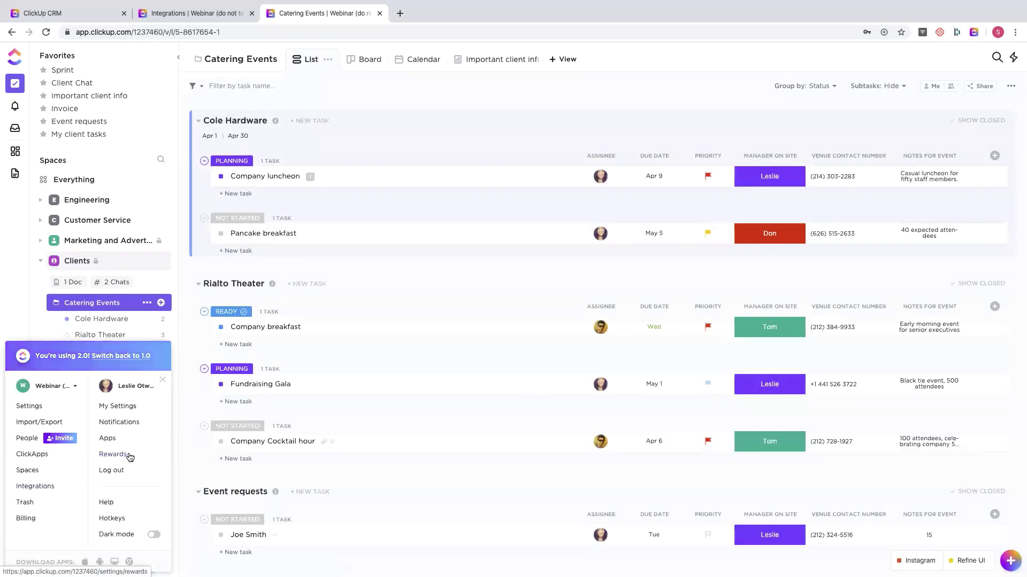
left_click(106, 503)
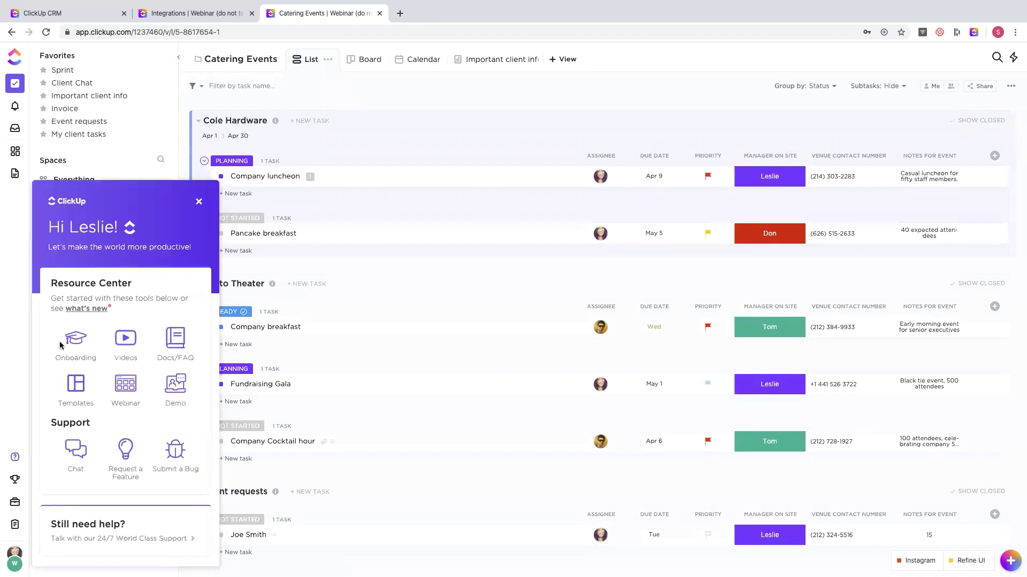
left_click(198, 202)
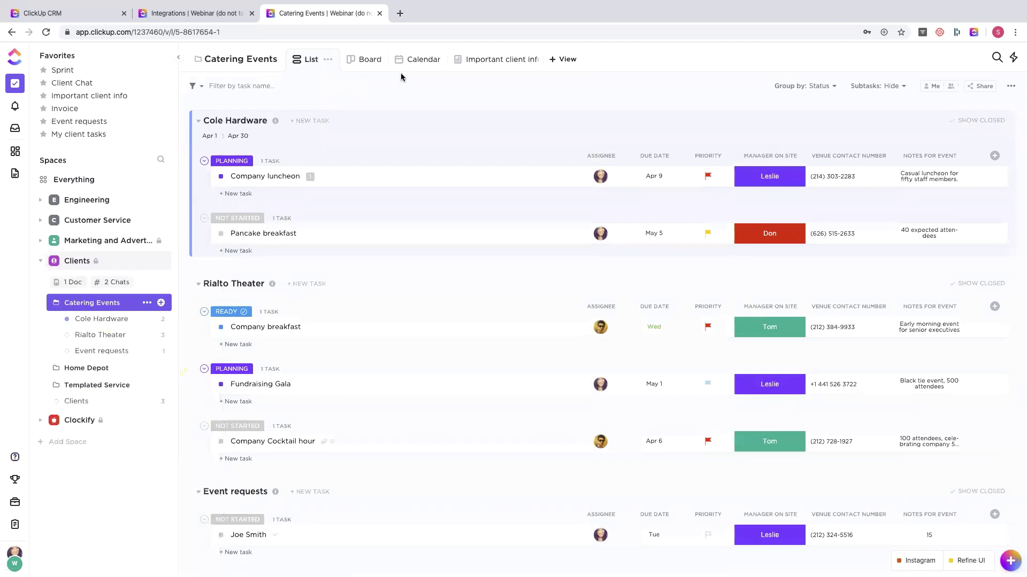